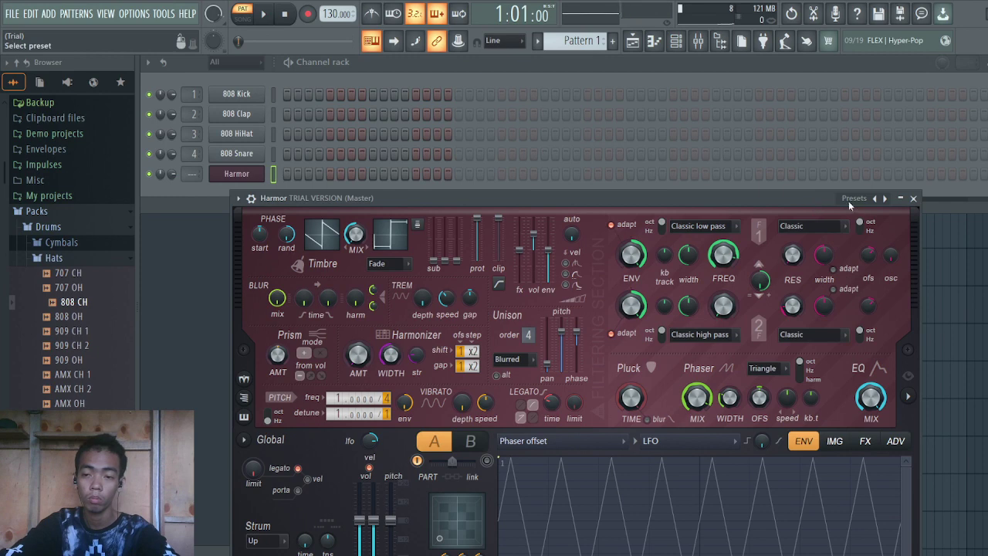
# Audition Harmor presets from Space pluck onward, keep the Art of voice preset loaded, and close the synth window
pyautogui.click(849, 202)
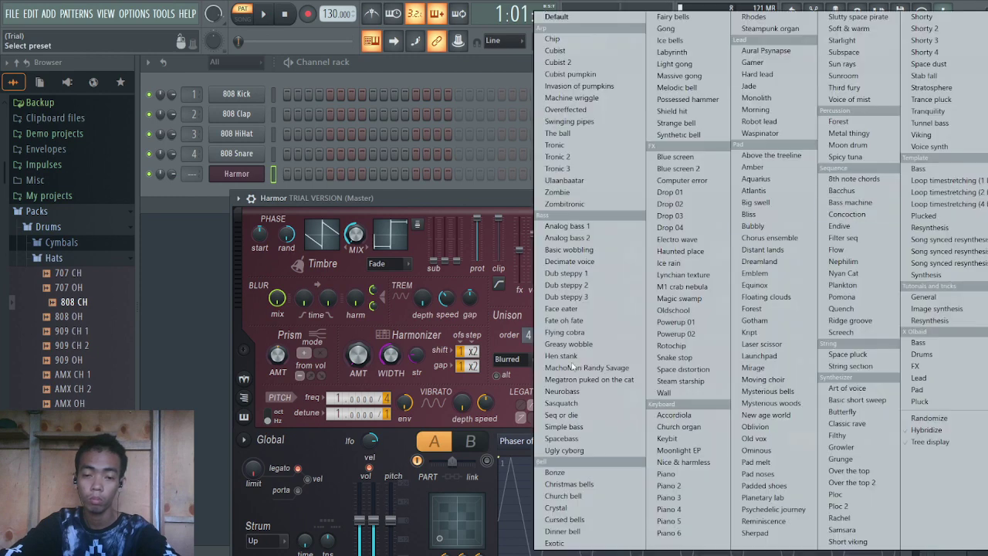
pyautogui.click(839, 356)
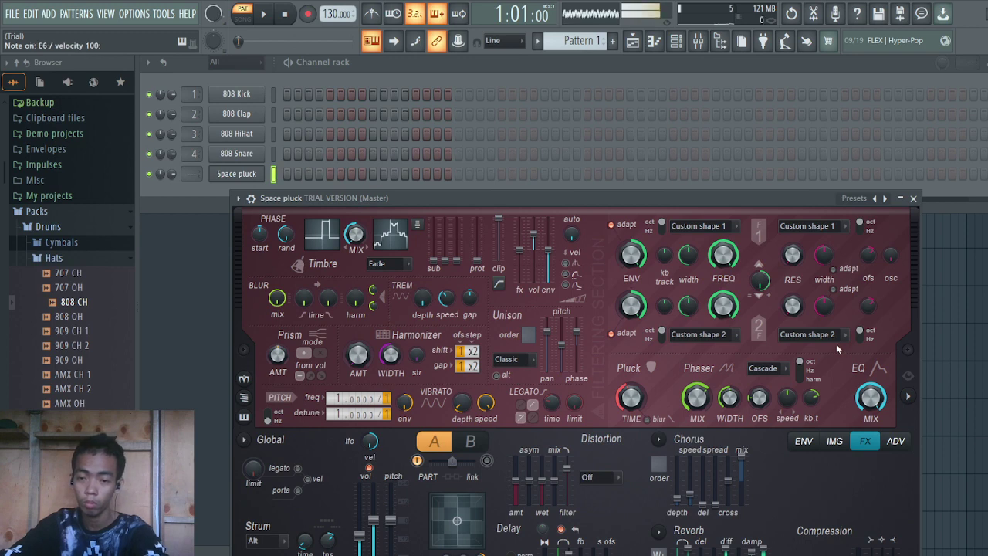
pyautogui.click(885, 200)
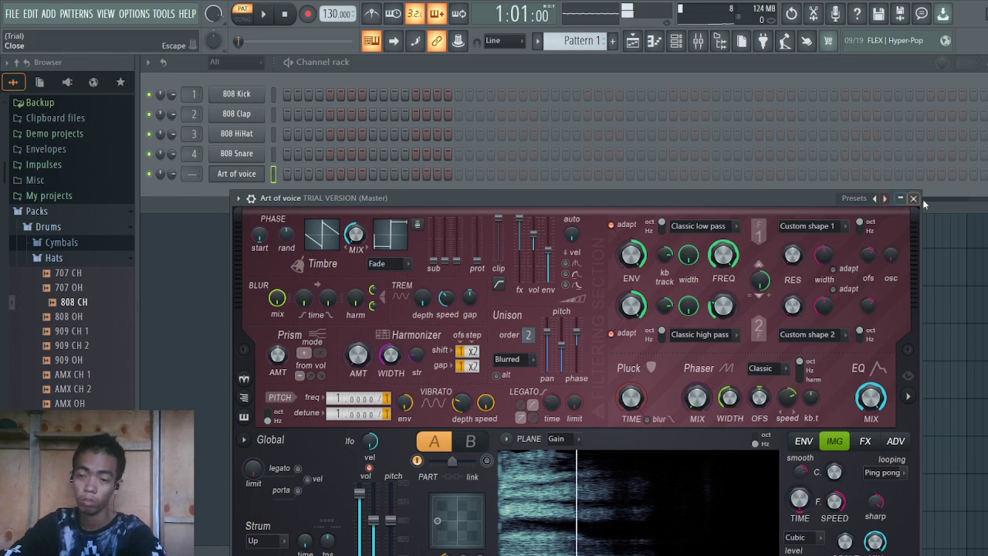
pyautogui.click(914, 198)
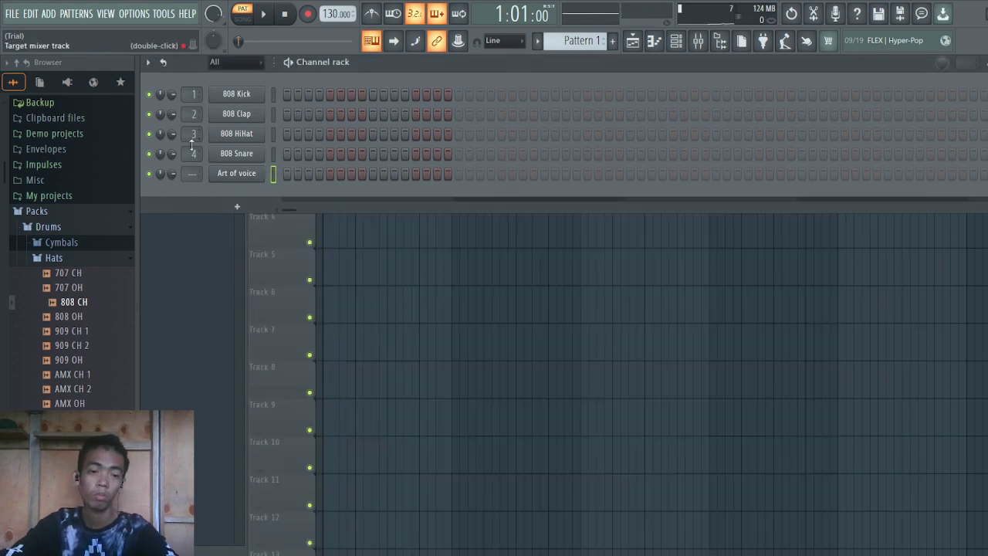
# Open the Art of voice channel's piano roll and shift its window across until its far edge is reachable
pyautogui.rightClick(226, 173)
pyautogui.click(308, 174)
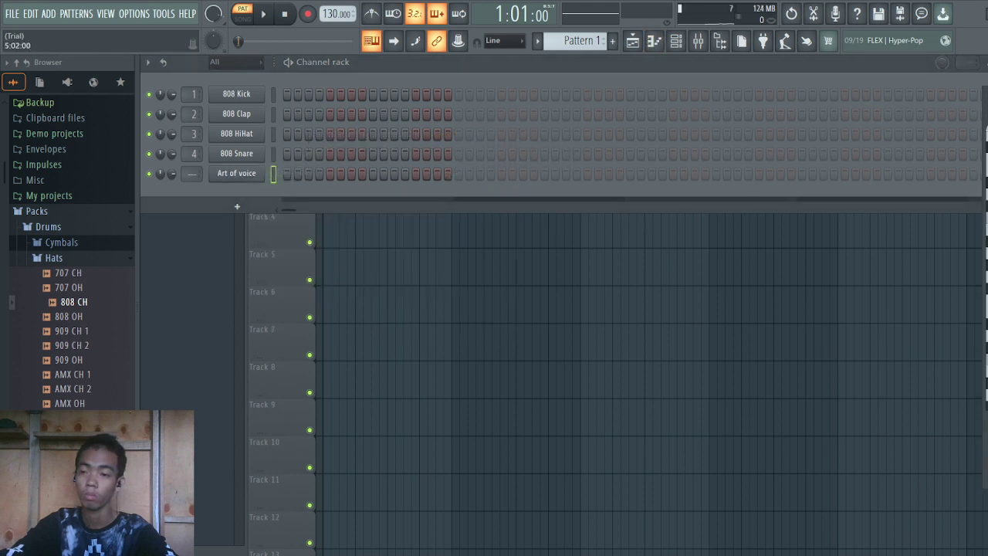
pyautogui.moveTo(981, 102); pyautogui.dragTo(285, 111)
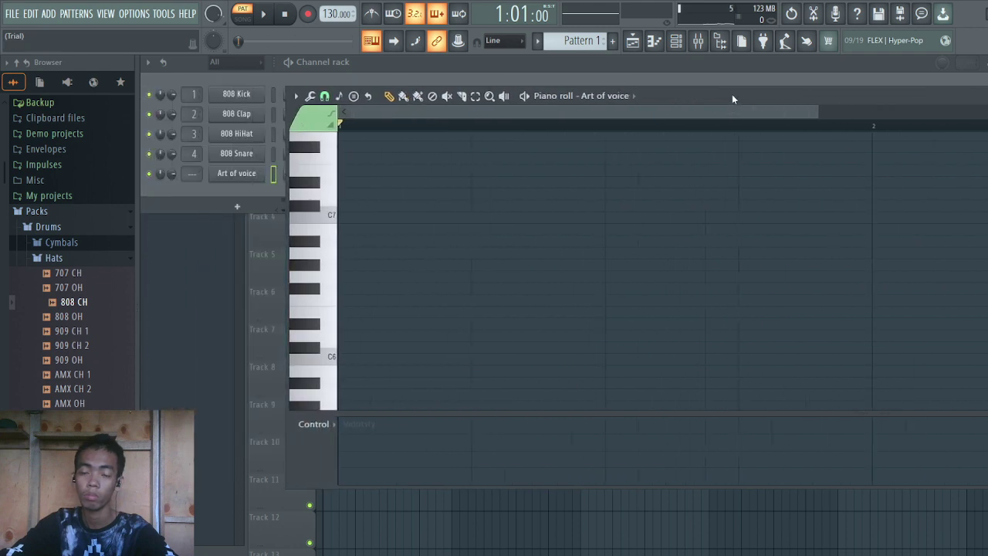
pyautogui.moveTo(733, 98); pyautogui.dragTo(551, 101)
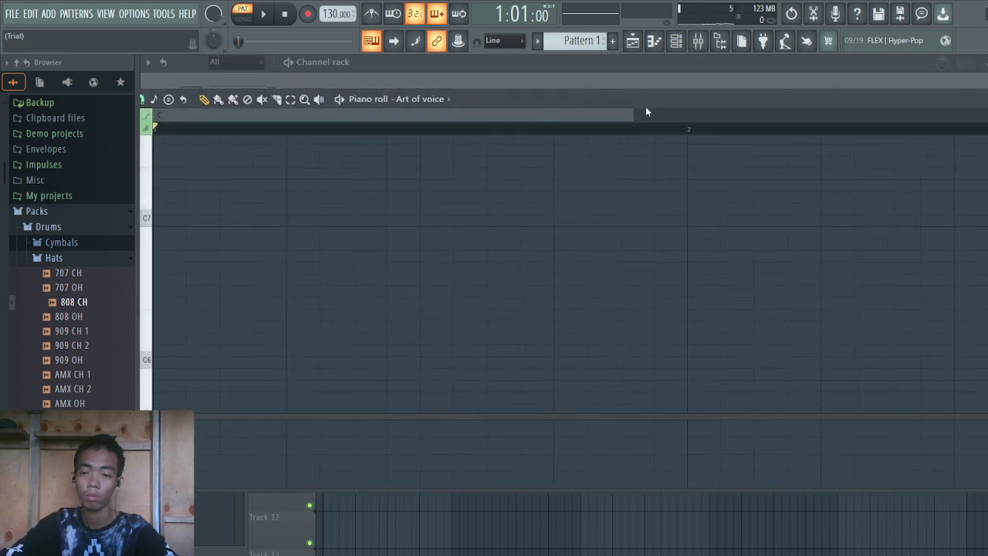
pyautogui.moveTo(645, 112); pyautogui.dragTo(314, 116)
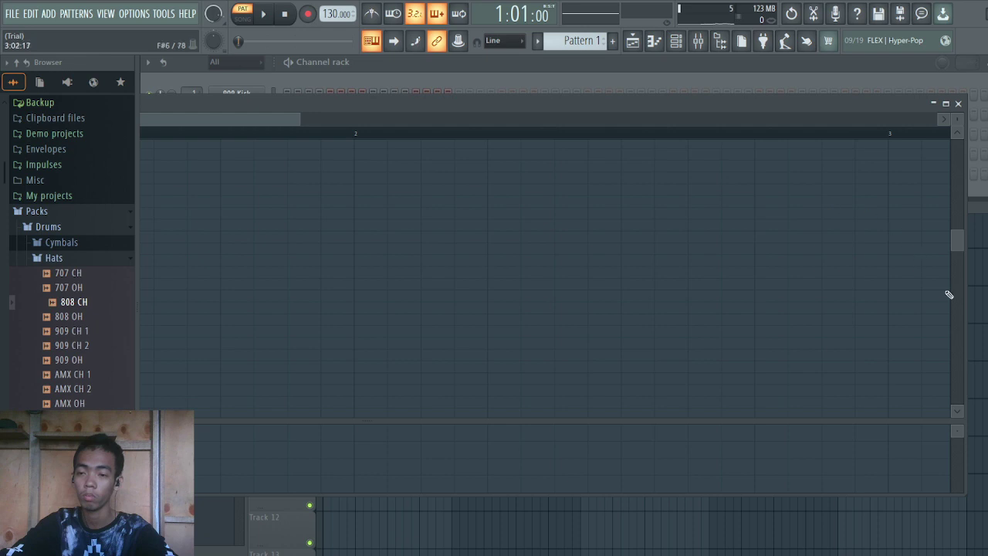
pyautogui.click(969, 293)
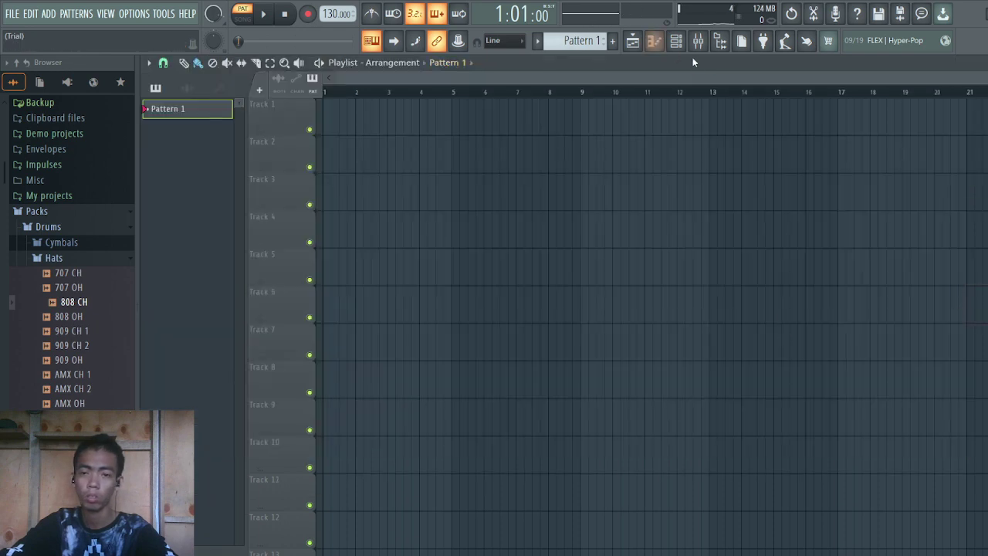
# Reopen the Art of voice piano roll from the channel rack, narrow its window and reposition it to show the keyboard
pyautogui.click(674, 43)
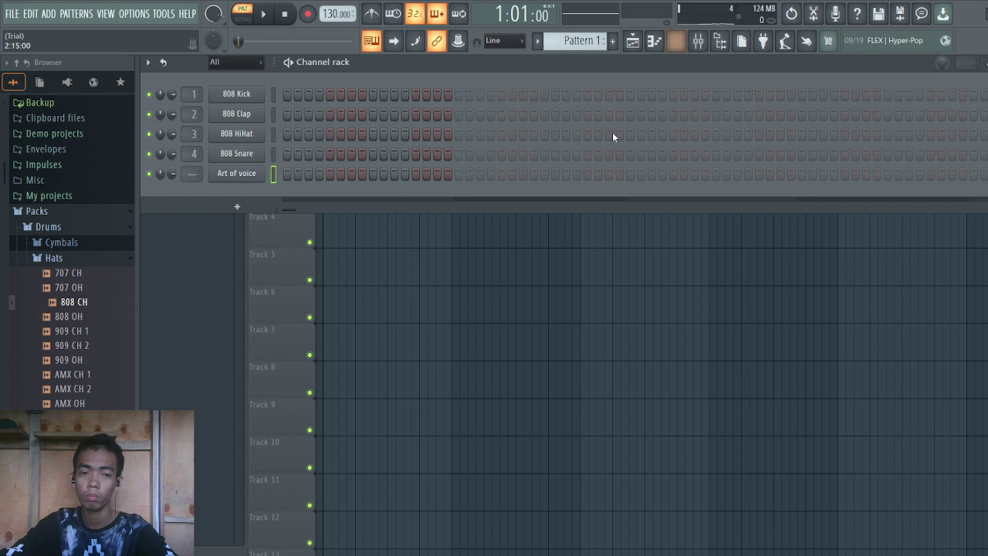
pyautogui.rightClick(254, 173)
pyautogui.rightClick(254, 177)
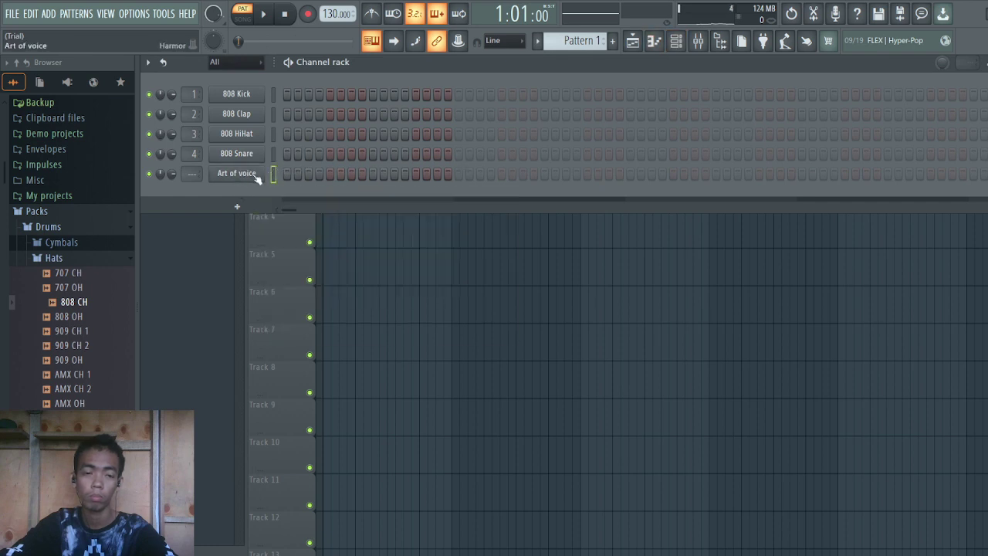
pyautogui.rightClick(238, 177)
pyautogui.click(290, 172)
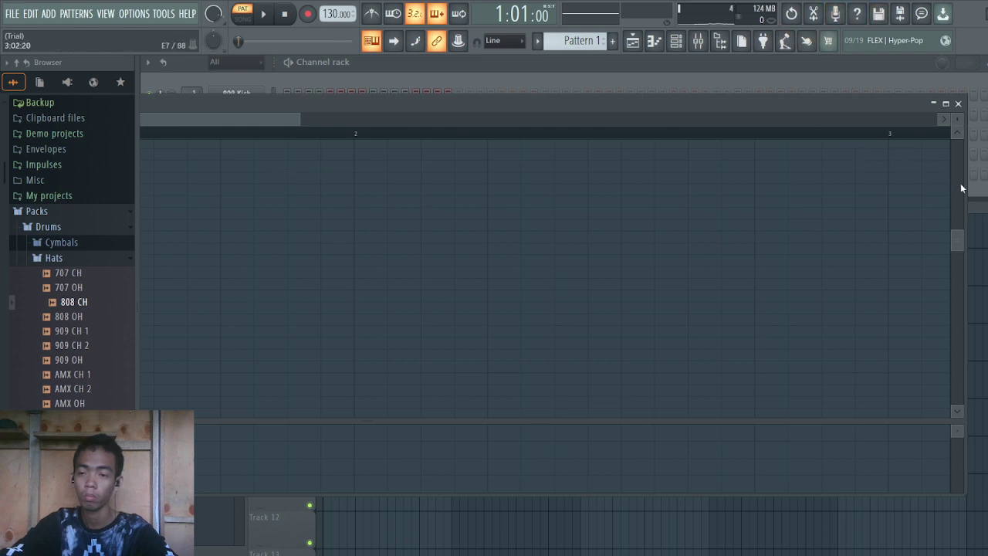
pyautogui.moveTo(966, 189); pyautogui.dragTo(391, 141)
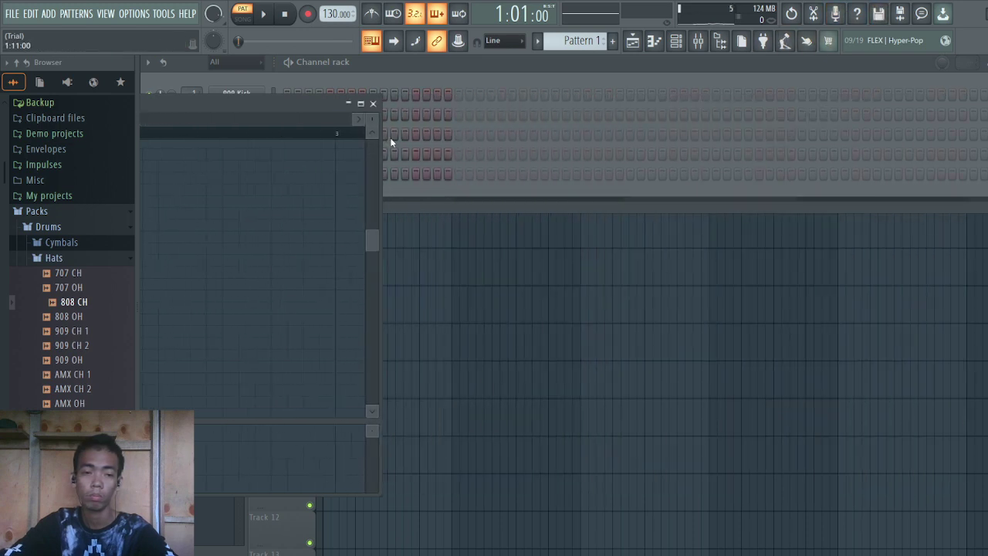
pyautogui.moveTo(269, 105); pyautogui.dragTo(664, 95)
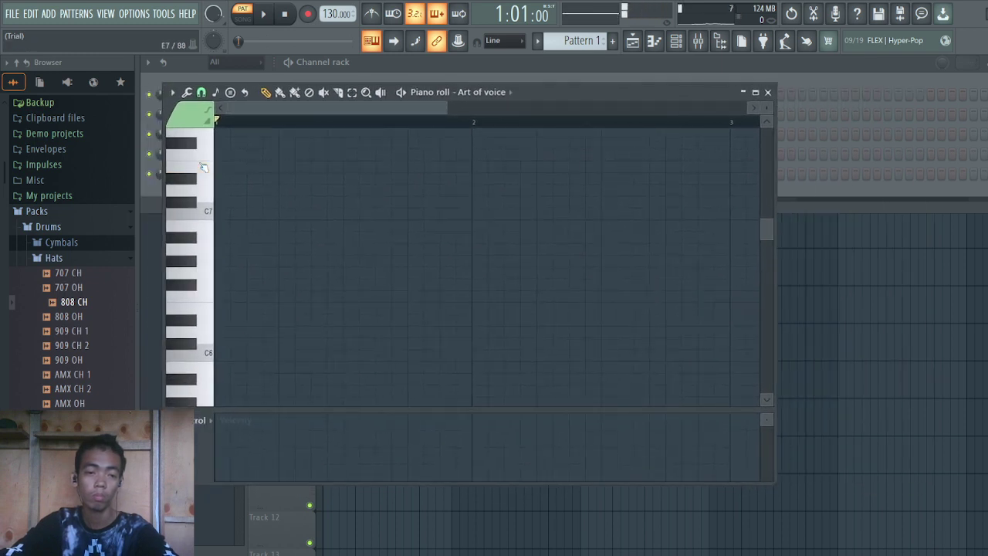
# Draw the opening melody notes A5, B5, A5, B5 at steps 1, 3, 5 and 6 of bar 1 and play them back
pyautogui.scroll(-4, 205, 202)
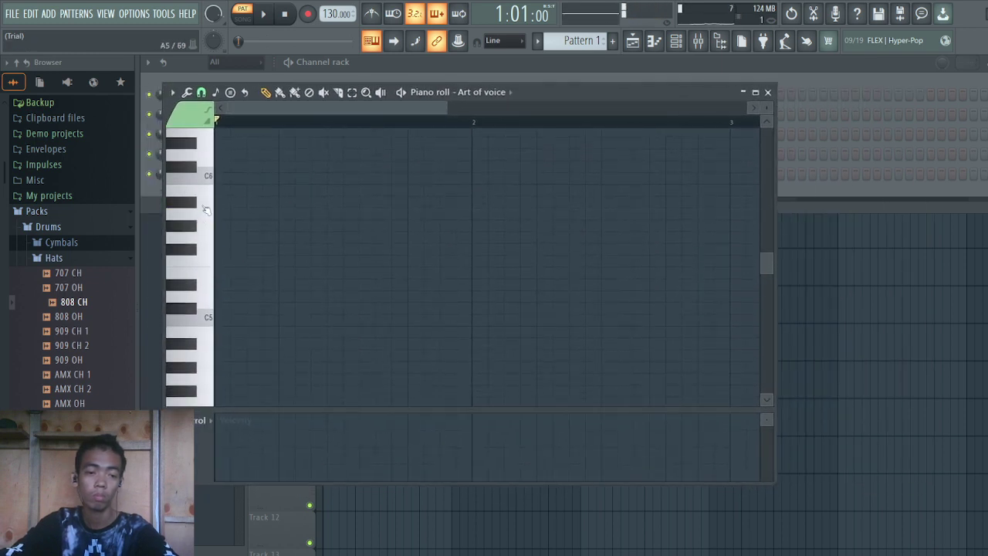
pyautogui.press('space')
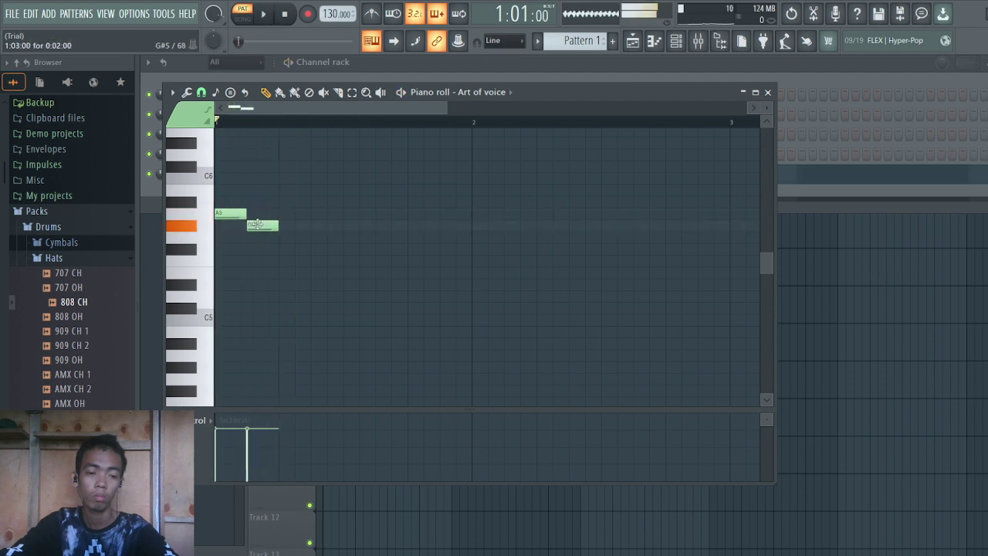
pyautogui.press('space')
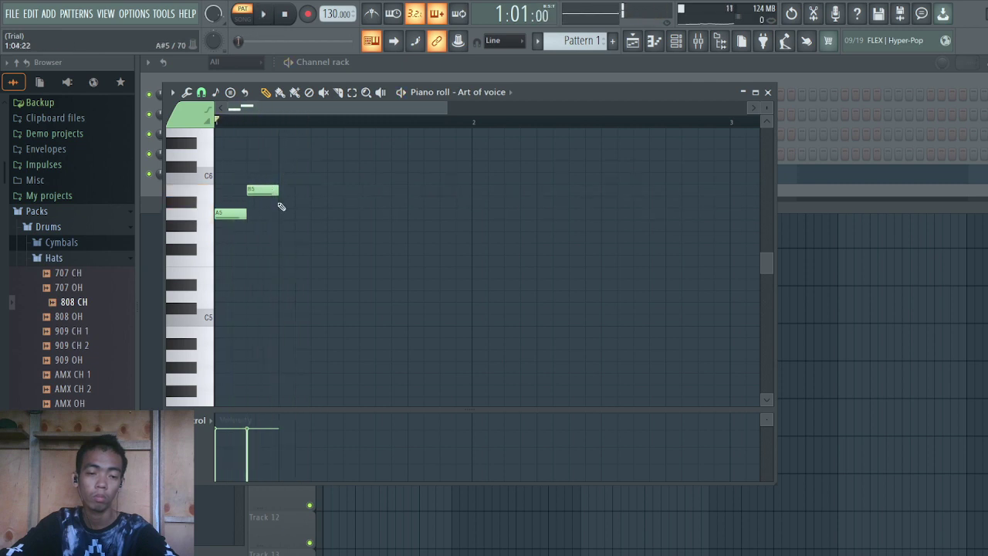
pyautogui.press('space')
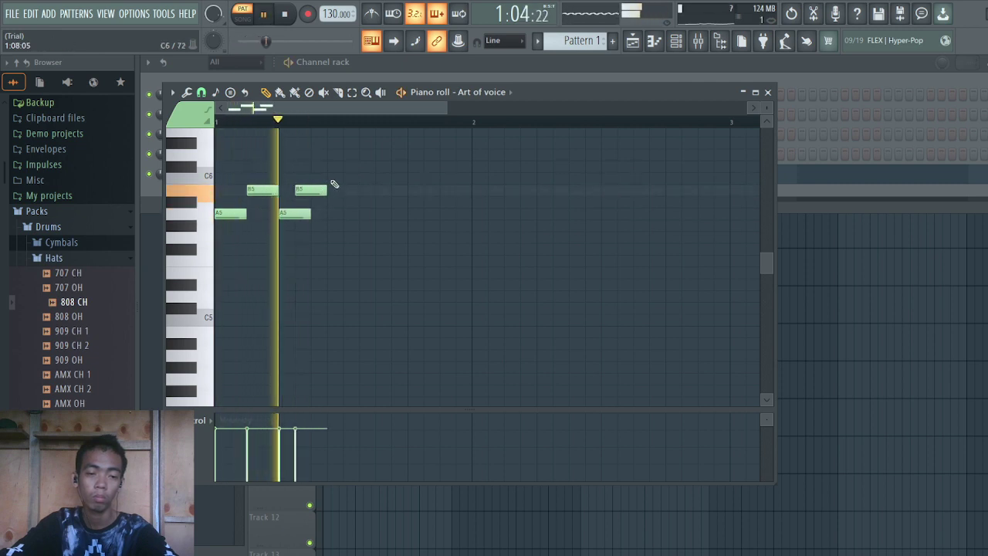
pyautogui.press('space')
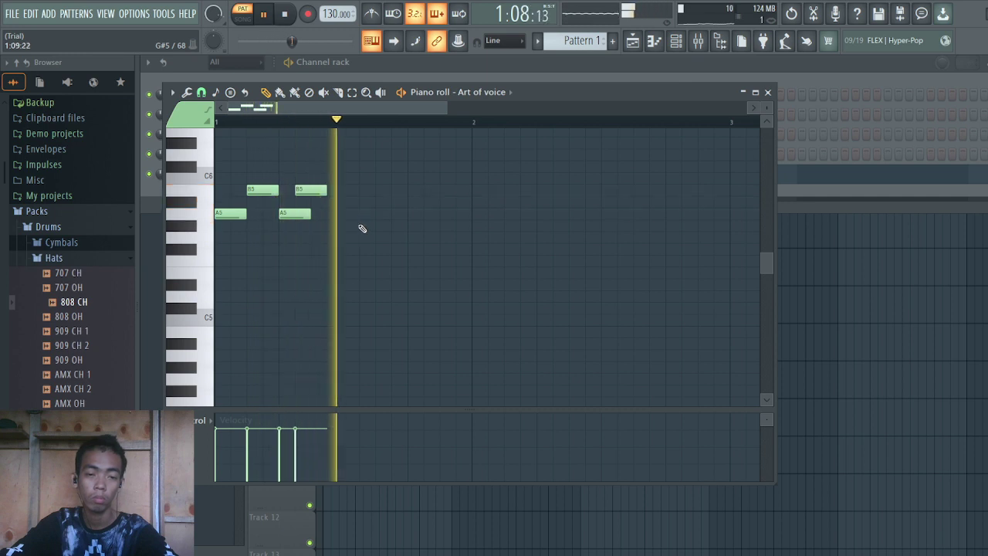
# Add G#5 notes at steps 9 and 13 of bar 1 and a D6 note at step 11 between them
pyautogui.press('space')
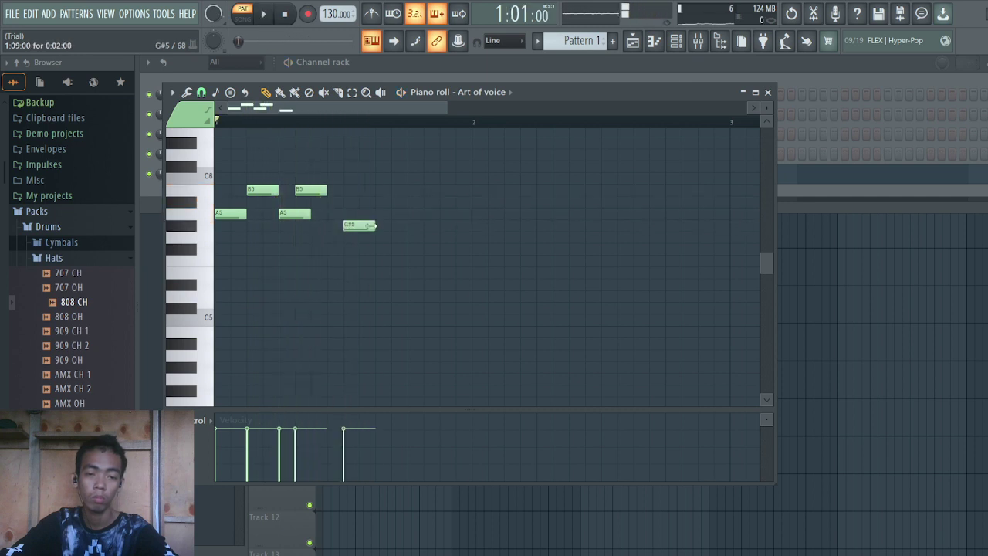
pyautogui.press('space')
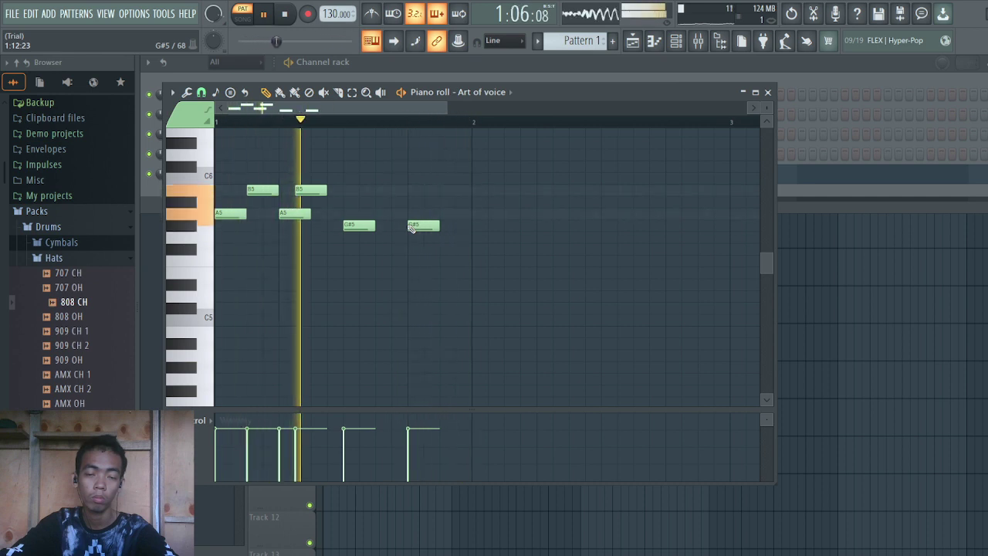
pyautogui.scroll(3, 417, 232)
pyautogui.click(378, 225)
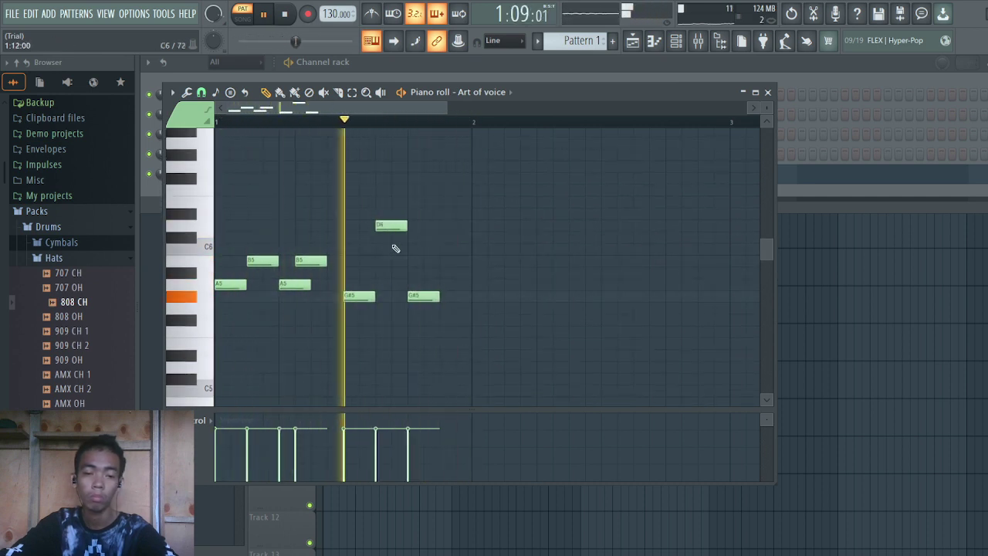
# Remove a trial C6 note, and add C#6 at step 8 and B5 at step 14 while auditioning the melody
pyautogui.click(399, 249)
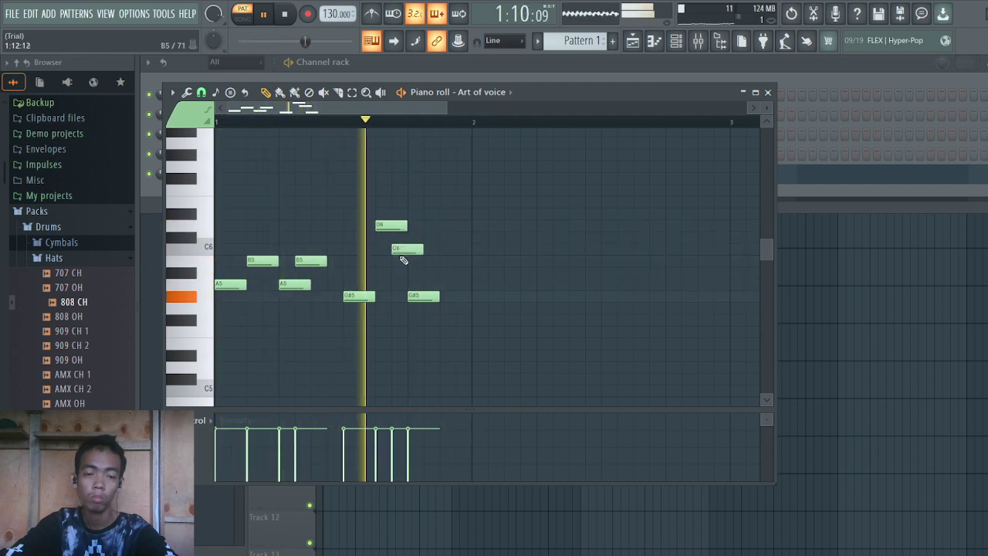
pyautogui.rightClick(409, 249)
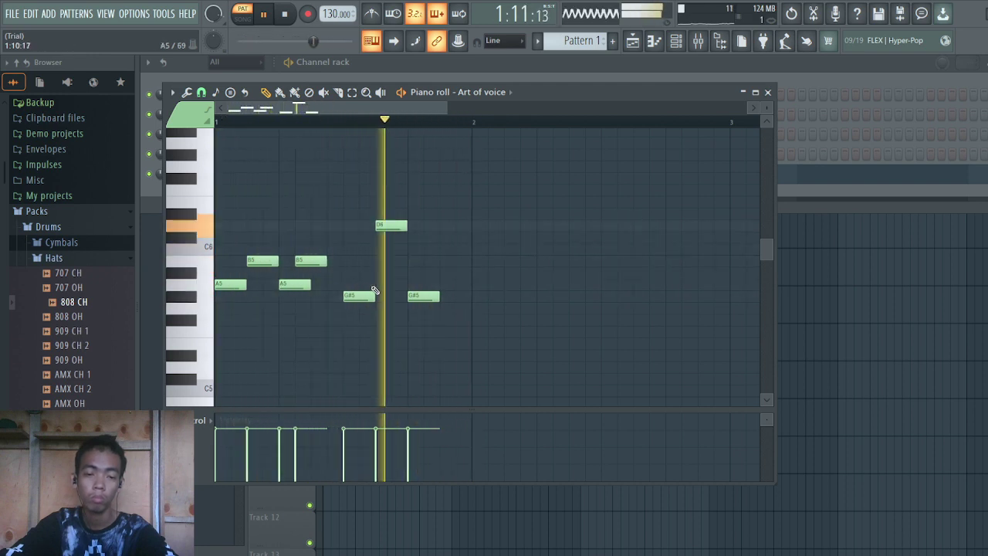
pyautogui.press('space')
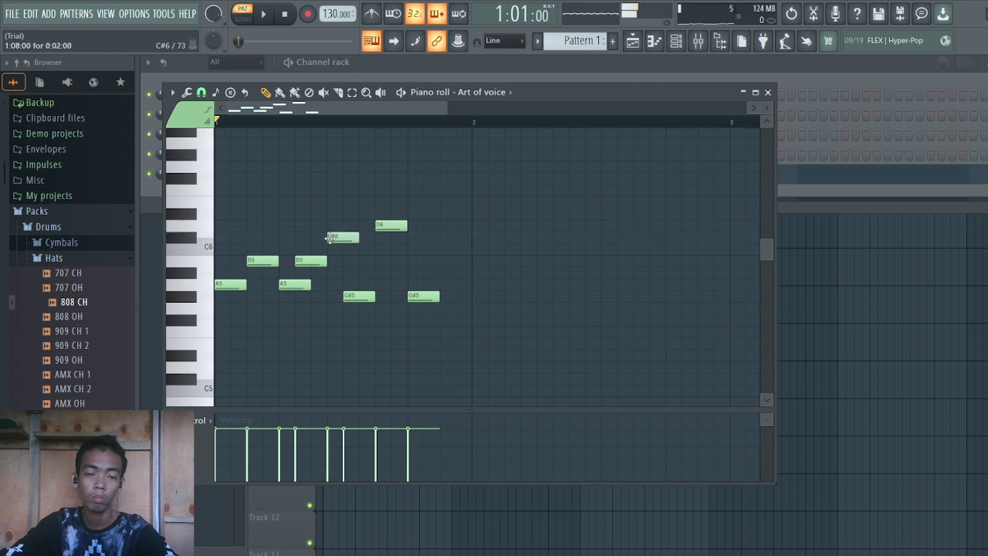
pyautogui.press('space')
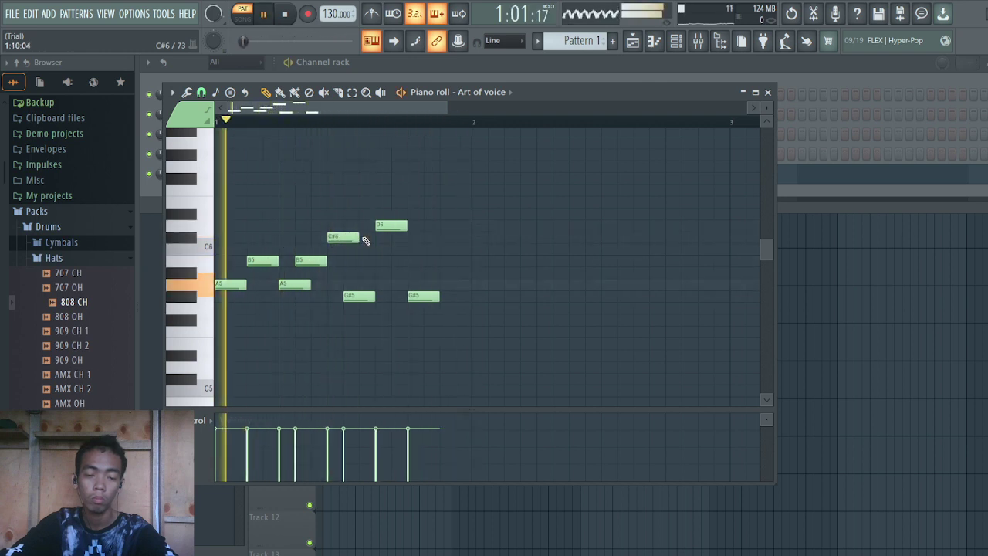
pyautogui.click(431, 261)
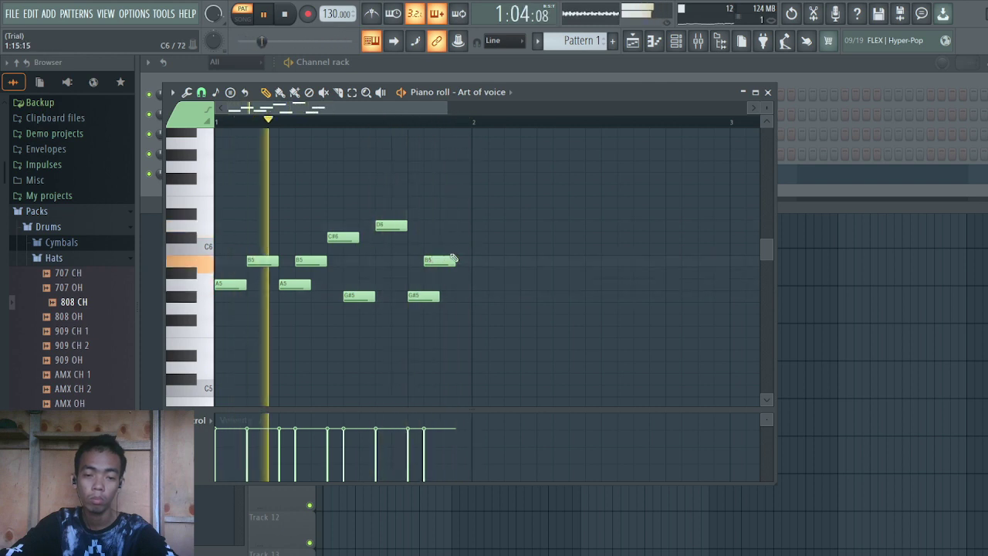
pyautogui.click(471, 248)
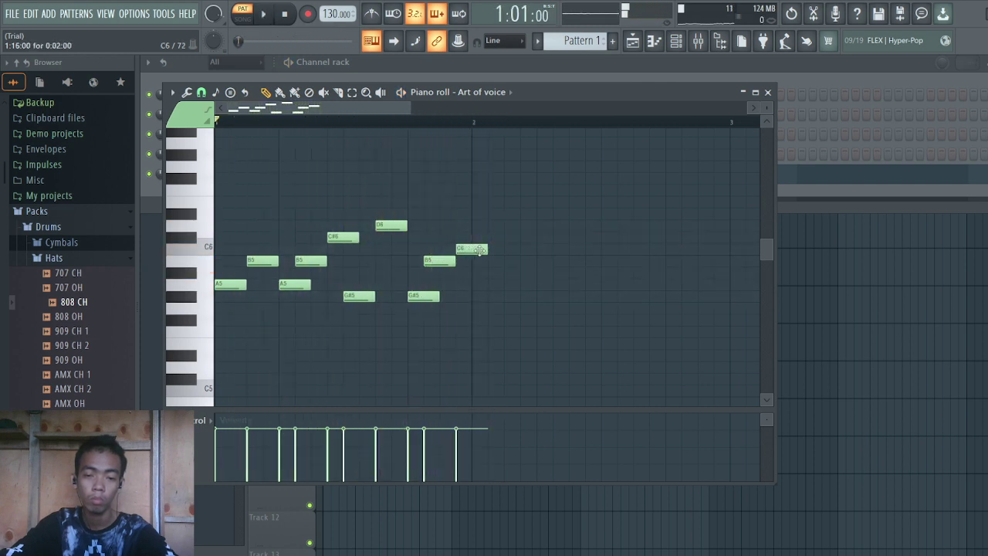
pyautogui.press('space')
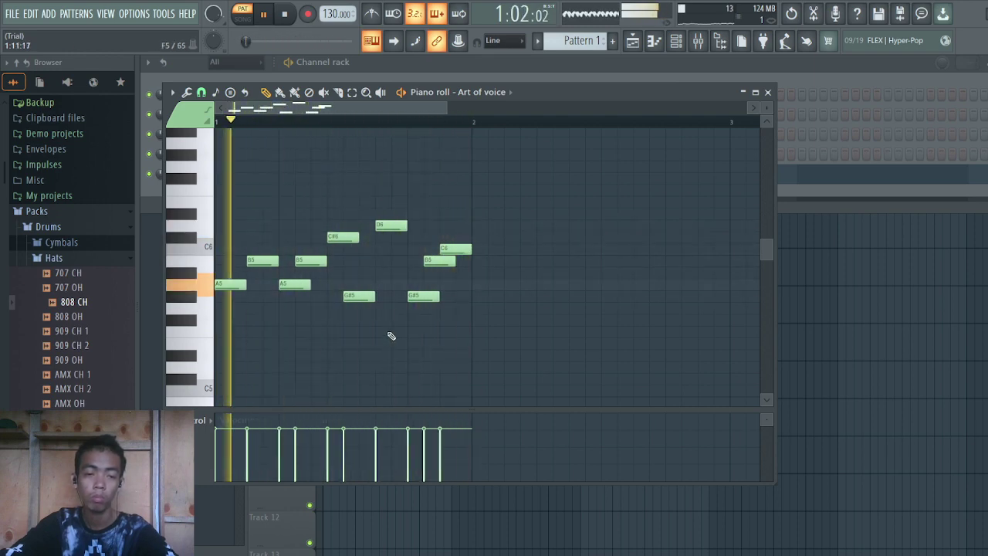
pyautogui.rightClick(460, 250)
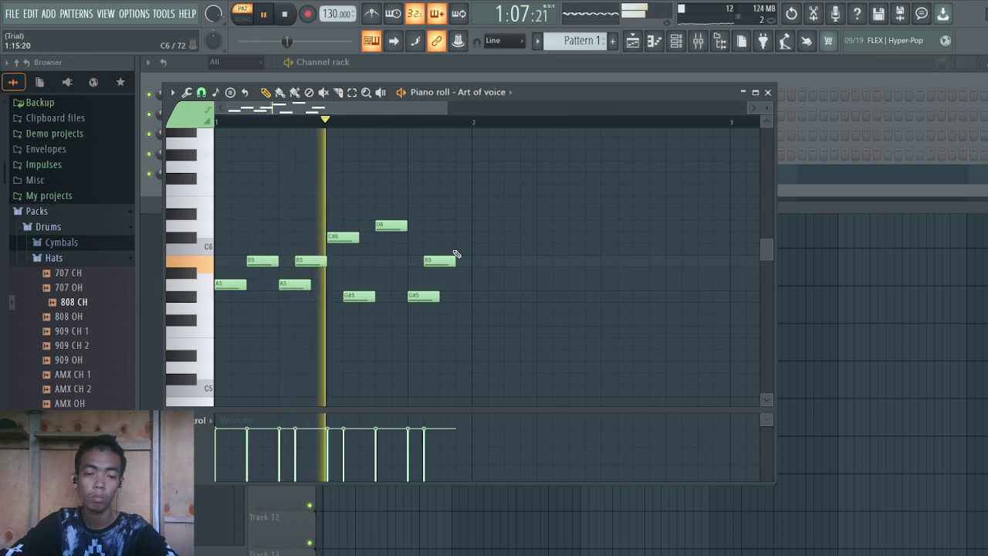
# Place D5 notes below the melody at steps 1, 3 and 5 of bar 1
pyautogui.scroll(-2, 348, 278)
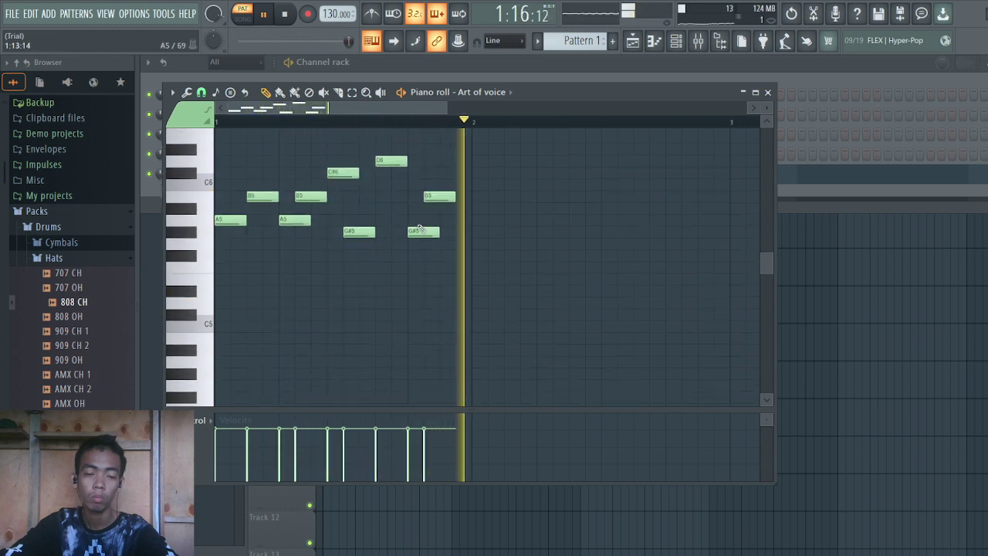
pyautogui.click(231, 308)
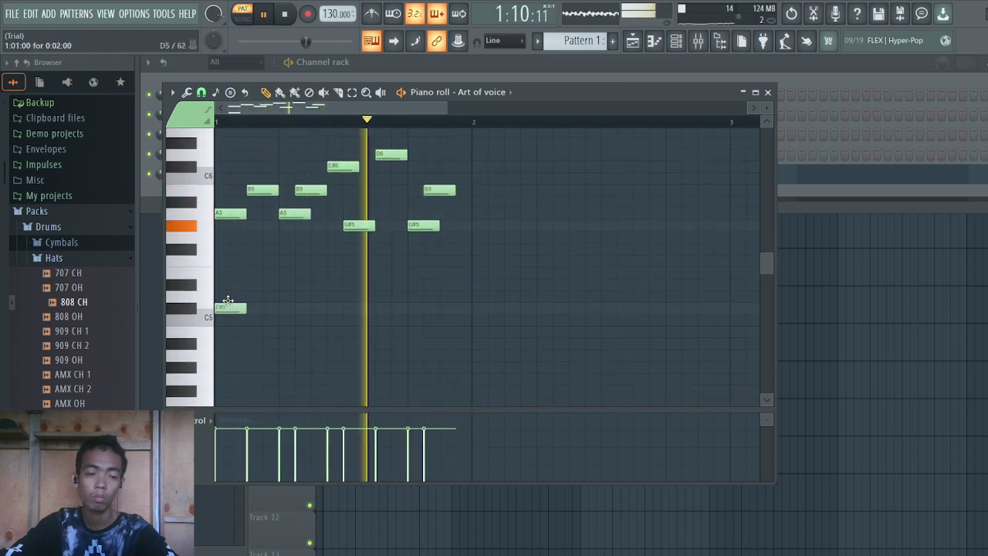
pyautogui.moveTo(233, 308); pyautogui.dragTo(234, 297)
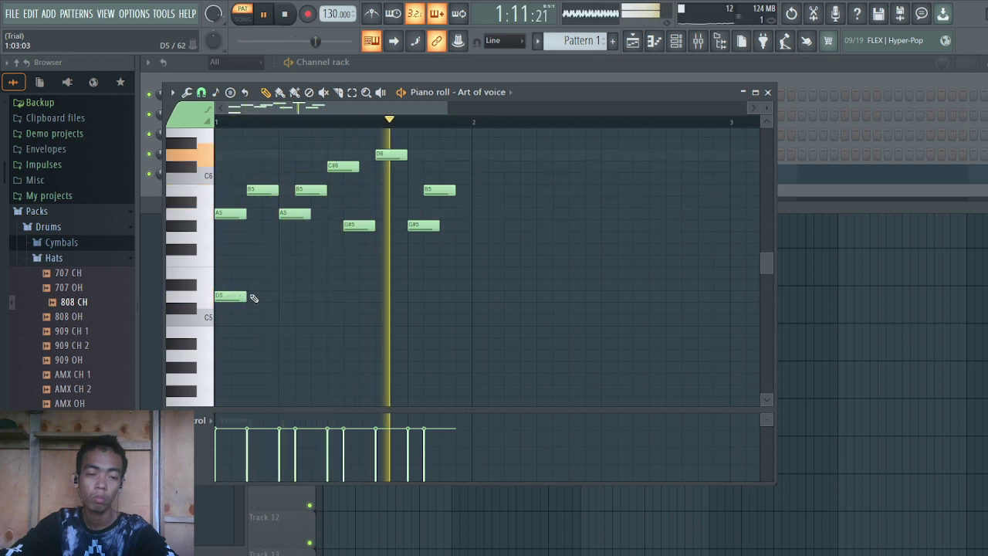
pyautogui.click(259, 297)
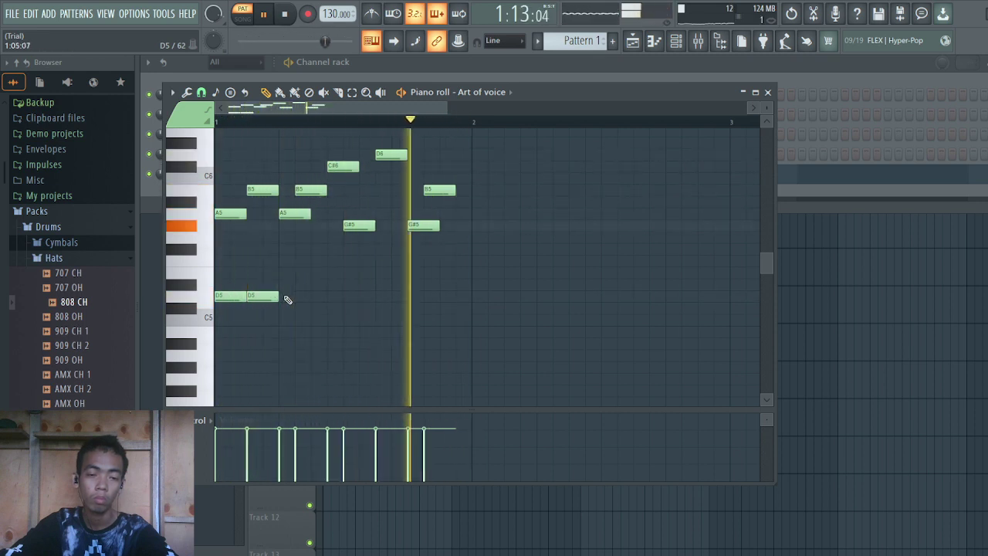
pyautogui.click(284, 298)
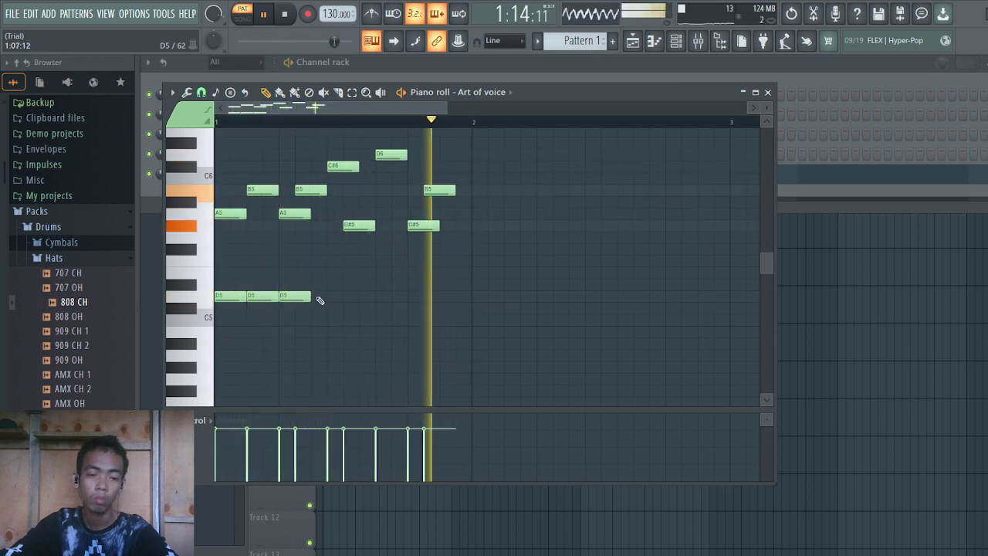
# Continue the lower line with D5 notes at steps 6, 8 and 9 of bar 1
pyautogui.click(292, 308)
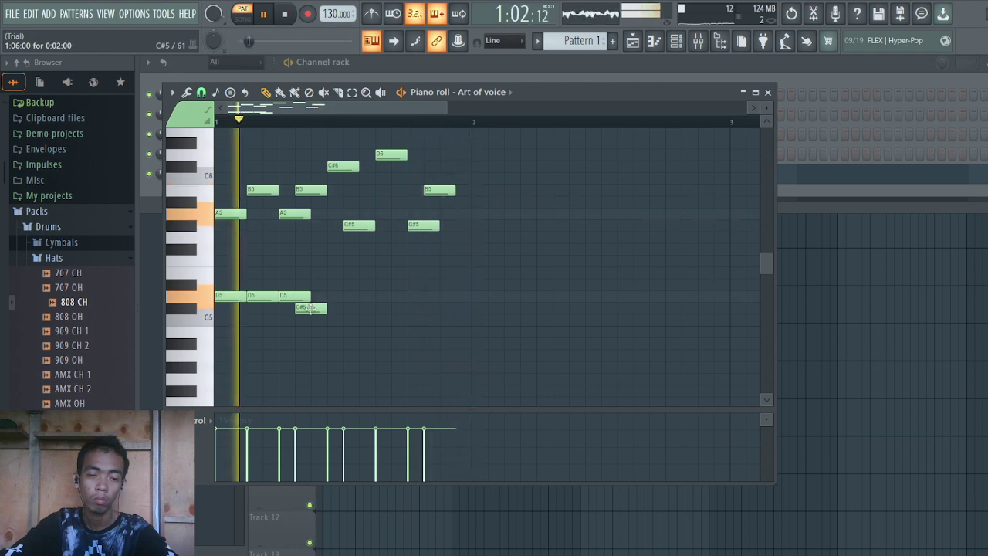
pyautogui.moveTo(309, 308); pyautogui.dragTo(309, 272)
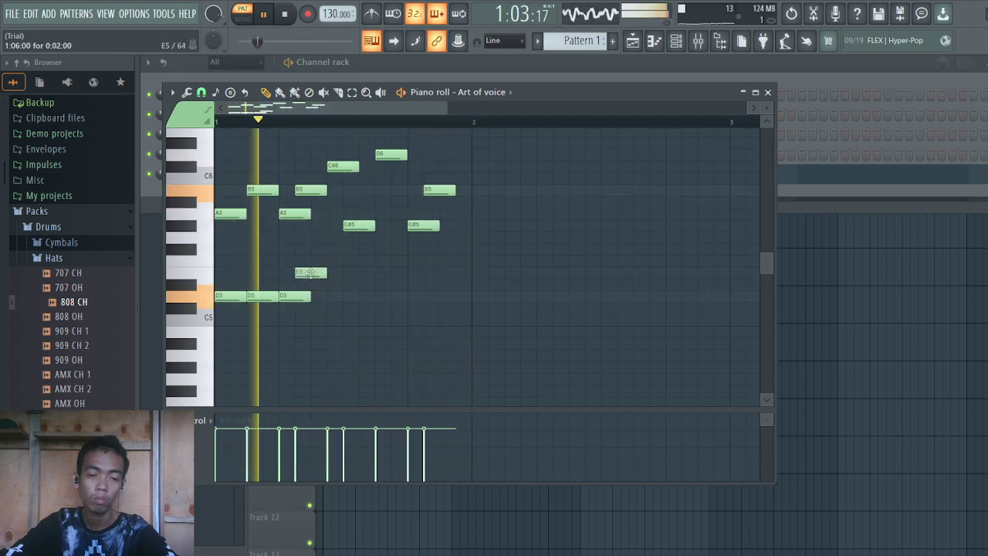
pyautogui.click(332, 273)
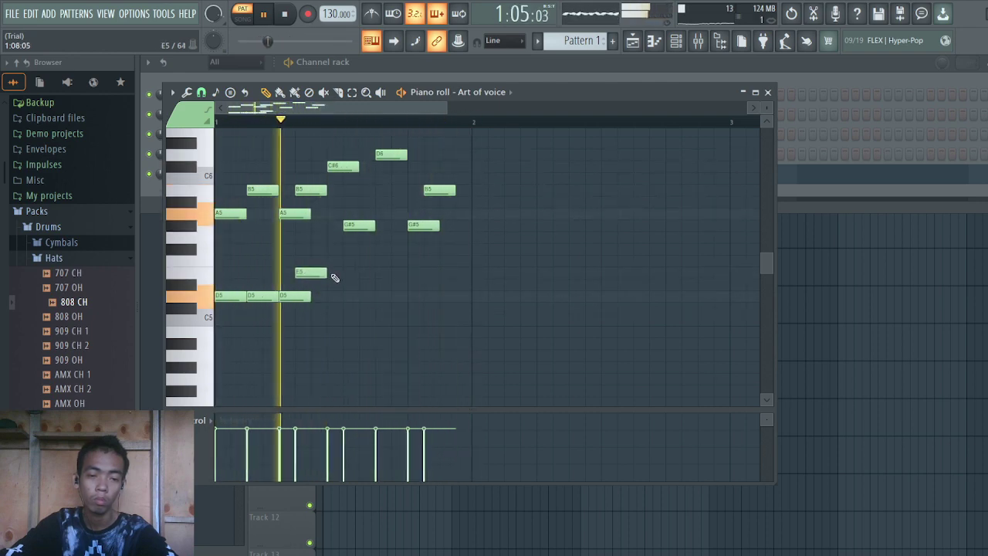
pyautogui.moveTo(310, 272); pyautogui.dragTo(337, 300)
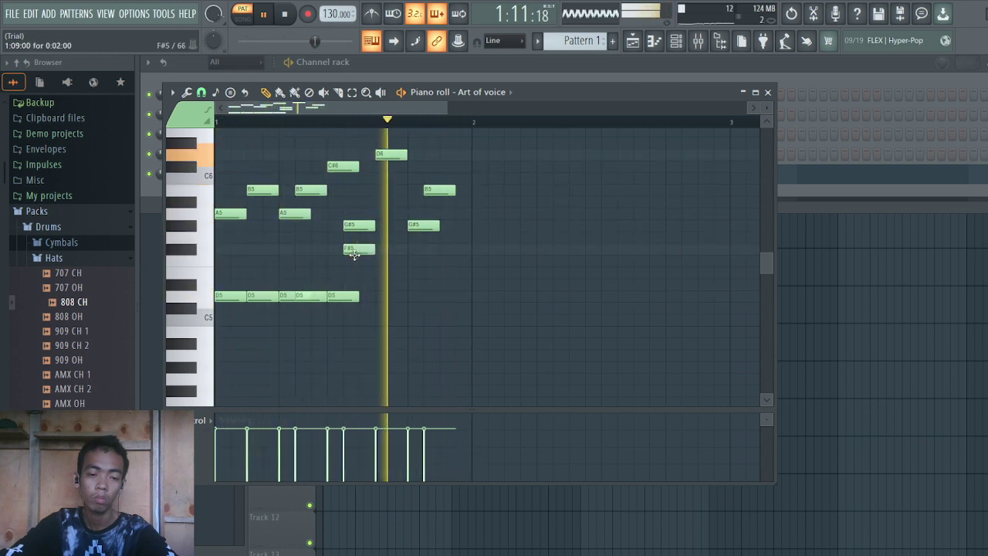
pyautogui.moveTo(348, 245); pyautogui.dragTo(356, 296)
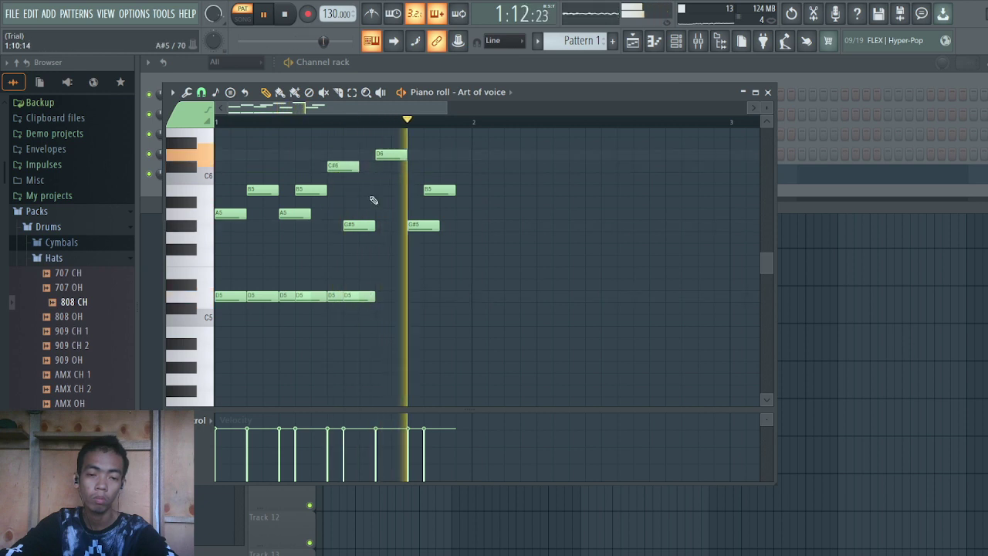
# Add D5 notes to the lower line at steps 11 and 13 of bar 1
pyautogui.click(379, 272)
pyautogui.click(379, 297)
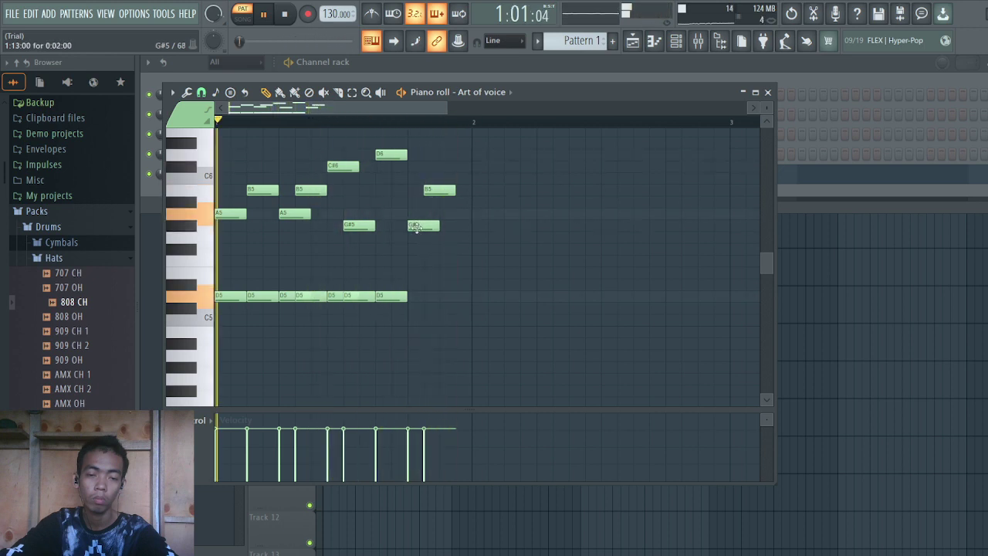
pyautogui.click(412, 274)
pyautogui.moveTo(413, 274); pyautogui.dragTo(412, 296)
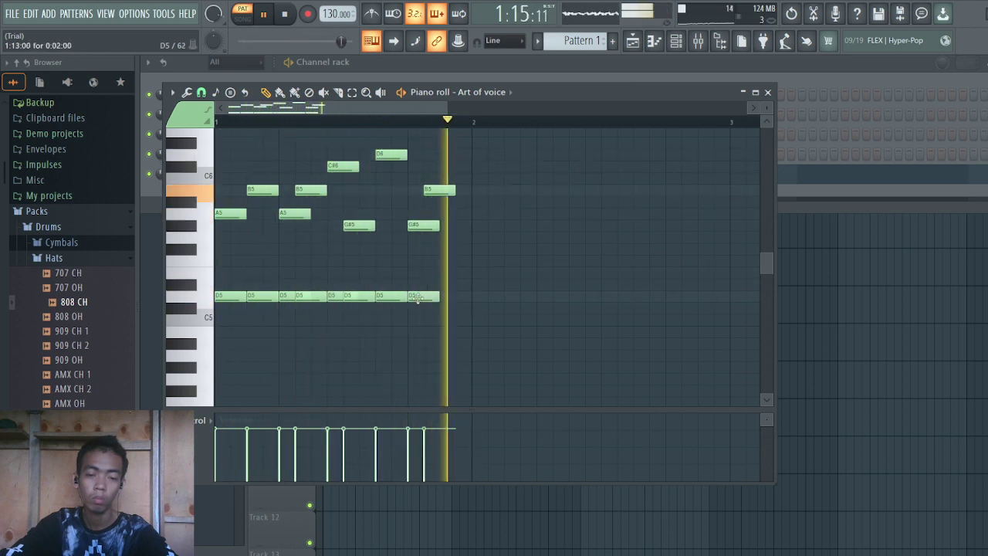
# Add a final D5 from step 14 to the end of bar 1, and lower the whole D5 line one octave to D4
pyautogui.click(434, 249)
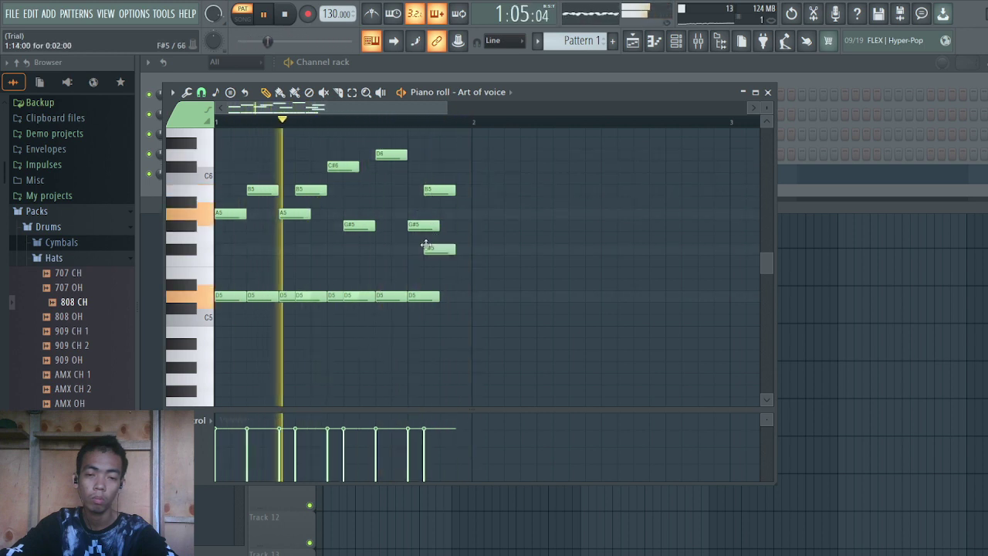
pyautogui.moveTo(440, 252); pyautogui.dragTo(470, 300)
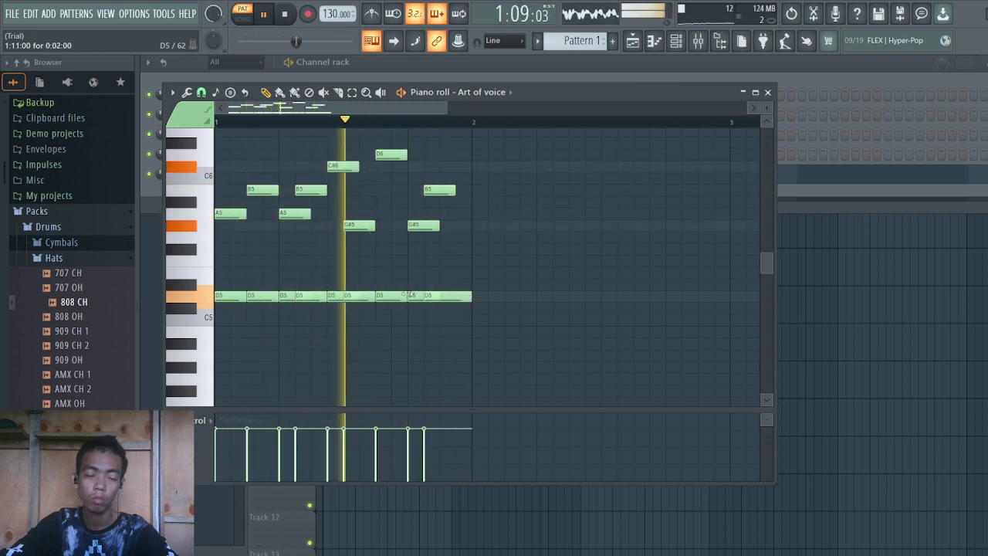
pyautogui.moveTo(503, 244); pyautogui.dragTo(214, 316)
pyautogui.hotkey('ctrl', 'Down')
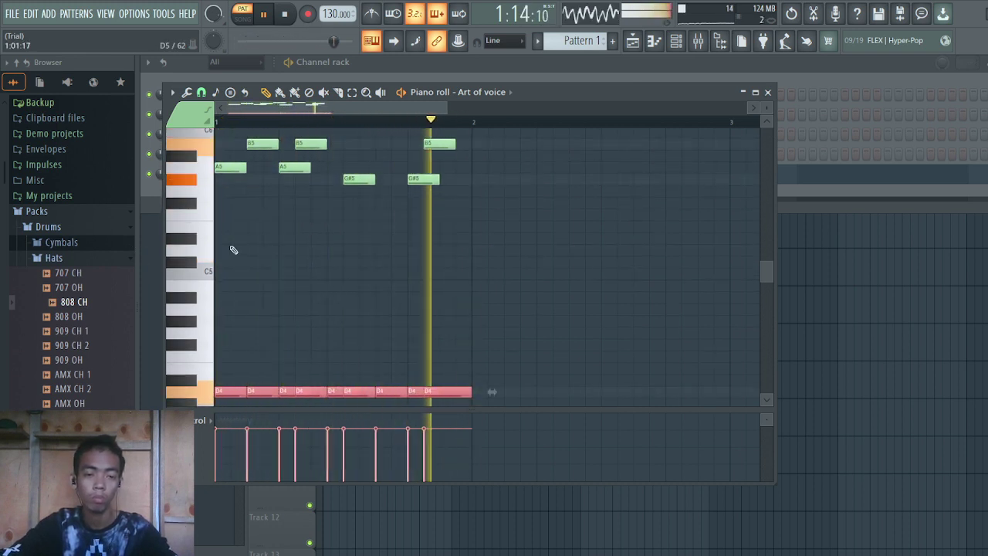
# Try the upper melody notes one octave lower against the D4 line, and restore their original octave
pyautogui.scroll(3, 293, 250)
pyautogui.scroll(1, 293, 250)
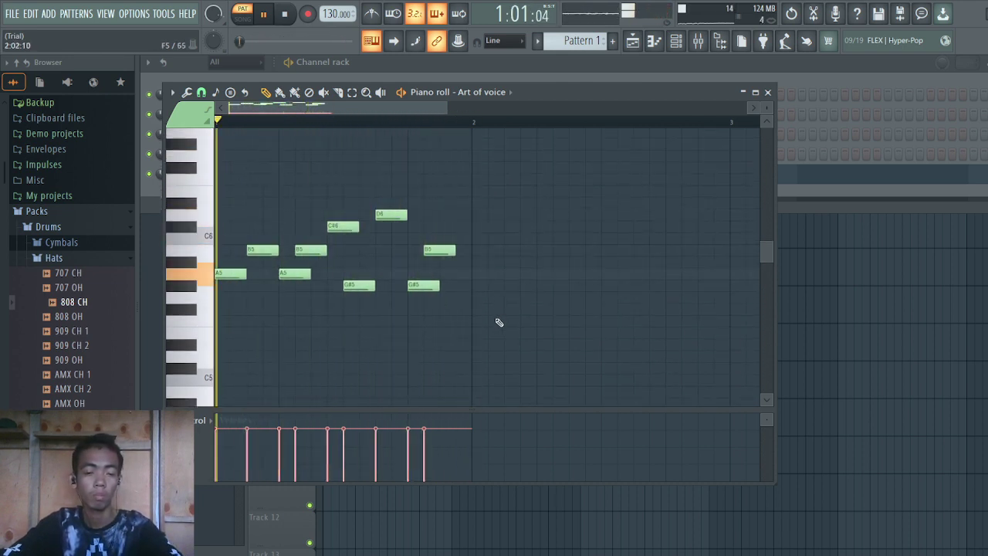
pyautogui.moveTo(497, 324); pyautogui.dragTo(231, 210)
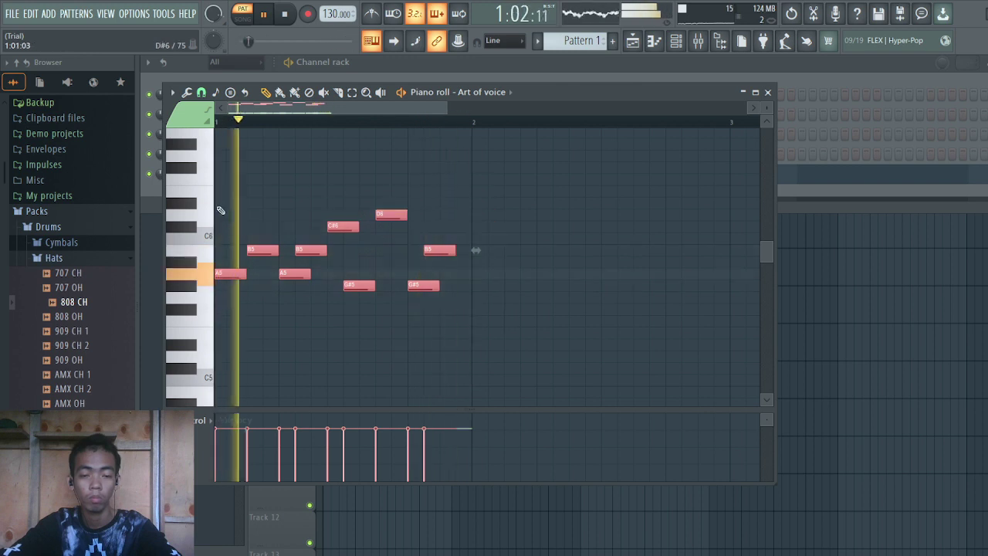
pyautogui.hotkey('ctrl', 'Down')
pyautogui.scroll(-6, 221, 209)
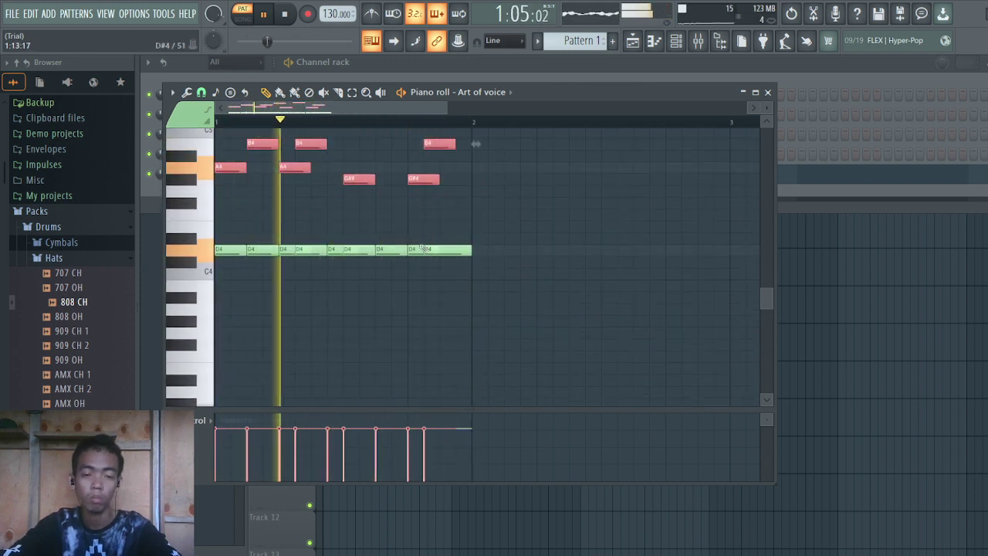
pyautogui.hotkey('ctrl', 'Up')
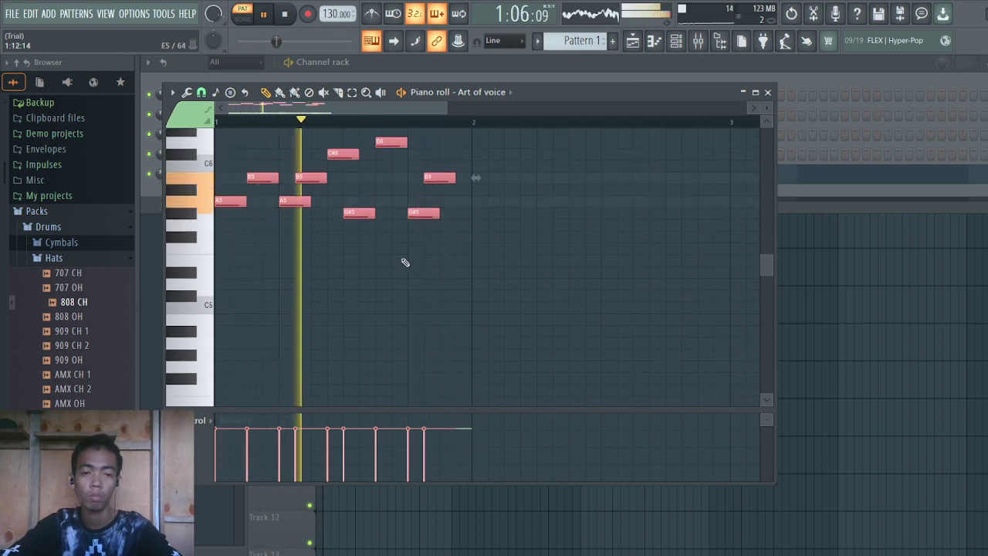
# Set the project tempo to 100 BPM
pyautogui.moveTo(335, 14); pyautogui.dragTo(335, 26)
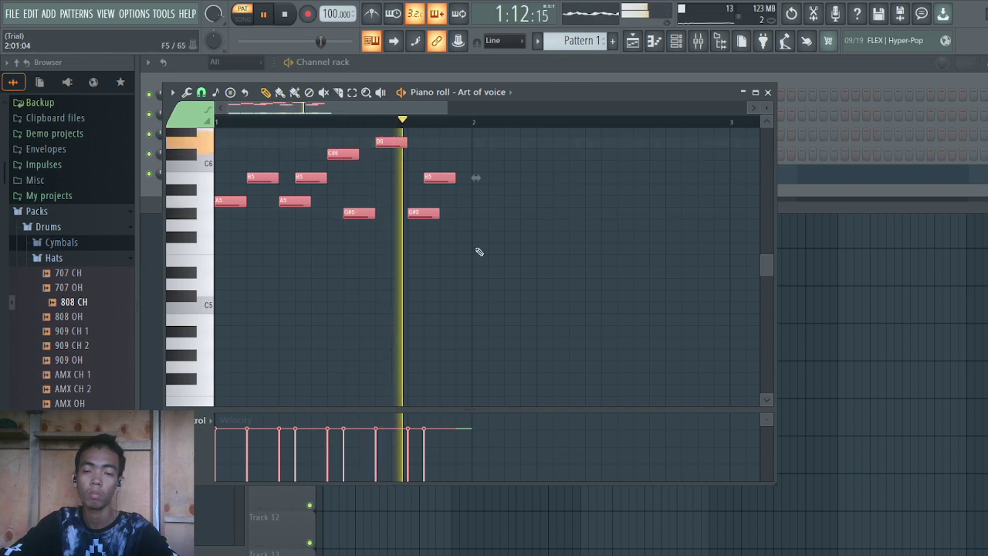
# Add a bass line of four-step notes A3, G#3, A#3 and B3 at steps 1, 5, 9 and 13 of bar 1
pyautogui.scroll(-4, 467, 254)
pyautogui.scroll(-1, 463, 247)
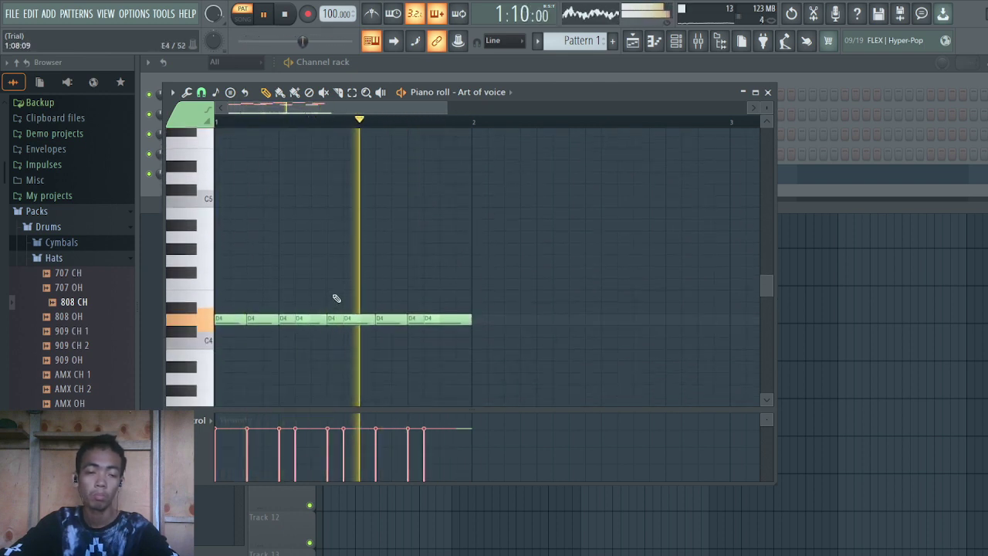
pyautogui.click(219, 380)
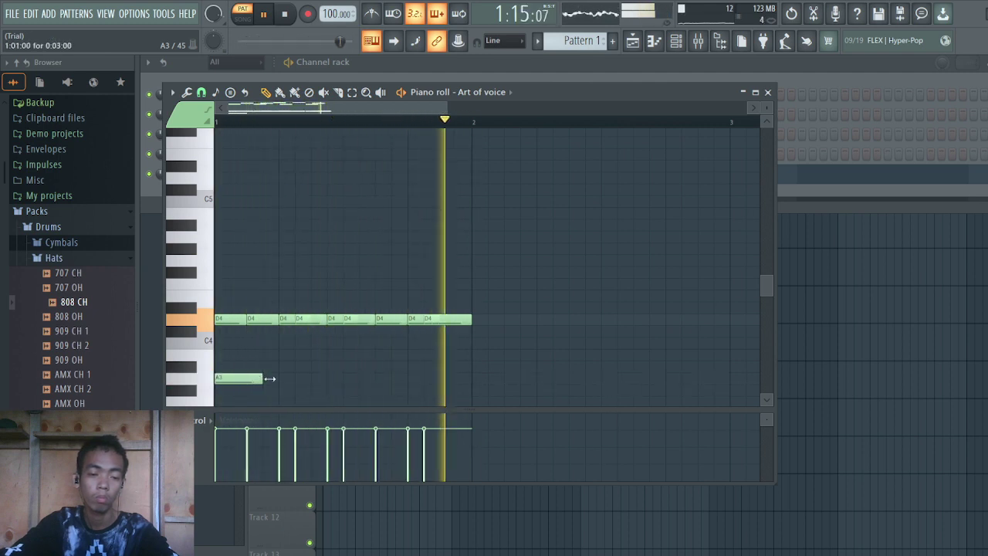
pyautogui.moveTo(262, 377); pyautogui.dragTo(286, 391)
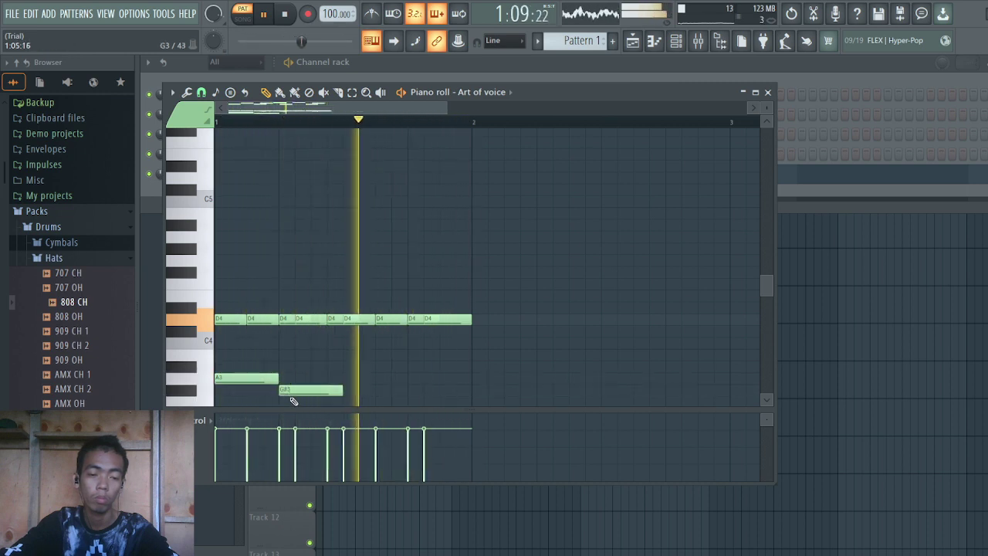
pyautogui.click(345, 368)
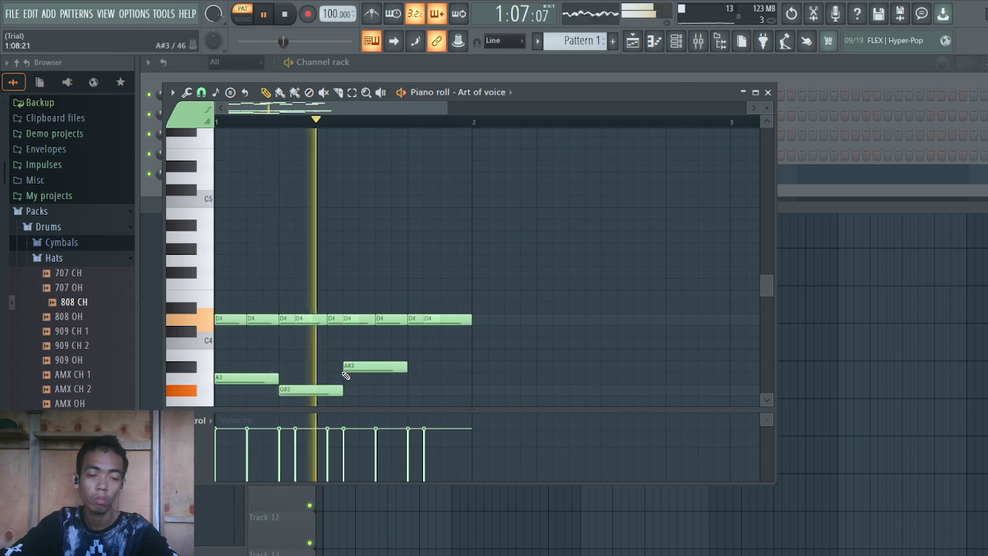
pyautogui.click(410, 355)
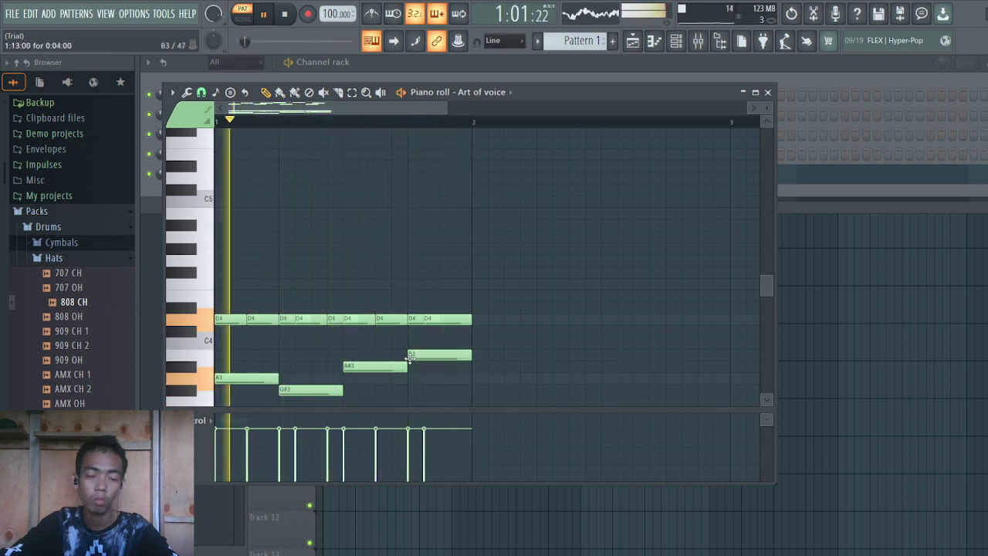
# Close and reopen the Art of voice piano roll from the channel rack, and duplicate all bar 1 notes into bar 2
pyautogui.scroll(-2, 410, 355)
pyautogui.scroll(6, 417, 324)
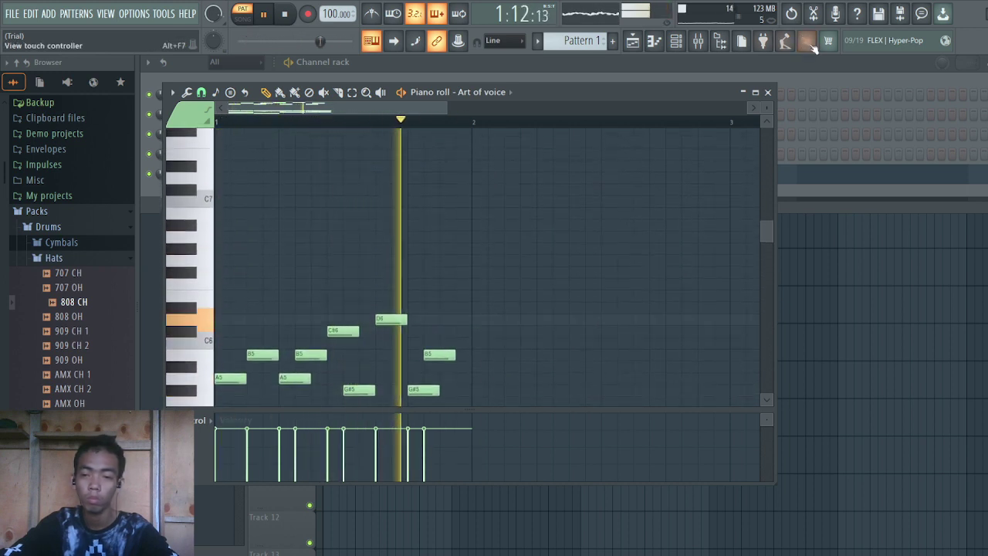
pyautogui.click(767, 92)
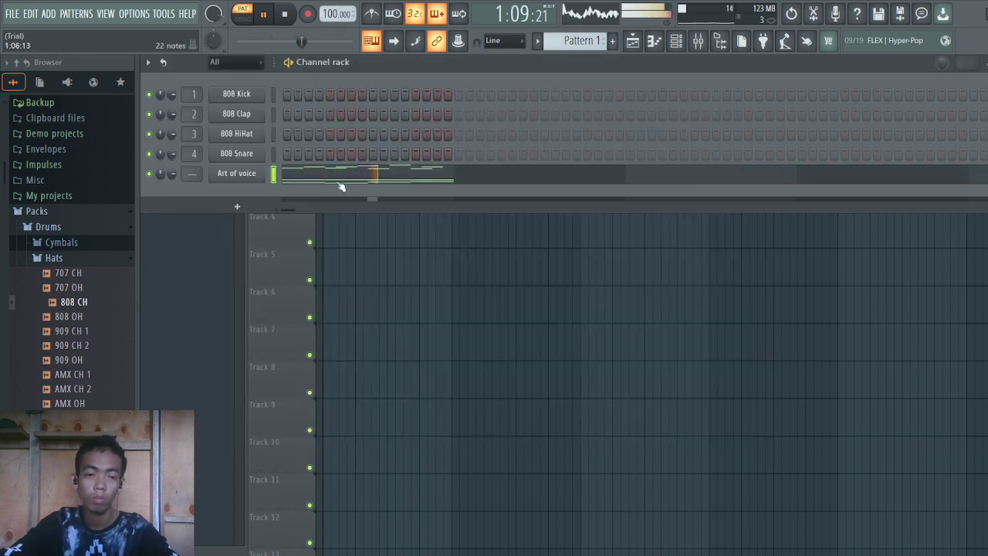
pyautogui.click(317, 177)
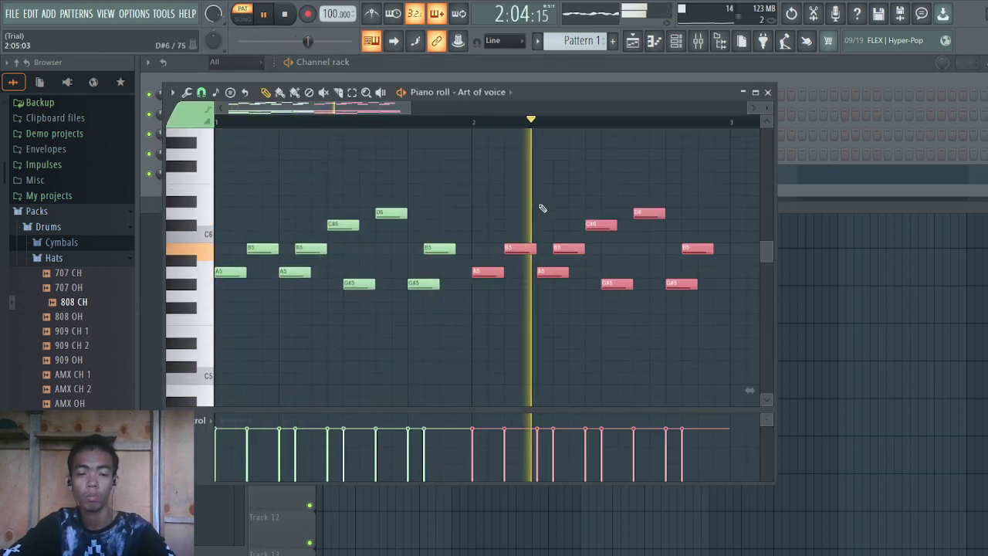
# Try transposing the duplicated bar 2 notes up one octave, and undo the transposition
pyautogui.scroll(-5, 548, 210)
pyautogui.scroll(2, 552, 210)
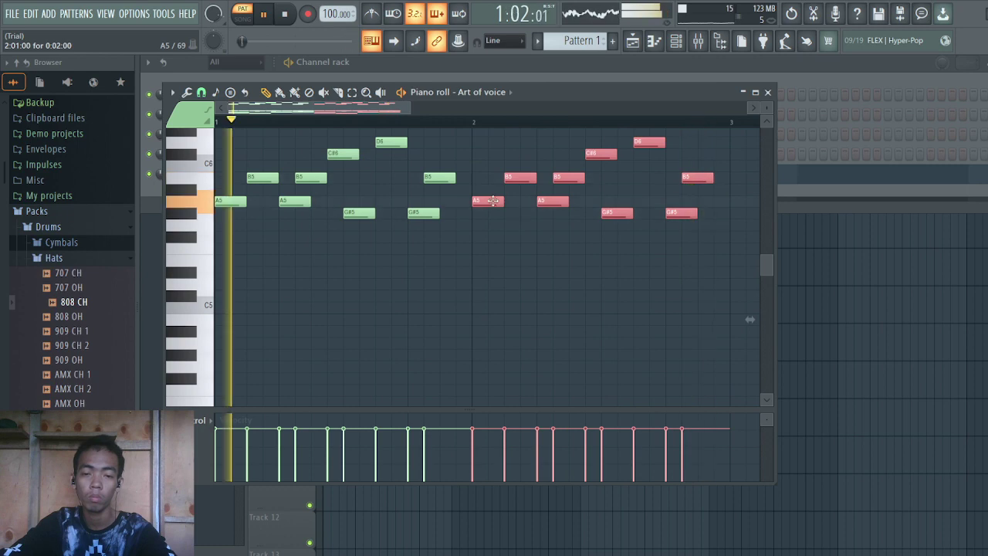
pyautogui.hotkey('ctrl', 'Up')
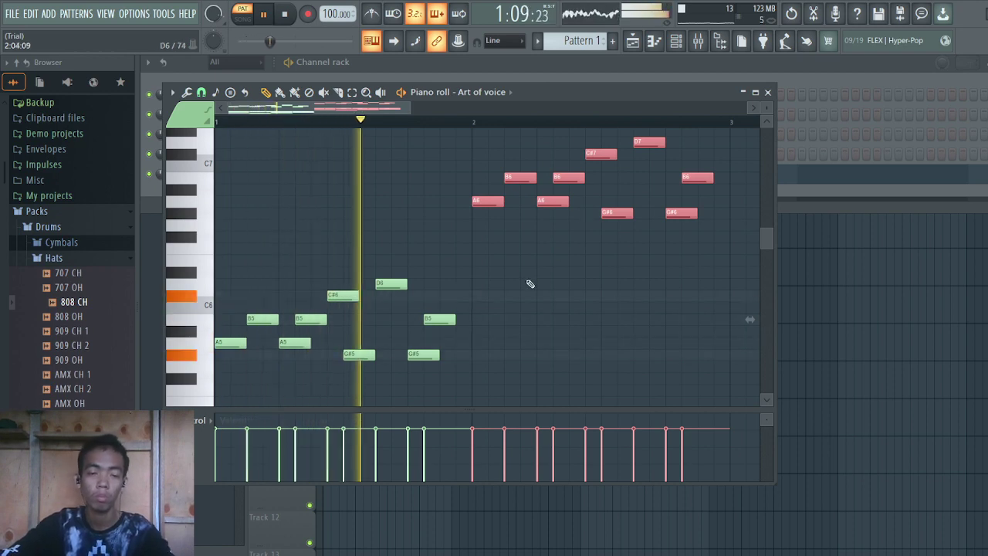
pyautogui.scroll(-3, 541, 274)
pyautogui.scroll(3, 600, 250)
pyautogui.scroll(-2, 602, 252)
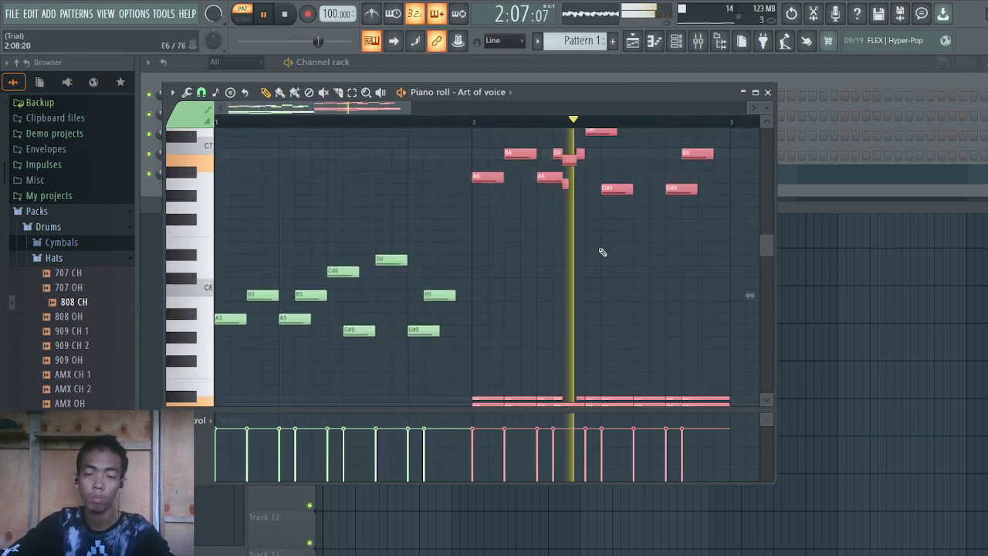
pyautogui.scroll(-1, 602, 251)
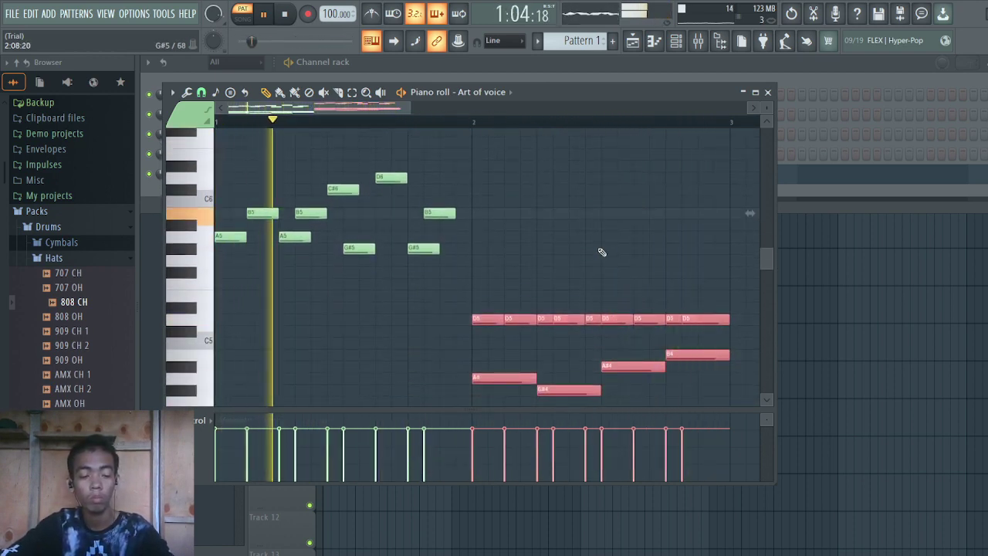
pyautogui.hotkey('ctrl', 'z')
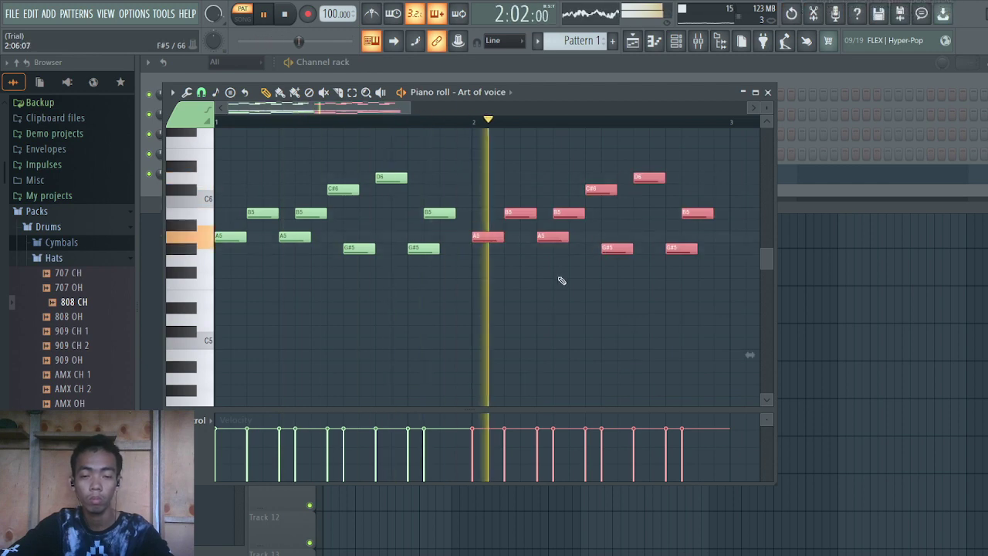
# Select all notes in bars 1 and 2 and duplicate them into bars 3 and 4
pyautogui.hotkey('ctrl', 'a')
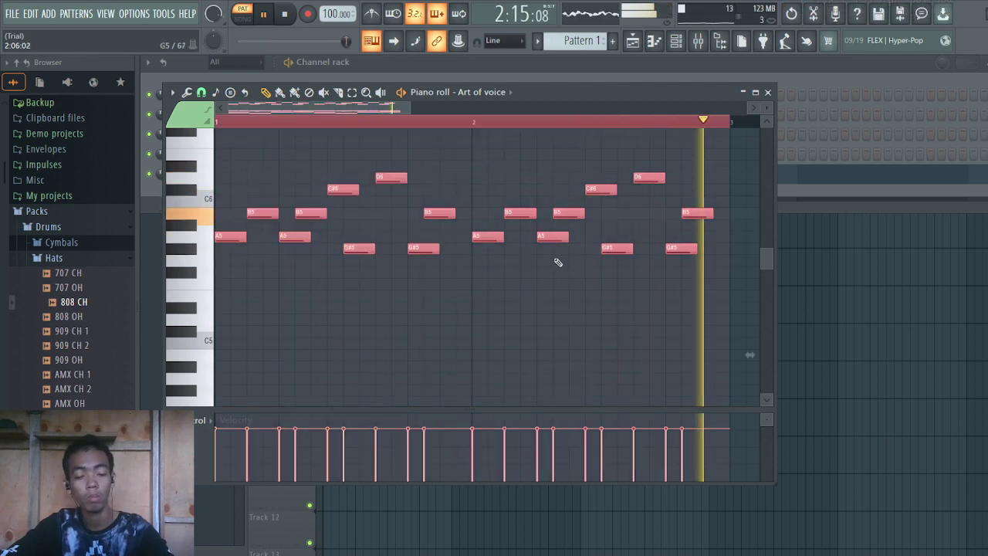
pyautogui.hotkey('ctrl', 'b')
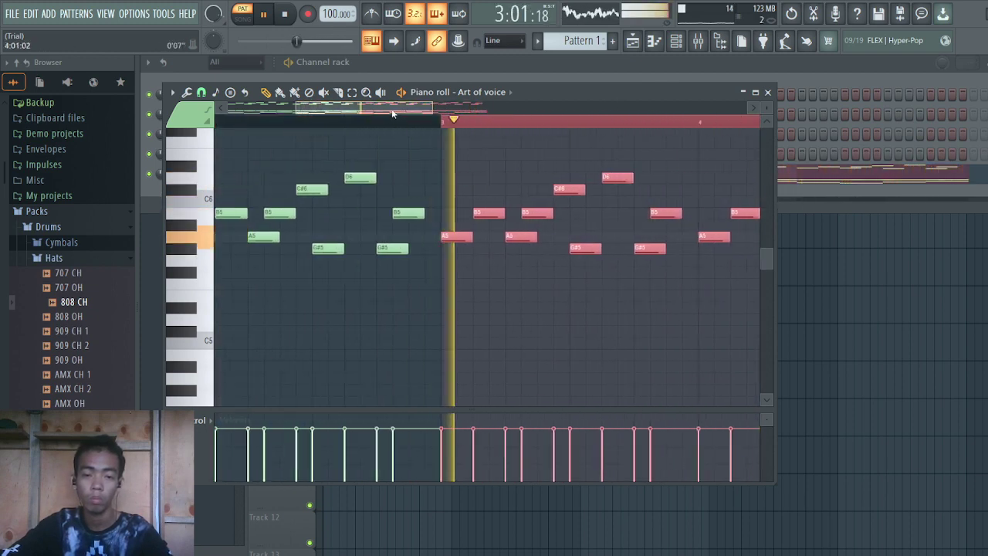
# Transpose the selected notes in bars 3 and 4 up one octave and clear the selection
pyautogui.hotkey('ctrl', 'Up')
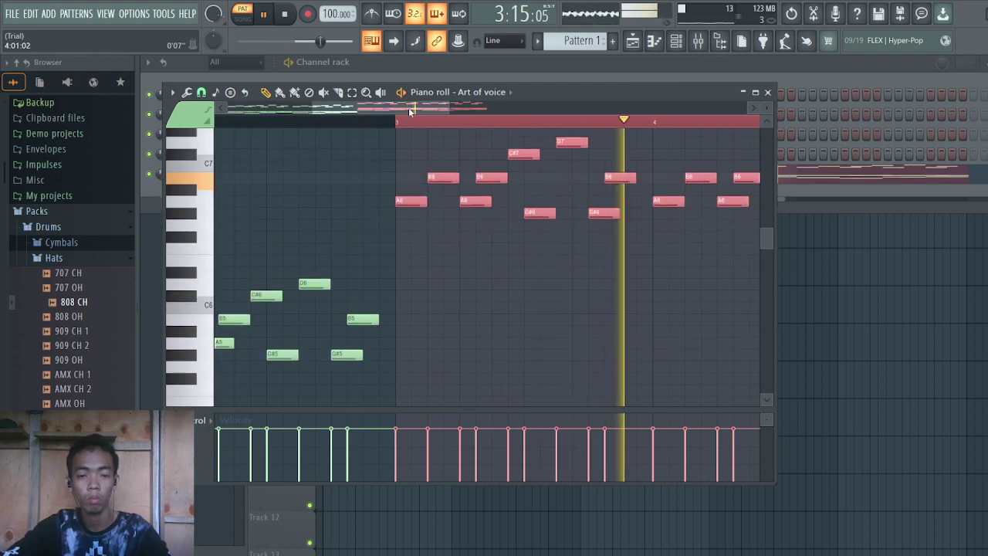
pyautogui.click(270, 120)
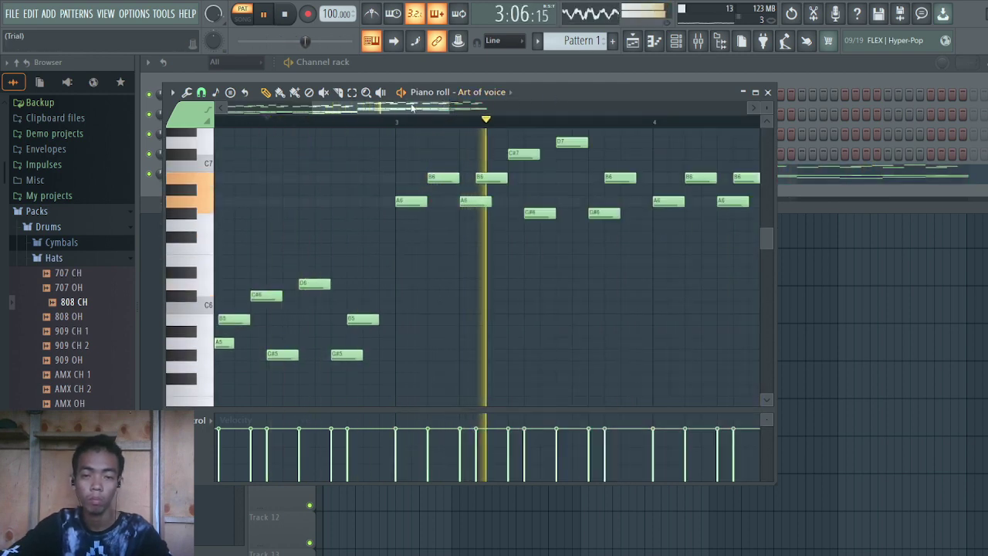
pyautogui.moveTo(407, 110); pyautogui.dragTo(212, 116)
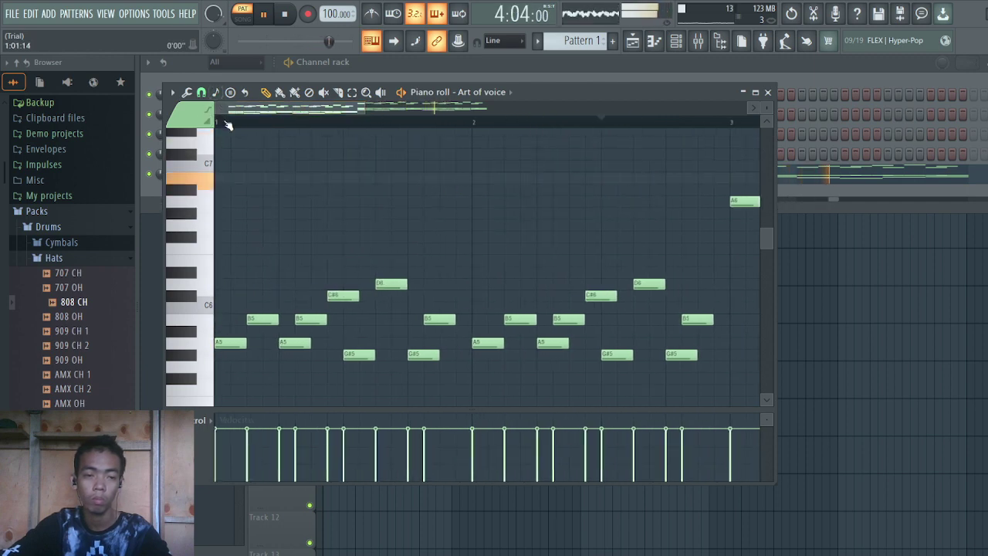
pyautogui.scroll(-4, 445, 172)
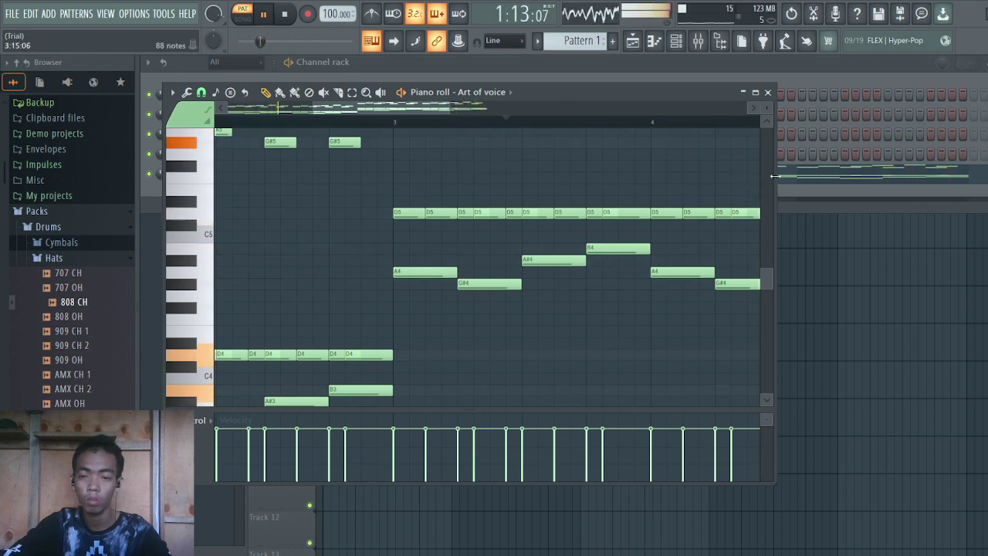
# Widen the piano roll and transpose the D5 line and the bass notes in bars 3 and 4 down one octave
pyautogui.moveTo(775, 176); pyautogui.dragTo(987, 176)
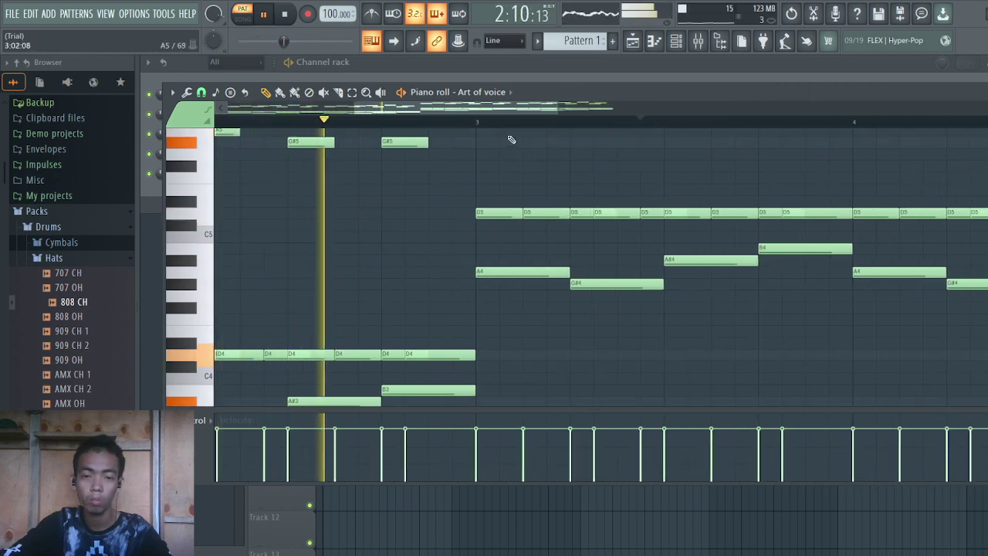
pyautogui.scroll(-4, 519, 219)
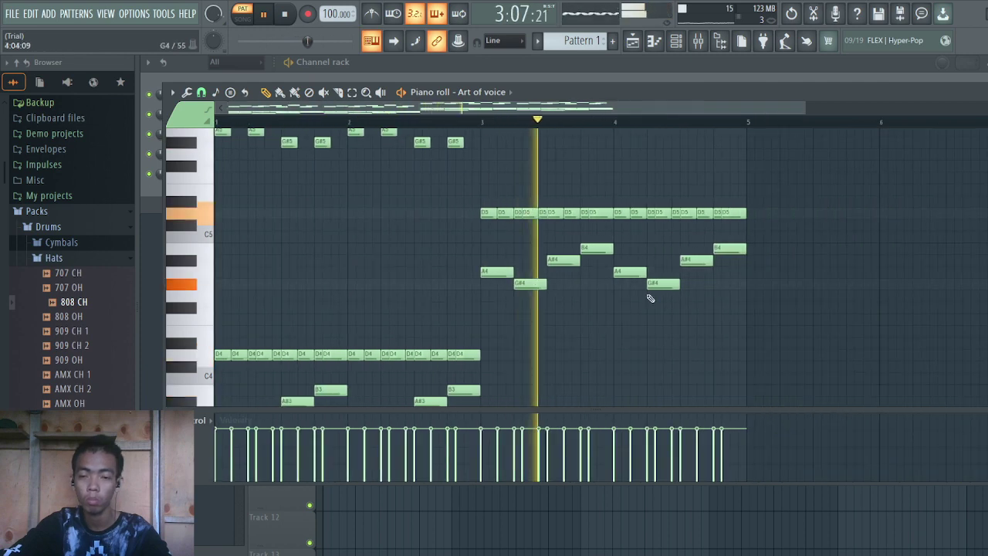
pyautogui.moveTo(755, 190); pyautogui.dragTo(453, 294)
pyautogui.hotkey('ctrl', 'Down')
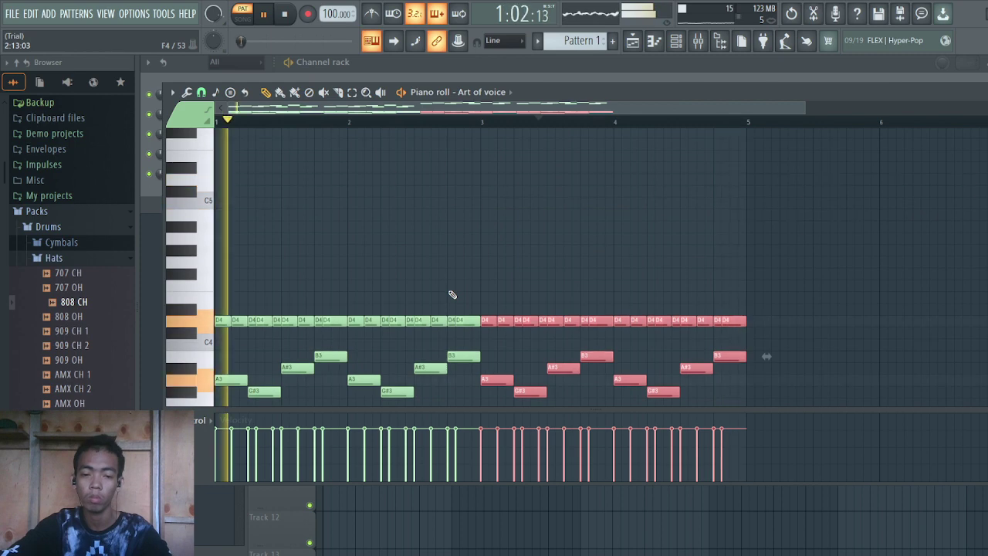
# Raise bar 4's melody notes at steps 13 and 14 to A6 and C#7, playing the loop between changes
pyautogui.scroll(4, 610, 284)
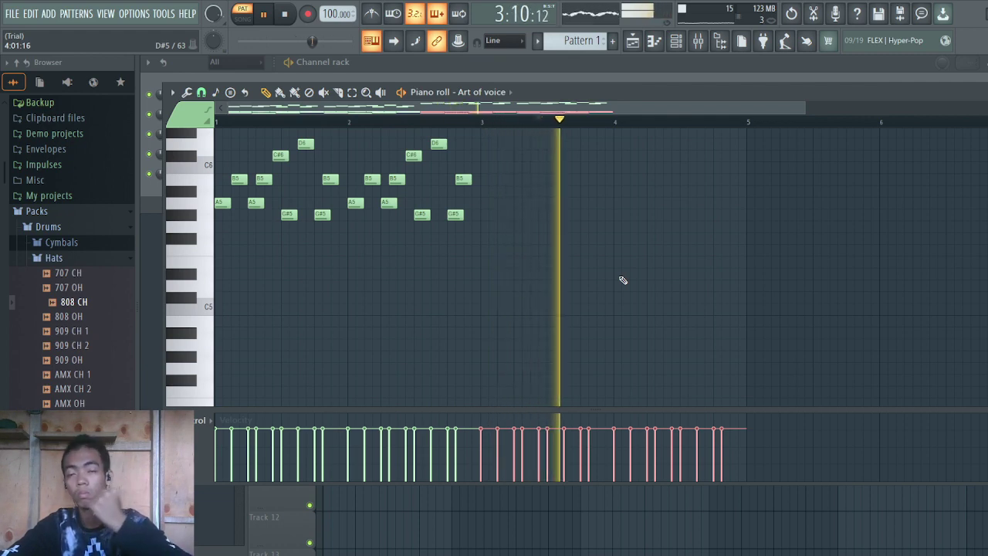
pyautogui.scroll(4, 622, 280)
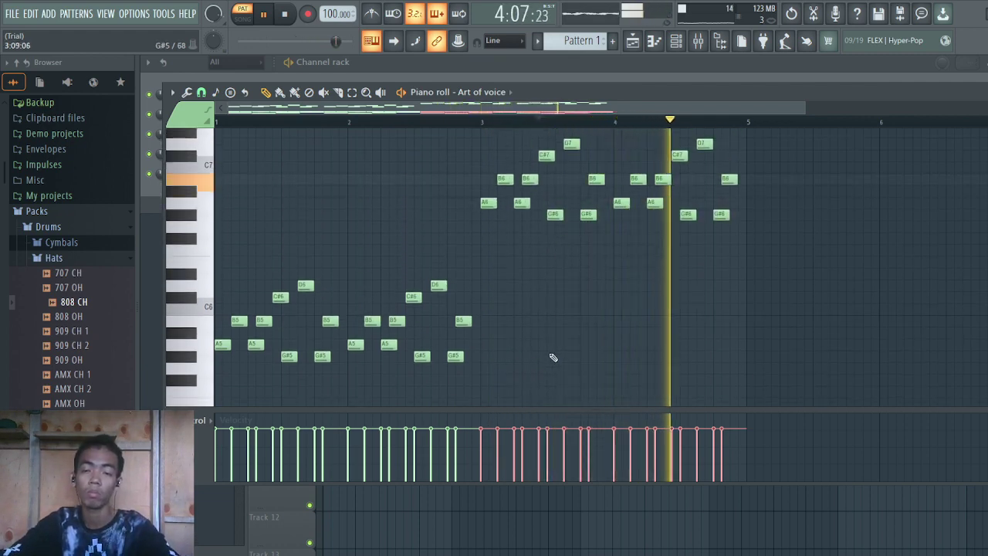
pyautogui.press('space')
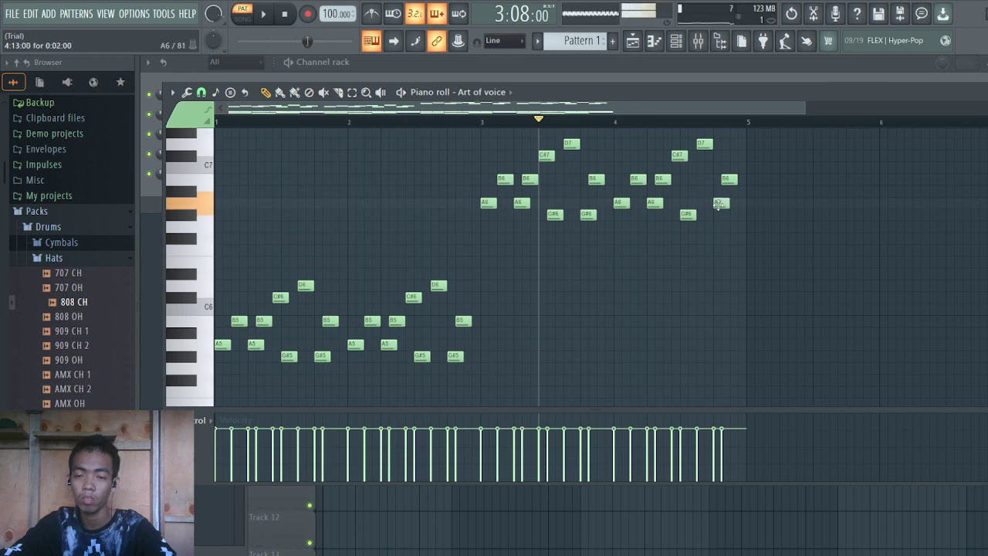
pyautogui.press('space')
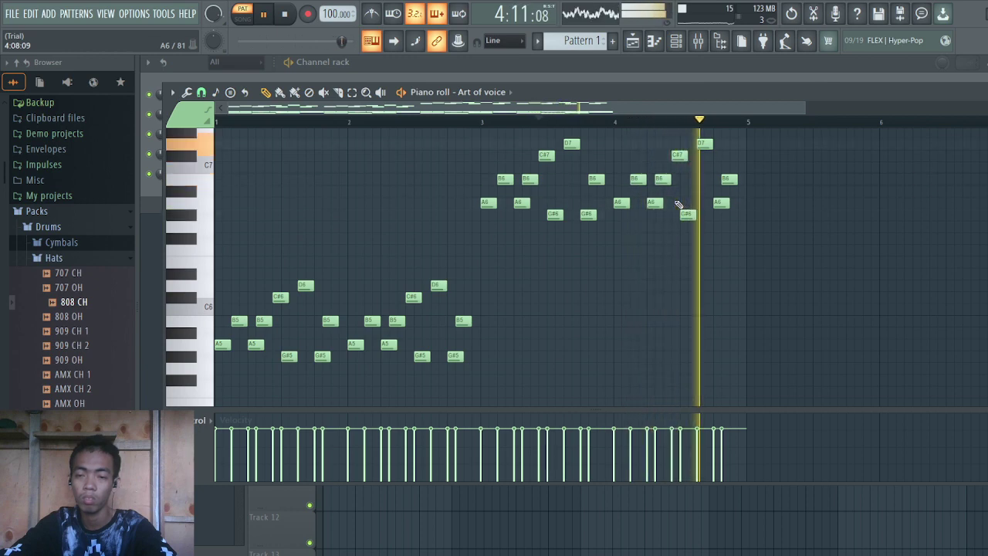
pyautogui.press('space')
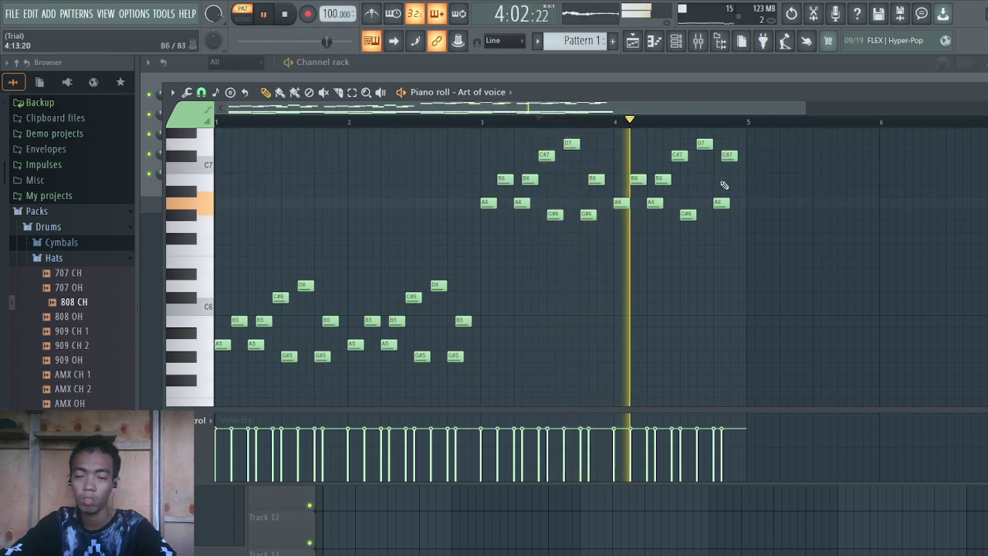
# Try raising bar 4's melody notes at steps 13 and 9 to A#6, and play the loop
pyautogui.moveTo(719, 202); pyautogui.dragTo(714, 191)
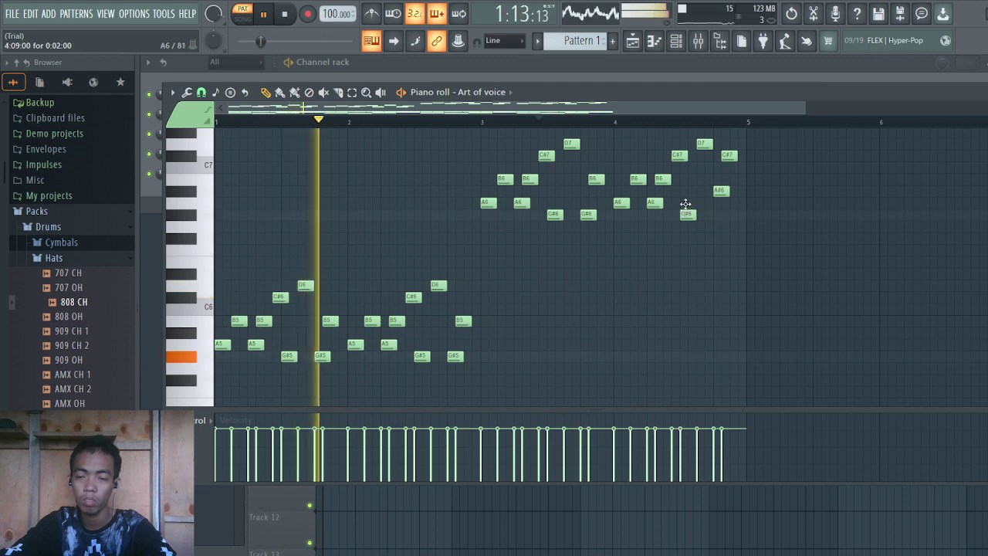
pyautogui.moveTo(686, 214); pyautogui.dragTo(684, 188)
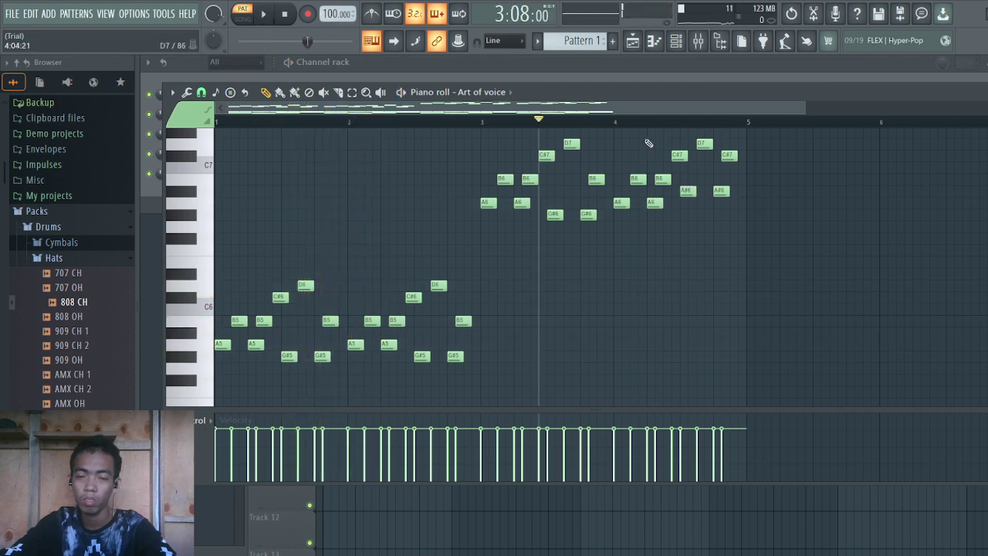
pyautogui.press('space')
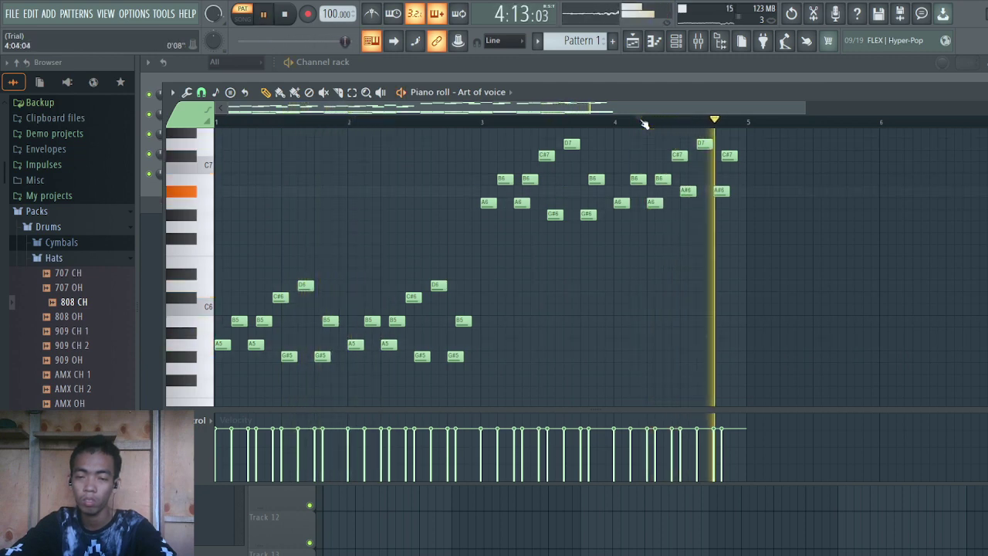
# Move bar 4's A#6 melody notes up, to E7 at step 13 and F7 at step 9
pyautogui.scroll(3, 525, 258)
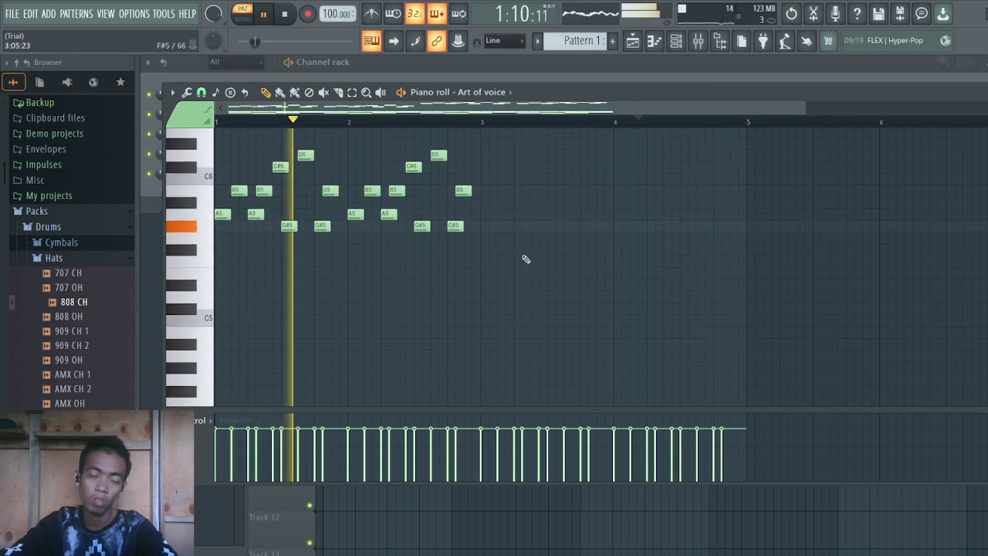
pyautogui.scroll(5, 527, 256)
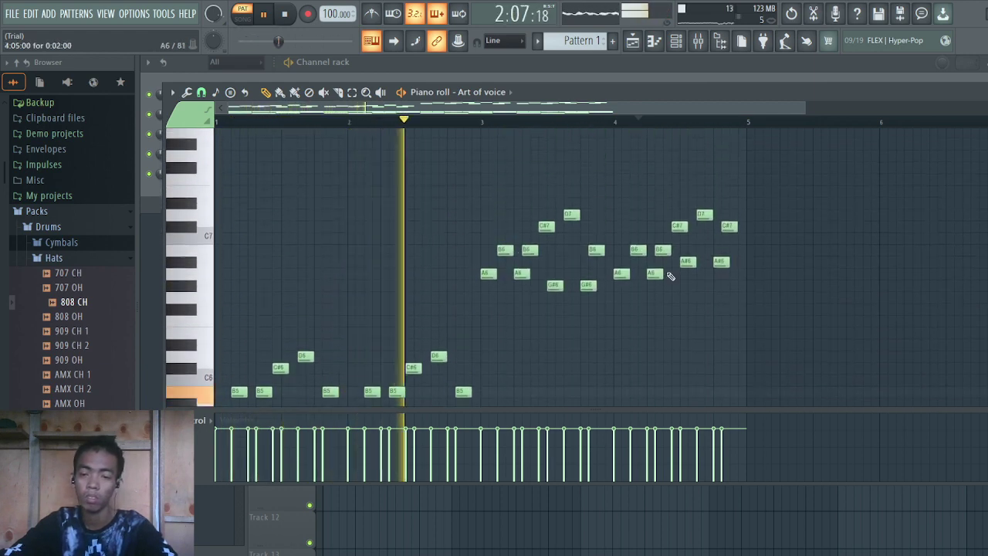
pyautogui.moveTo(720, 261); pyautogui.dragTo(720, 190)
pyautogui.moveTo(689, 261); pyautogui.dragTo(688, 179)
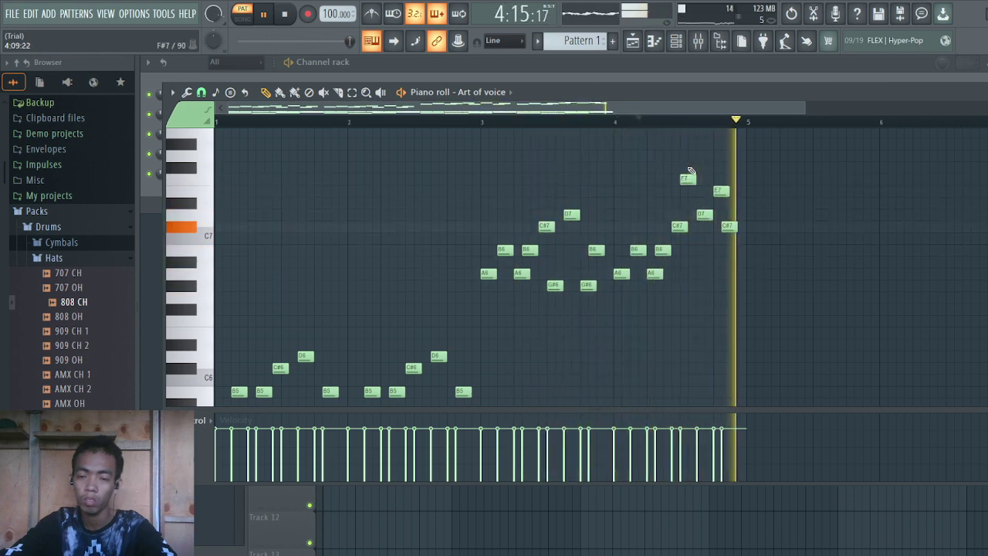
pyautogui.scroll(-10, 726, 249)
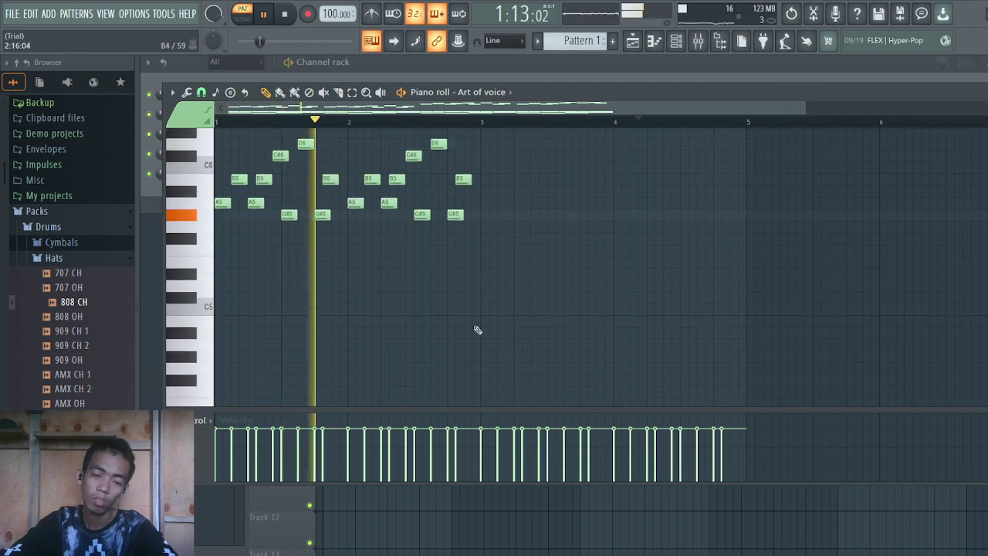
pyautogui.scroll(-3, 561, 231)
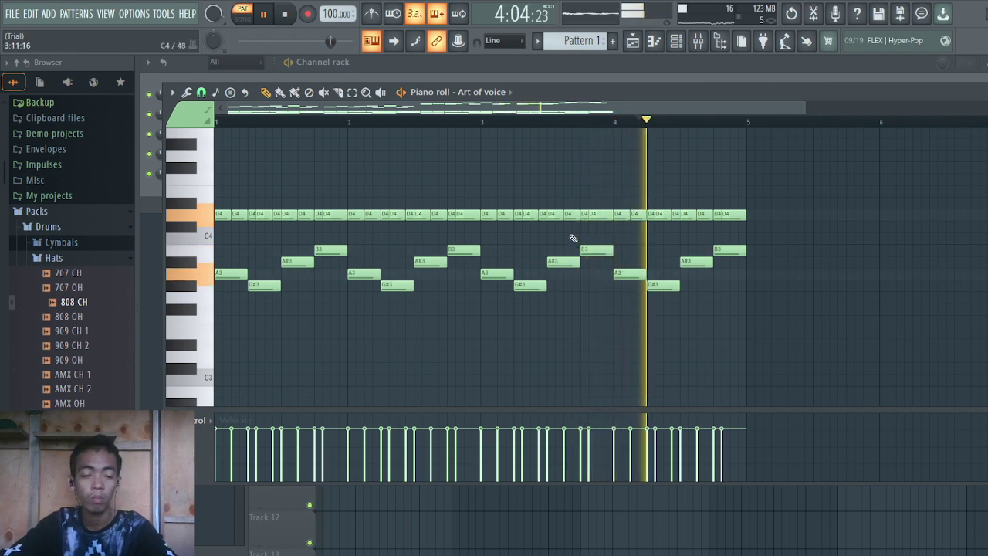
# Raise the system volume to 46 while the loop plays
pyautogui.press('XF86AudioRaiseVolume')
pyautogui.press('XF86AudioRaiseVolume')
pyautogui.press('XF86AudioRaiseVolume')
pyautogui.press('XF86AudioRaiseVolume')
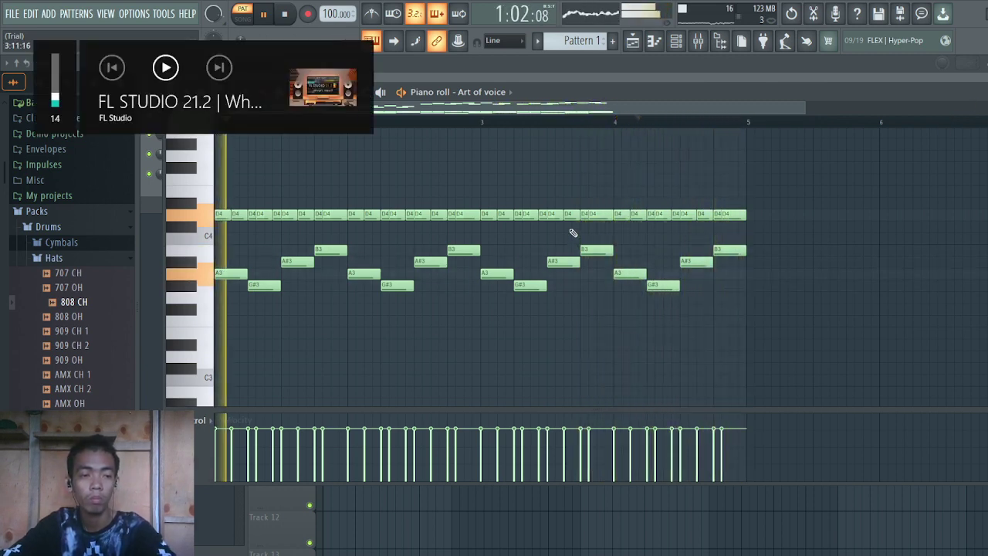
pyautogui.press('XF86AudioRaiseVolume')
pyautogui.press('XF86AudioRaiseVolume')
pyautogui.press('XF86AudioRaiseVolume')
pyautogui.press('XF86AudioRaiseVolume')
pyautogui.press('XF86AudioRaiseVolume')
pyautogui.press('XF86AudioRaiseVolume')
pyautogui.press('XF86AudioRaiseVolume')
pyautogui.press('XF86AudioRaiseVolume')
pyautogui.press('XF86AudioRaiseVolume')
pyautogui.press('XF86AudioRaiseVolume')
pyautogui.press('XF86AudioRaiseVolume')
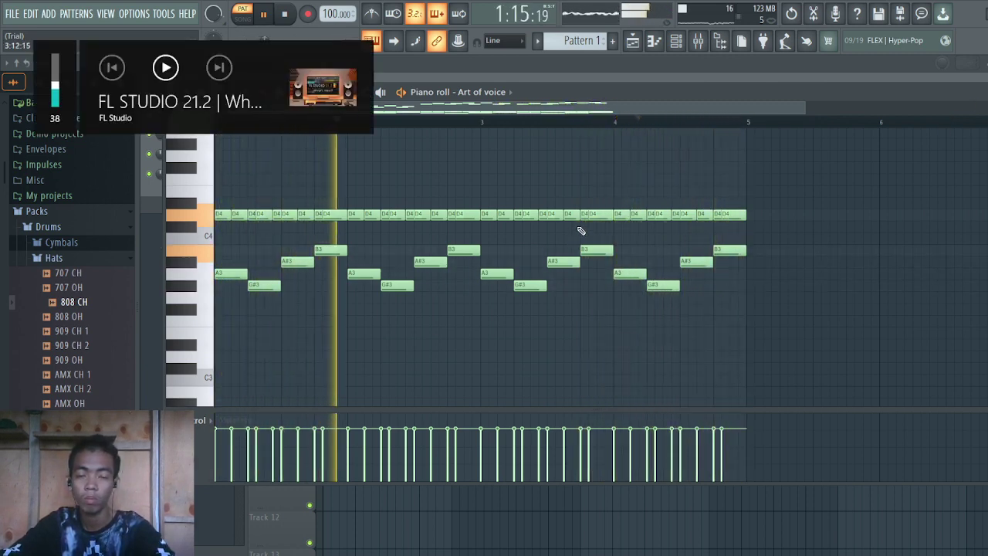
pyautogui.press('XF86AudioRaiseVolume')
pyautogui.press('XF86AudioRaiseVolume')
pyautogui.press('XF86AudioRaiseVolume')
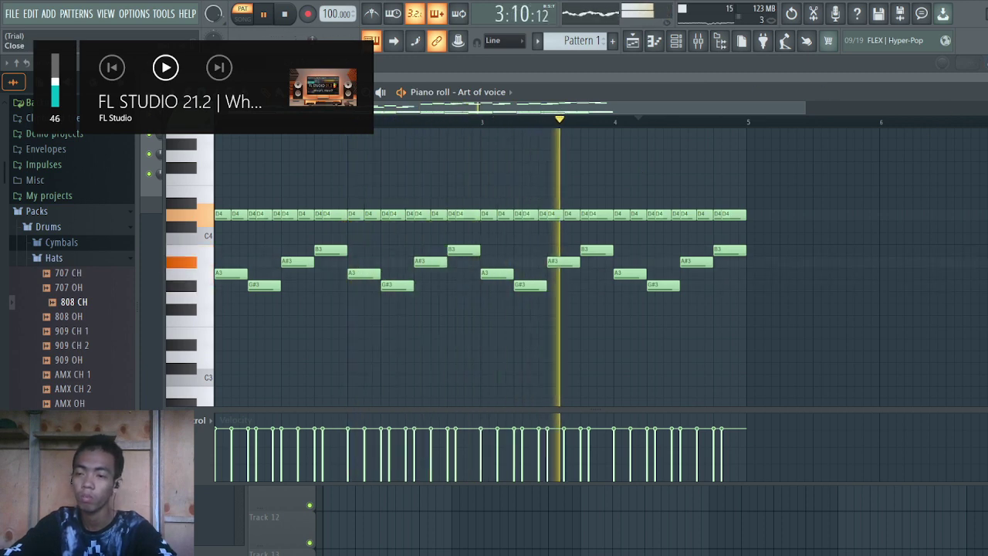
# Close the piano roll, add a Sakura instrument channel and open its presets library
pyautogui.press('F7')
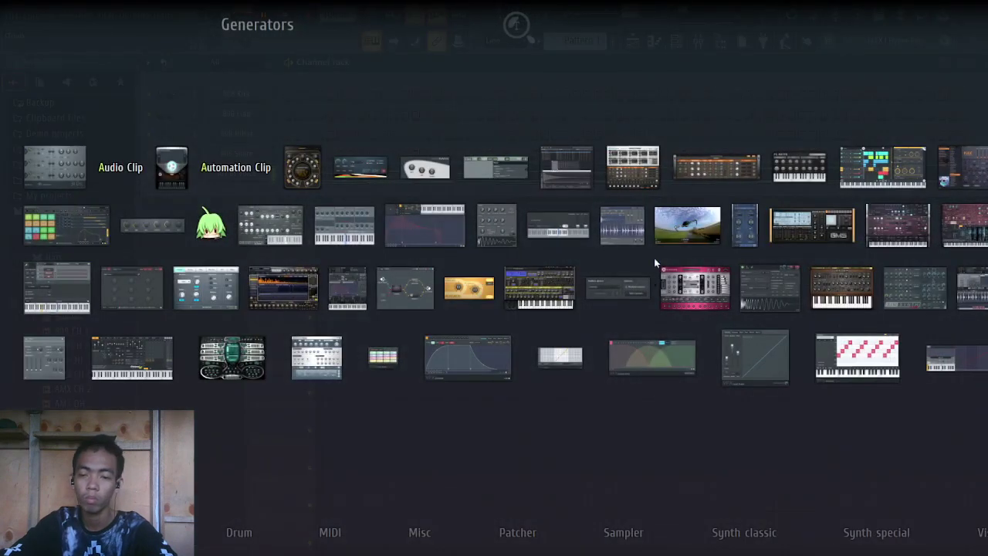
pyautogui.click(683, 279)
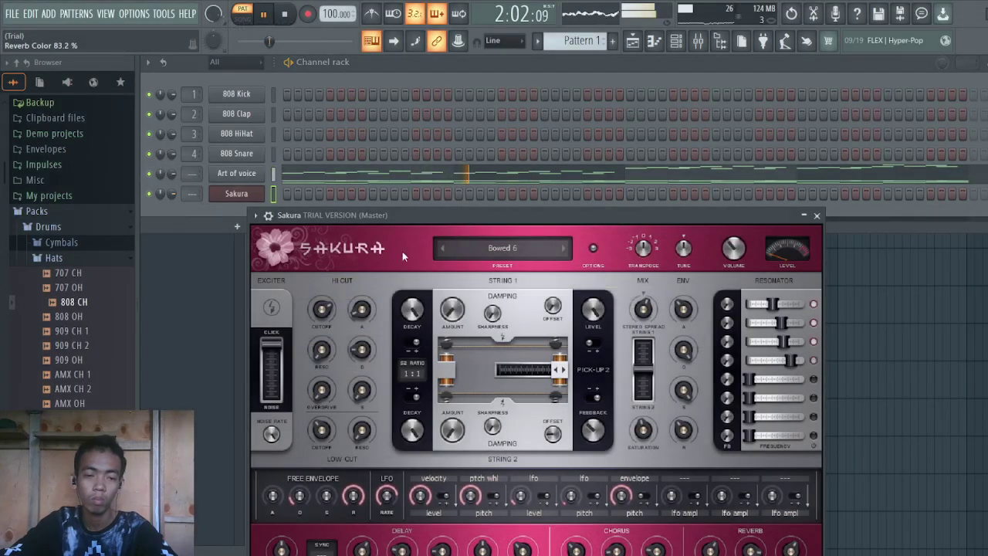
pyautogui.click(532, 250)
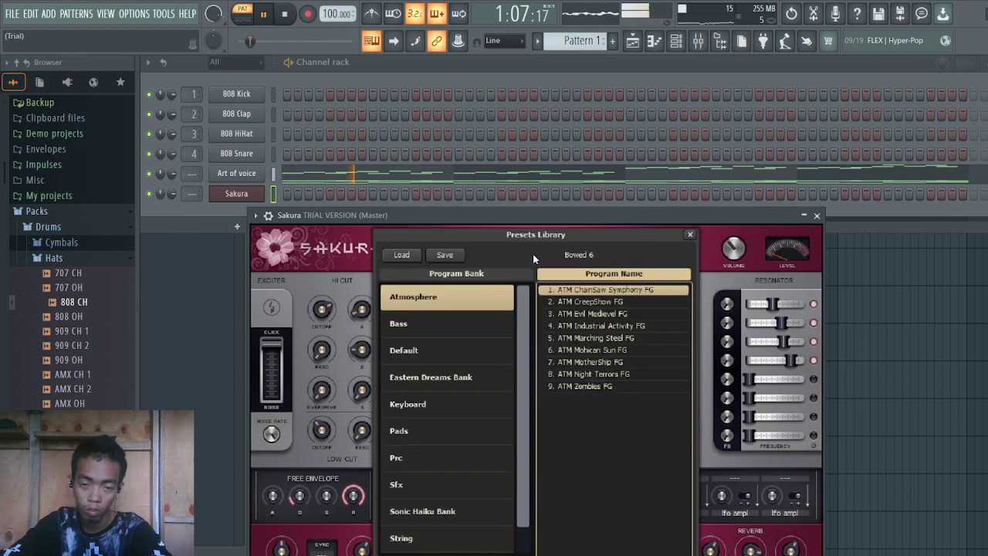
# Audition BASS Careless DS, BASS Deep Disco DS and BASS Delayed Clang DS from the Eastern Dreams Bank
pyautogui.click(454, 380)
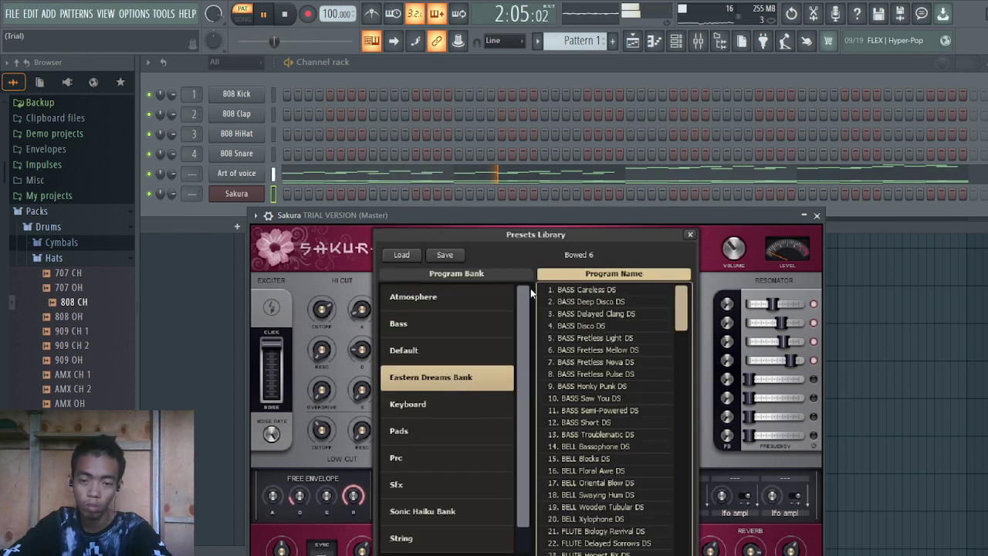
pyautogui.click(565, 291)
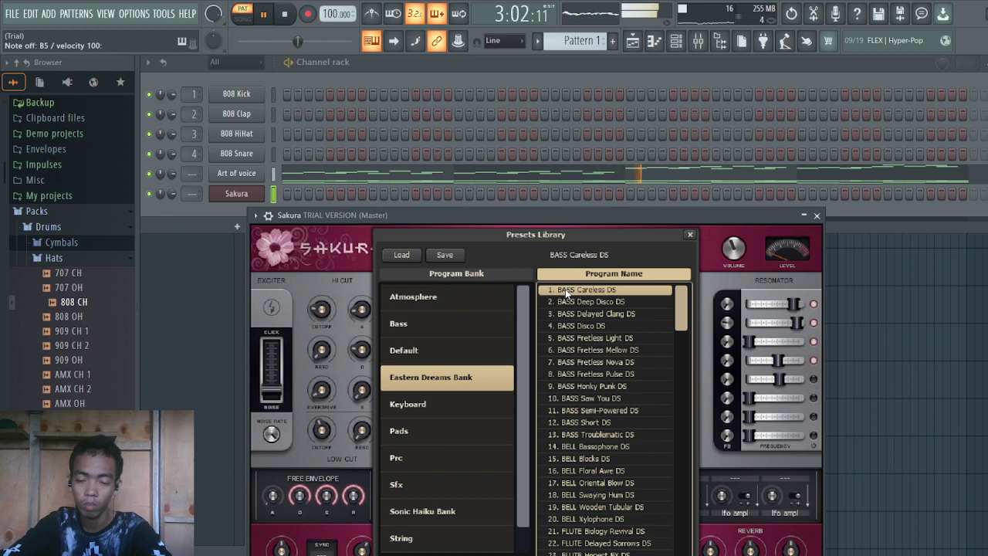
pyautogui.click(569, 302)
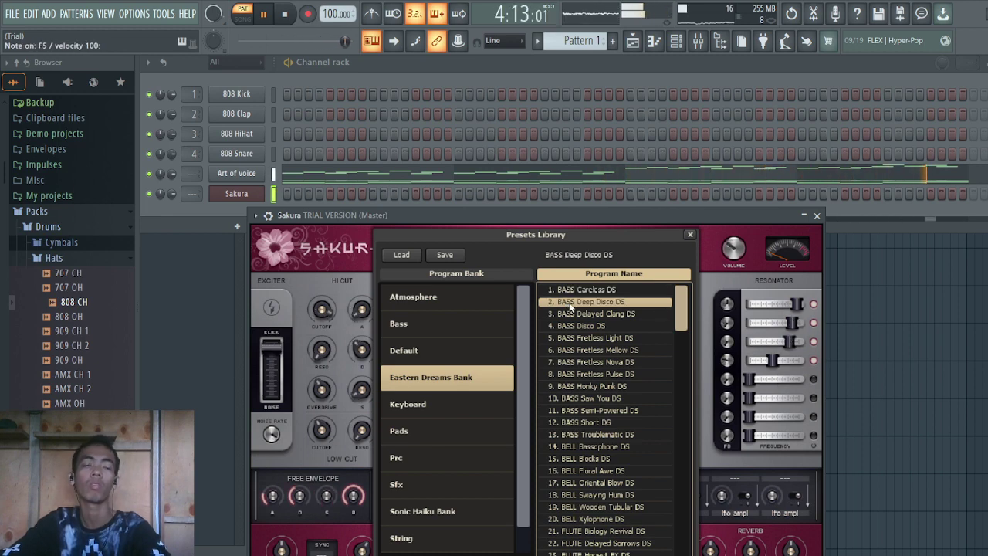
pyautogui.click(568, 315)
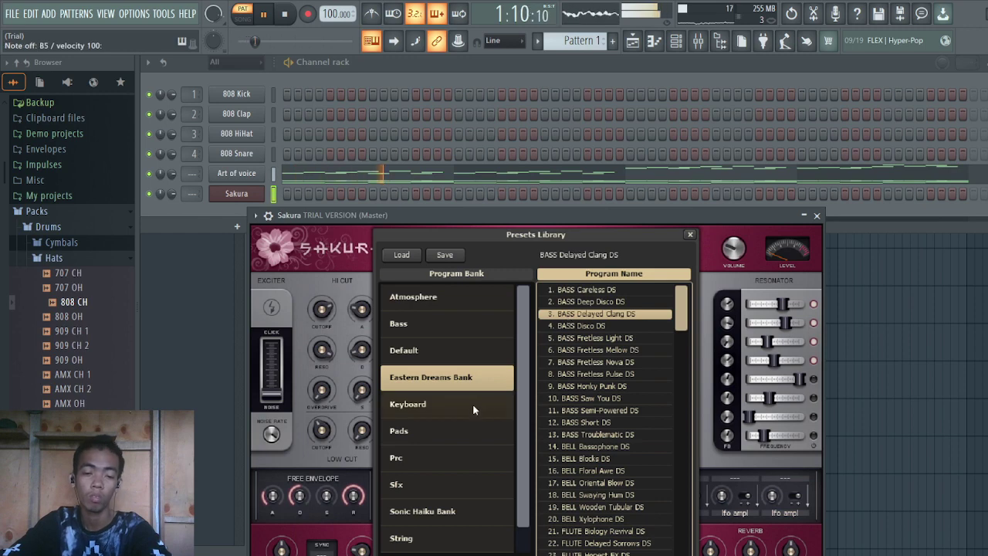
# Audition the Keyboard bank presets KBD Clavikura FG and KBD Dusty Rhodes MKII FG
pyautogui.click(472, 404)
pyautogui.click(574, 291)
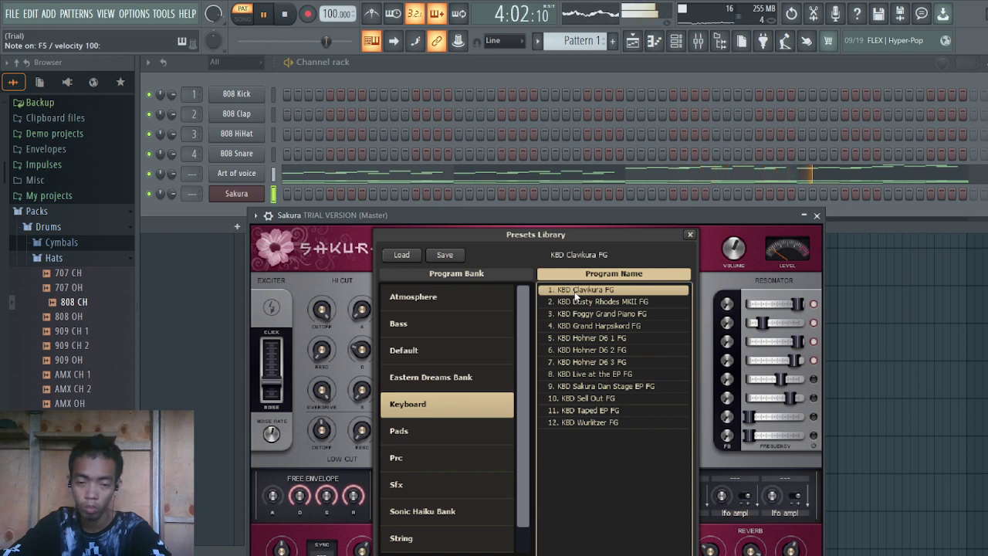
pyautogui.click(575, 302)
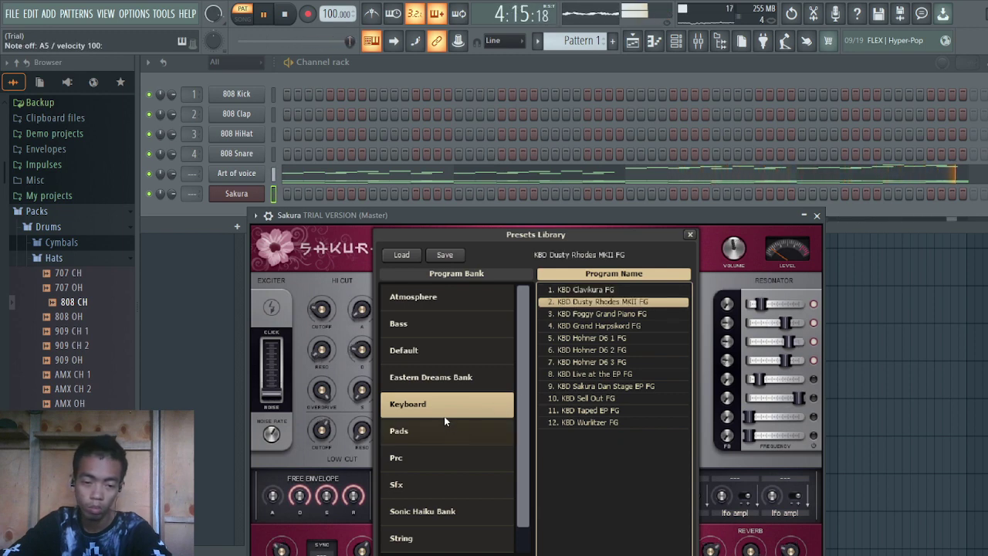
# Browse the Default bank and audition the Bass bank presets BAS Ampeg Pop FG, BAS DI Bass FG and BAS Deep House FG
pyautogui.click(437, 349)
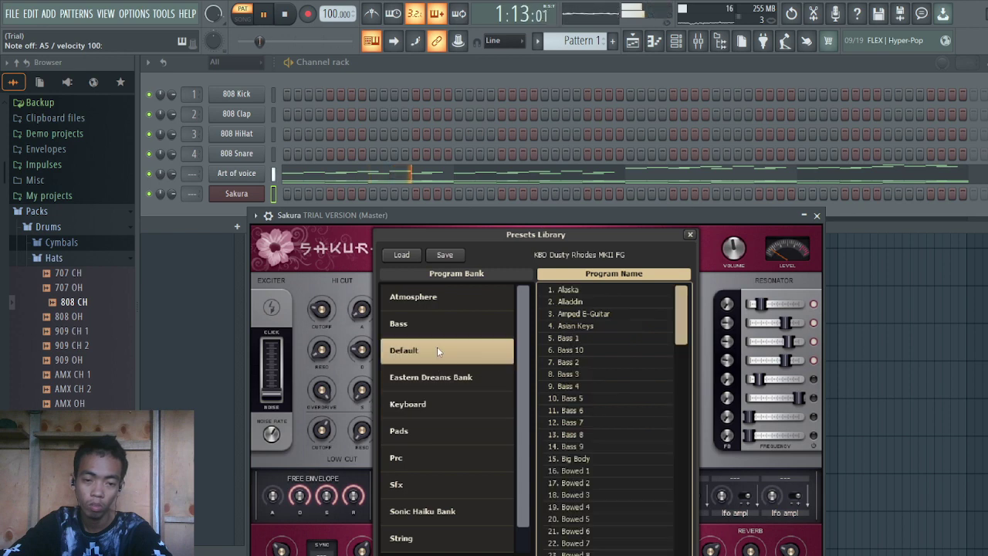
pyautogui.click(443, 322)
pyautogui.click(595, 290)
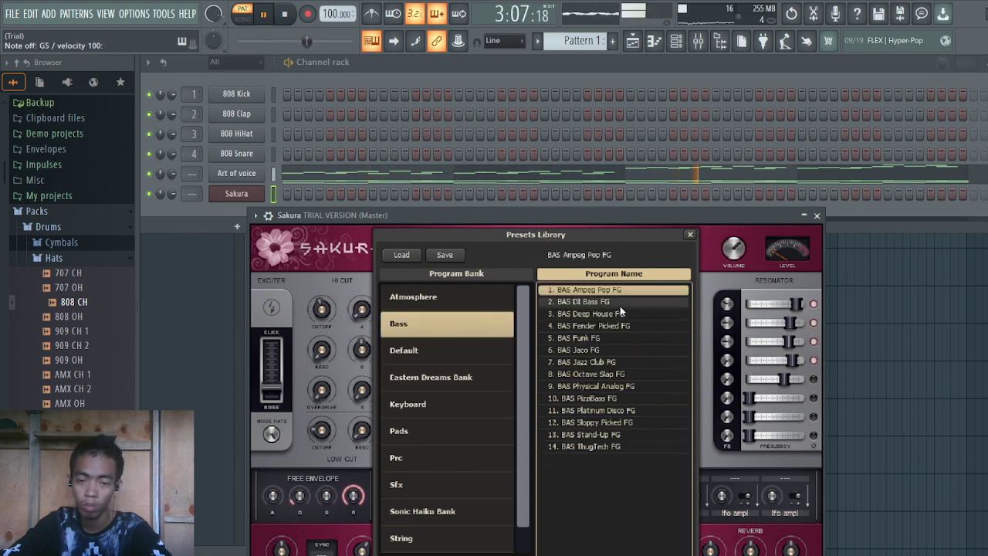
pyautogui.click(620, 303)
pyautogui.click(620, 317)
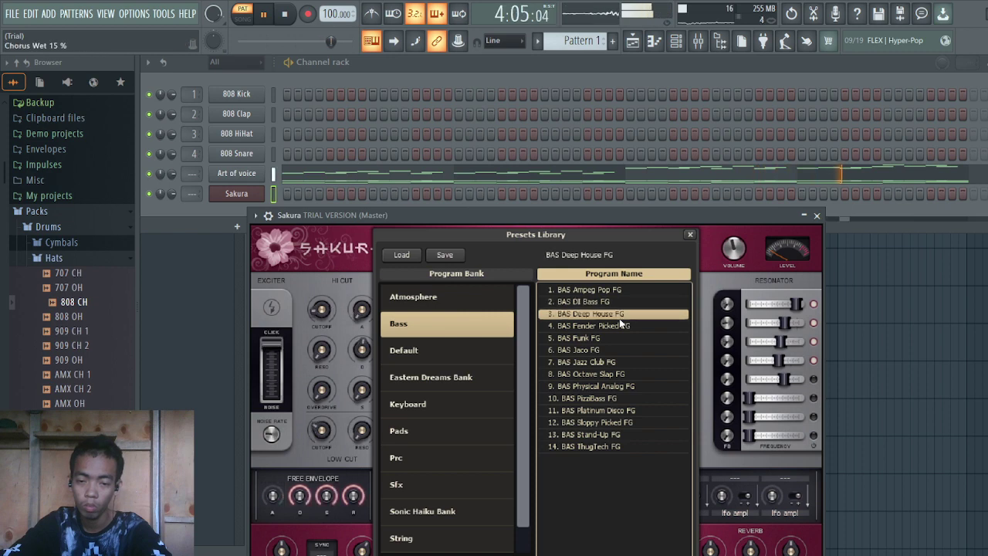
# Close the Sakura window and replace the Sakura channel's instrument with Harmor
pyautogui.click(817, 216)
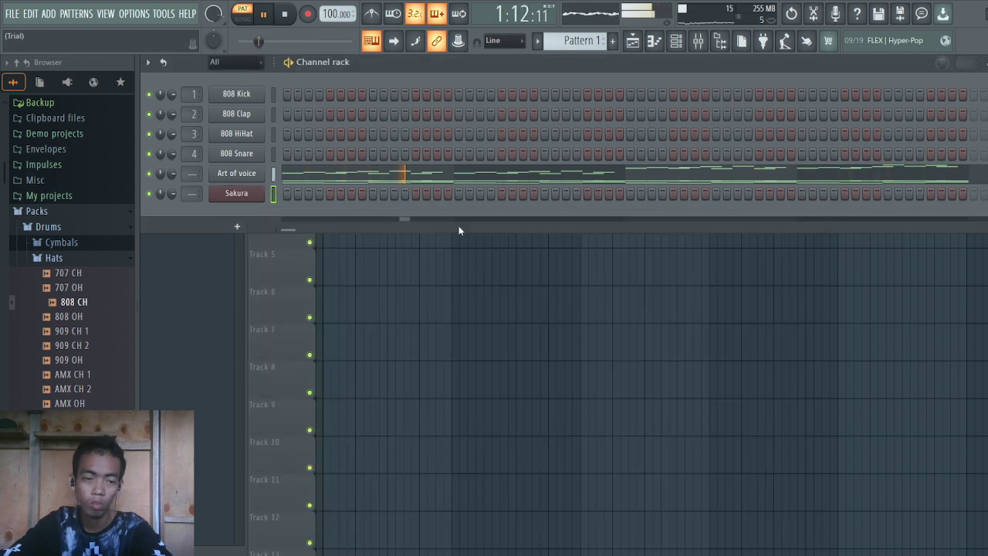
pyautogui.rightClick(224, 197)
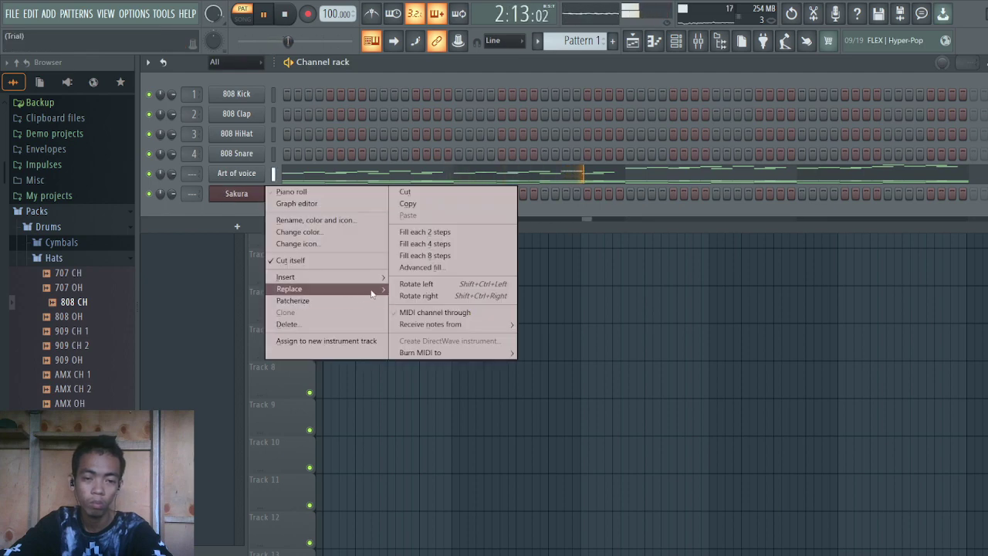
pyautogui.moveTo(382, 292)
pyautogui.click(463, 20)
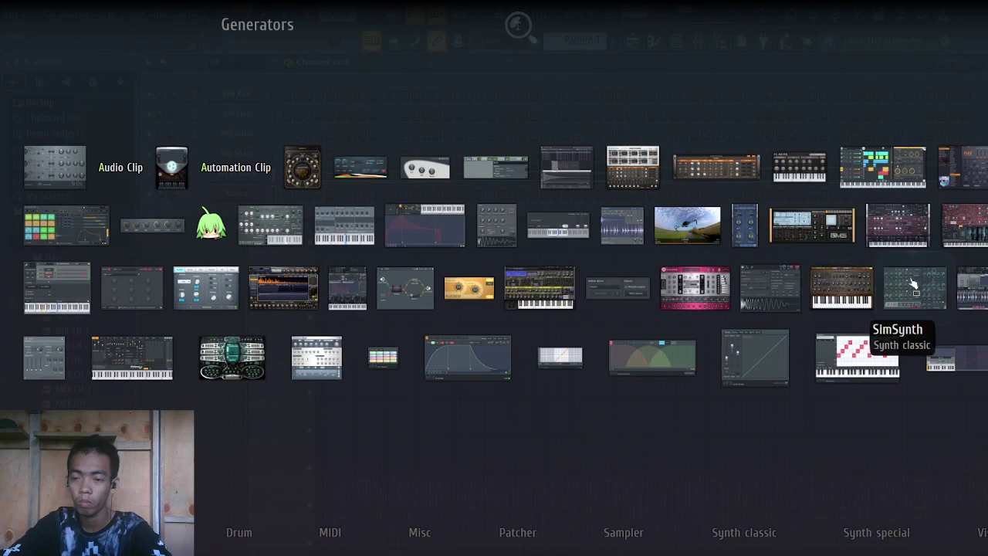
pyautogui.click(979, 233)
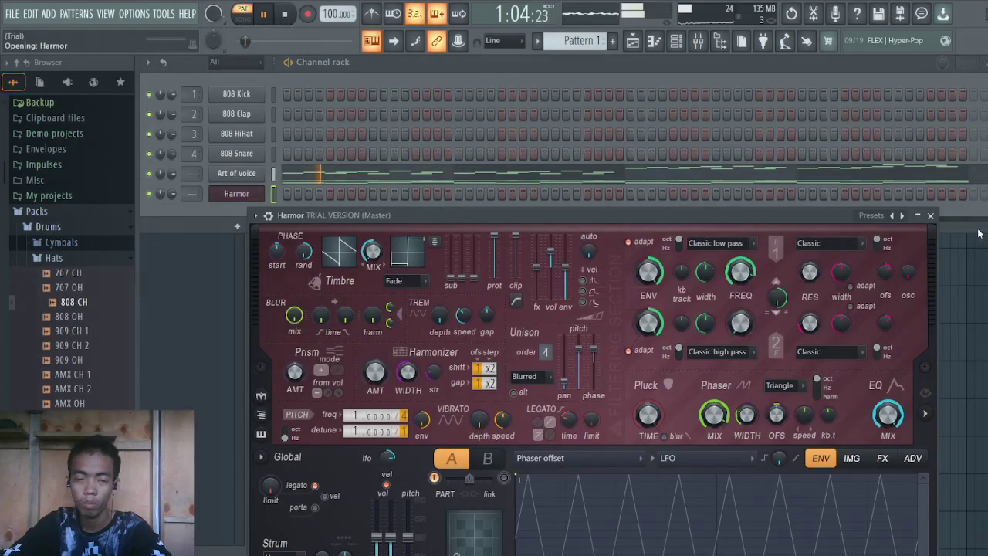
# Reposition the Harmor window and audition the presets Analog bass 1 and Analog bass 2
pyautogui.moveTo(753, 226); pyautogui.dragTo(770, 138)
pyautogui.click(875, 133)
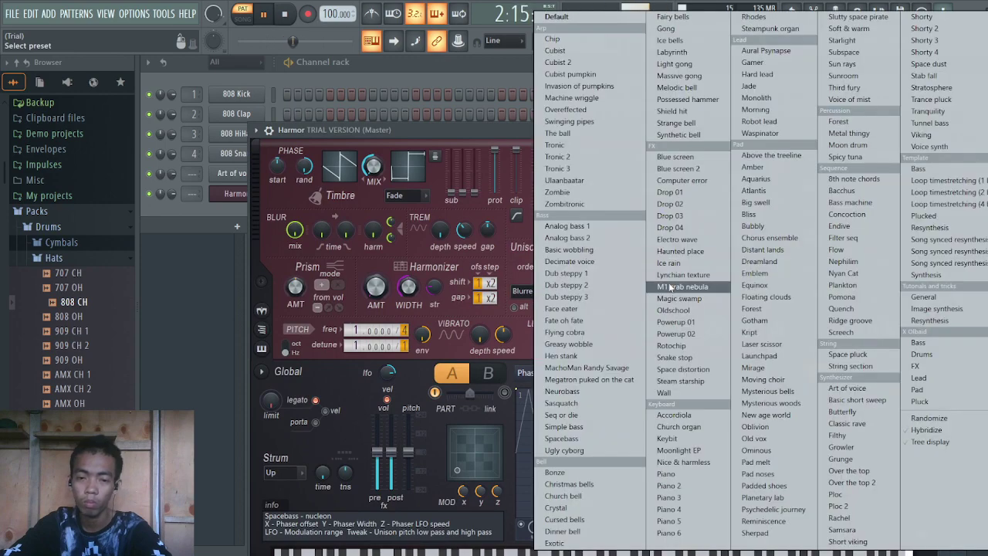
pyautogui.click(606, 229)
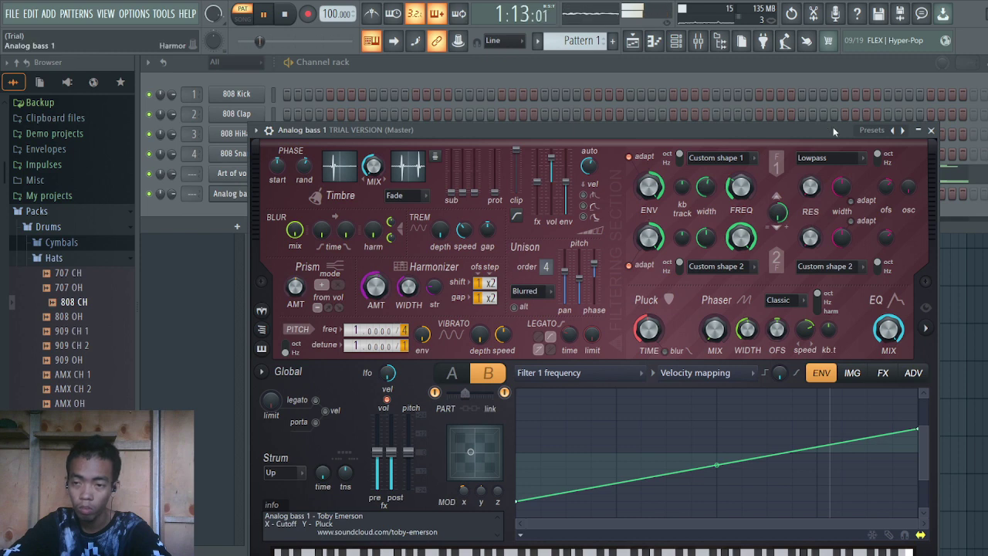
pyautogui.click(902, 130)
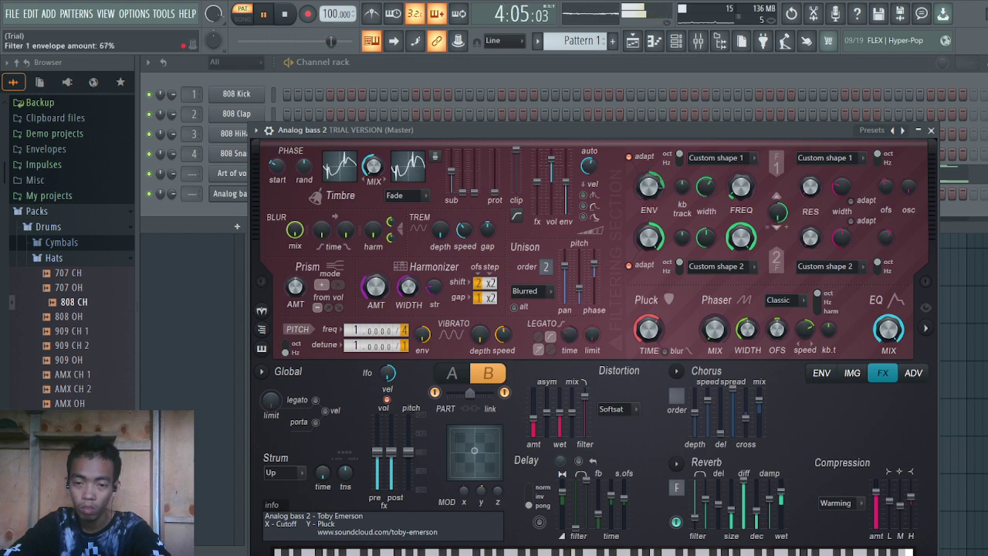
# Turn down Filter 1's envelope amount, lower the global pitch slider to its minimum and test a note
pyautogui.moveTo(648, 186); pyautogui.dragTo(648, 247)
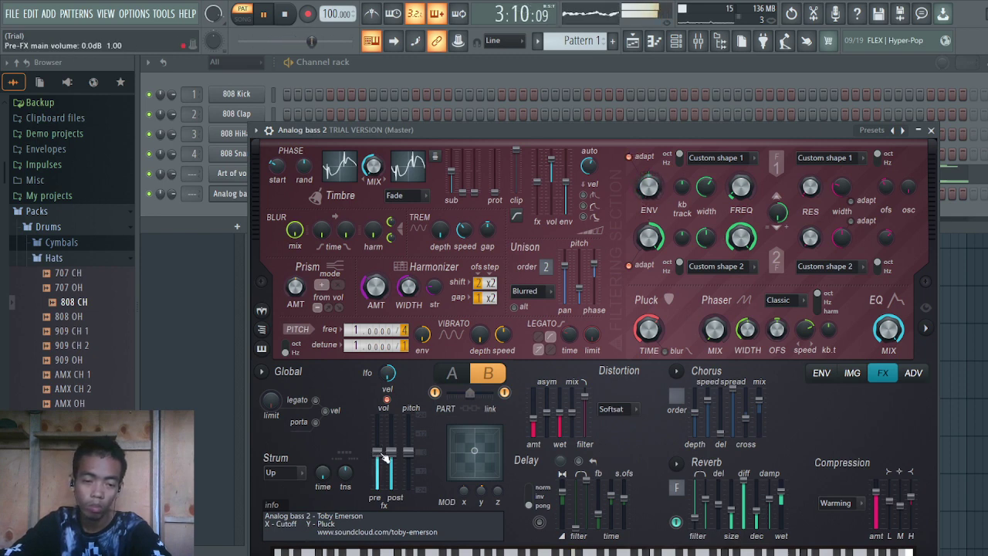
pyautogui.moveTo(408, 451); pyautogui.dragTo(408, 489)
pyautogui.press('n')
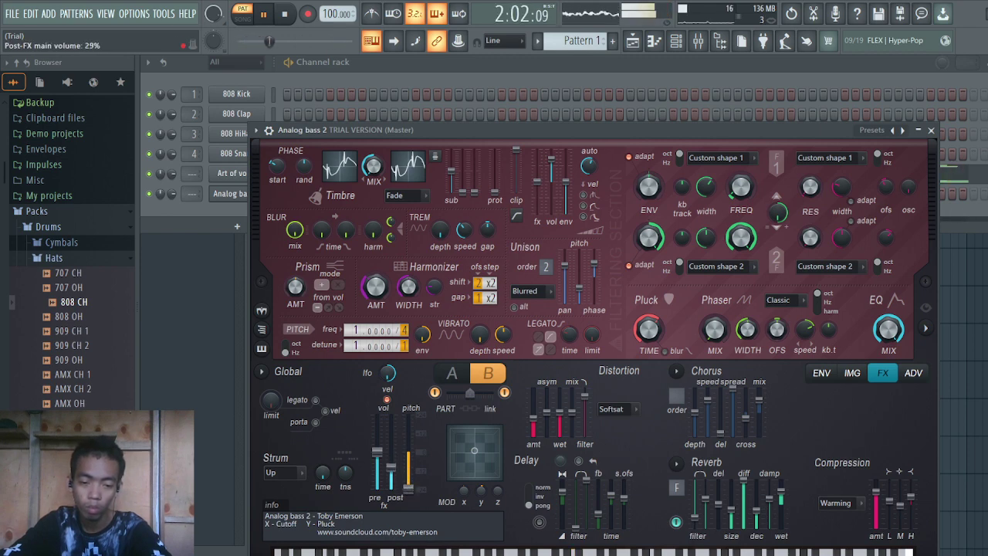
# Raise the post-FX volume to 75% and the pre-FX volume, and bring the global pitch slider back to its centre
pyautogui.moveTo(392, 474); pyautogui.dragTo(390, 473)
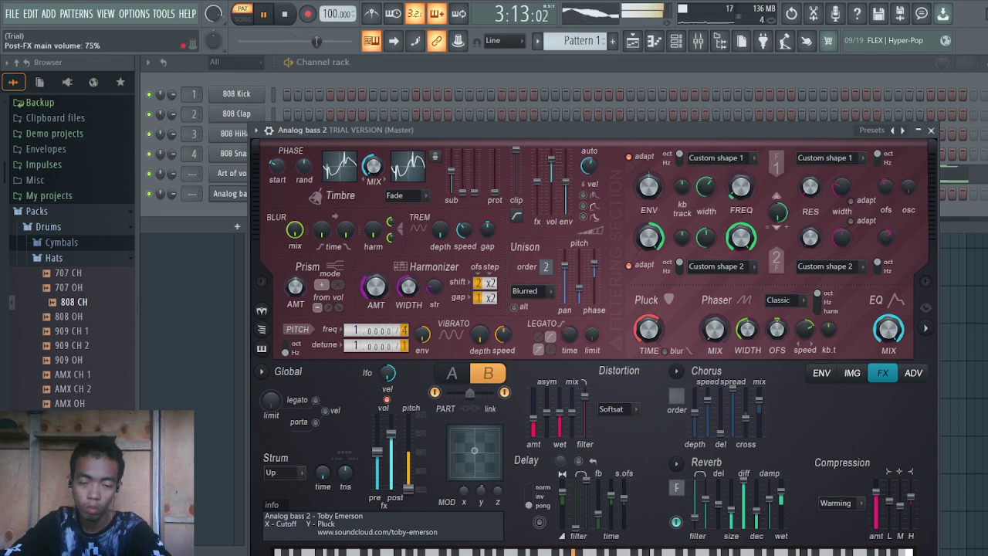
pyautogui.moveTo(391, 434)
pyautogui.mouseDown()
pyautogui.moveTo(377, 440)
pyautogui.moveTo(378, 427)
pyautogui.mouseUp()
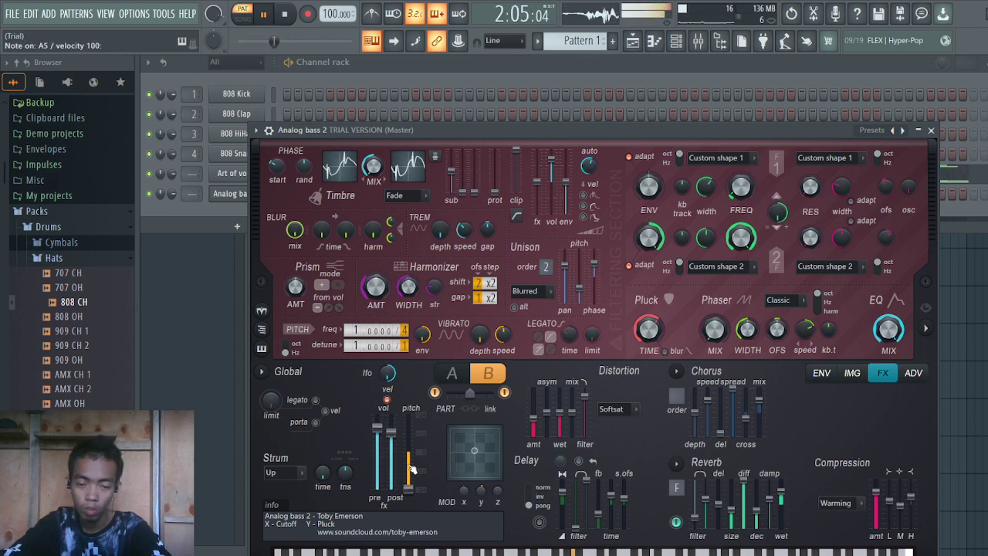
pyautogui.moveTo(417, 493); pyautogui.dragTo(418, 440)
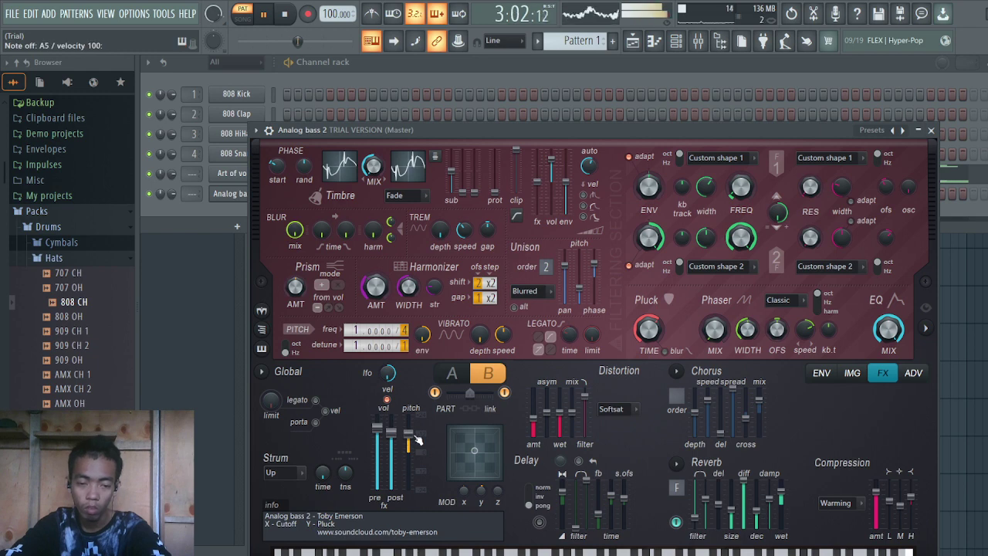
pyautogui.press('n')
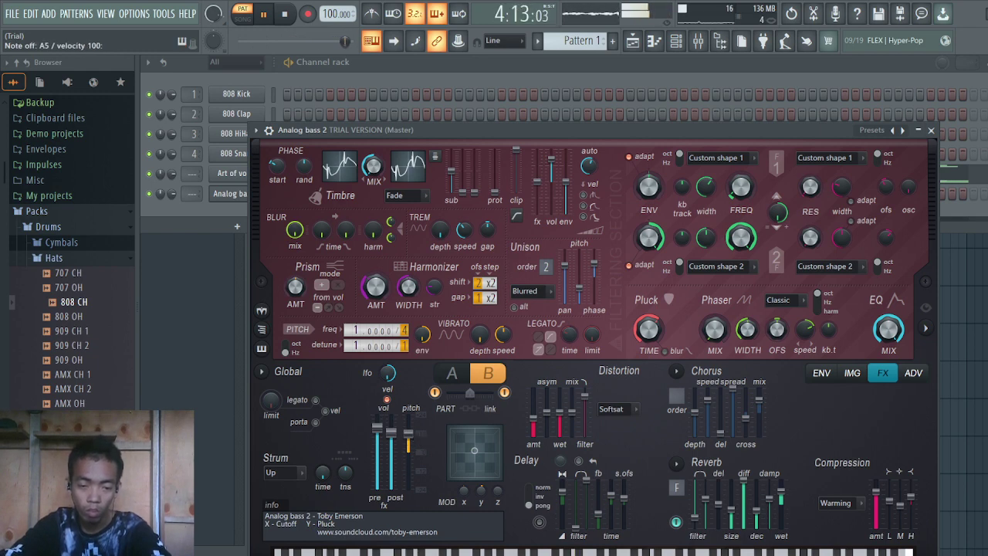
pyautogui.moveTo(409, 434); pyautogui.dragTo(409, 450)
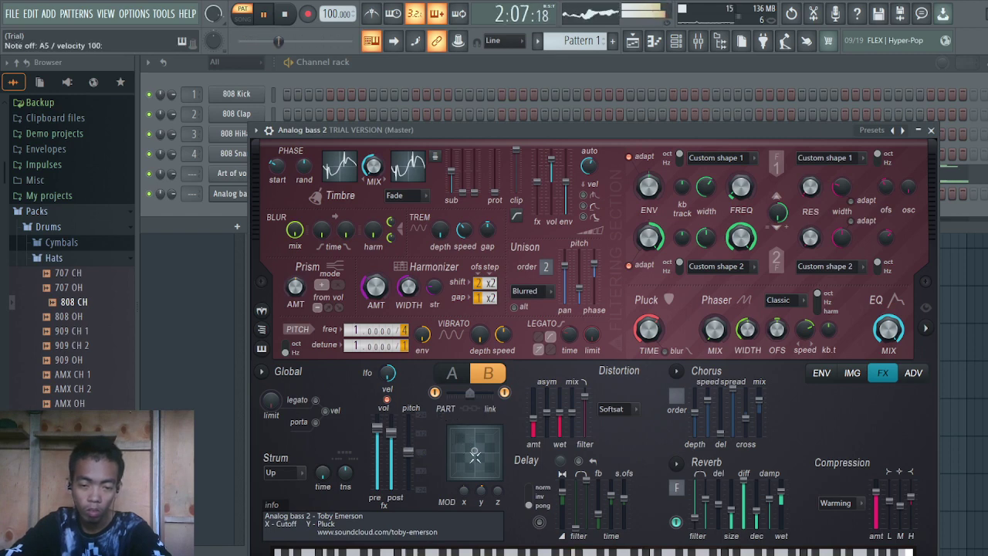
# Move the XY modulation point to the upper centre, lower the pre-FX volume and adjust the timbre mix
pyautogui.moveTo(474, 456); pyautogui.dragTo(473, 438)
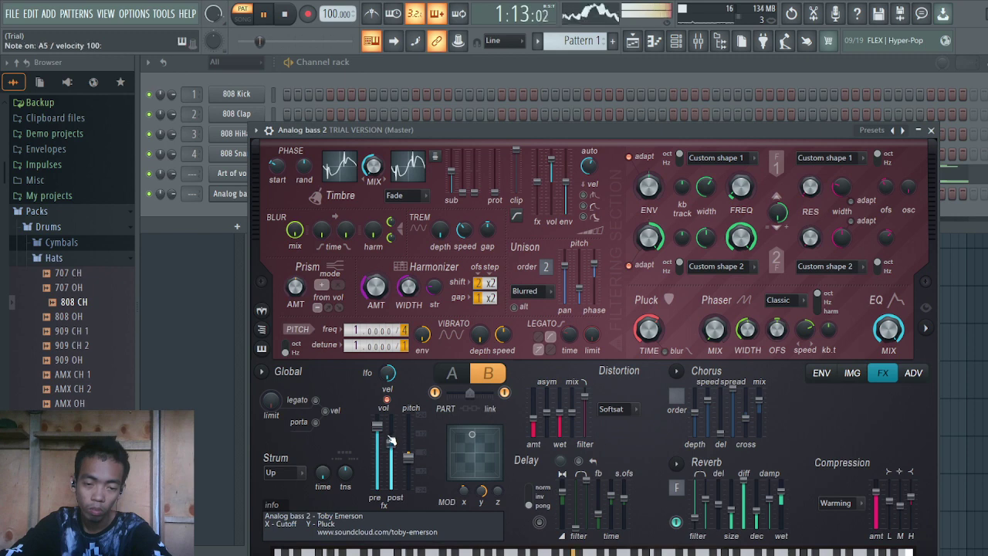
pyautogui.moveTo(378, 426); pyautogui.dragTo(380, 444)
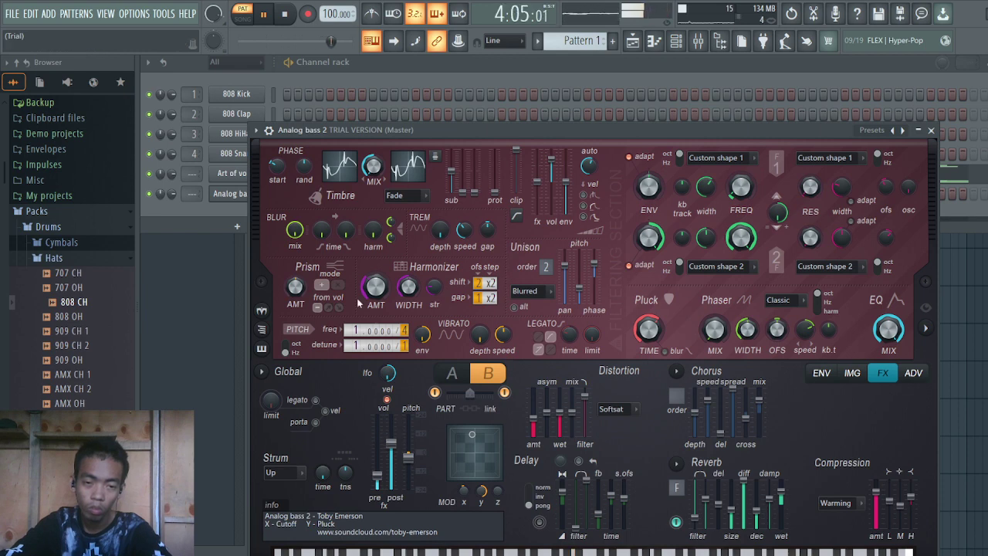
pyautogui.moveTo(373, 165); pyautogui.dragTo(373, 153)
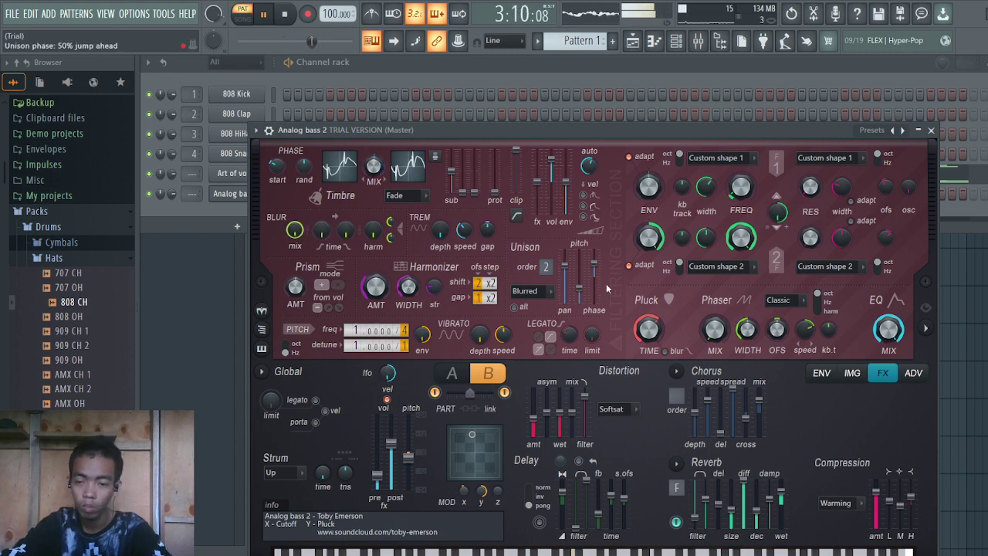
# Try Cuberdon and then Pedestal as Filter 1's resonance type
pyautogui.click(826, 157)
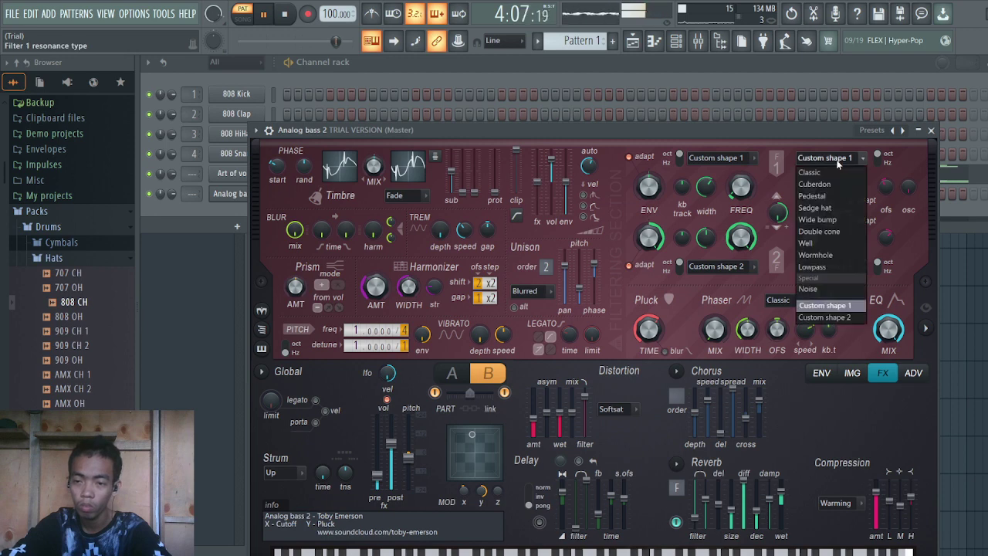
pyautogui.click(827, 187)
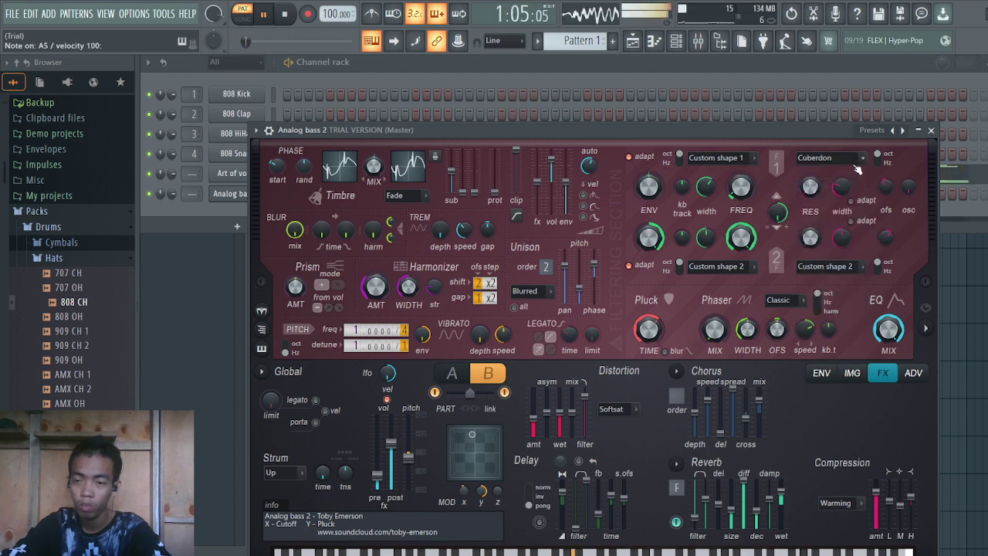
pyautogui.click(862, 158)
pyautogui.click(844, 197)
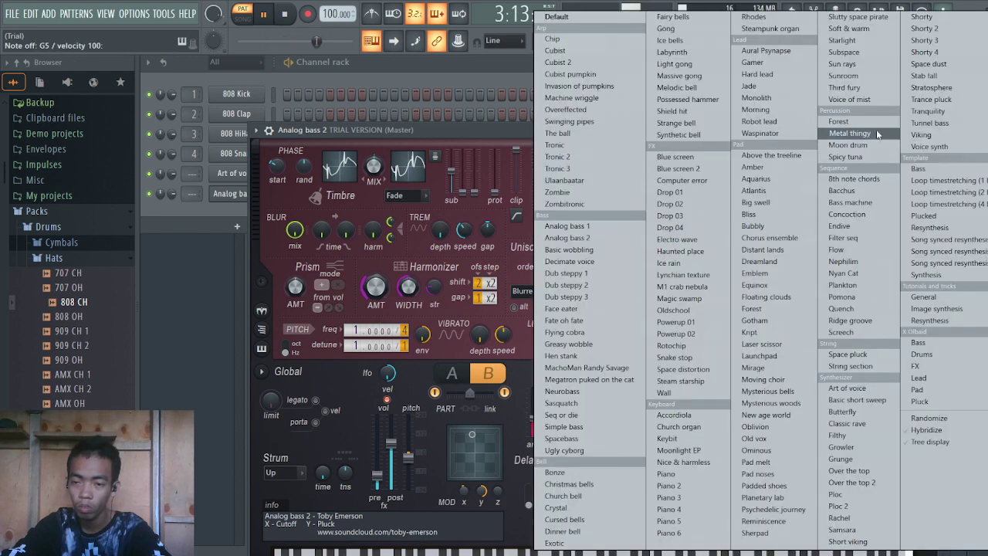
# Audition the Harmor bass preset Dub steppy 3 and the bell preset Bonze
pyautogui.click(873, 130)
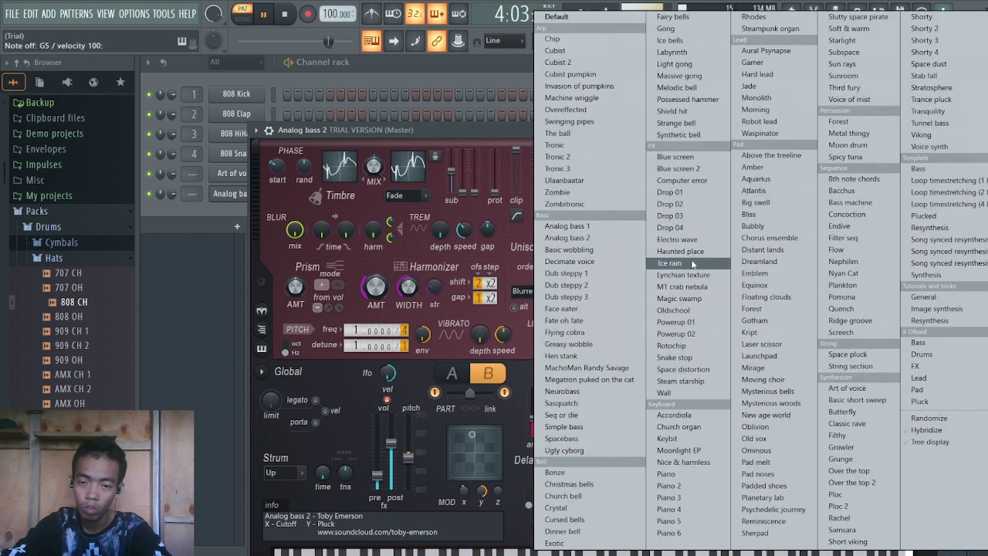
pyautogui.click(612, 297)
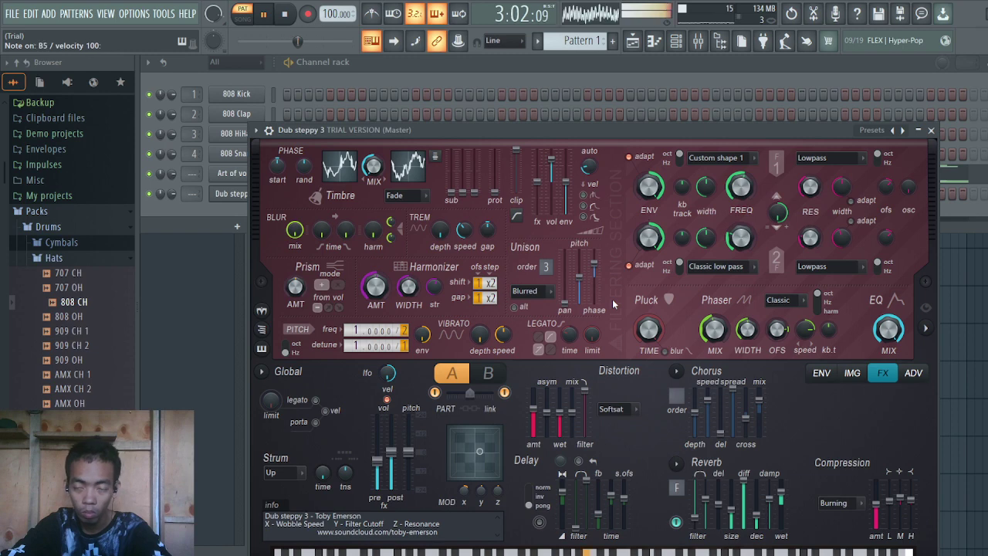
pyautogui.click(879, 131)
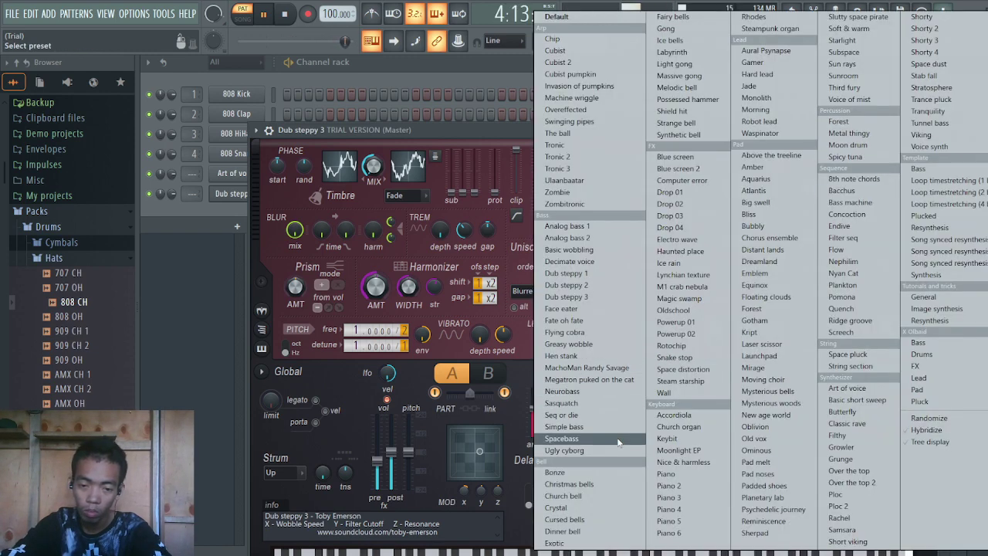
pyautogui.click(555, 472)
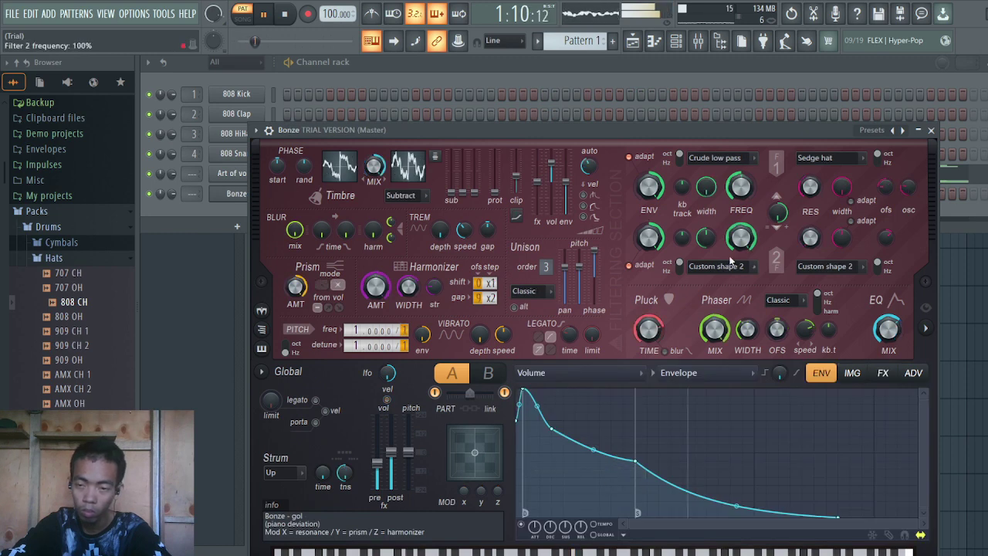
# Audition the bell presets Christmas bells, Church bell, Crystal and Cursed bells one after another
pyautogui.click(903, 130)
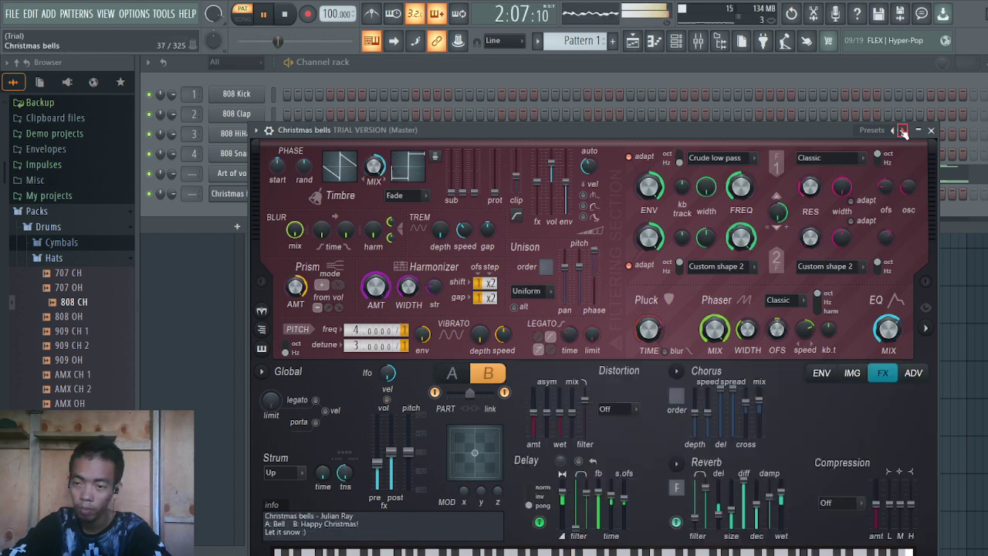
pyautogui.click(903, 130)
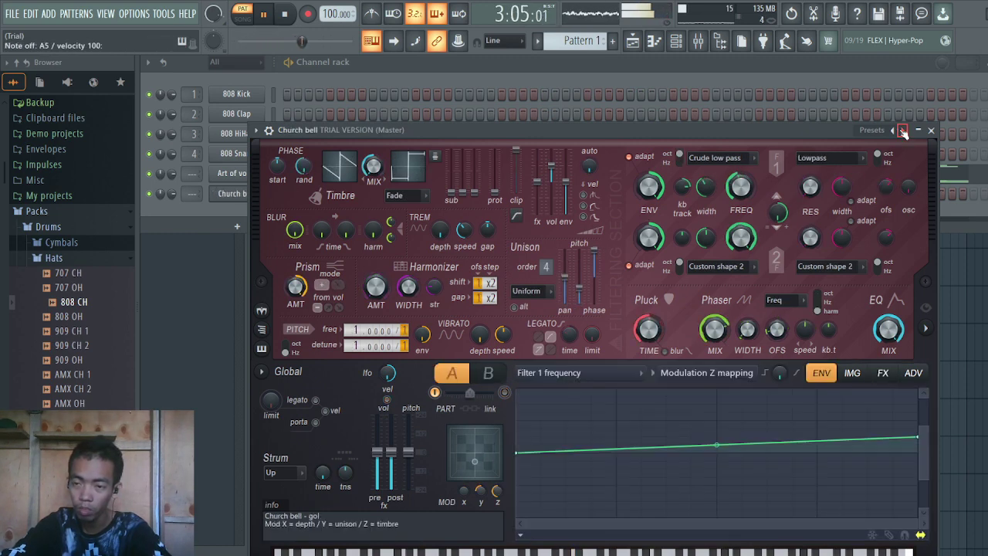
pyautogui.click(903, 130)
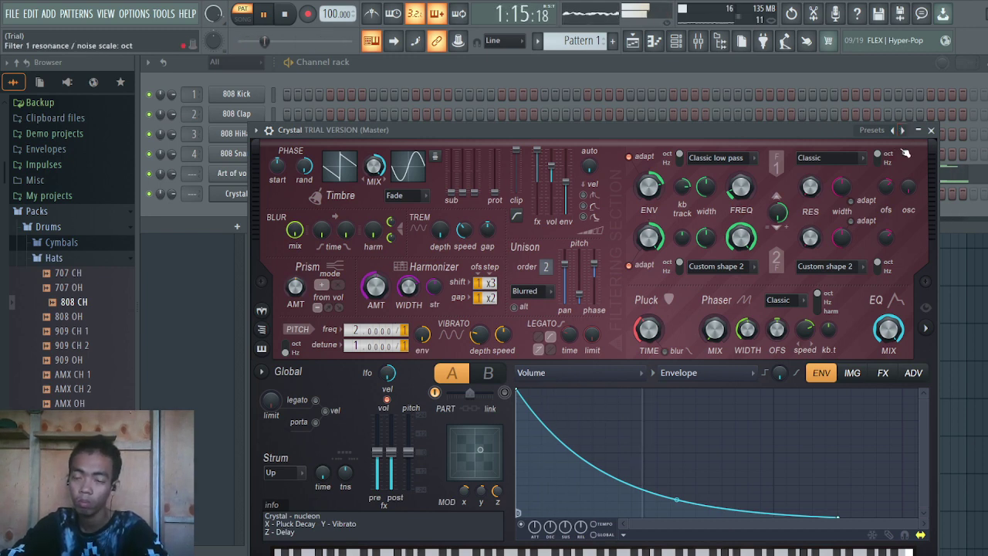
pyautogui.click(902, 130)
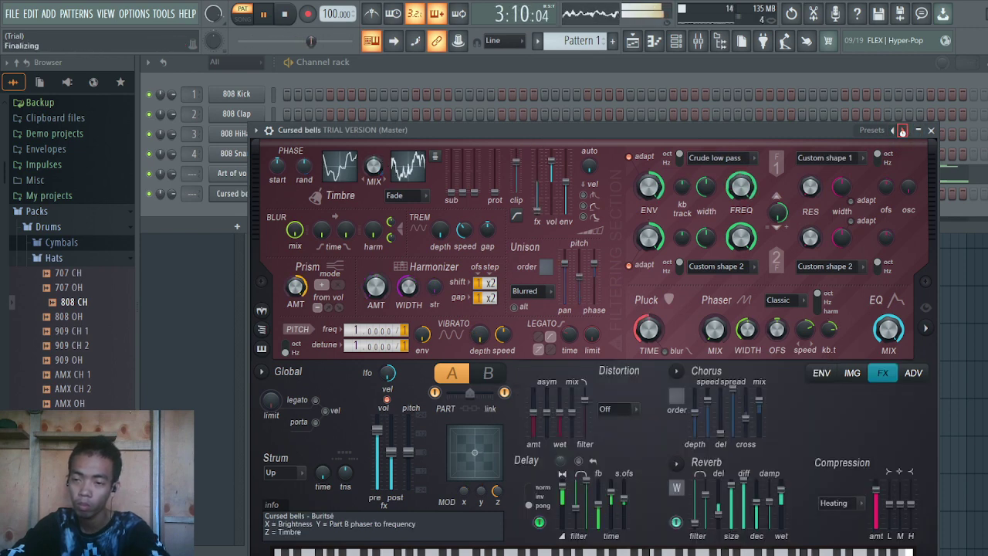
# Step through the bell presets Dinner bell, Exotic and Fairy bells, and load Gong
pyautogui.click(903, 129)
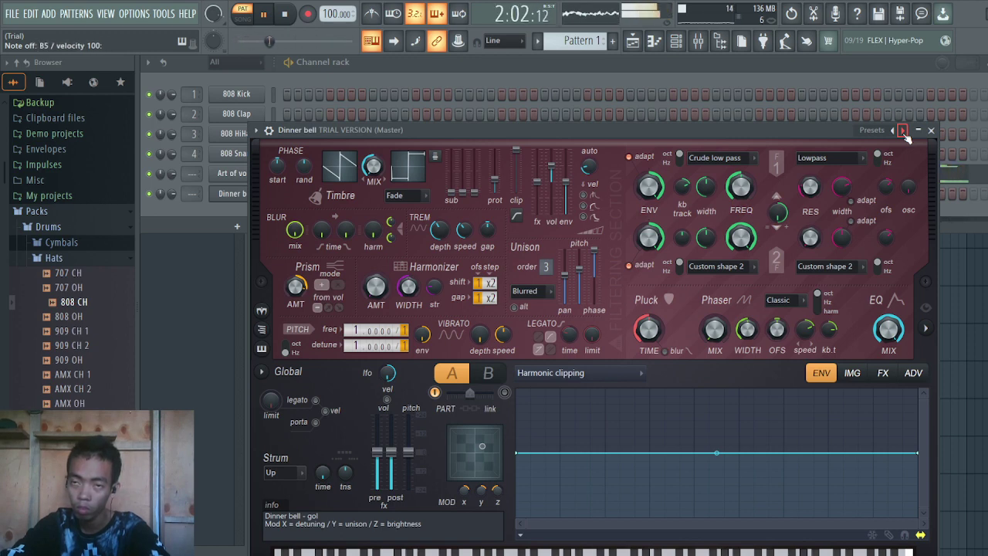
pyautogui.click(903, 131)
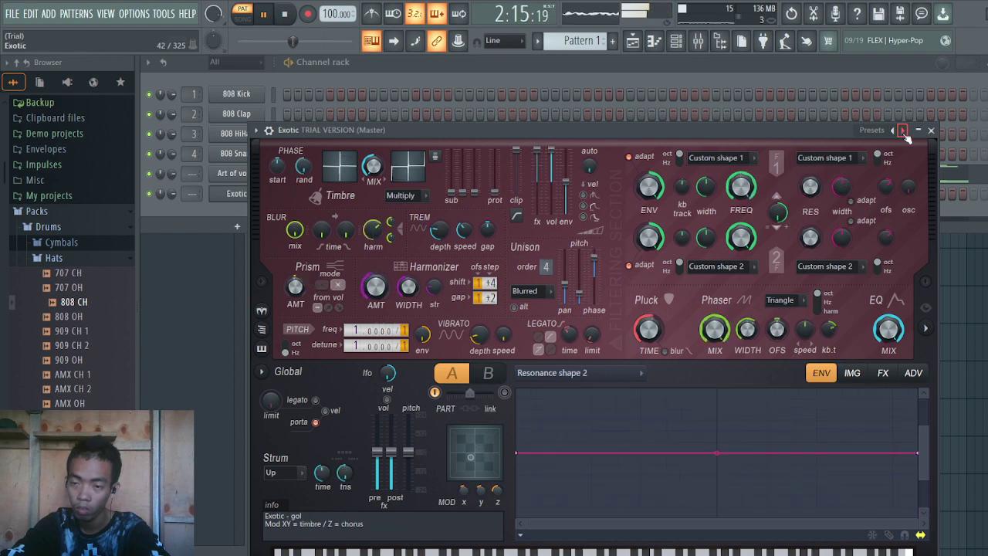
pyautogui.click(903, 132)
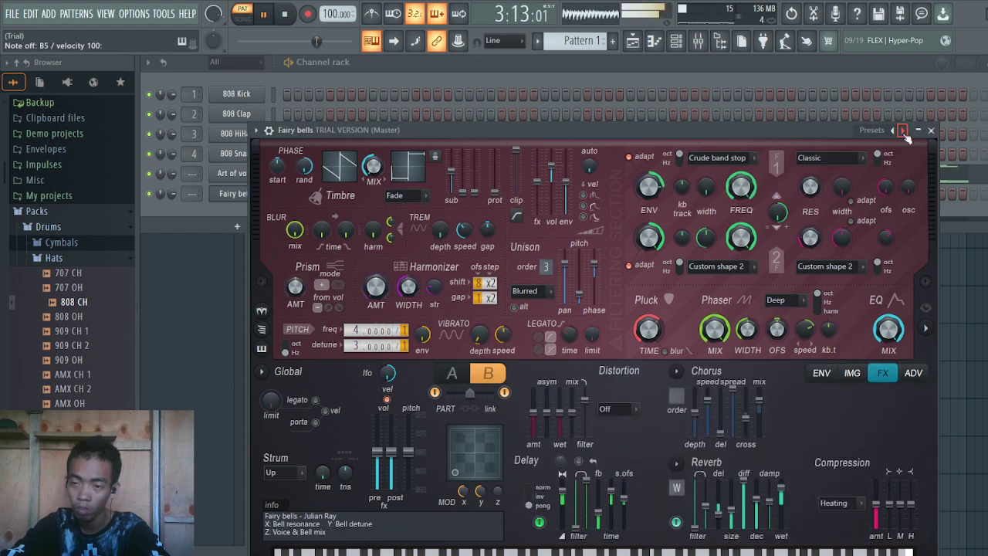
pyautogui.click(903, 132)
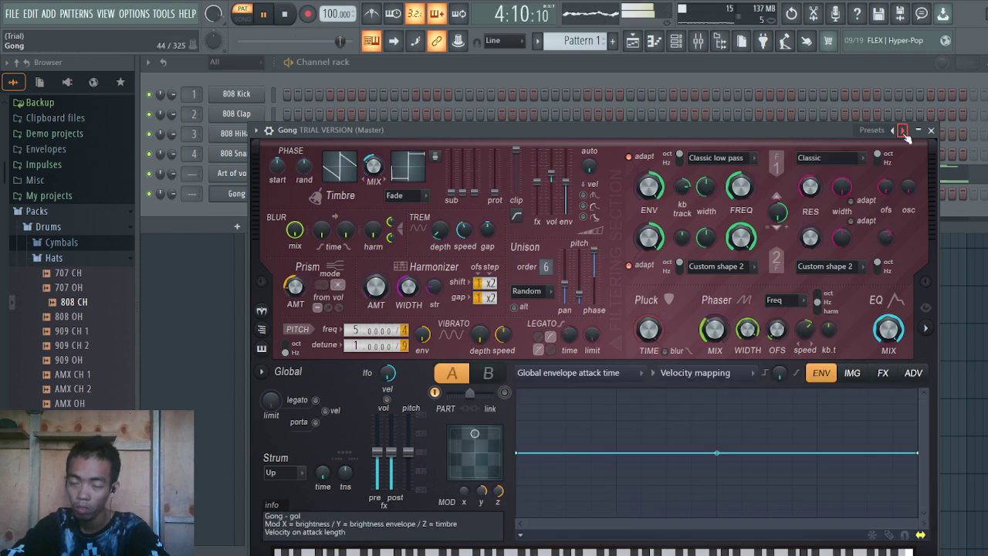
# Audition the bell preset Labyrinth and load the pad preset Forest in Harmor
pyautogui.press('m')
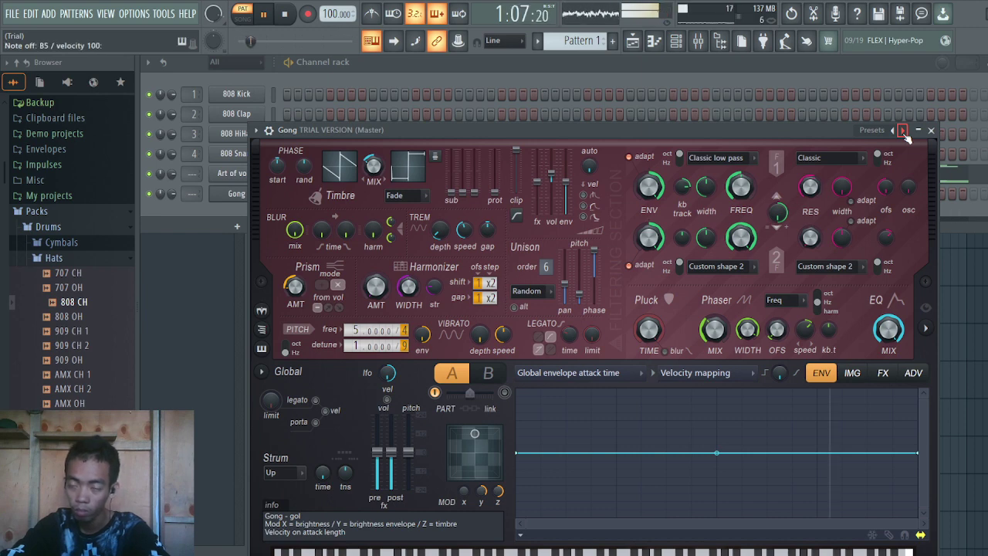
pyautogui.click(903, 131)
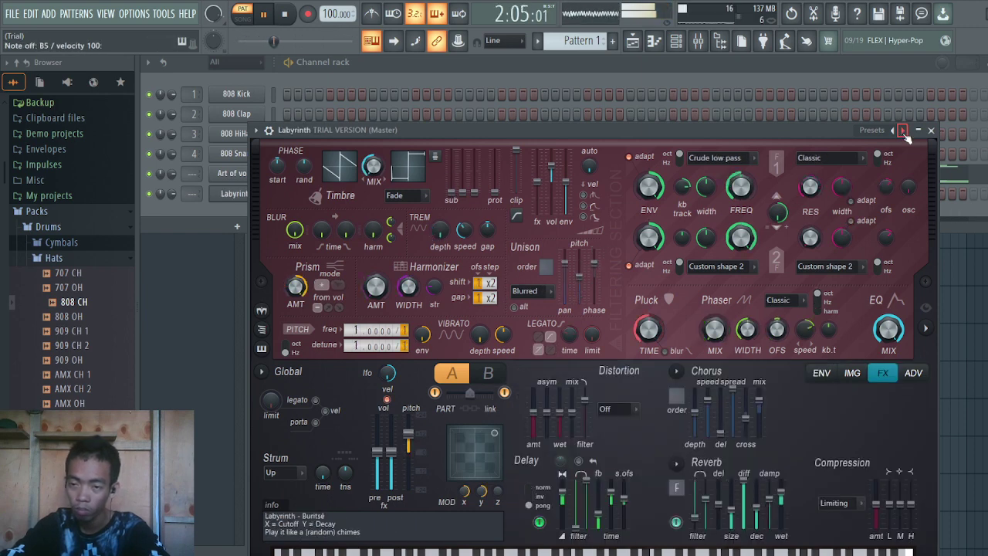
pyautogui.click(878, 133)
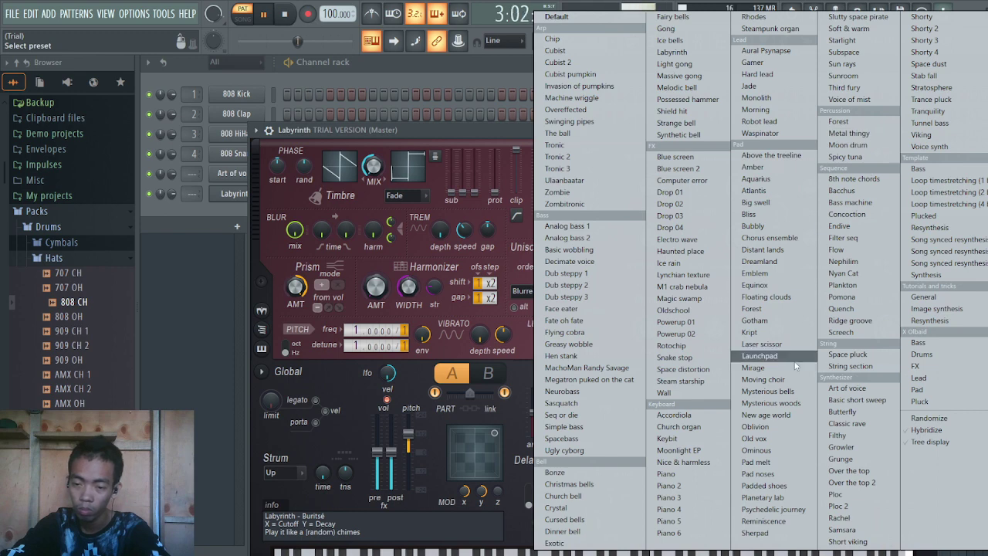
pyautogui.click(786, 306)
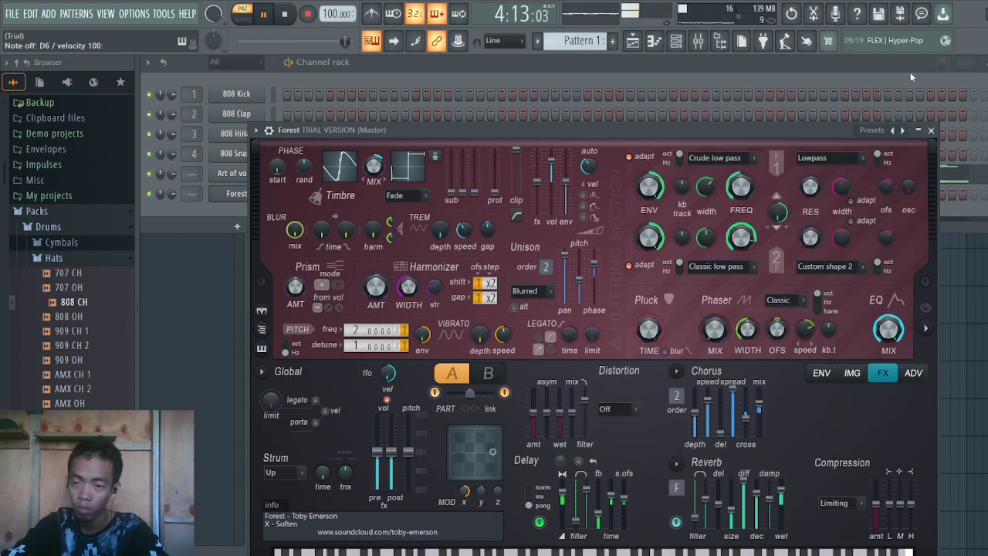
# Step through the Harmor pad presets Gotham, Kript, Laser scissor, Launchpad and Mirage
pyautogui.click(903, 133)
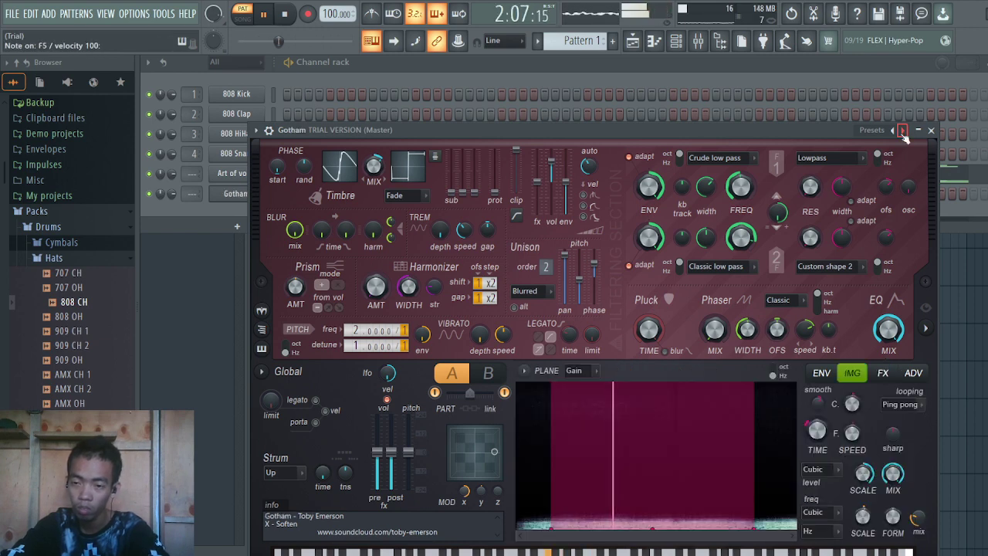
pyautogui.click(903, 131)
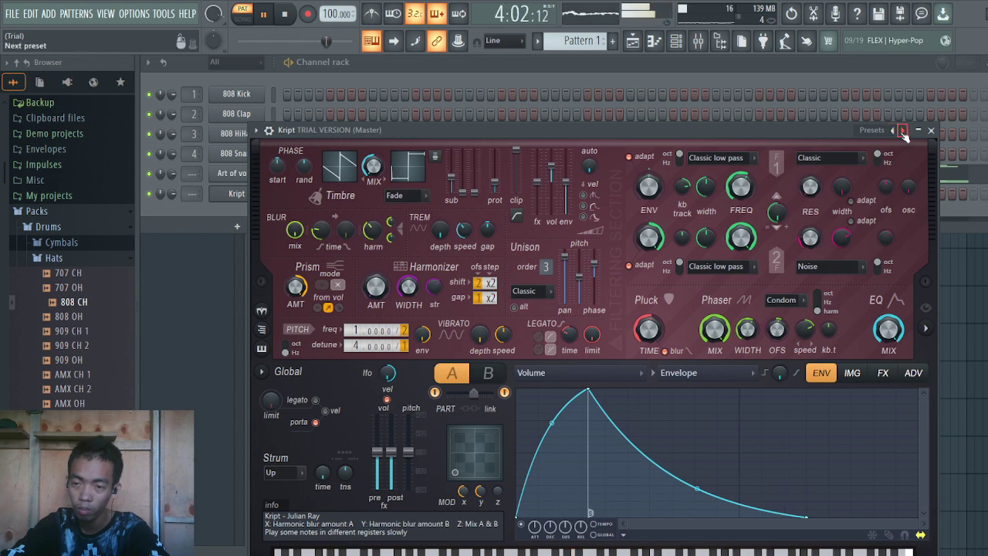
pyautogui.click(904, 133)
pyautogui.click(903, 133)
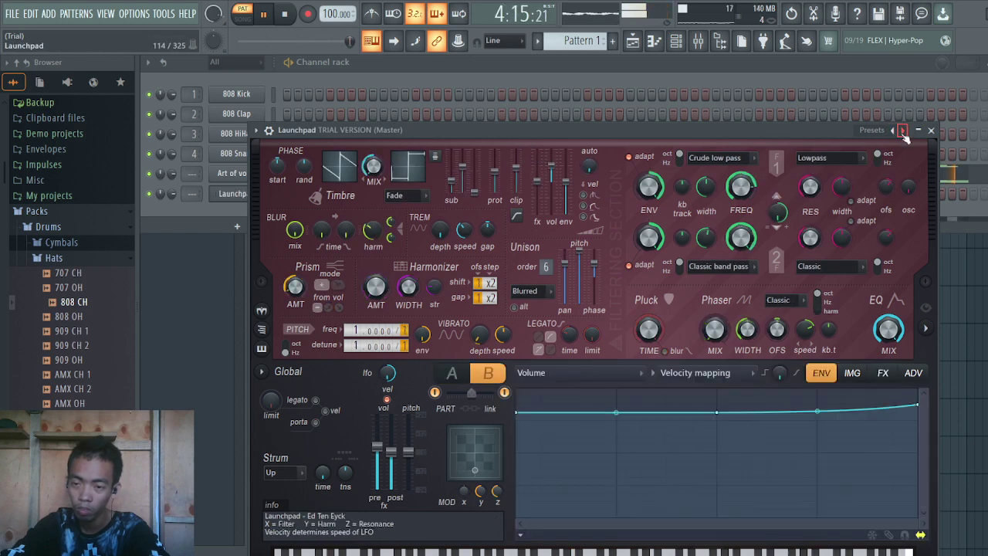
pyautogui.click(903, 133)
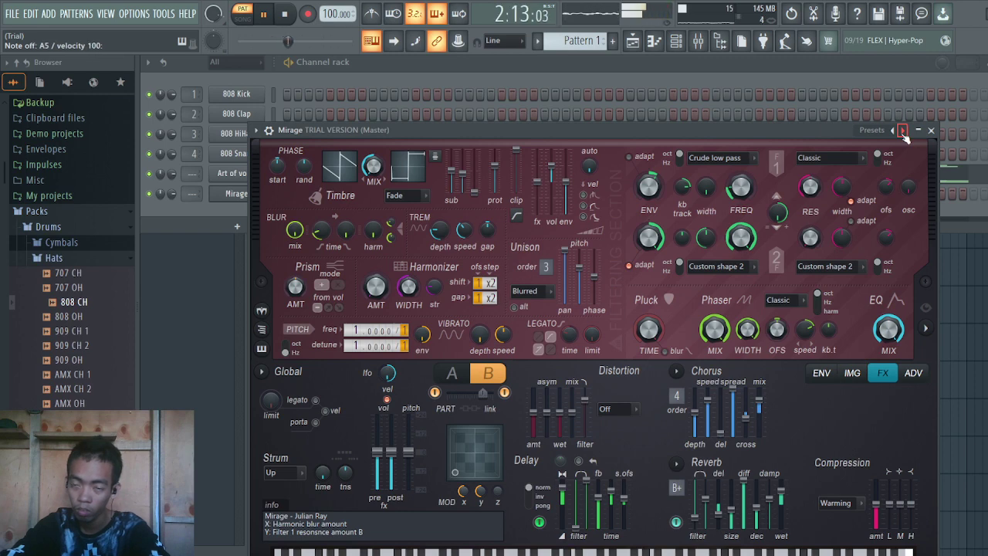
# Audition the pad presets Moving choir, Mysterious bells, Mysterious woods, New age world and Oblivion, and close the Harmor window
pyautogui.click(903, 132)
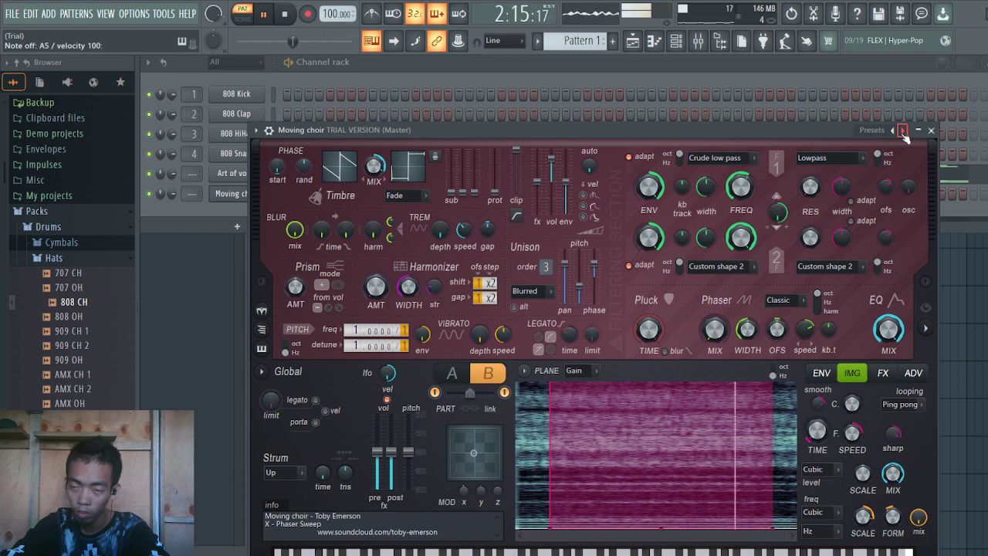
pyautogui.click(903, 131)
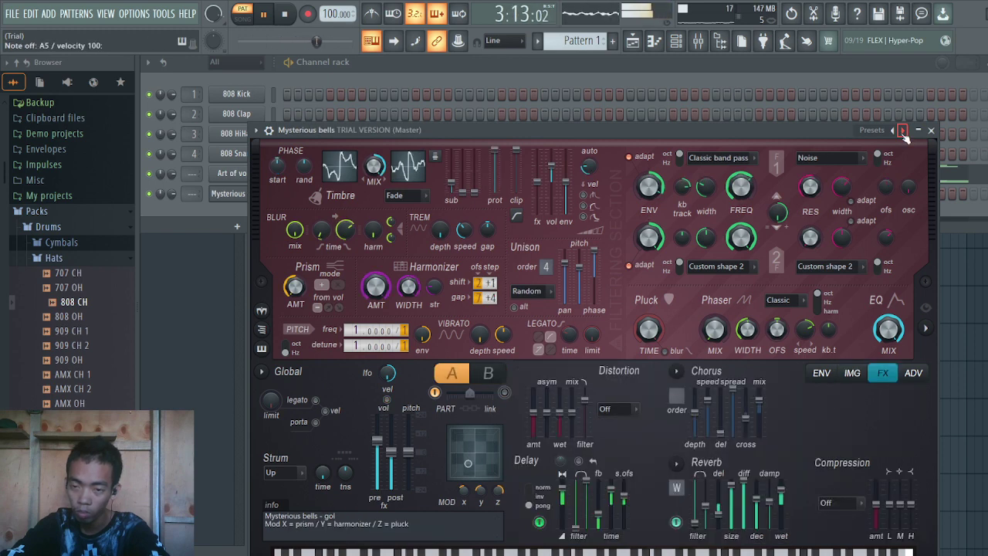
pyautogui.click(903, 131)
pyautogui.click(903, 131)
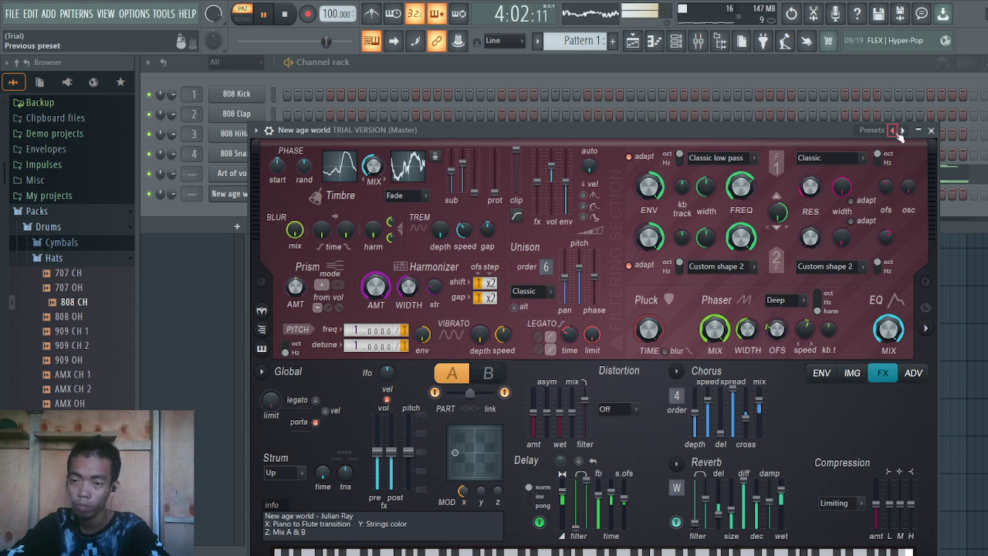
pyautogui.click(903, 131)
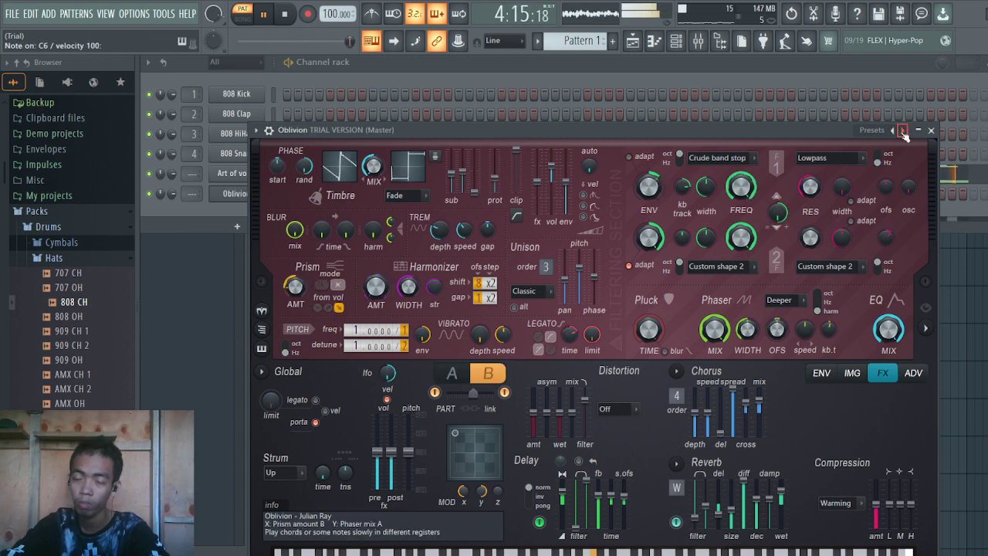
pyautogui.click(932, 131)
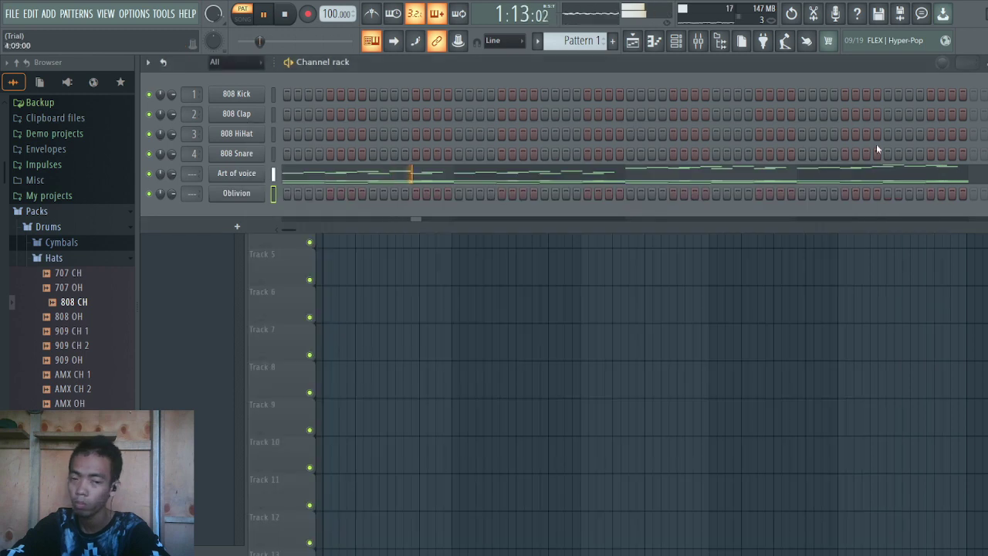
pyautogui.rightClick(237, 194)
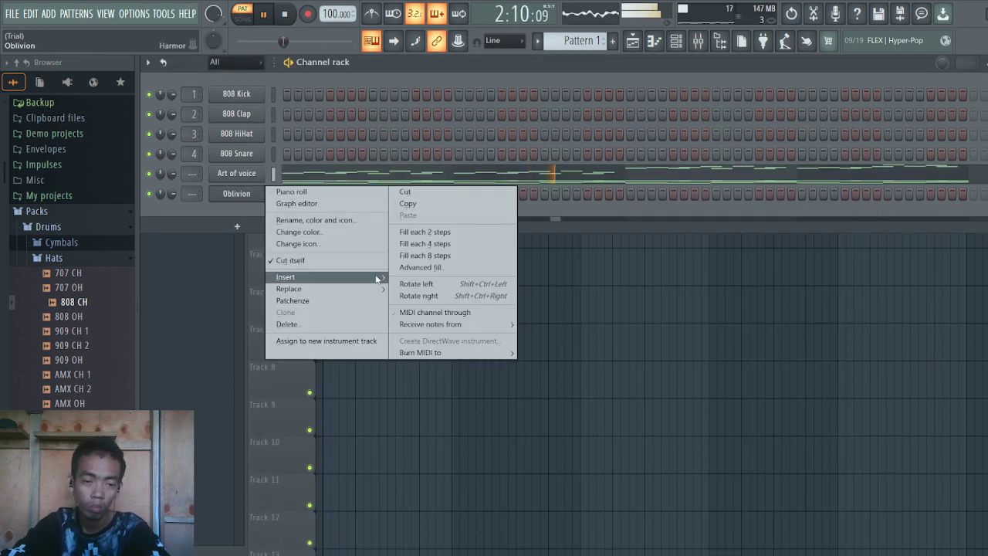
pyautogui.click(383, 297)
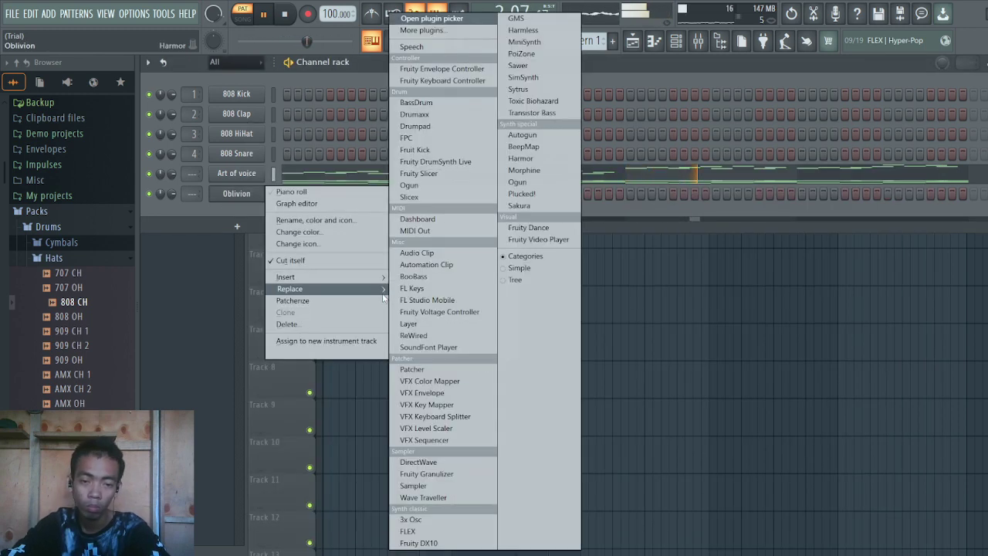
pyautogui.click(432, 19)
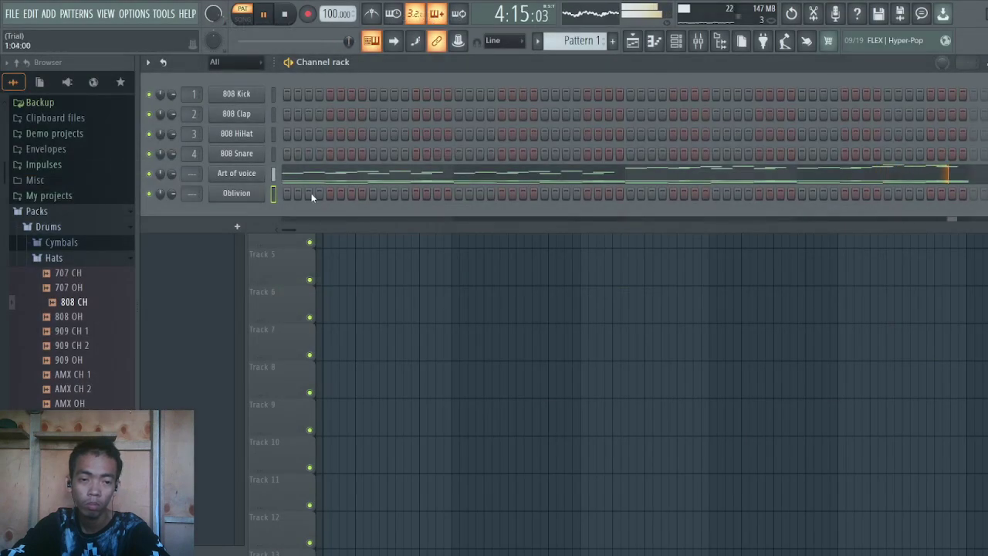
# Replace the Harmor channel's instrument with FLEX, chosen from the plugin picker
pyautogui.rightClick(245, 197)
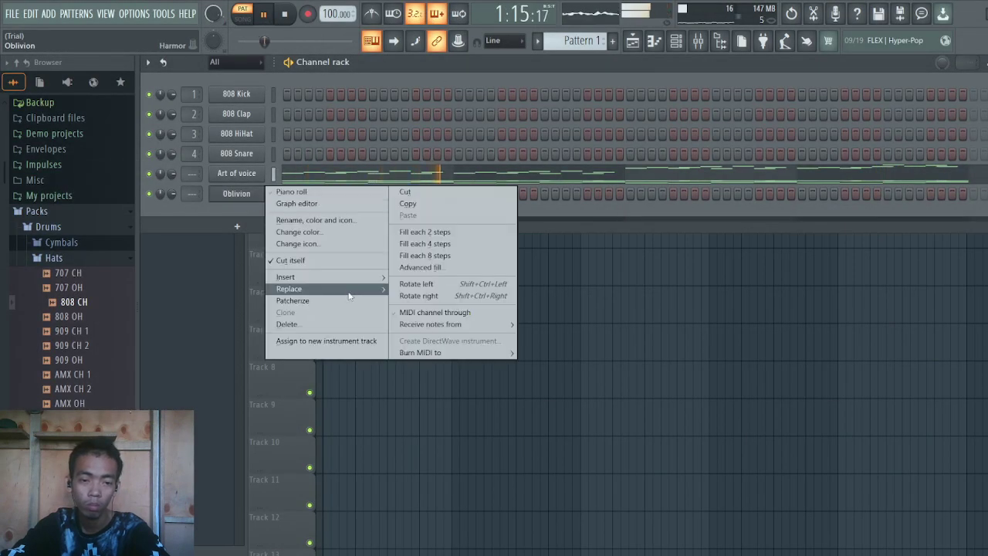
pyautogui.moveTo(340, 288)
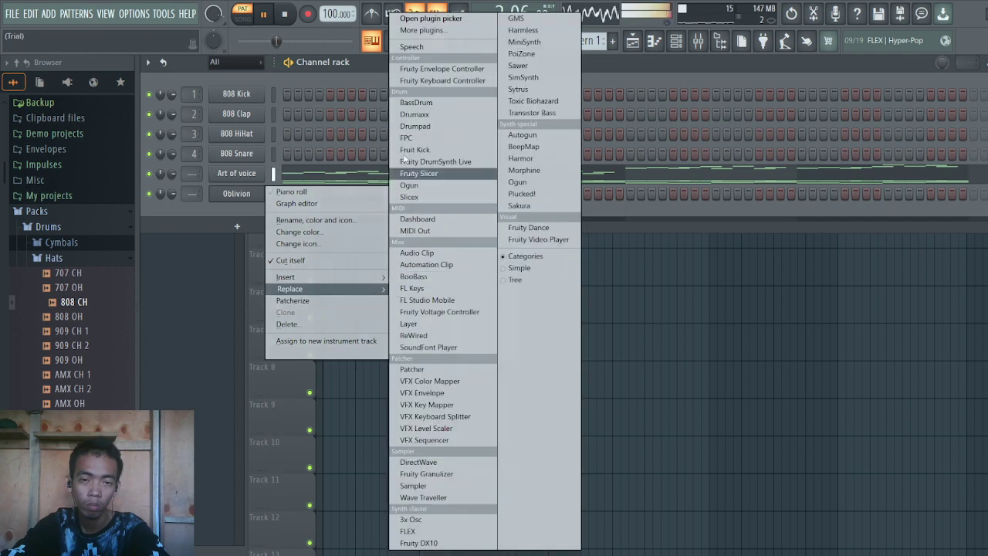
pyautogui.click(421, 18)
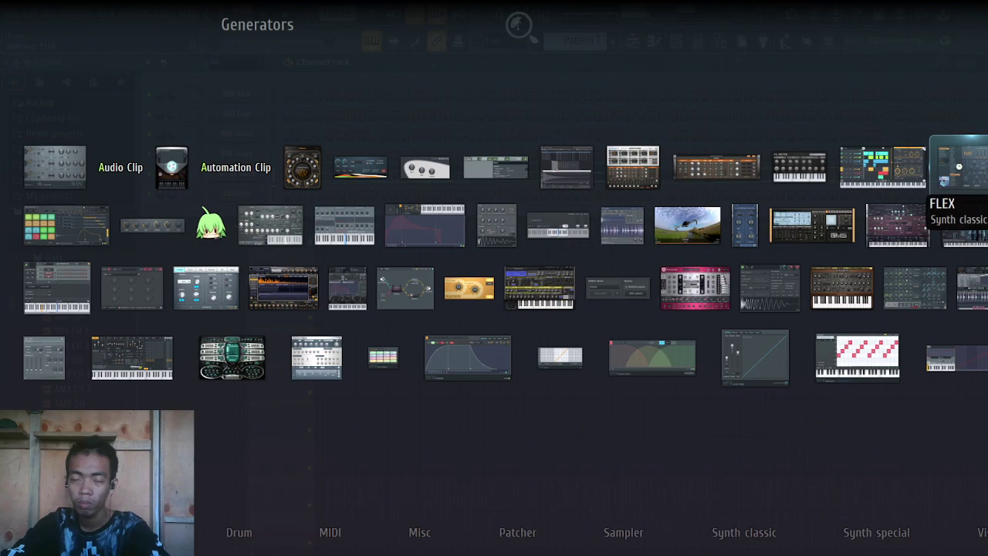
pyautogui.click(957, 166)
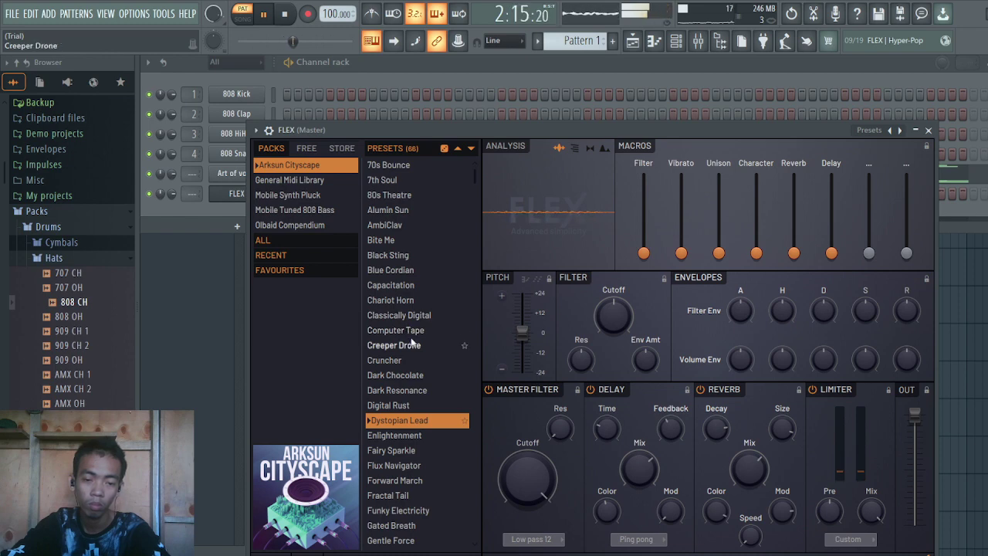
# Audition the Arksun Cityscape presets 70s Bounce, 7th Soul, 80s Theatre, Alumin Sun, AmbiClav and Bite Me
pyautogui.click(433, 165)
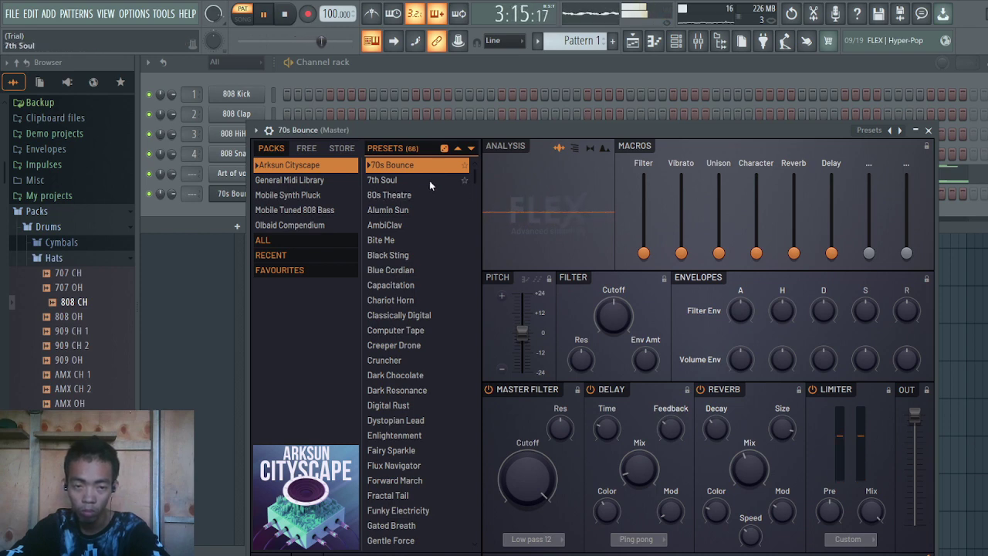
pyautogui.click(429, 180)
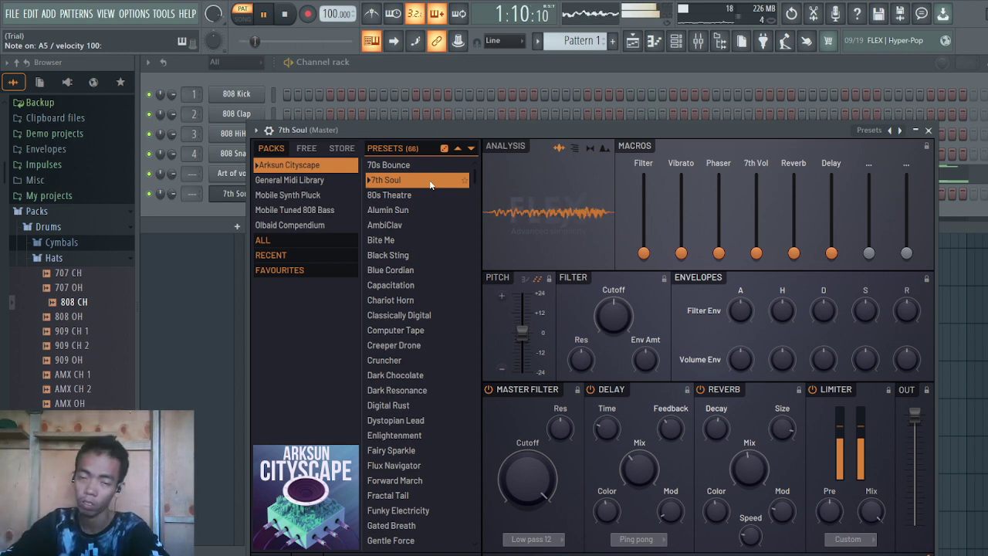
pyautogui.click(430, 195)
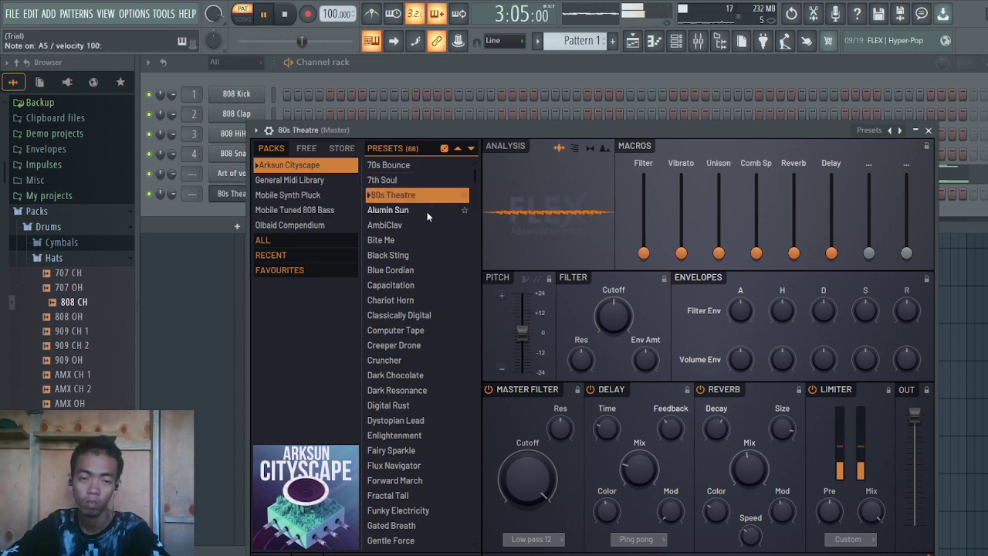
pyautogui.click(427, 212)
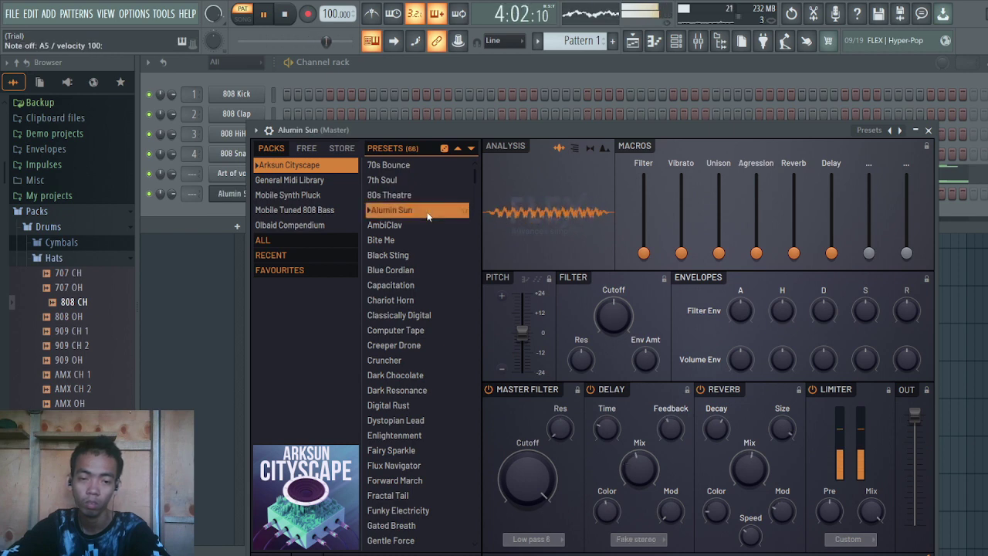
pyautogui.click(430, 226)
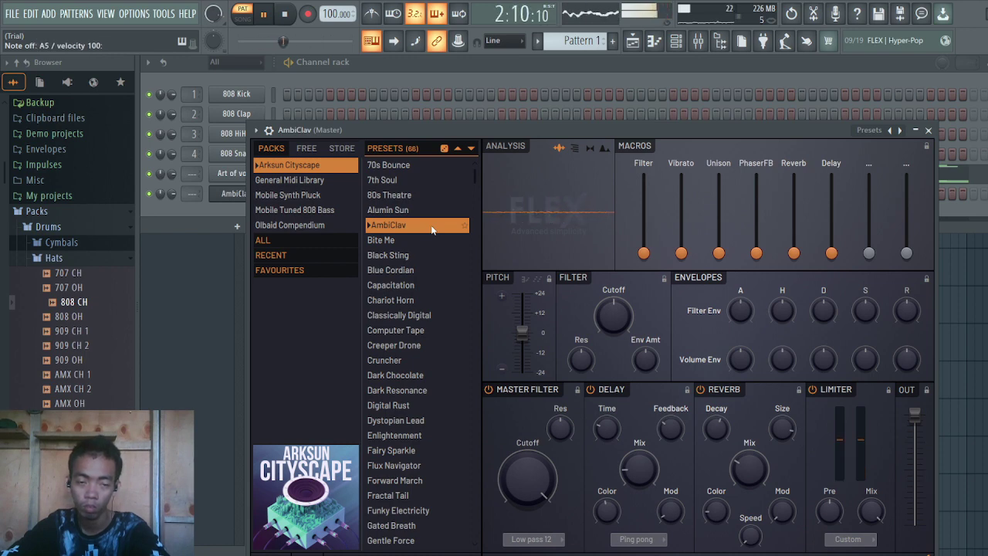
pyautogui.click(429, 240)
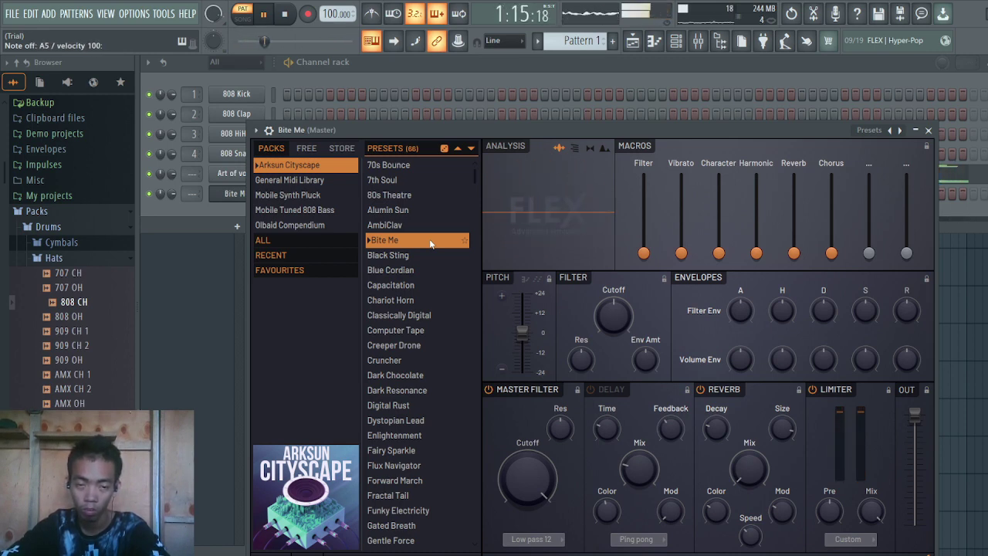
# Audition the Arksun Cityscape presets Black Sting, Blue Cordian, Capacitation, Chariot Horn, Classically Digital and Computer Tape
pyautogui.click(425, 254)
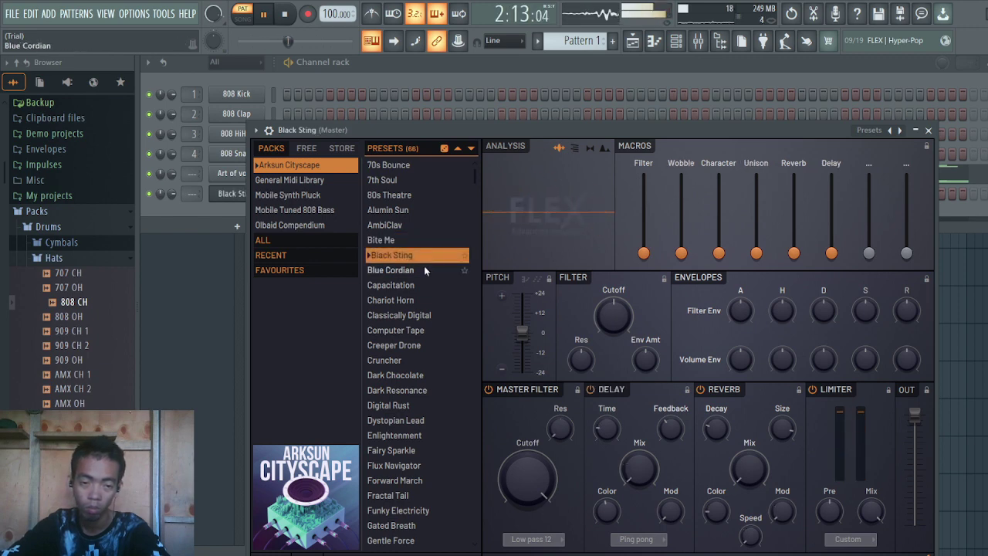
pyautogui.click(424, 271)
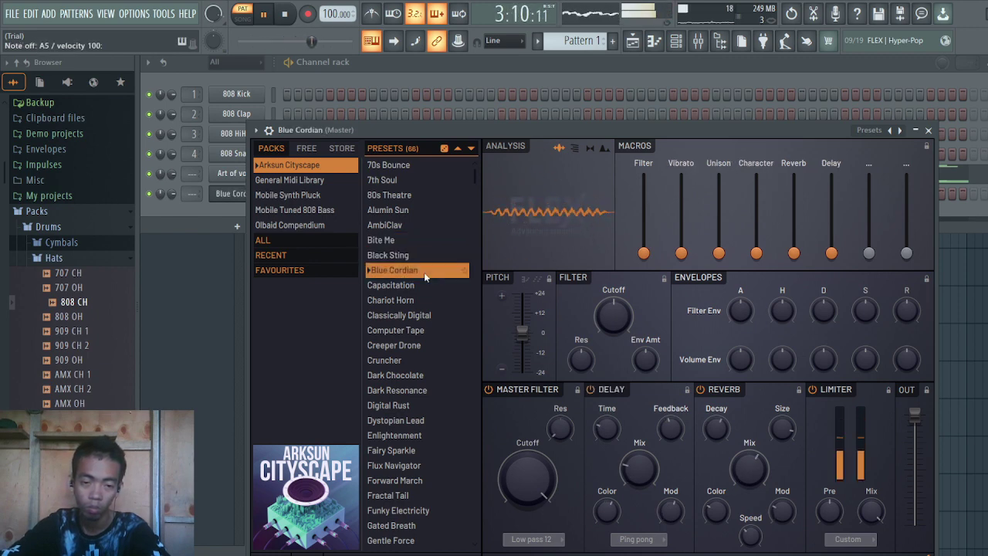
pyautogui.click(424, 286)
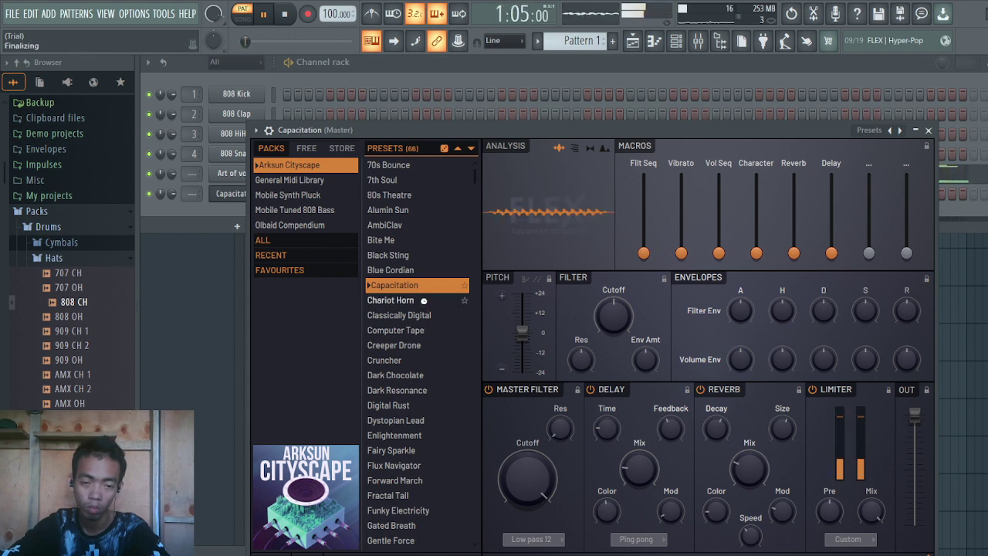
pyautogui.click(424, 300)
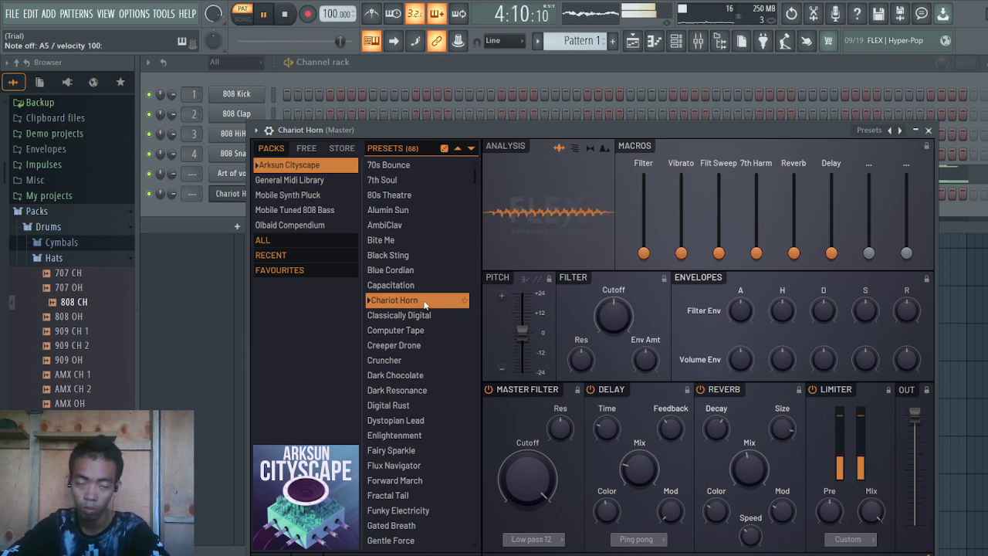
pyautogui.click(423, 315)
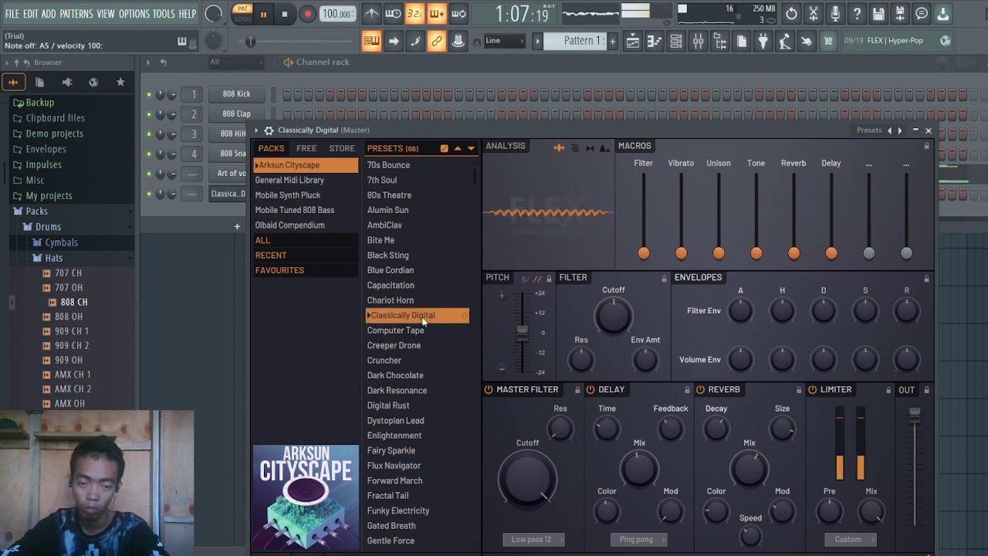
pyautogui.click(422, 332)
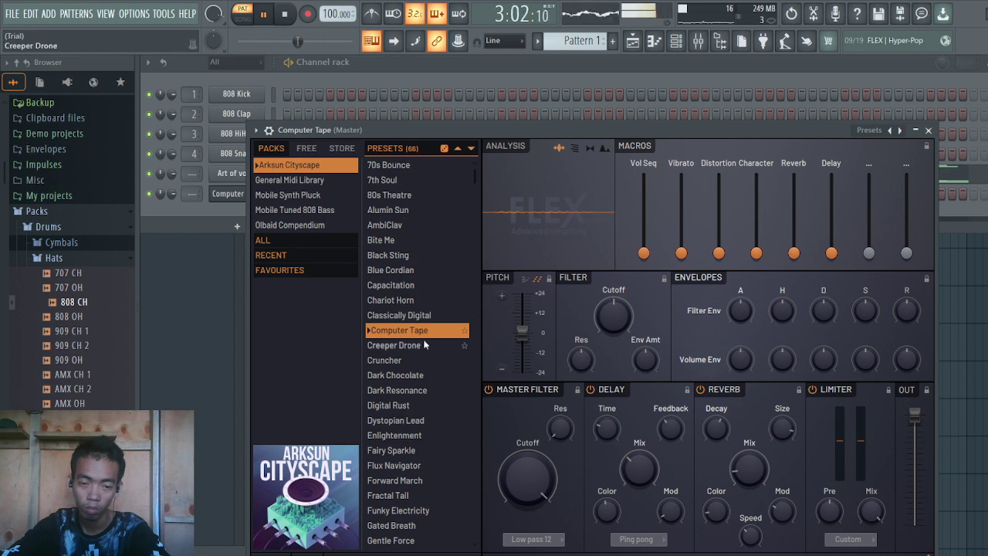
# Compare the presets Creeper Drone and Cruncher, and load Creeper Drone on the FLEX channel
pyautogui.click(423, 345)
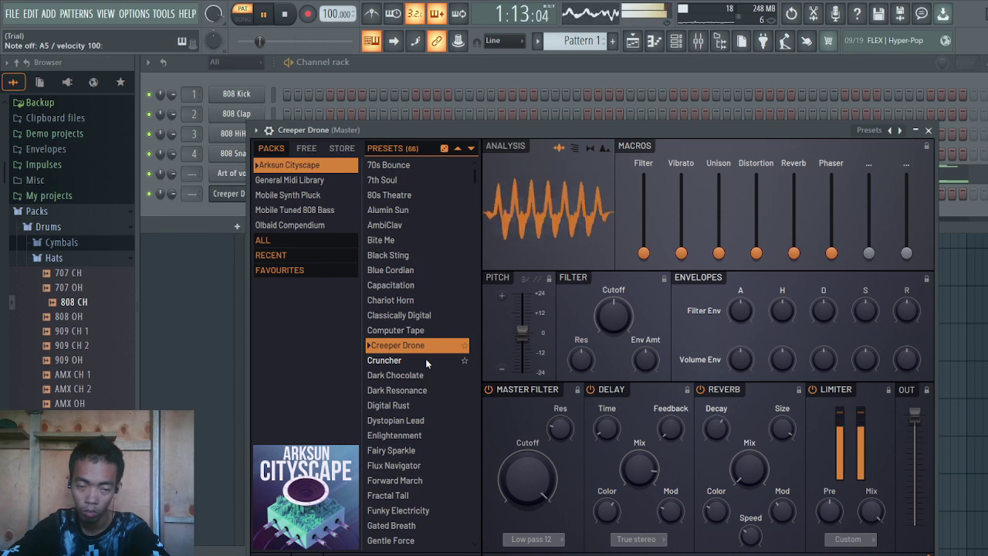
pyautogui.click(426, 360)
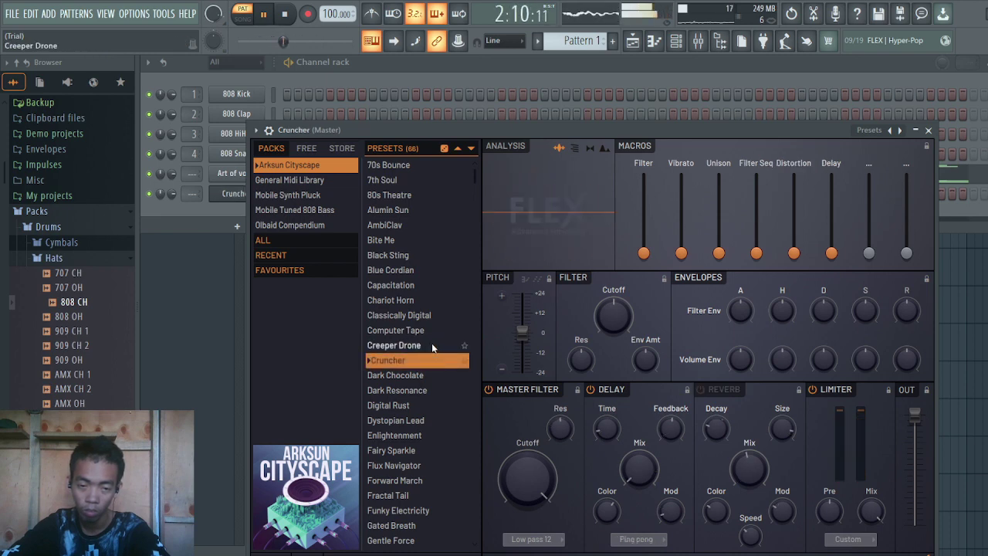
pyautogui.click(432, 345)
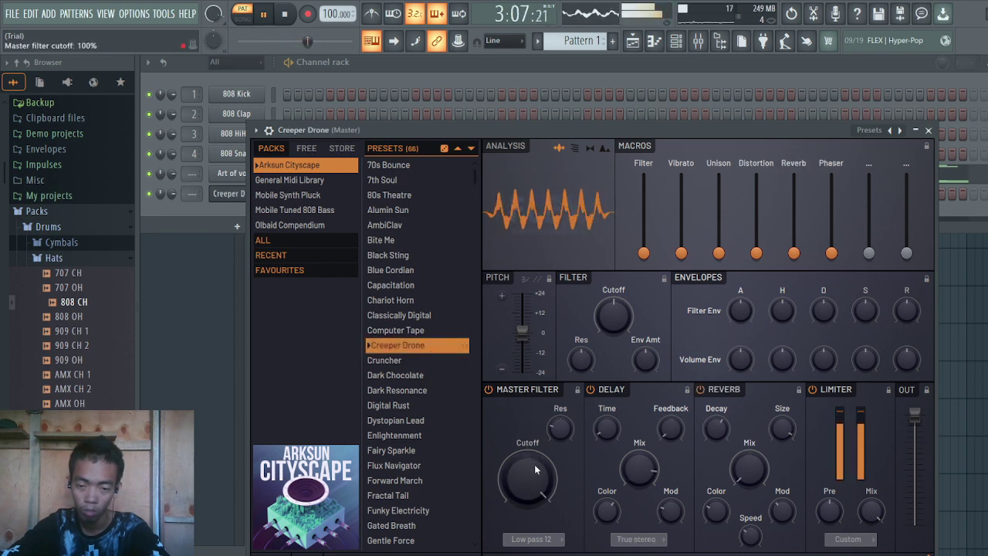
# Set the Creeper Drone master filter cutoff to 32% and audition it with played notes
pyautogui.moveTo(535, 470); pyautogui.dragTo(535, 495)
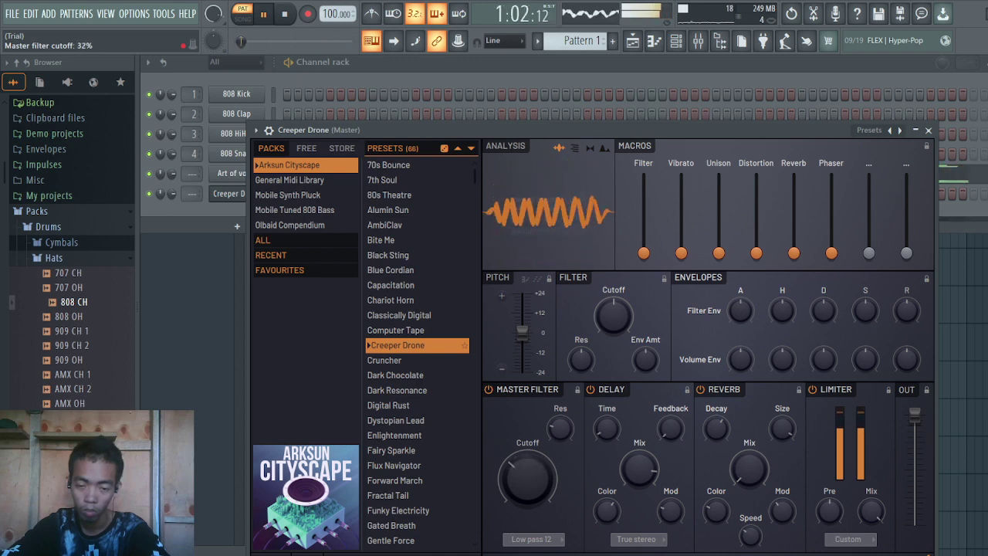
pyautogui.press('n')
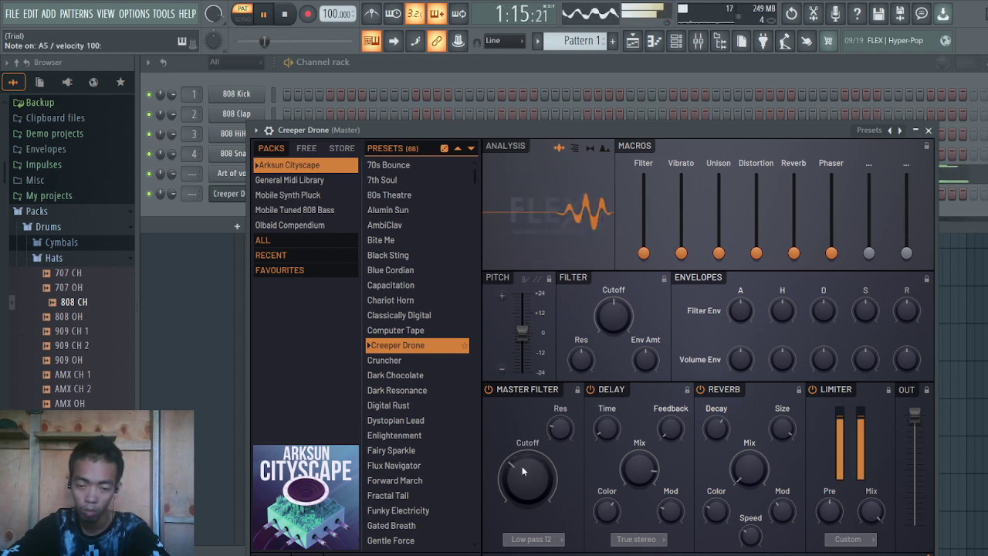
pyautogui.moveTo(522, 470)
pyautogui.mouseDown()
pyautogui.moveTo(523, 503)
pyautogui.moveTo(523, 467)
pyautogui.mouseUp()
pyautogui.press('n')
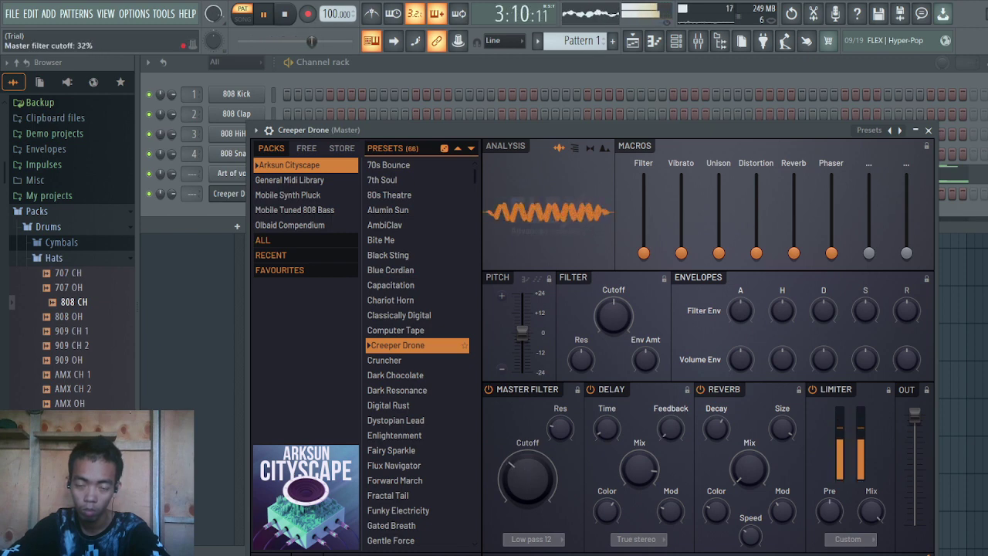
pyautogui.press('n')
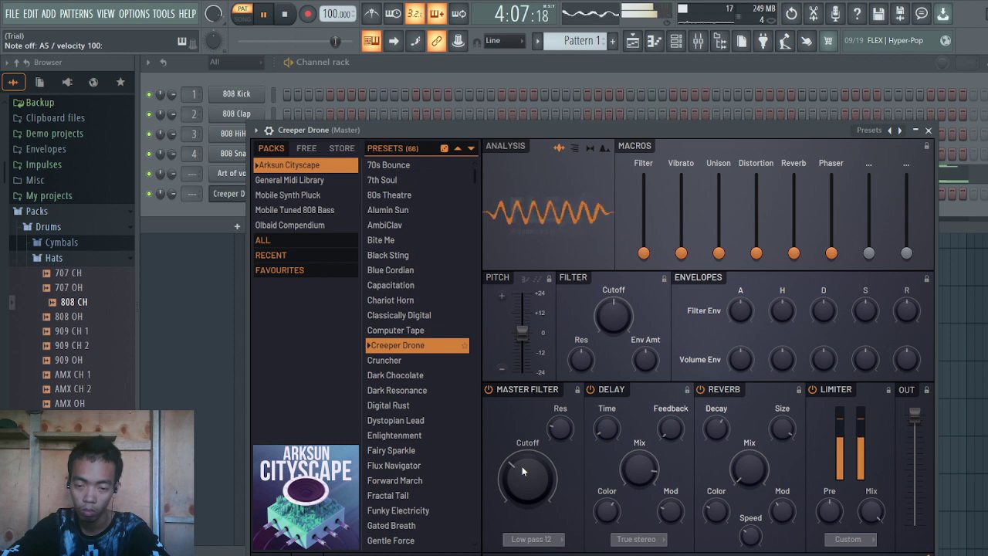
pyautogui.press('b')
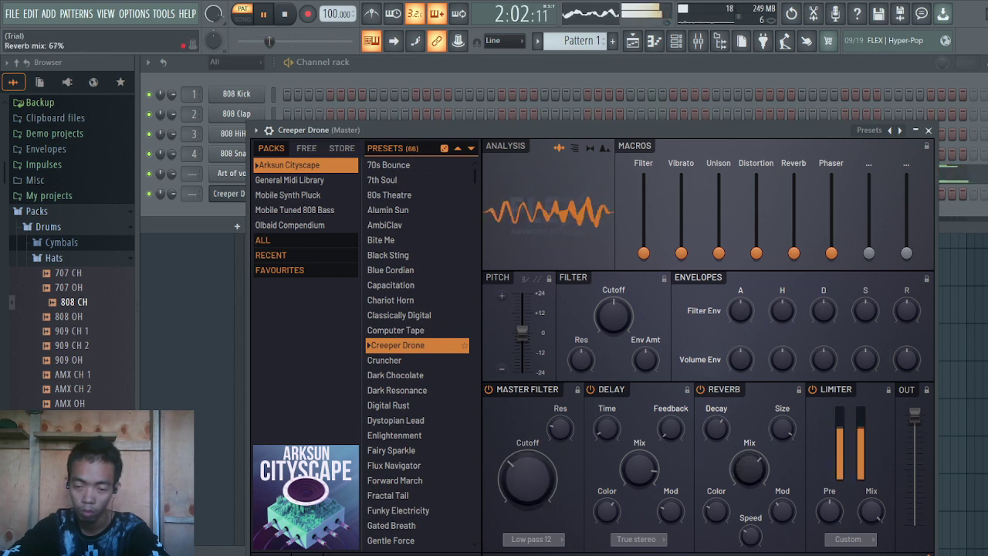
# Set the reverb mix to 67%, adjust the delay mix and reverb color, and close the Creeper Drone window
pyautogui.press('n')
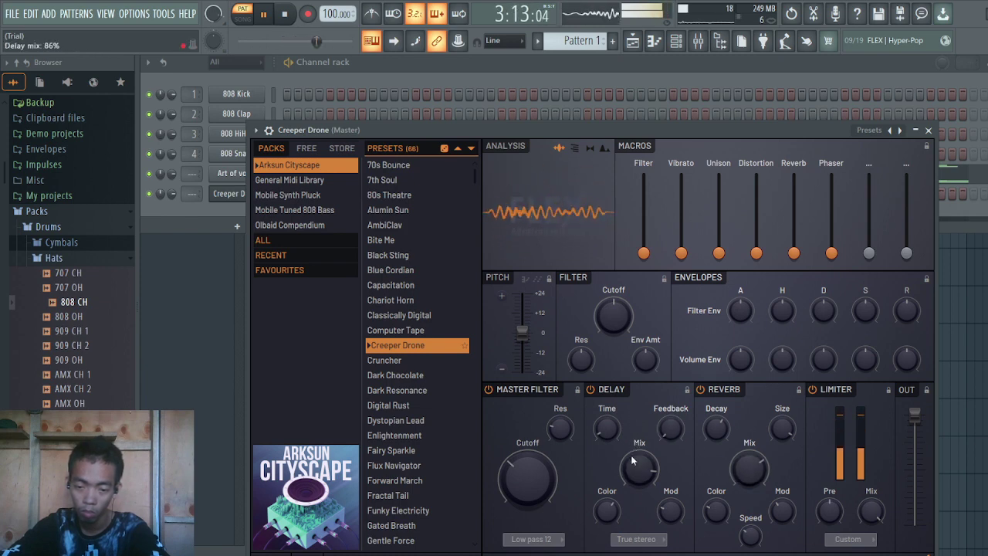
pyautogui.moveTo(634, 461); pyautogui.dragTo(635, 453)
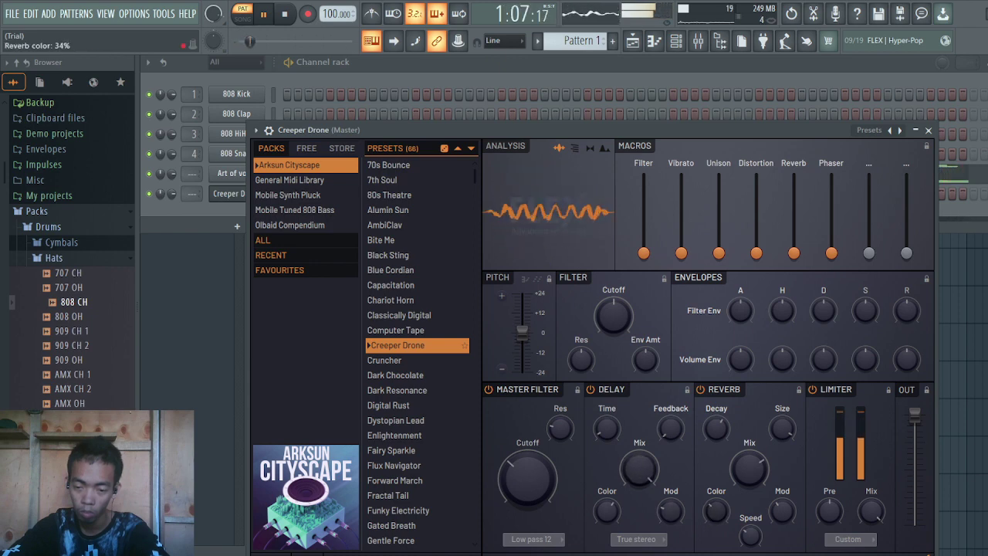
pyautogui.moveTo(711, 512); pyautogui.dragTo(711, 506)
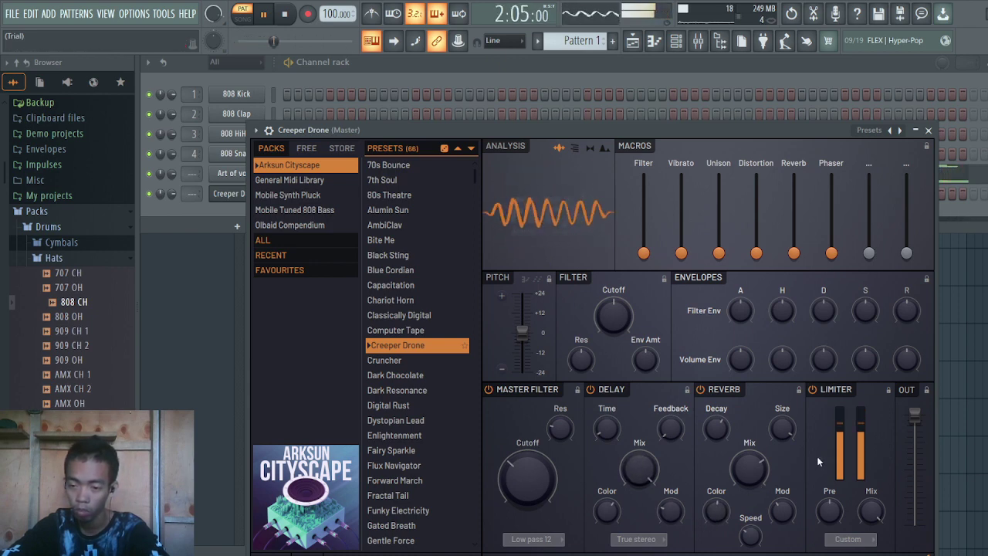
pyautogui.moveTo(783, 441); pyautogui.dragTo(784, 475)
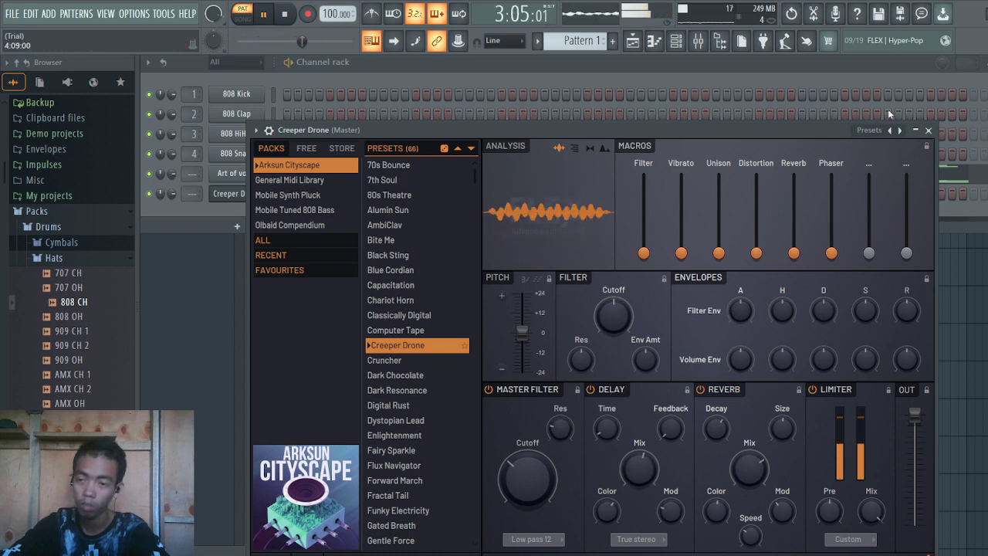
pyautogui.click(928, 130)
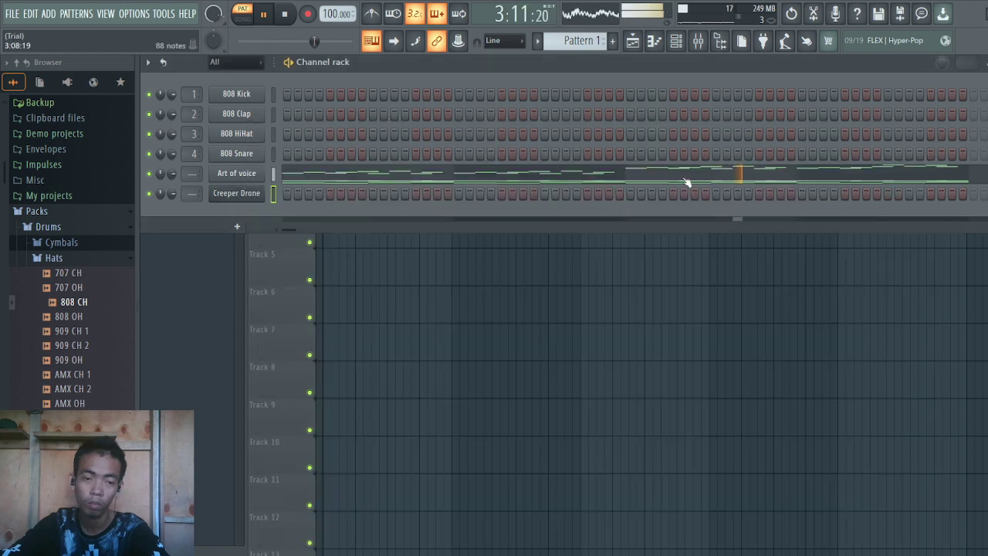
# Open the Creeper Drone channel in the piano roll and draw an A3 note filling bar 1, checking it in playback
pyautogui.rightClick(237, 195)
pyautogui.click(291, 191)
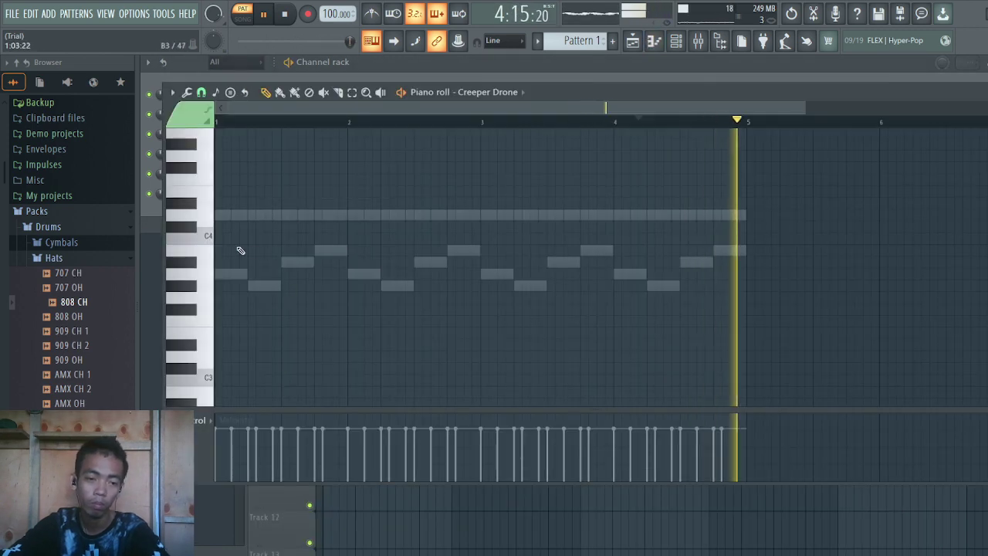
pyautogui.click(220, 273)
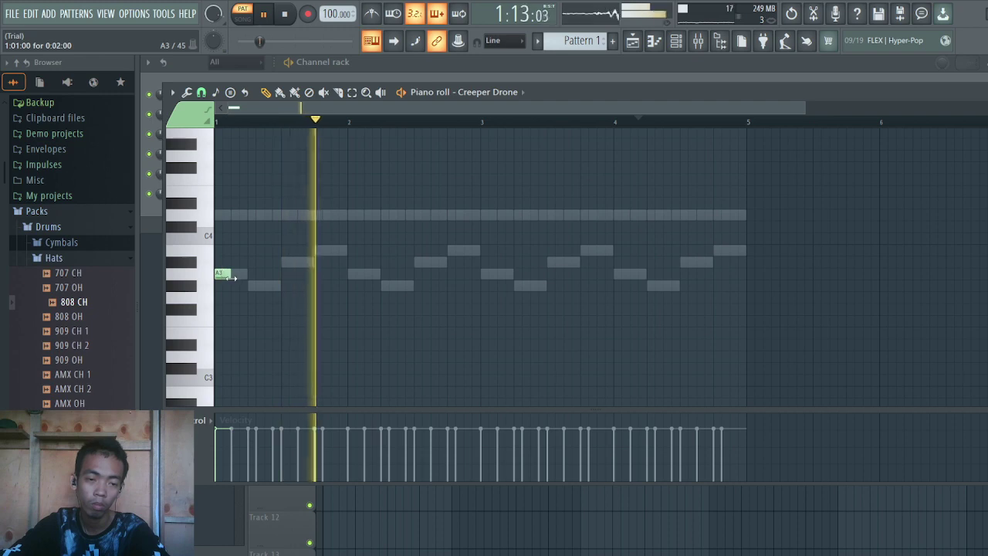
pyautogui.moveTo(229, 274); pyautogui.dragTo(347, 282)
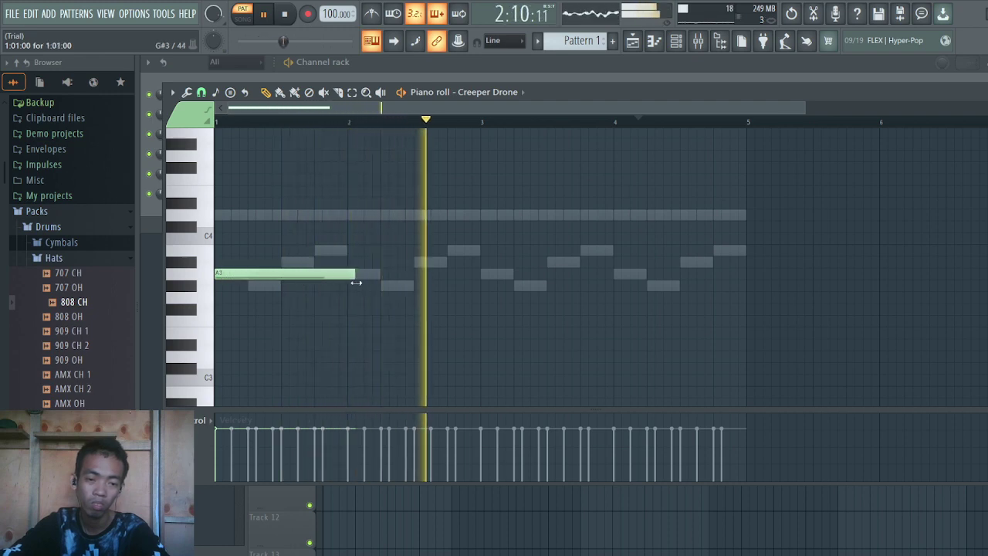
pyautogui.press('space')
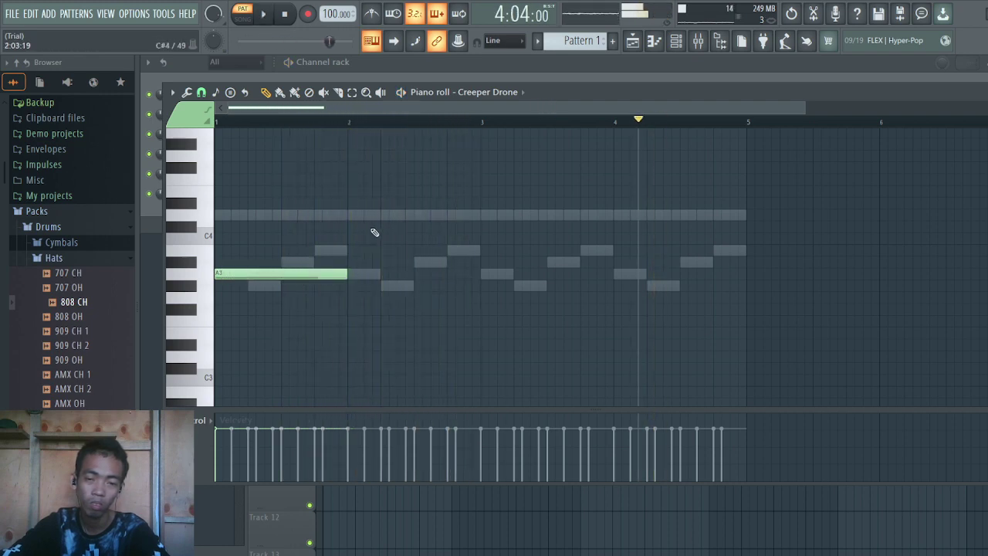
pyautogui.click(225, 123)
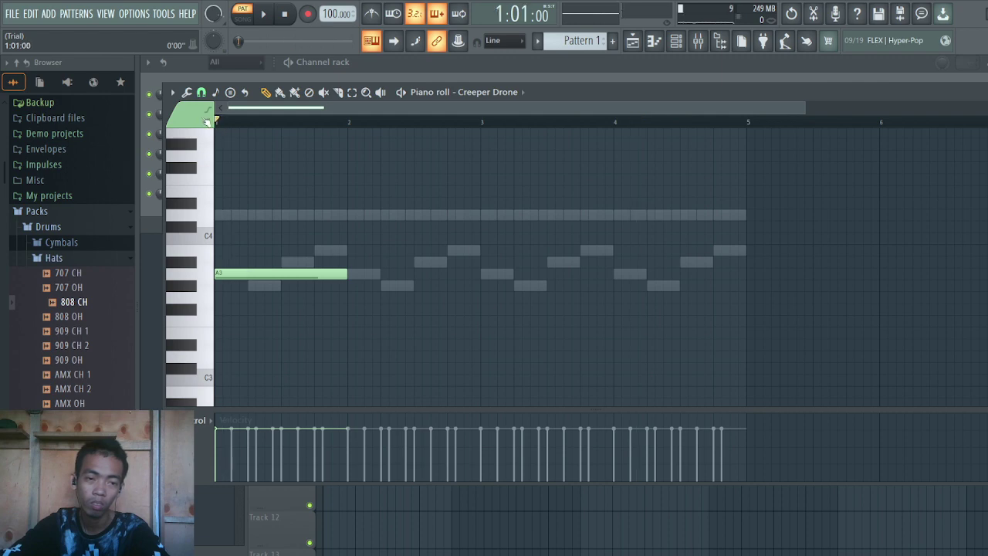
pyautogui.press('space')
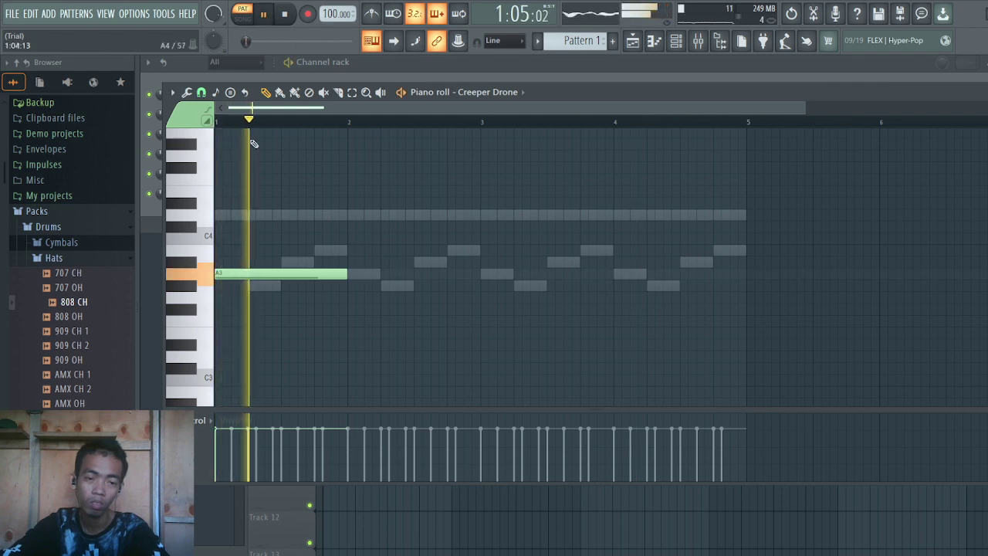
# Add one-bar notes G#3 in bar 2, A3 in bar 3 and A#3 in bar 4 for Creeper Drone
pyautogui.click(358, 286)
pyautogui.press('space')
pyautogui.moveTo(357, 286); pyautogui.dragTo(359, 288)
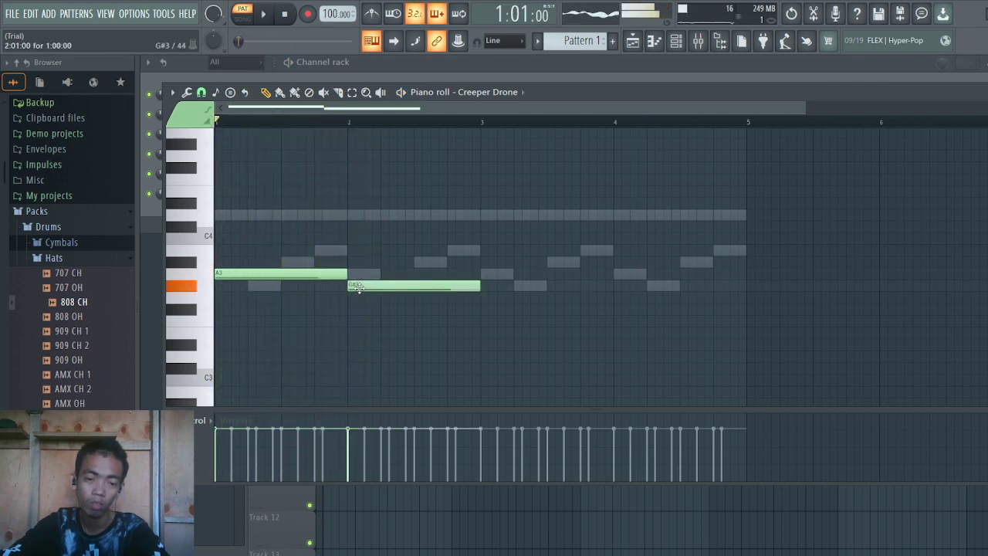
pyautogui.click(481, 273)
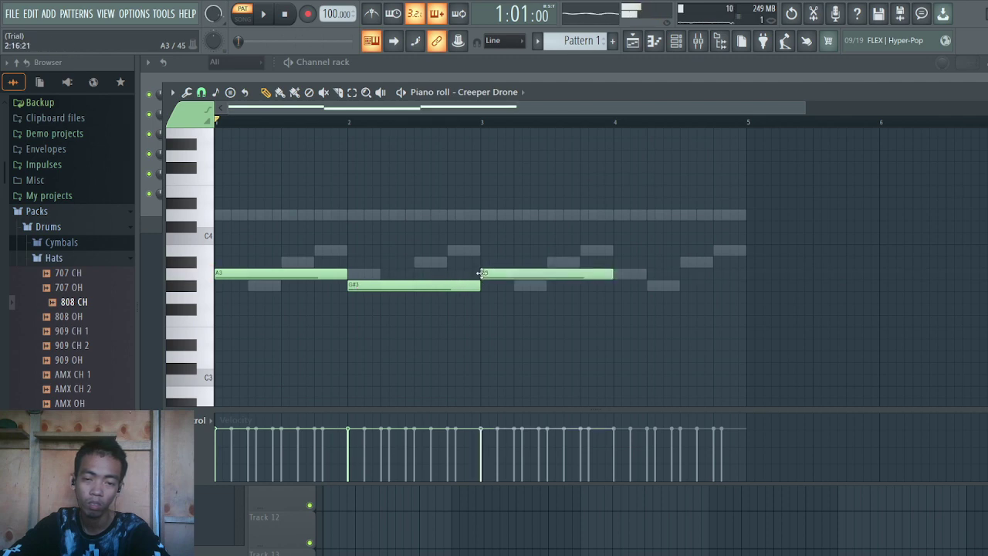
pyautogui.click(615, 265)
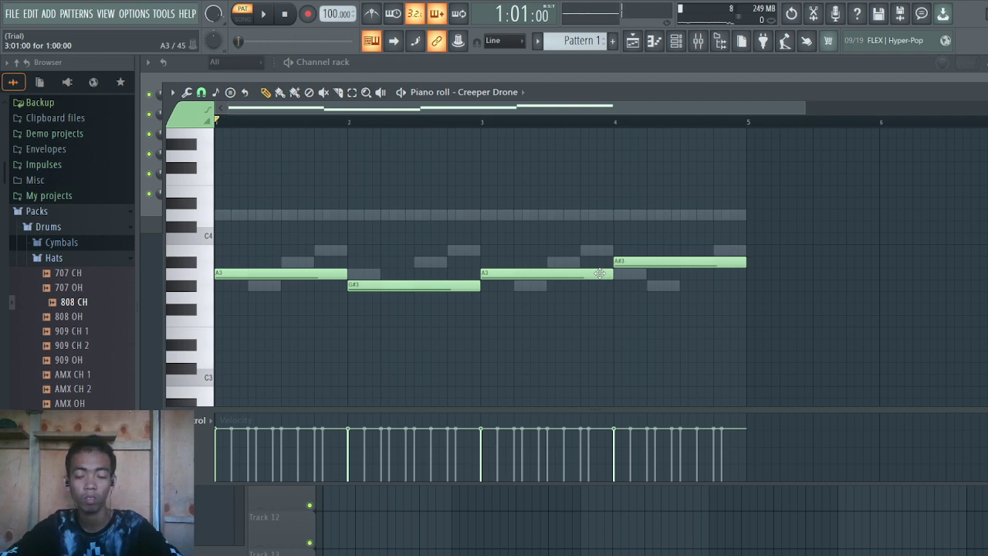
# Transpose the four Creeper Drone notes up two octaves, auditioning each octave in playback
pyautogui.hotkey('ctrl', 'Up')
pyautogui.press('space')
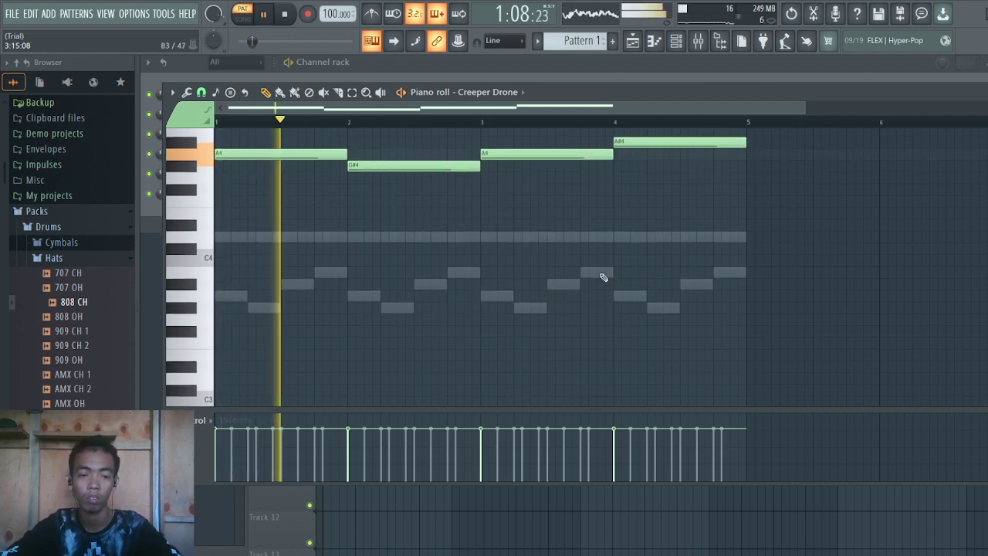
pyautogui.press('space')
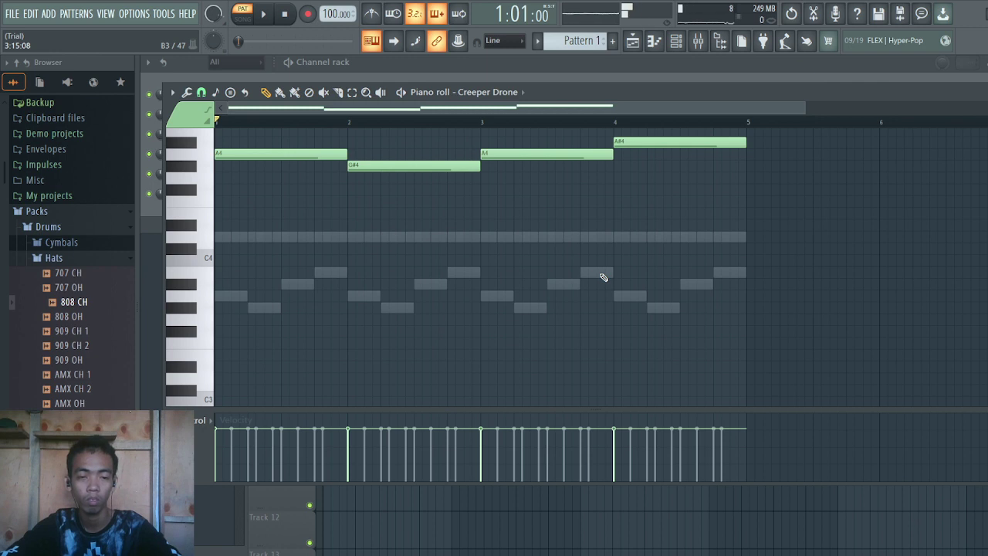
pyautogui.hotkey('ctrl', 'Up')
pyautogui.press('space')
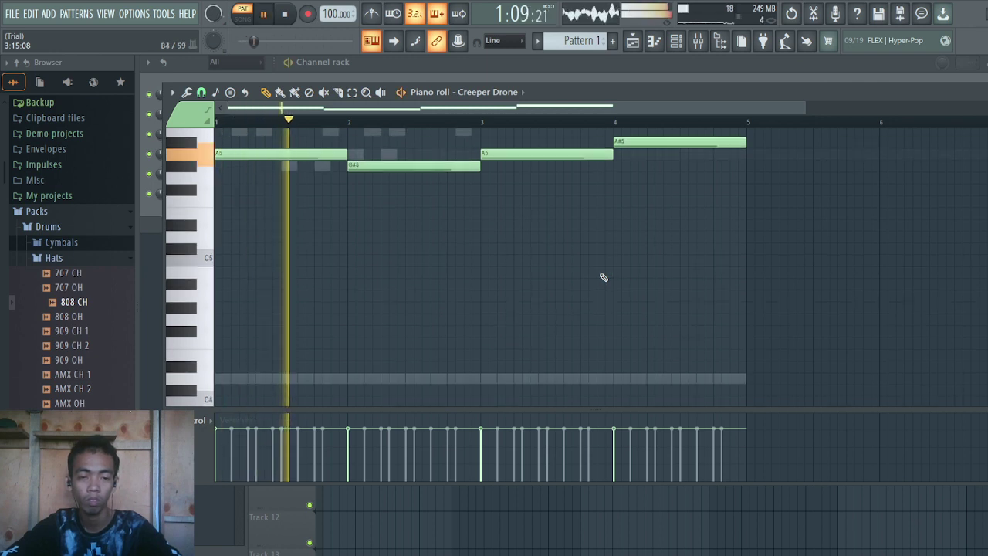
# Try the Creeper Drone notes up to three octaves higher in playback and bring them back down to A5, G#5, A5 and A#5
pyautogui.hotkey('ctrl', 'Up')
pyautogui.press('space')
pyautogui.press('space')
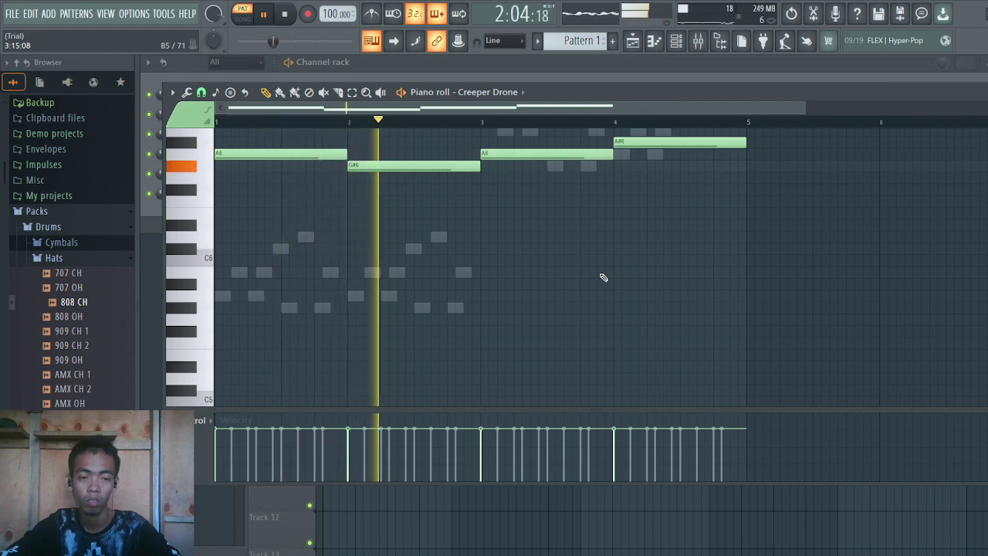
pyautogui.press('space')
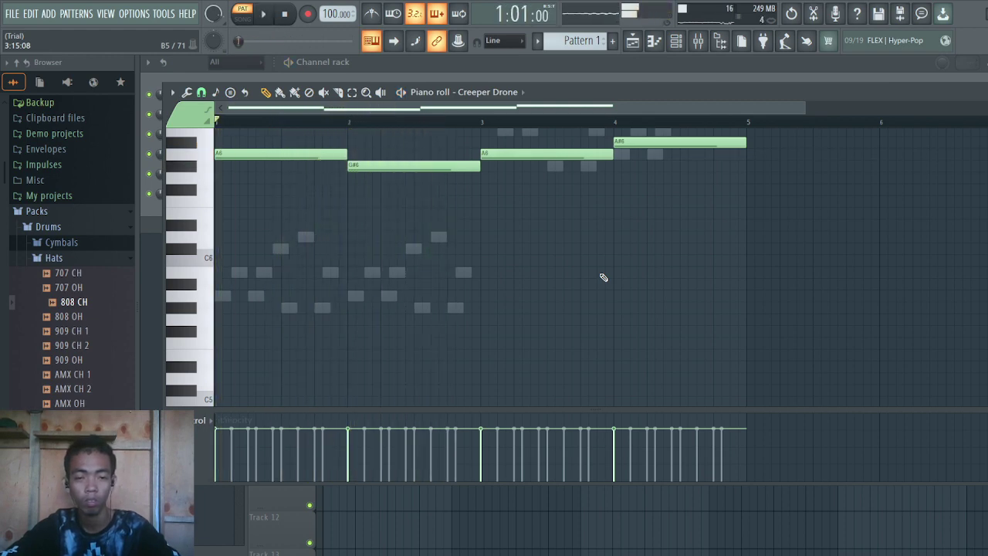
pyautogui.hotkey('ctrl', 'Up')
pyautogui.hotkey('ctrl', 'Up')
pyautogui.press('space')
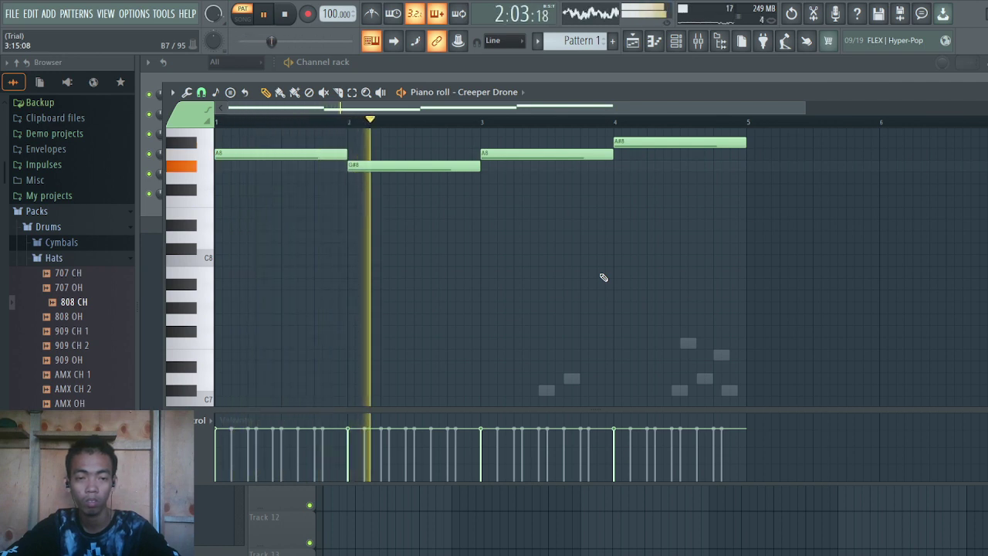
pyautogui.hotkey('ctrl', 'Down')
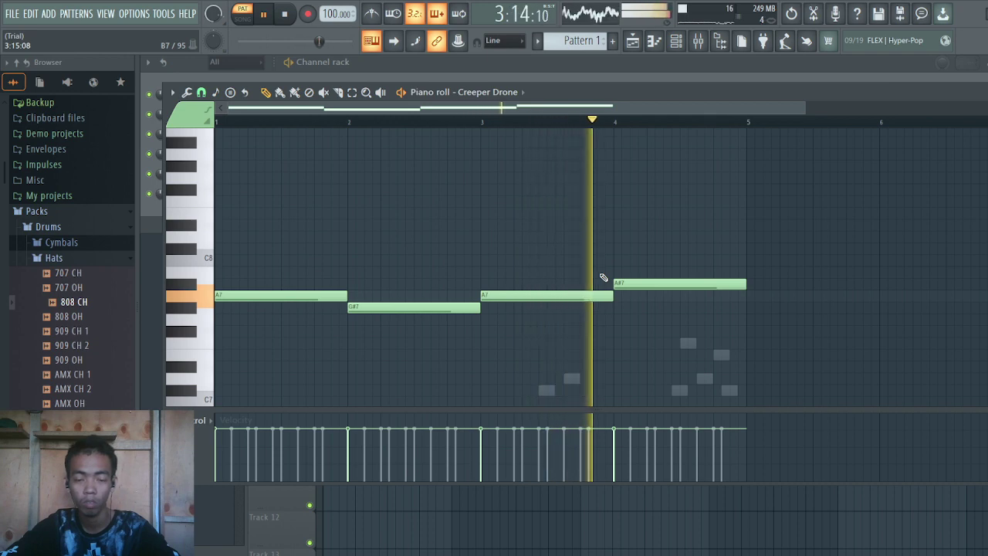
pyautogui.hotkey('ctrl', 'Down')
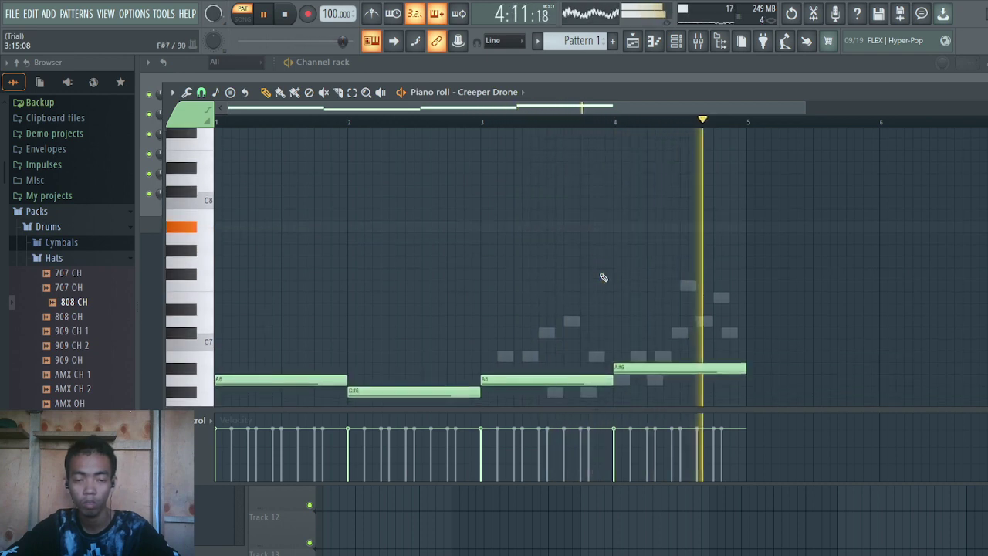
pyautogui.hotkey('ctrl', 'Down')
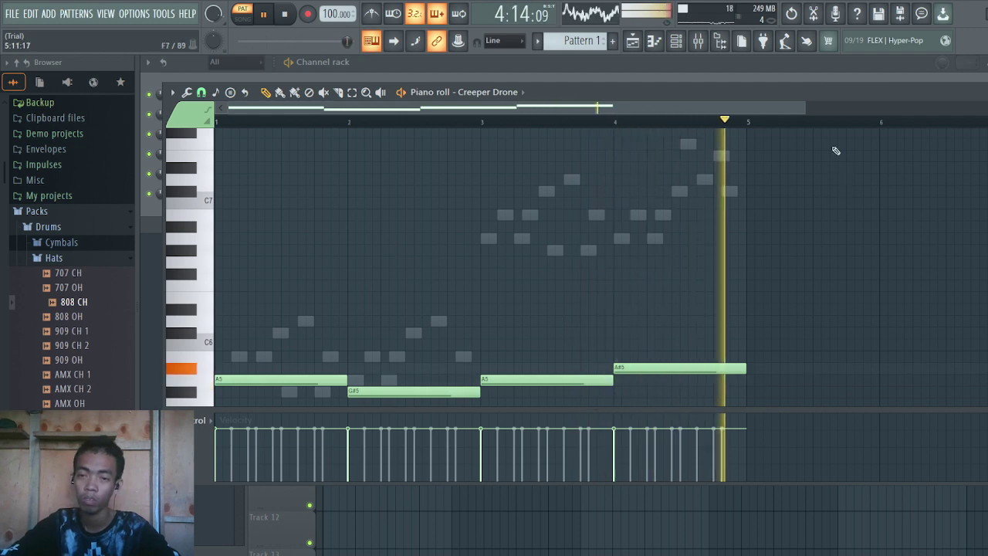
# Bring up the channel rack and lower the Creeper Drone channel's volume
pyautogui.click(678, 44)
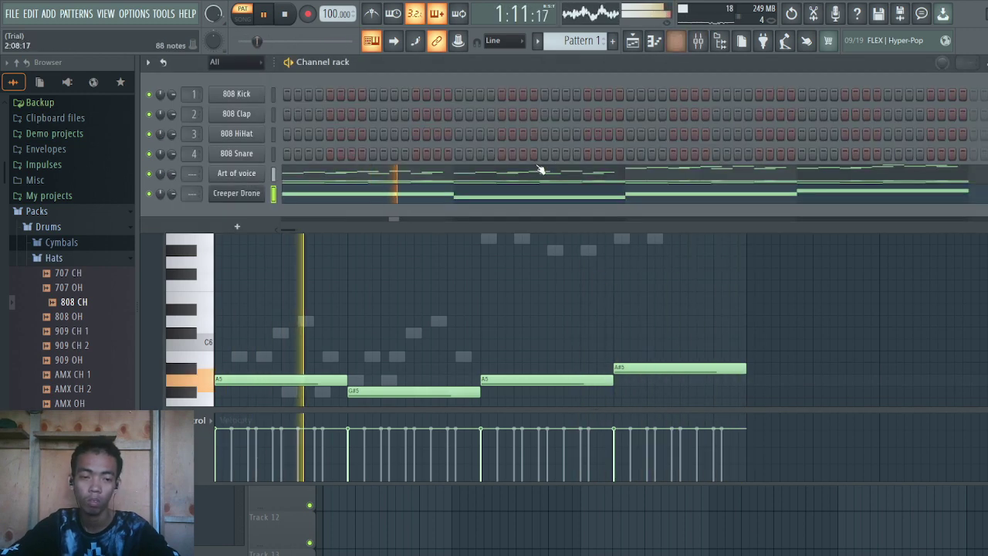
pyautogui.moveTo(170, 196)
pyautogui.mouseDown()
pyautogui.moveTo(171, 220)
pyautogui.moveTo(166, 203)
pyautogui.mouseUp()
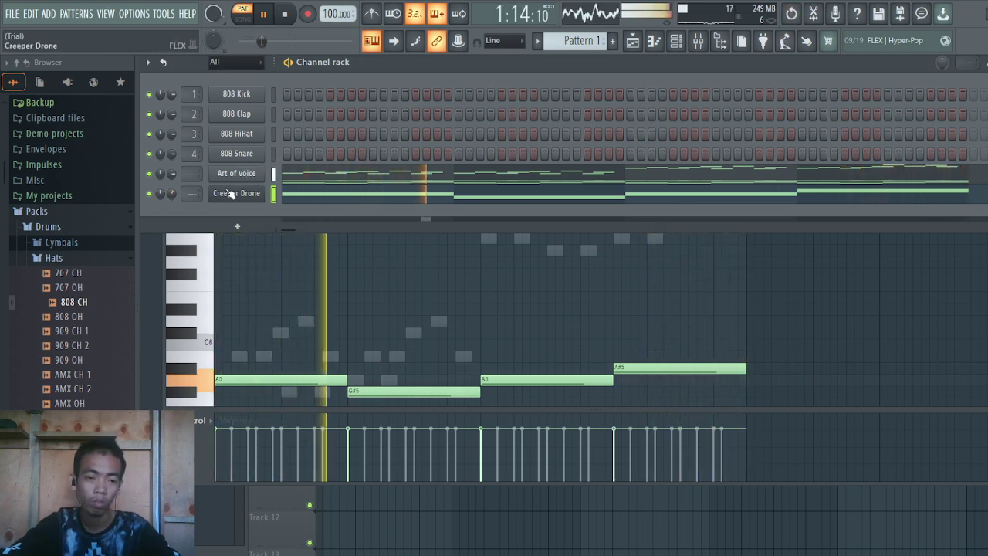
# Add a Harmless channel to the channel rack and load its randomized preset 9
pyautogui.click(240, 227)
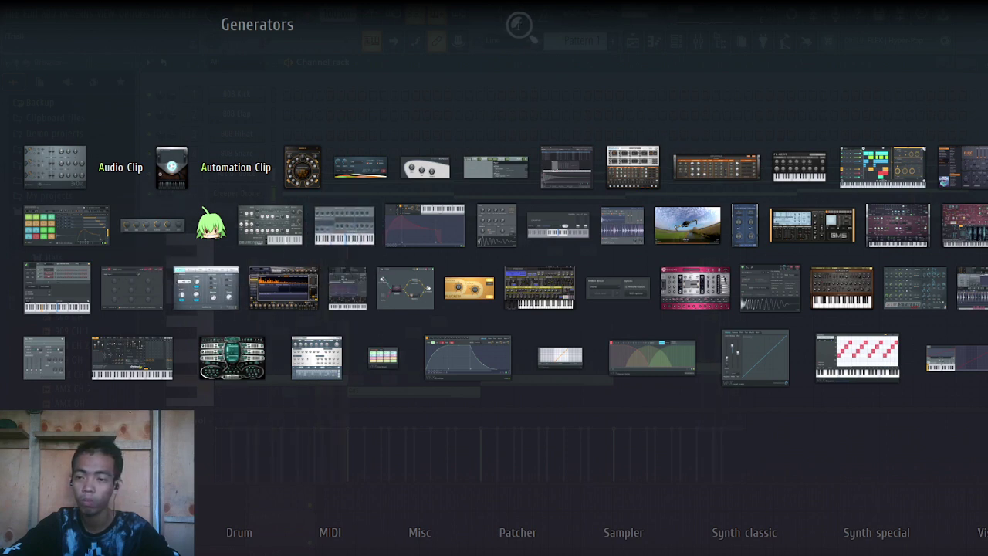
pyautogui.click(888, 221)
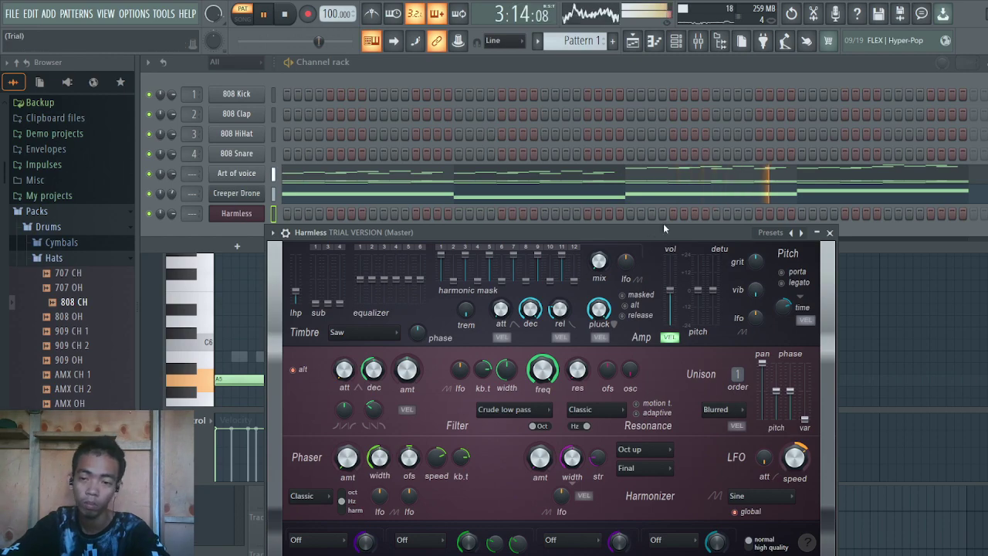
pyautogui.click(775, 234)
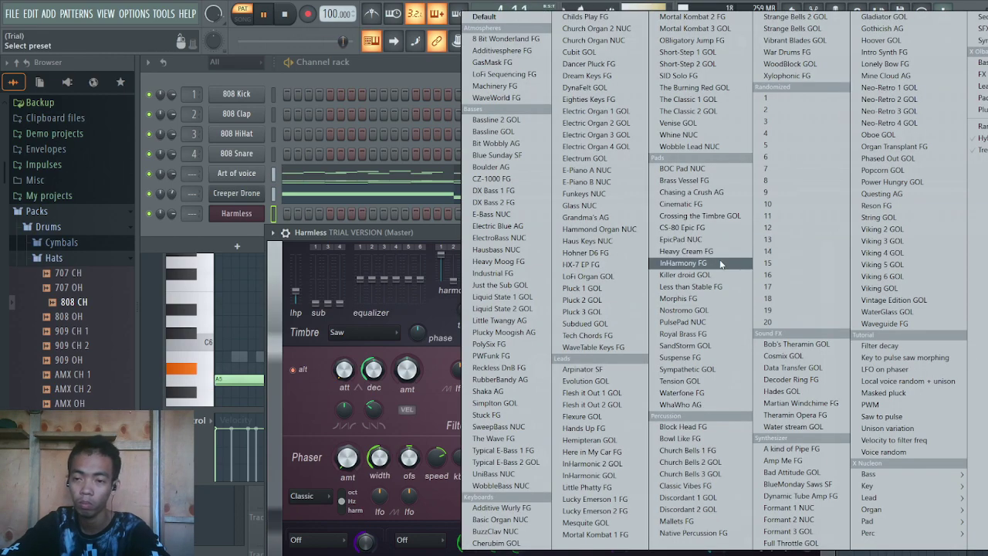
pyautogui.click(839, 190)
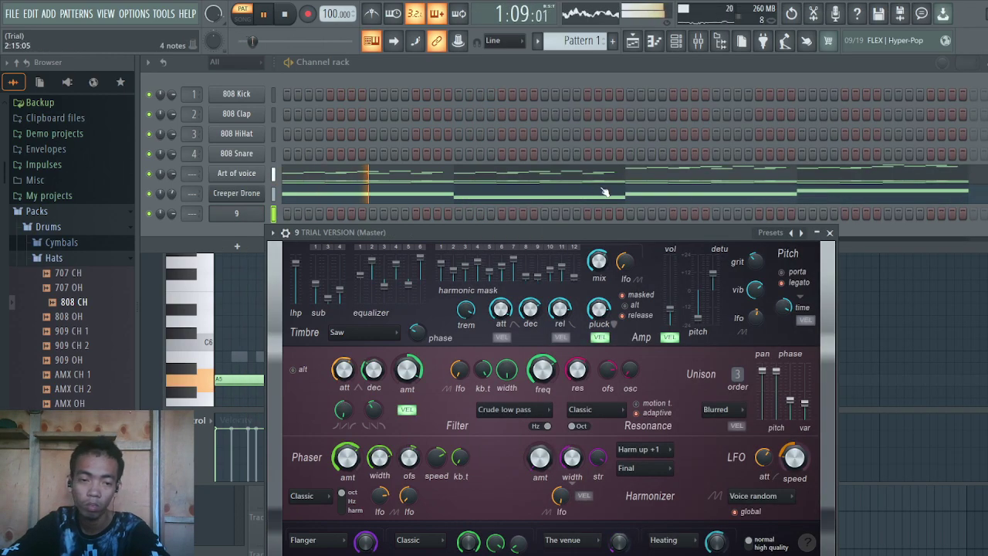
# Audition the Harmless pad presets from Brass Vessel FG through Chasing a Crush AG, Cinematic FG and Crossing the Timbre GOL to CS-80 Epic FG
pyautogui.click(778, 233)
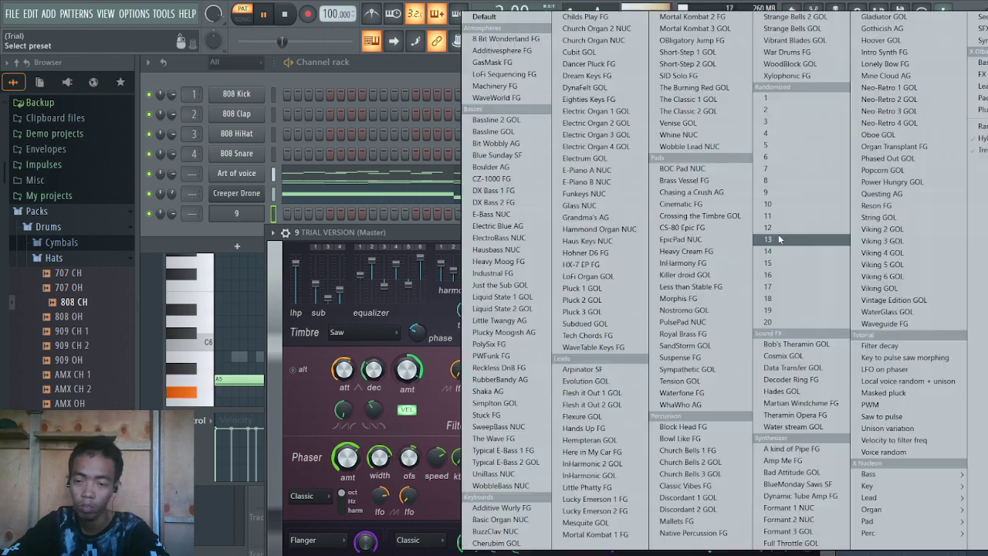
pyautogui.click(678, 181)
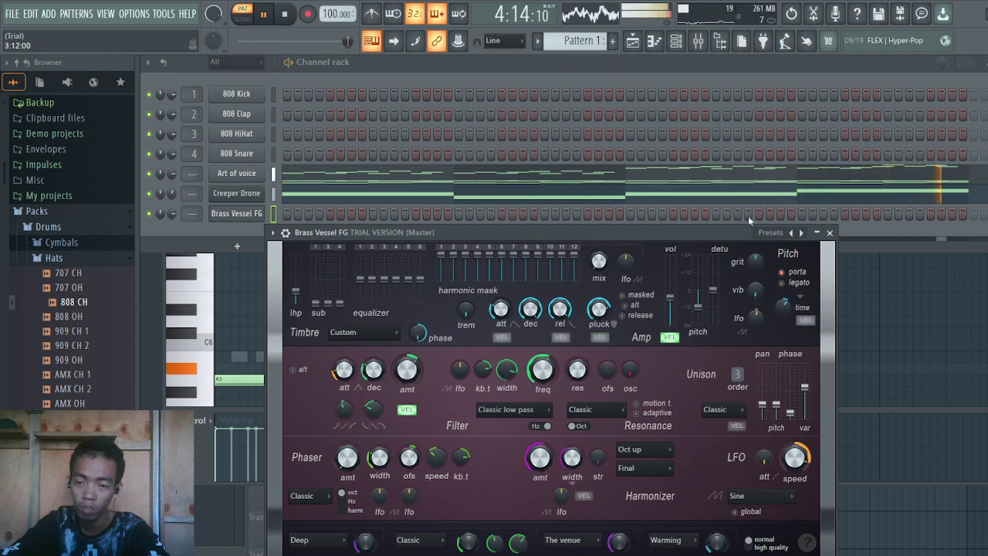
pyautogui.click(801, 233)
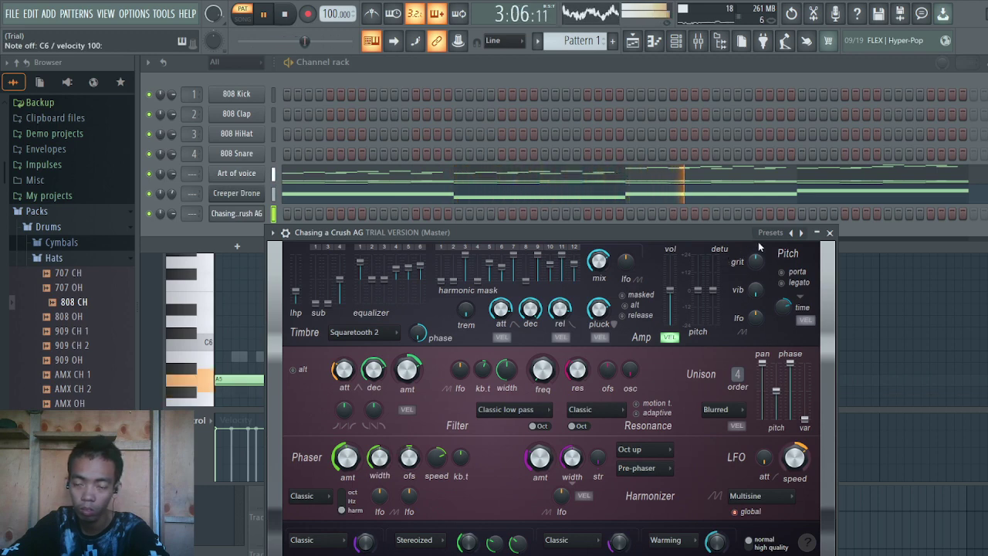
pyautogui.click(803, 233)
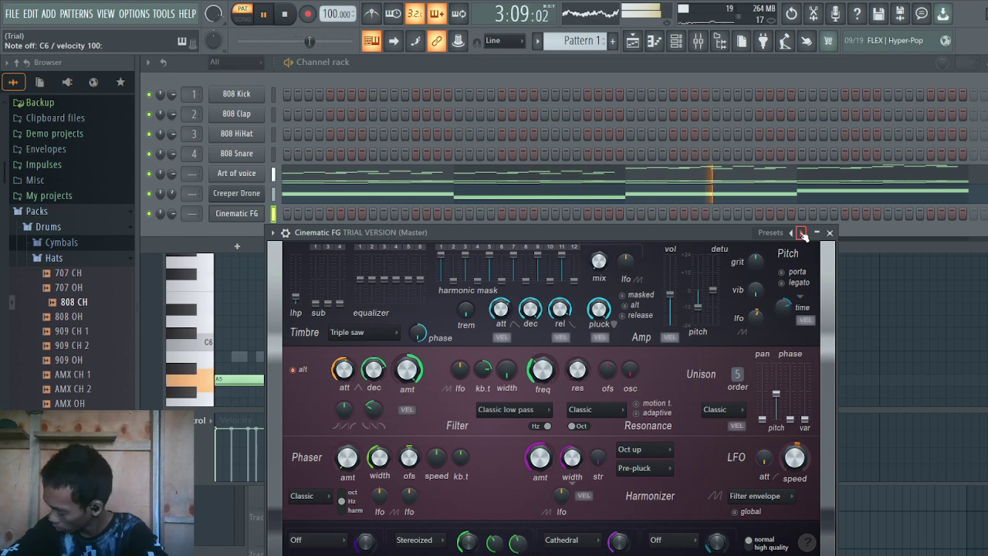
pyautogui.click(802, 233)
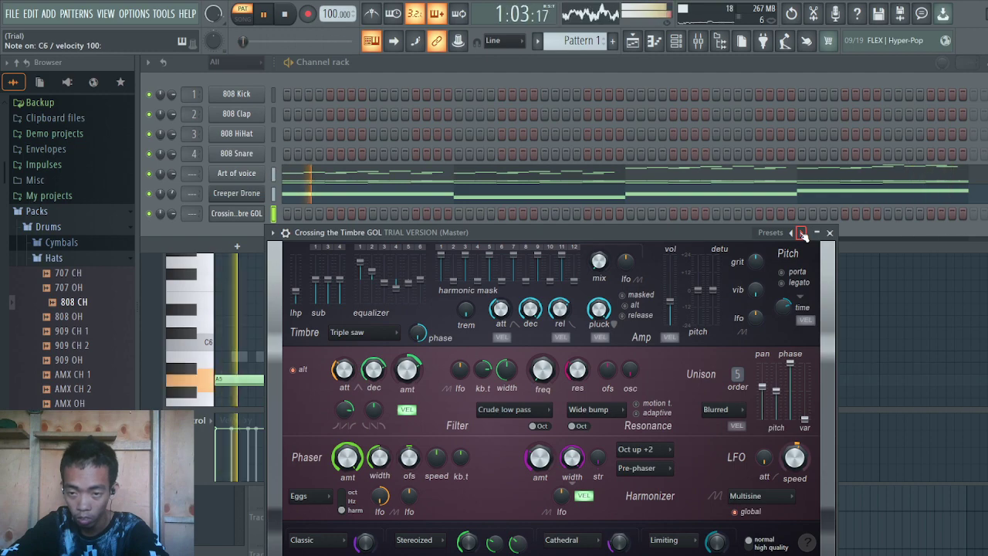
pyautogui.click(803, 233)
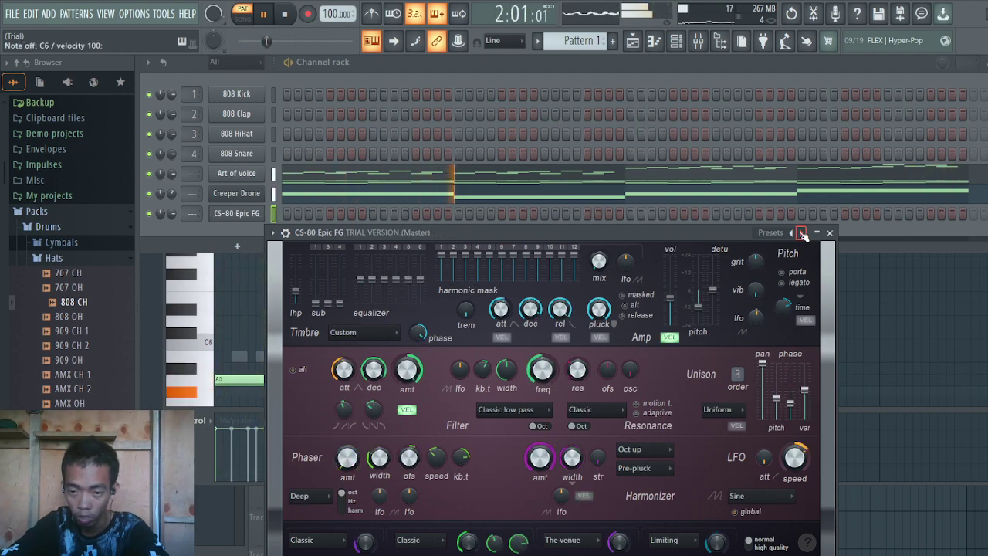
# Try the Harmless bass presets Bassline 2 GOL and Bassline GOL against the loop
pyautogui.click(770, 233)
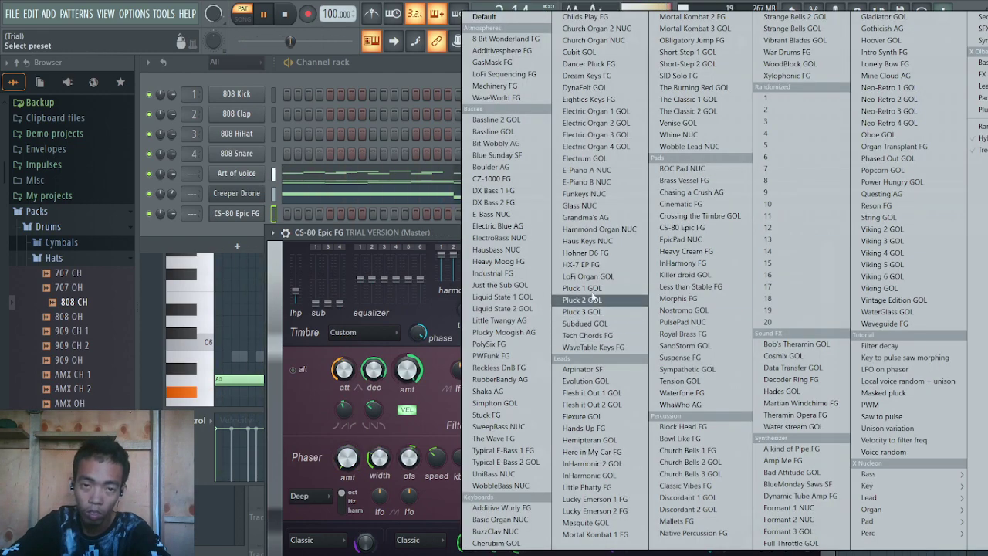
pyautogui.click(527, 122)
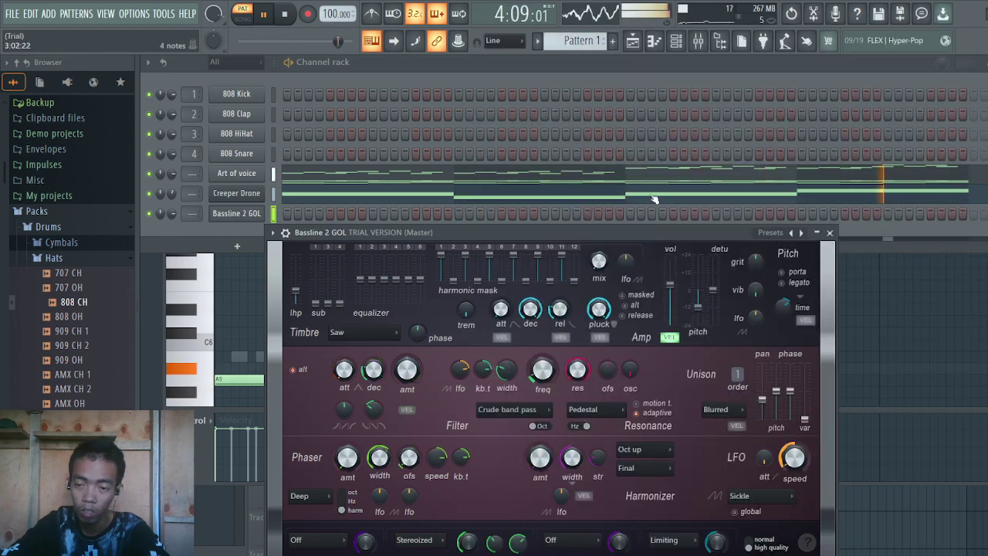
pyautogui.click(802, 232)
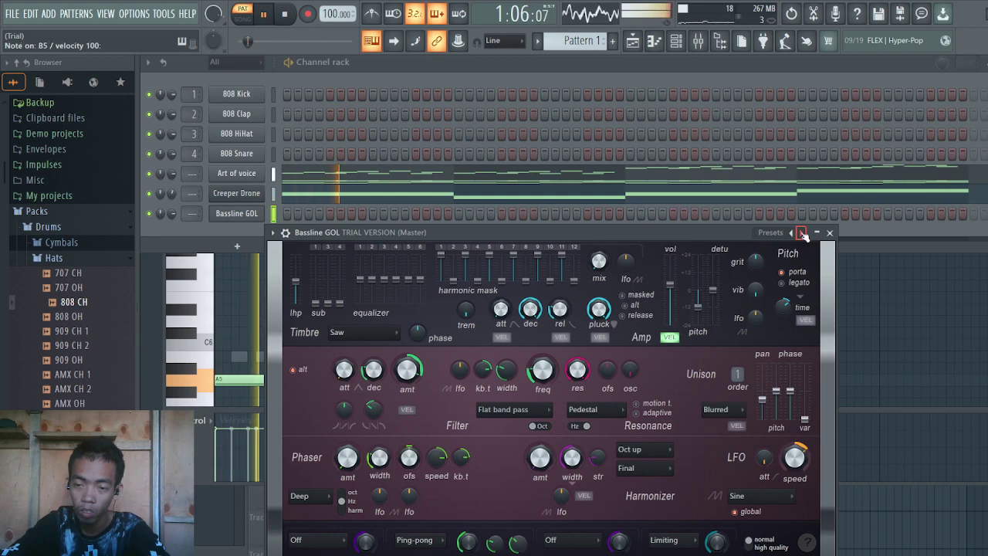
# Try the keyboard presets Additive Wurly FG, BuzzClav NUC and Basic Organ NUC, stepping back to the Default preset
pyautogui.click(772, 232)
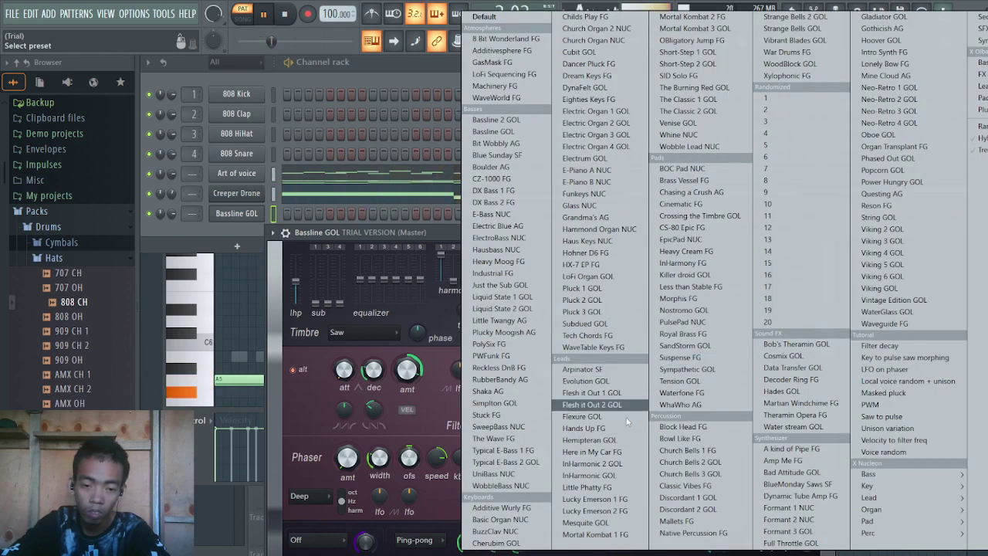
pyautogui.click(528, 509)
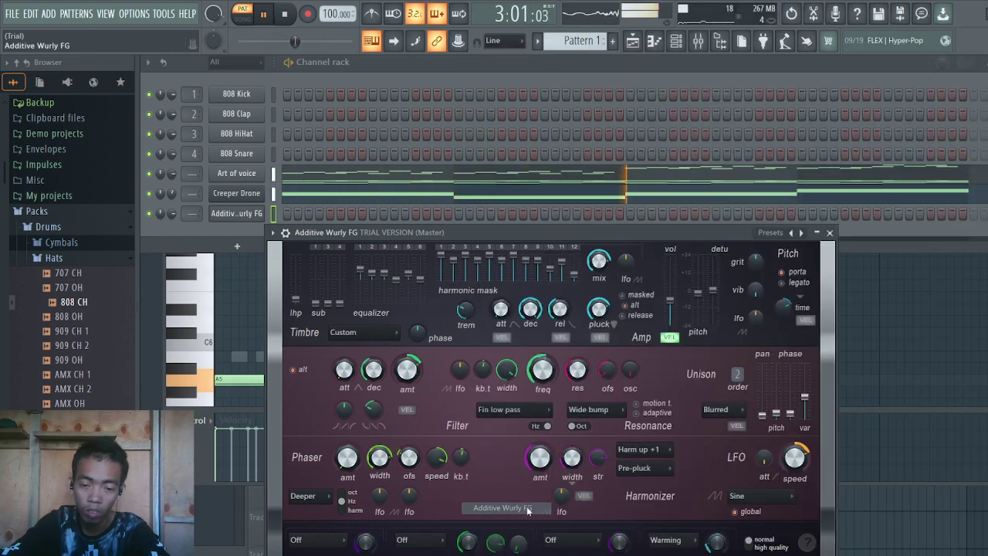
pyautogui.click(806, 241)
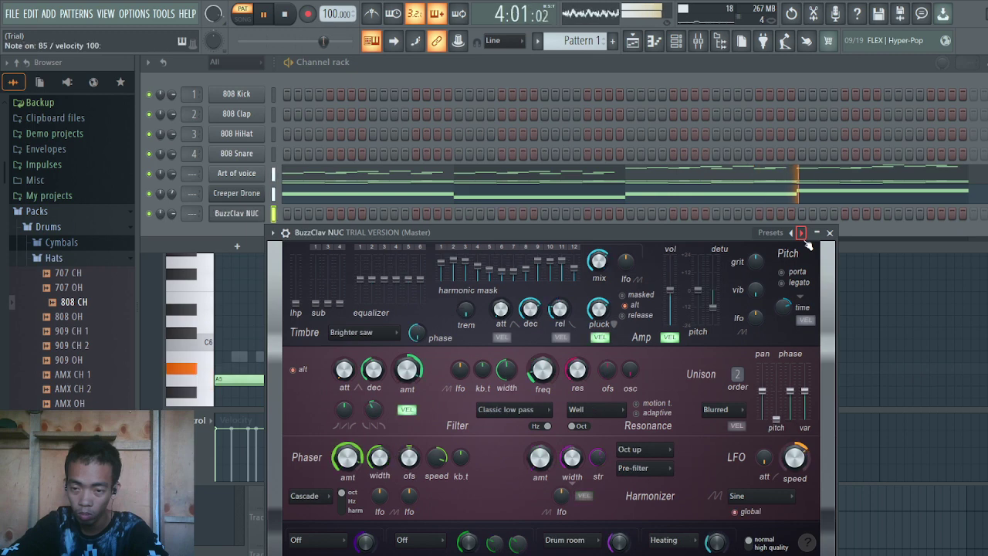
pyautogui.click(792, 234)
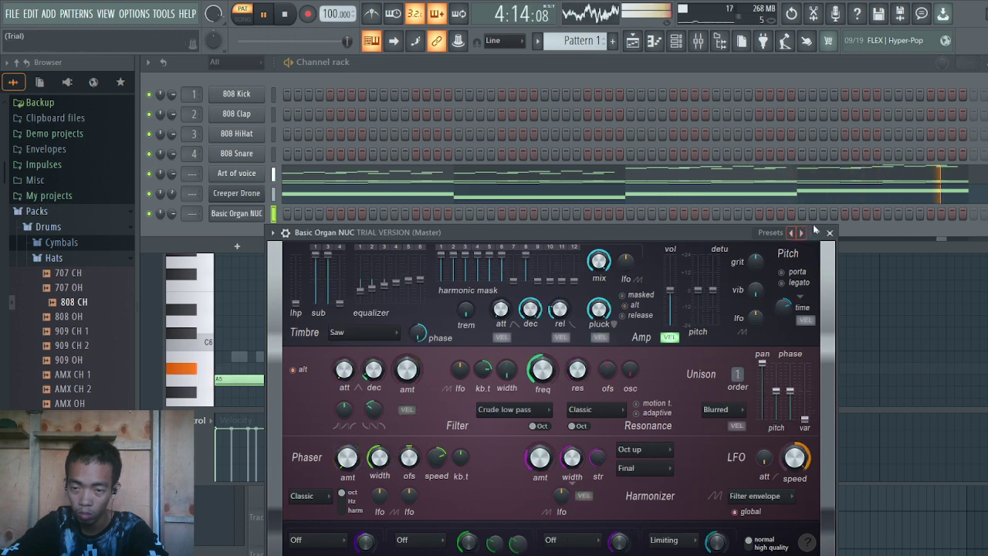
pyautogui.click(791, 234)
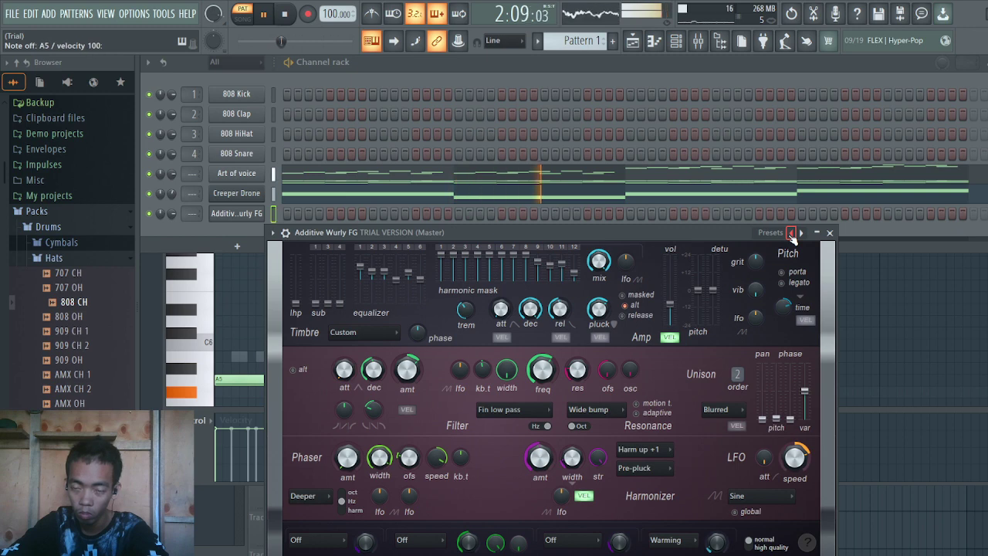
pyautogui.click(791, 234)
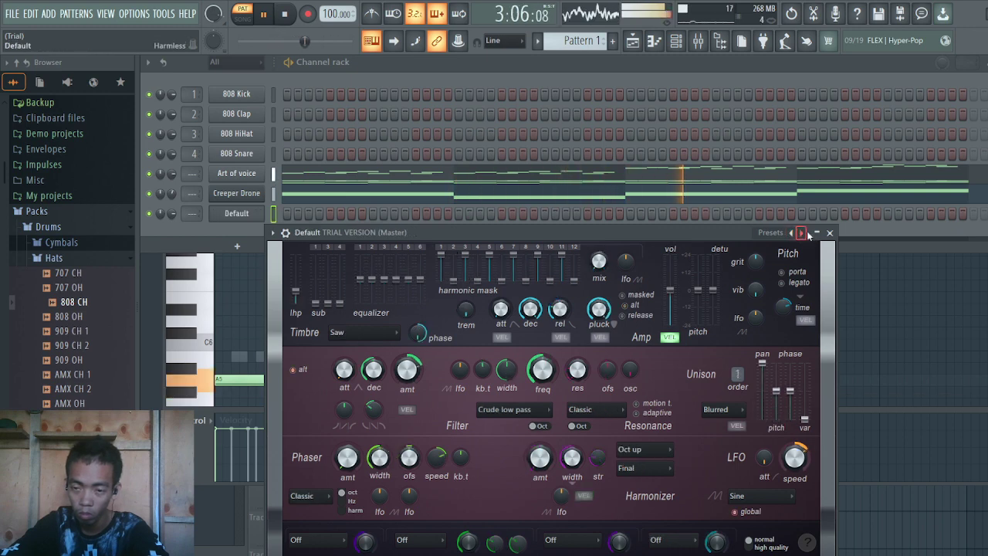
# Audition the Harmless keyboard presets one after another from Additive Wurly FG through Cherubim GOL, the church organs and Dancer Pluck FG to Dream Keys FG
pyautogui.click(803, 233)
pyautogui.click(803, 232)
pyautogui.click(803, 233)
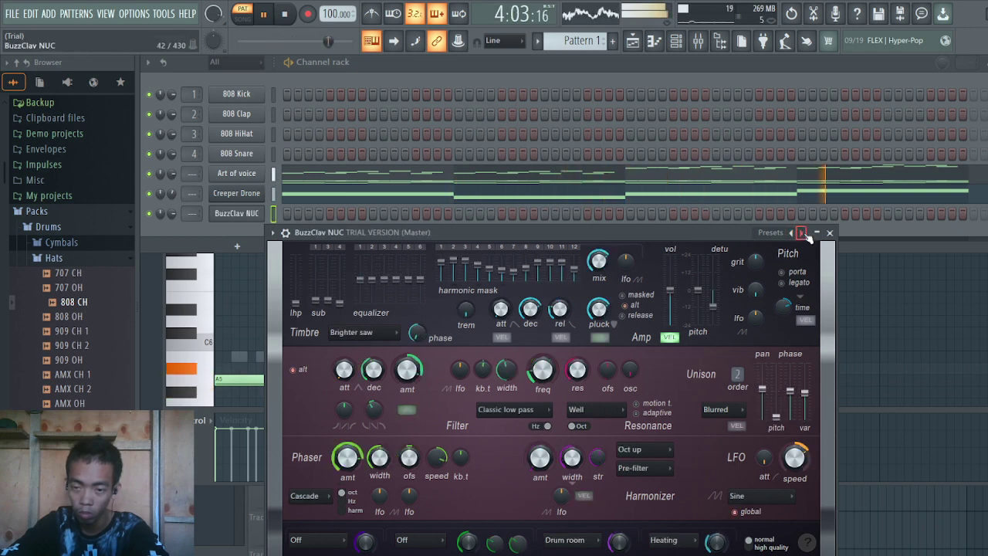
pyautogui.click(803, 233)
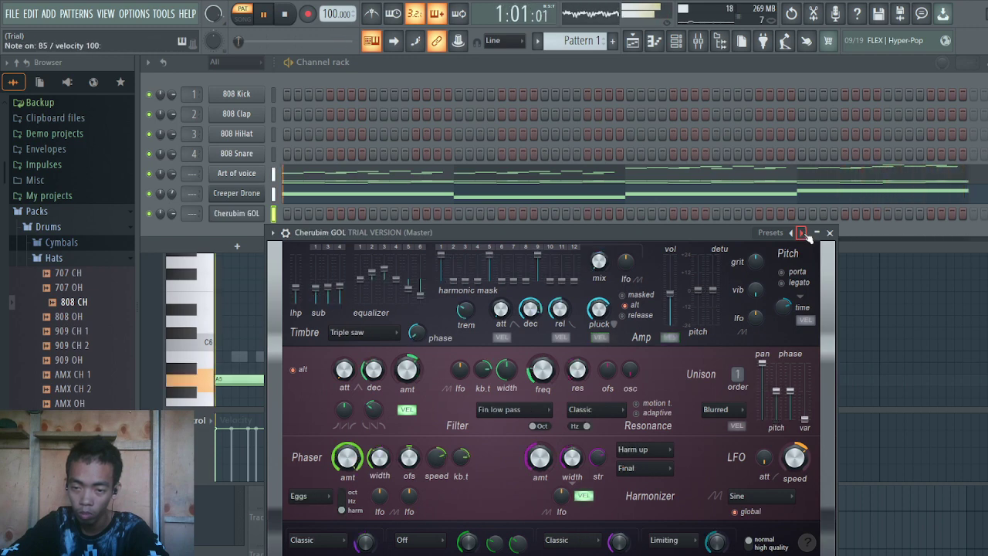
pyautogui.click(803, 232)
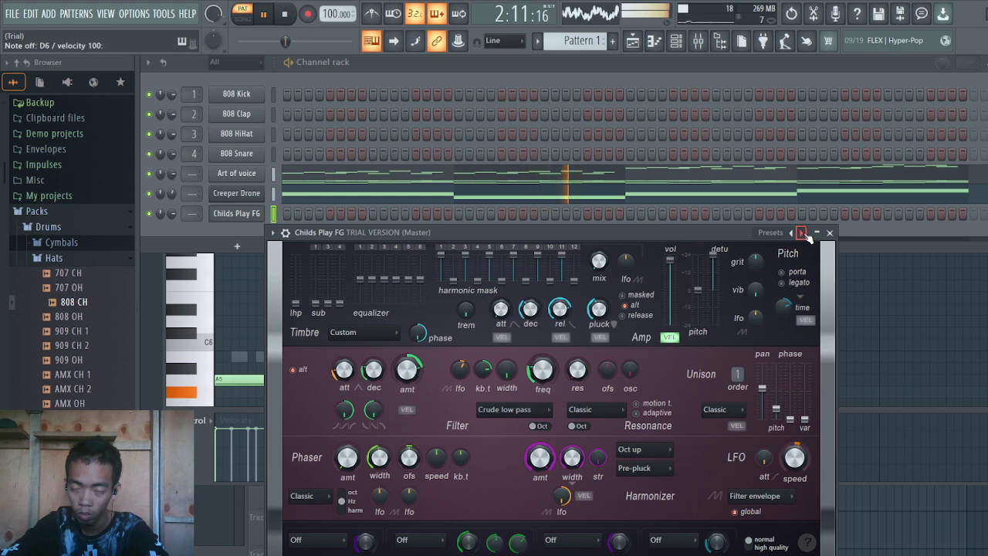
pyautogui.click(803, 233)
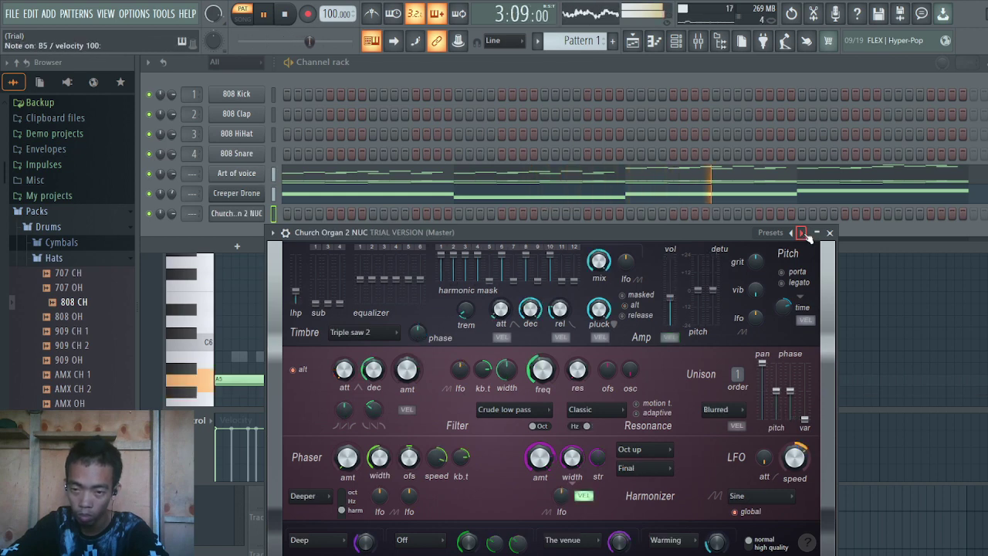
pyautogui.click(803, 232)
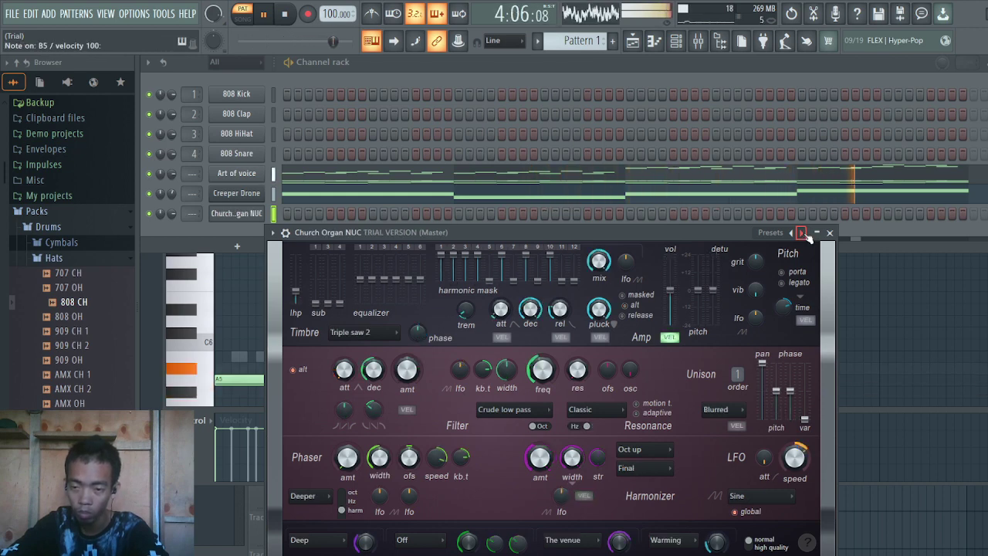
pyautogui.click(802, 232)
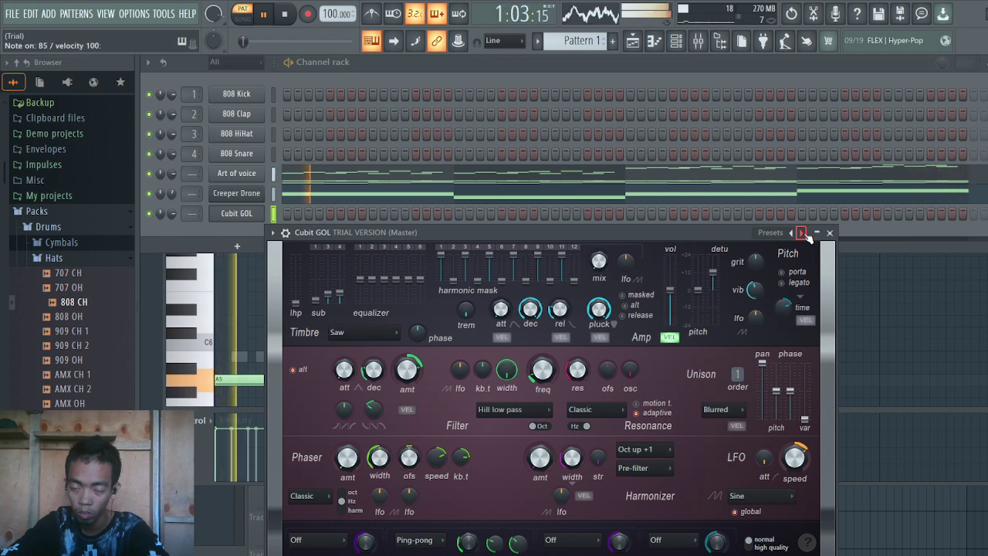
pyautogui.click(802, 233)
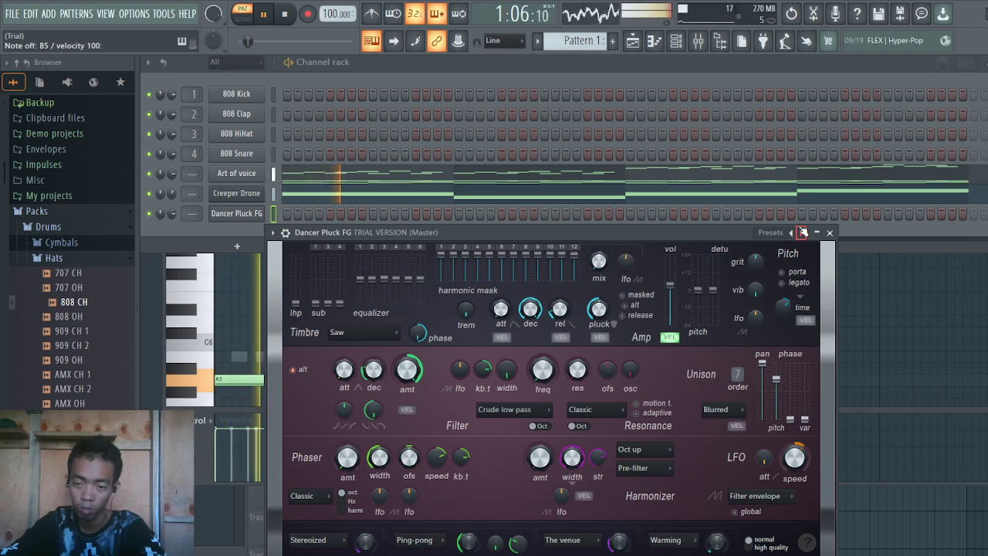
pyautogui.click(803, 232)
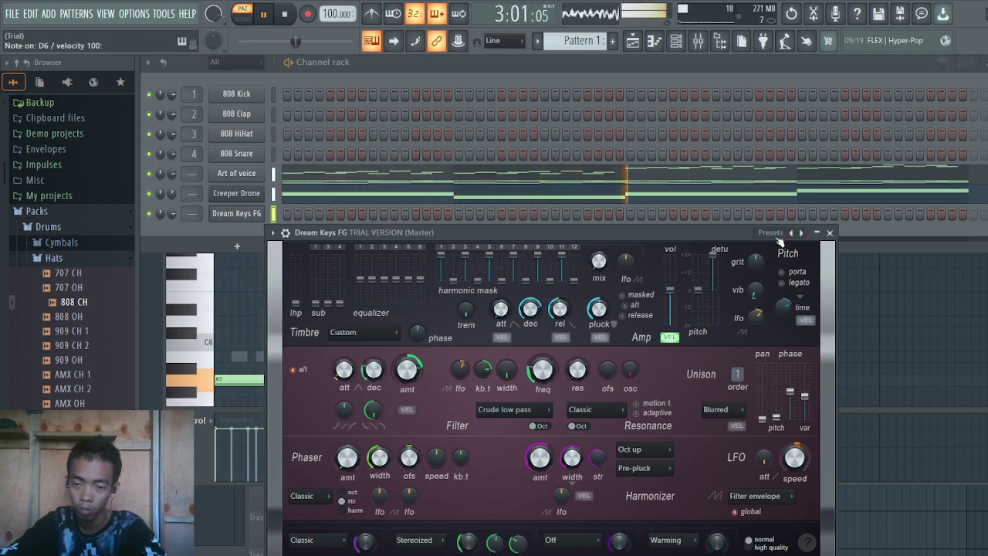
# Open the Dream Keys FG piano roll and fill bar 1 with two consecutive half-bar A5 notes, checking them in playback
pyautogui.click(830, 232)
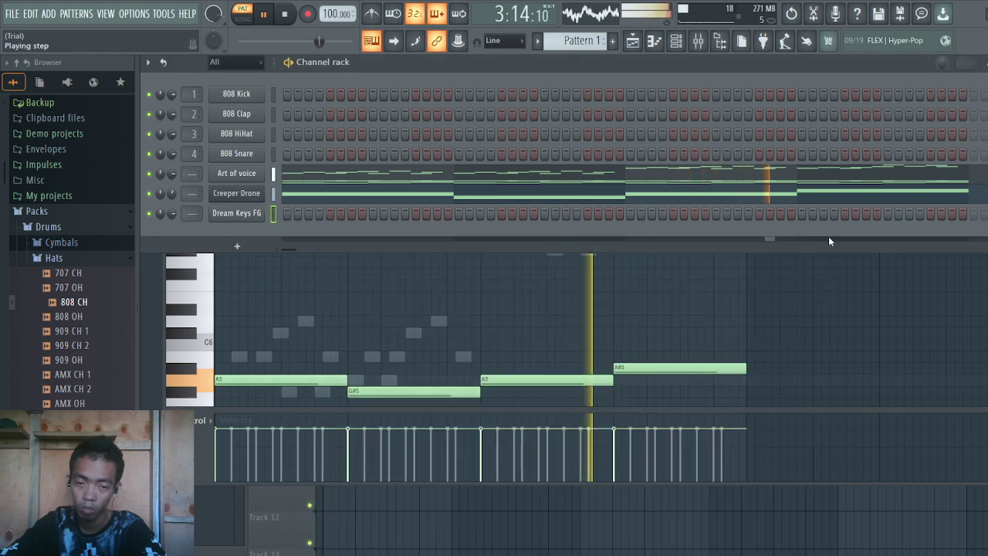
pyautogui.rightClick(256, 212)
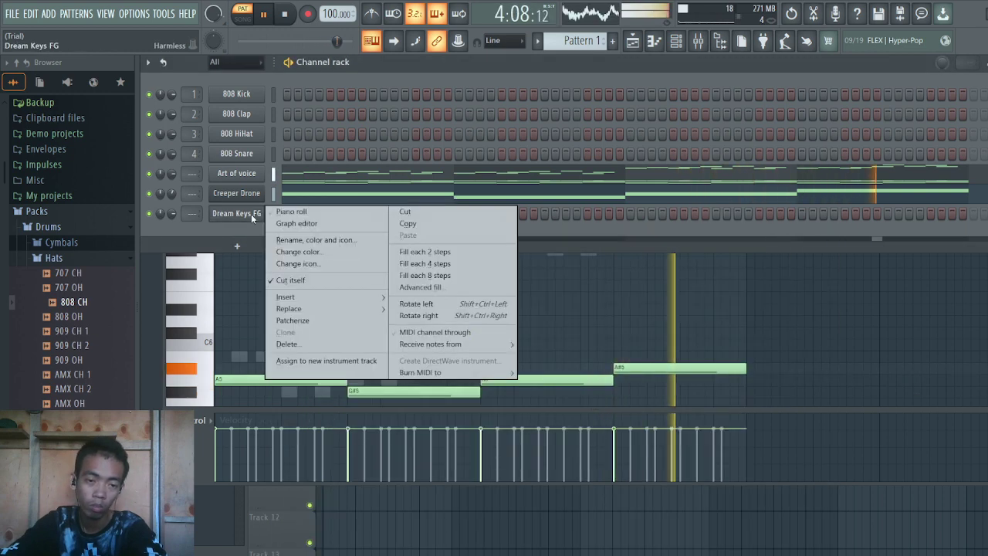
pyautogui.click(293, 213)
pyautogui.scroll(-5, 378, 219)
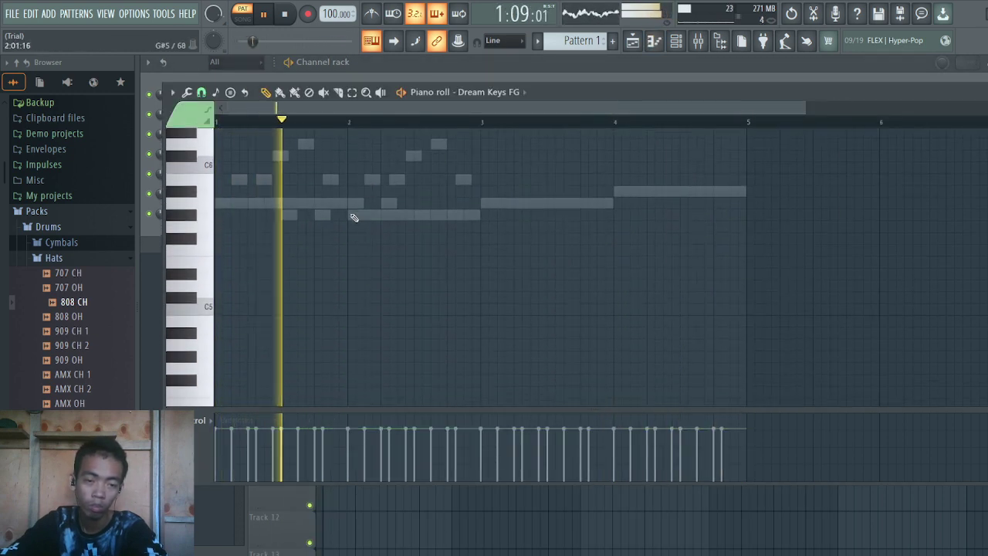
pyautogui.click(223, 204)
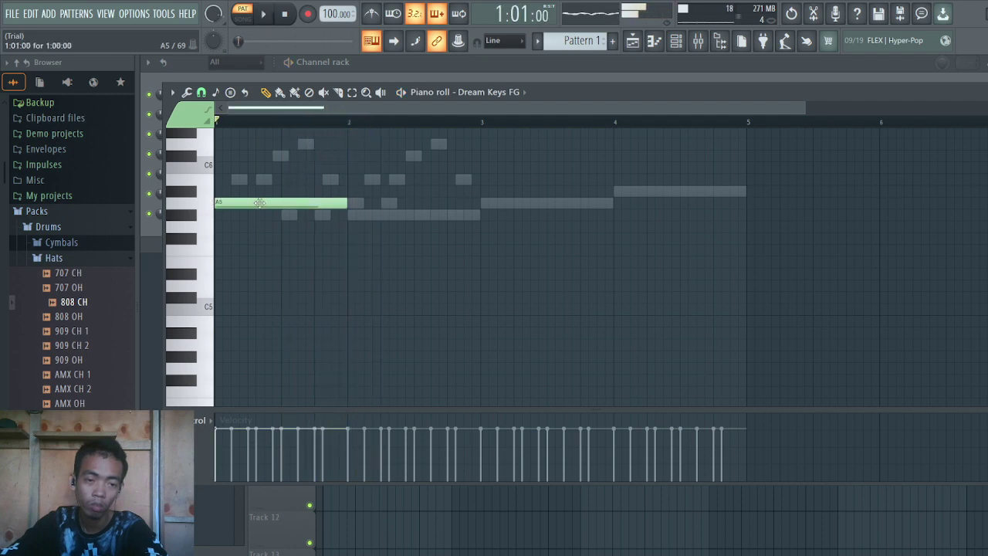
pyautogui.press('space')
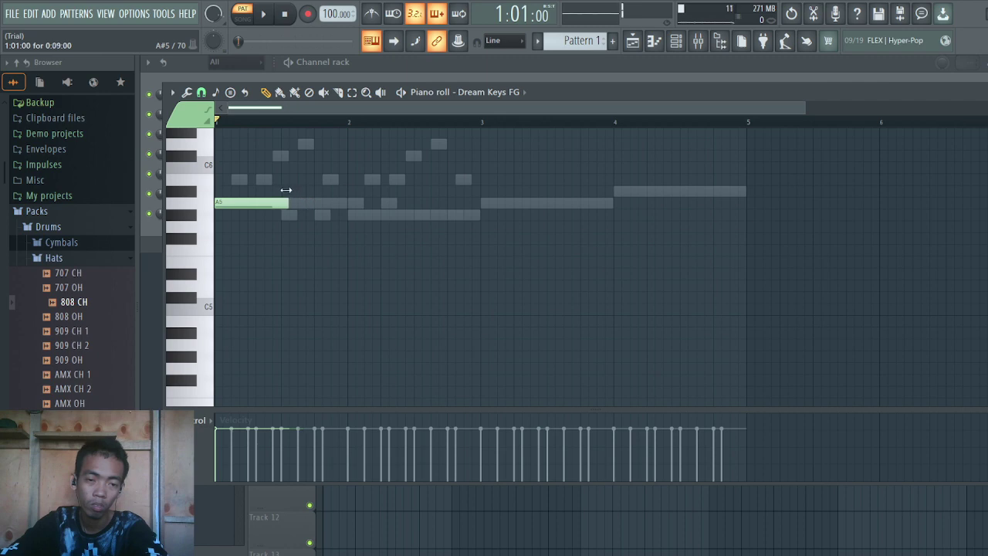
pyautogui.click(287, 203)
pyautogui.press('space')
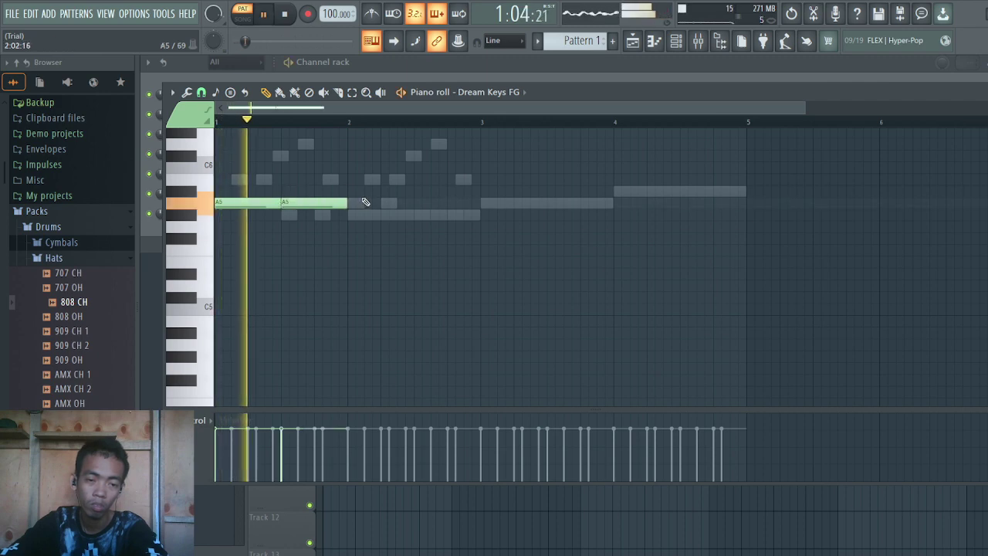
pyautogui.press('space')
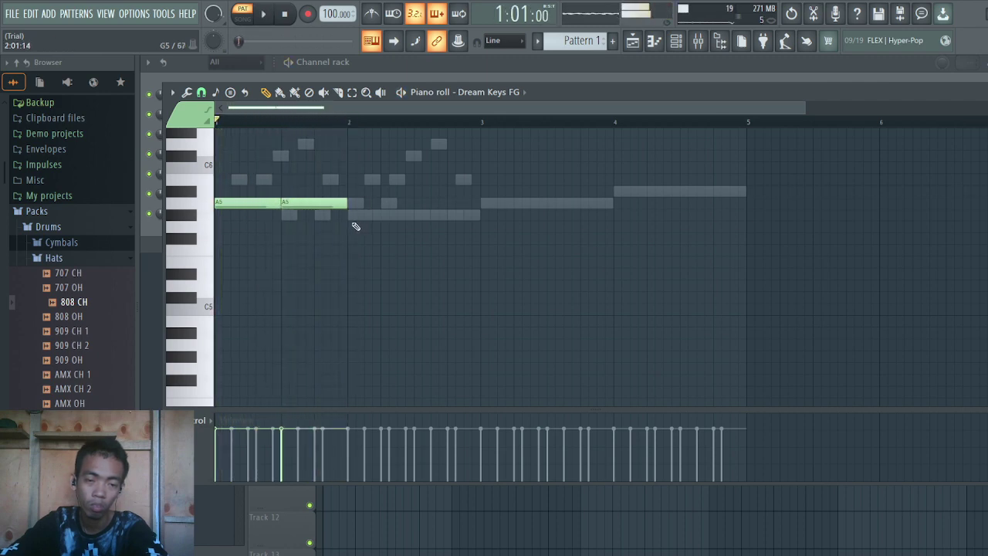
# Add pairs of half-bar notes on G#5 in bar 2, A5 in bar 3 and A#5 in bar 4, and play the pattern
pyautogui.click(349, 215)
pyautogui.click(419, 215)
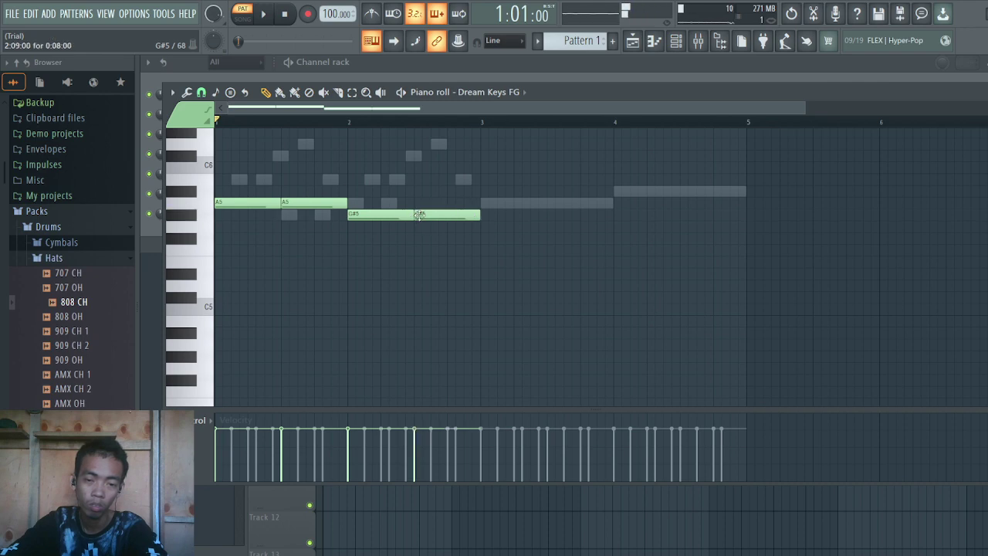
pyautogui.click(484, 203)
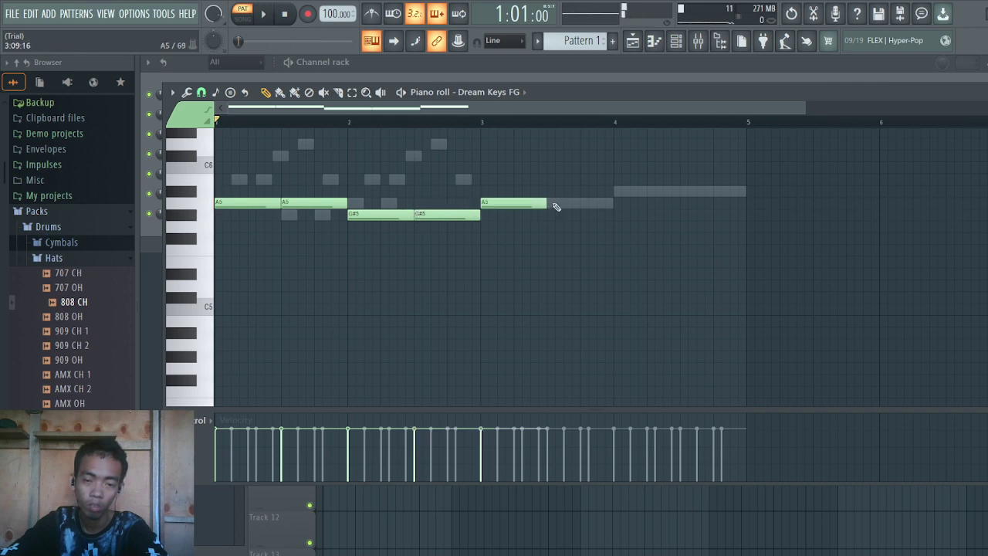
pyautogui.click(551, 202)
pyautogui.click(617, 191)
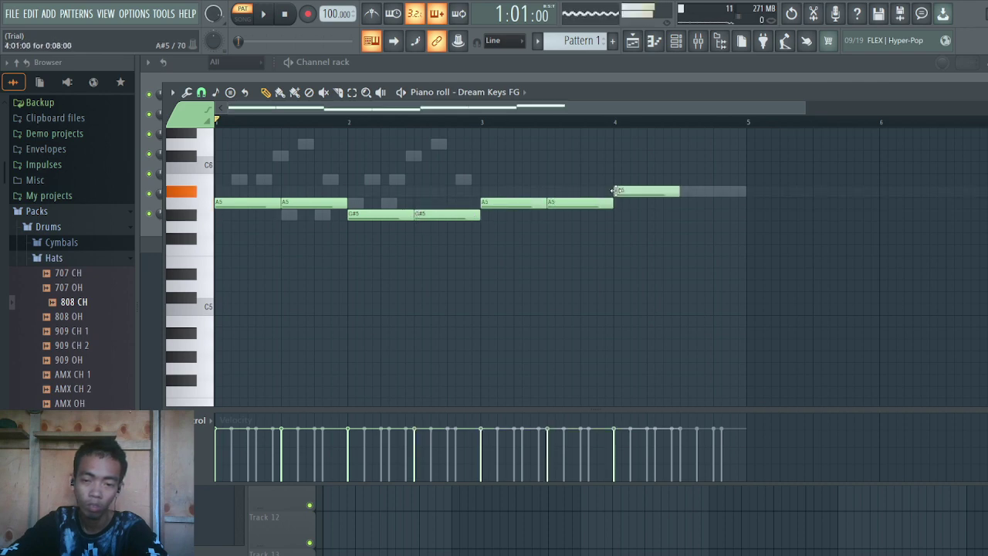
pyautogui.click(689, 193)
pyautogui.press('space')
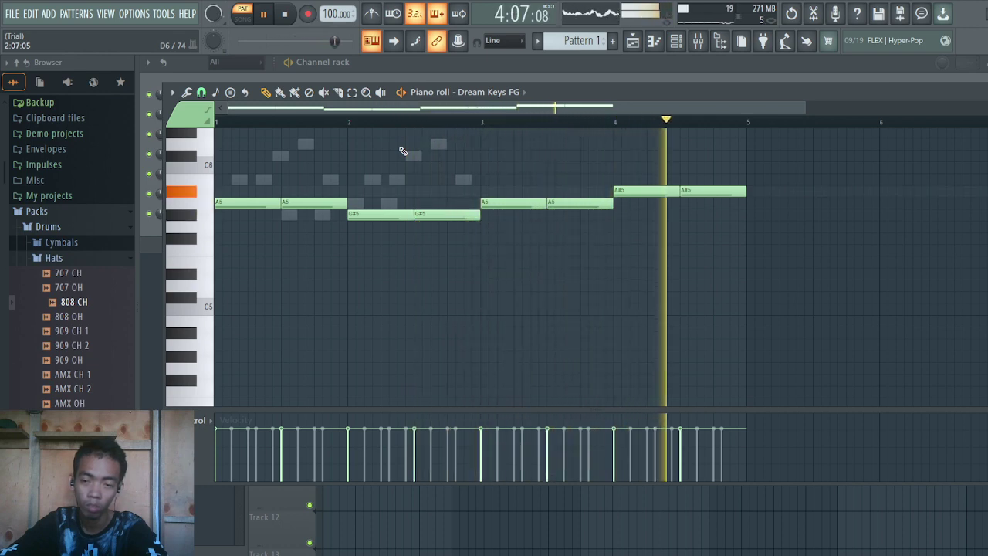
# Shorten the second A#5 note in bar 4 and fill the rest of the bar with a C#6 note, then play it
pyautogui.press('space')
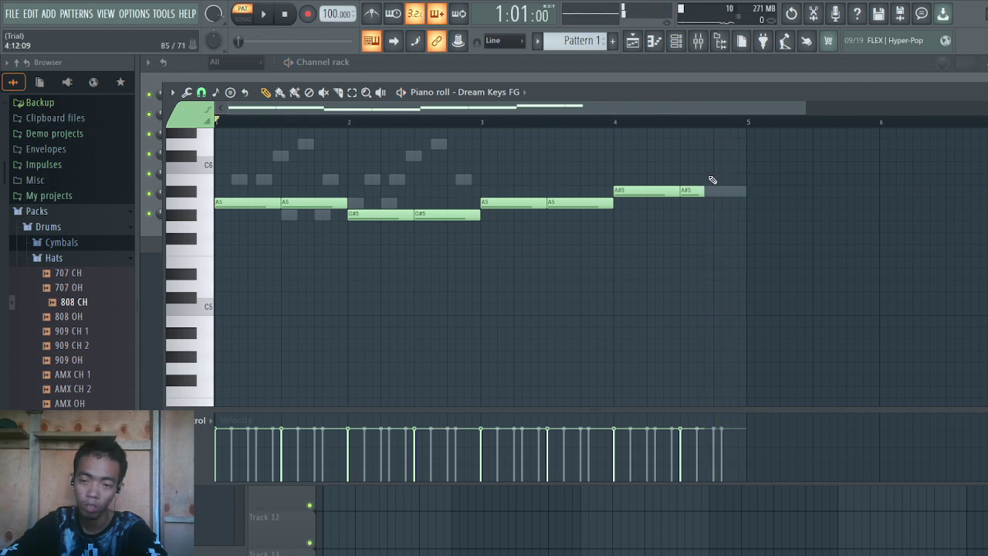
pyautogui.click(714, 169)
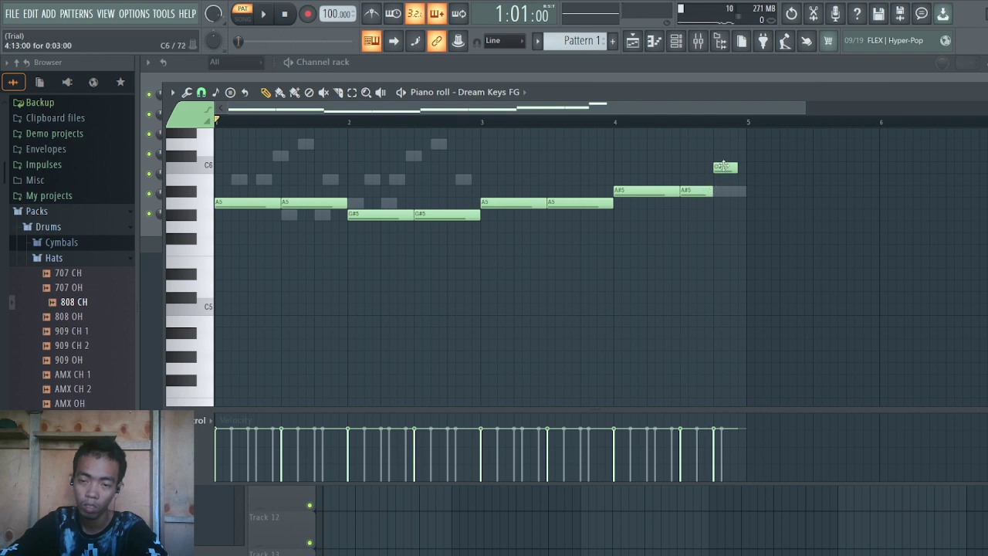
pyautogui.rightClick(723, 166)
pyautogui.click(714, 169)
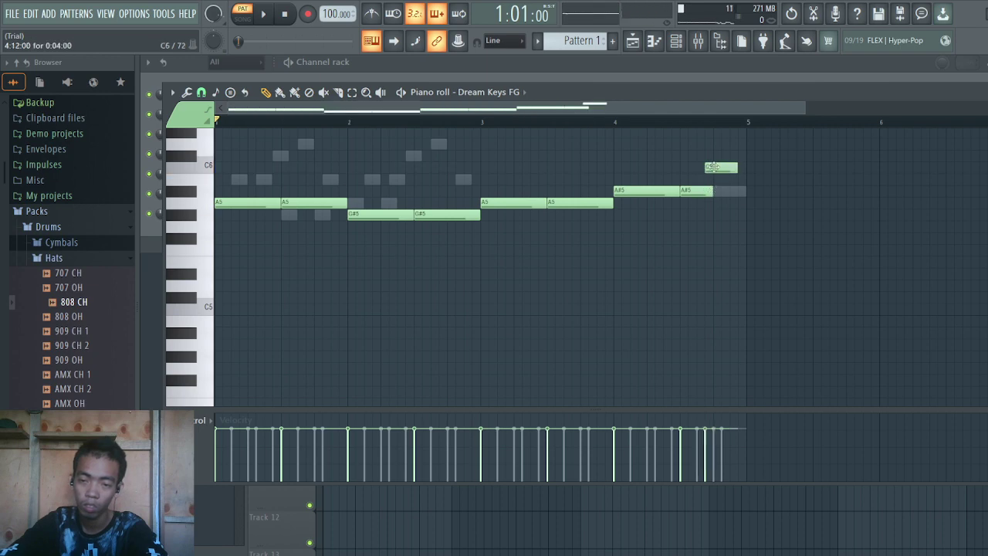
pyautogui.moveTo(726, 159); pyautogui.dragTo(724, 150)
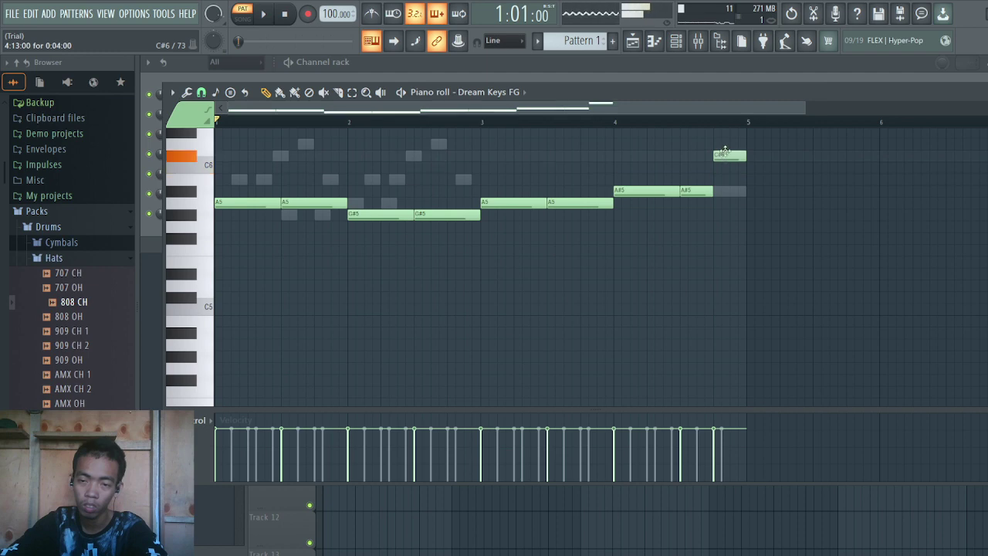
pyautogui.press('space')
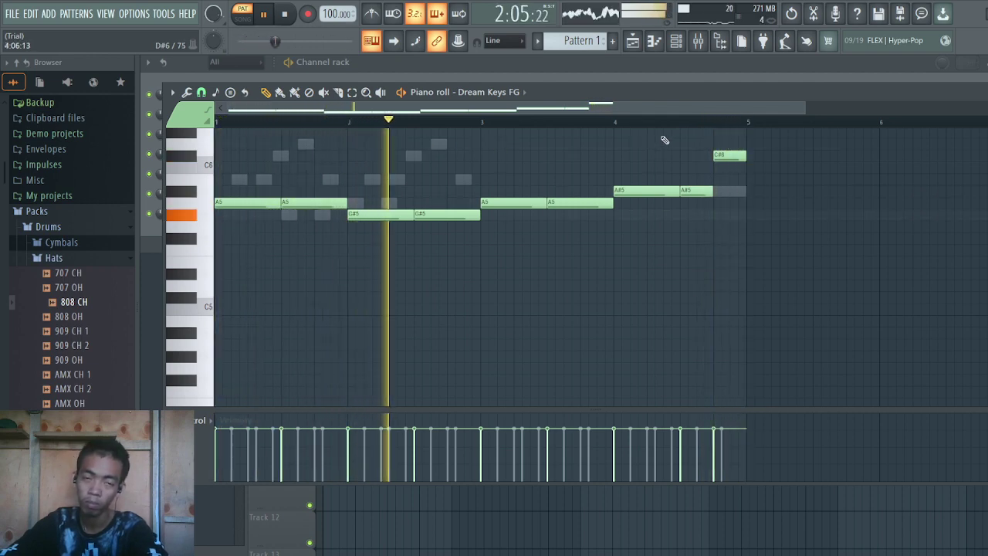
# Return to the channel rack and add a Sytrus channel with the Timpani preset
pyautogui.click(982, 63)
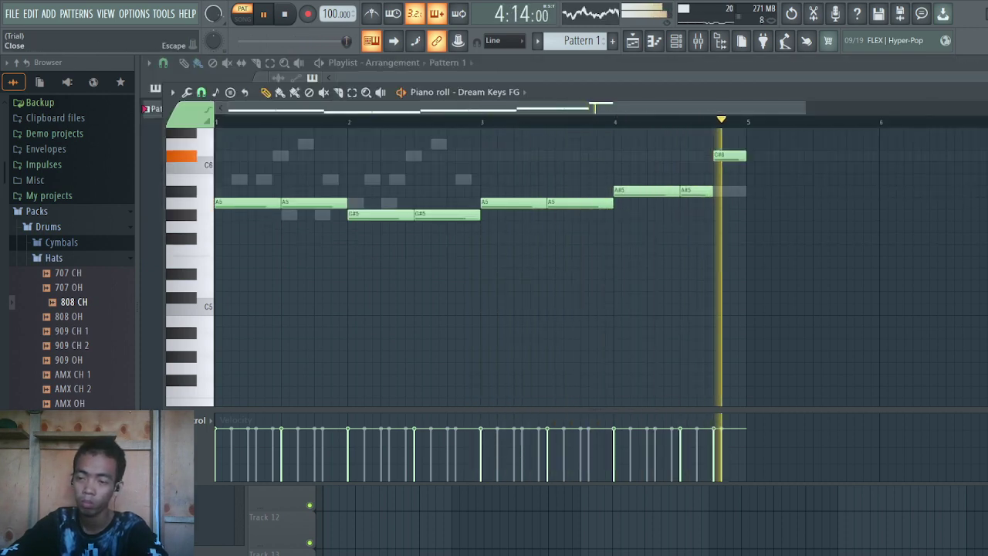
pyautogui.click(980, 92)
pyautogui.click(676, 43)
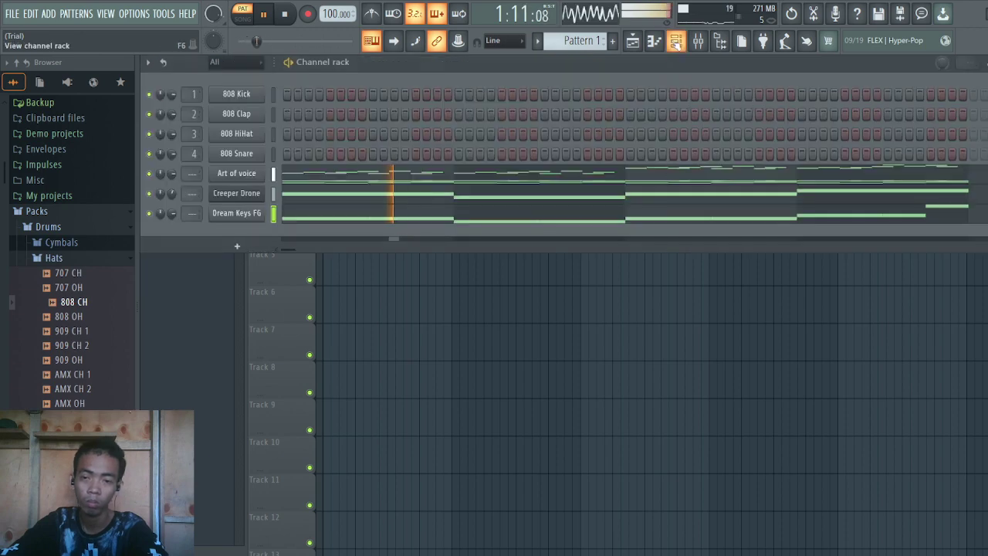
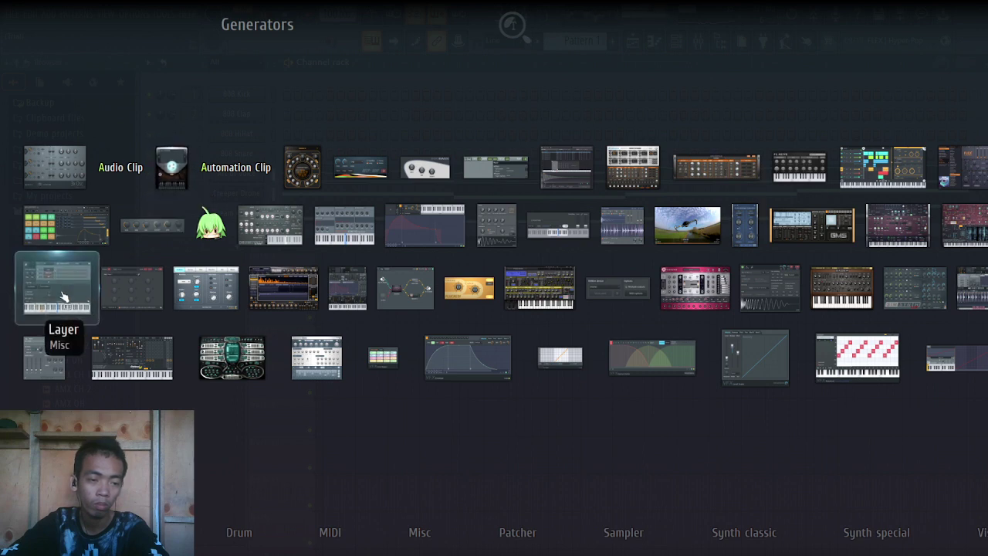
pyautogui.click(151, 376)
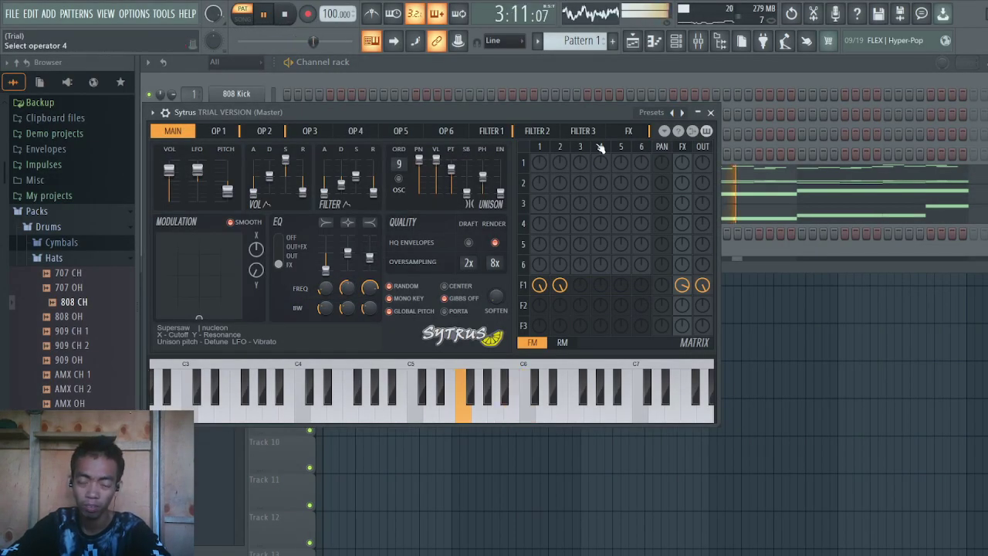
pyautogui.click(650, 113)
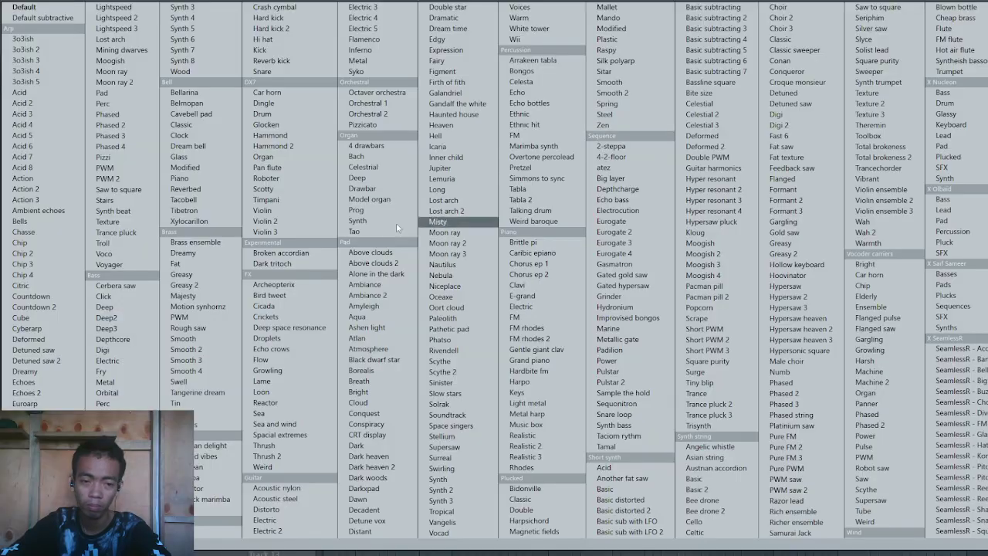
pyautogui.click(266, 200)
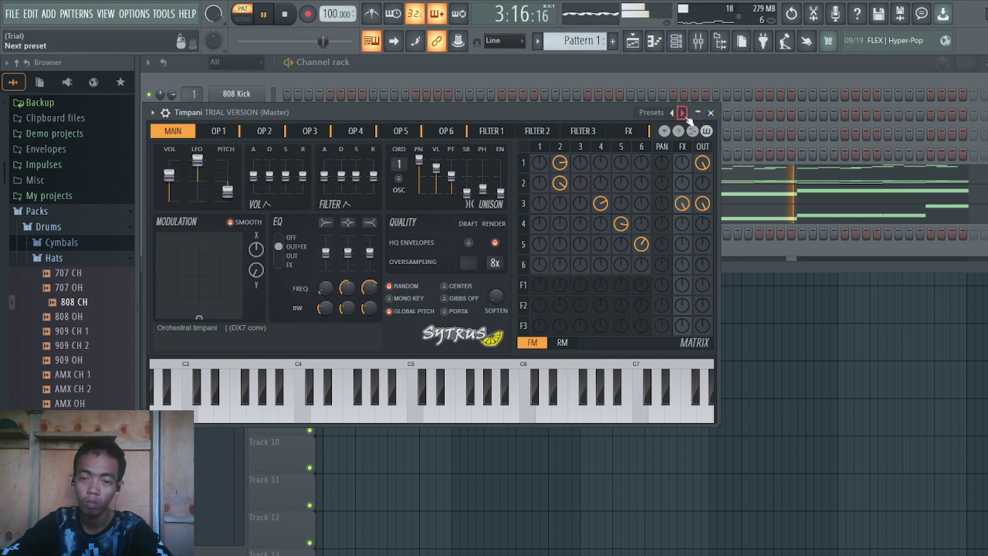
pyautogui.click(711, 114)
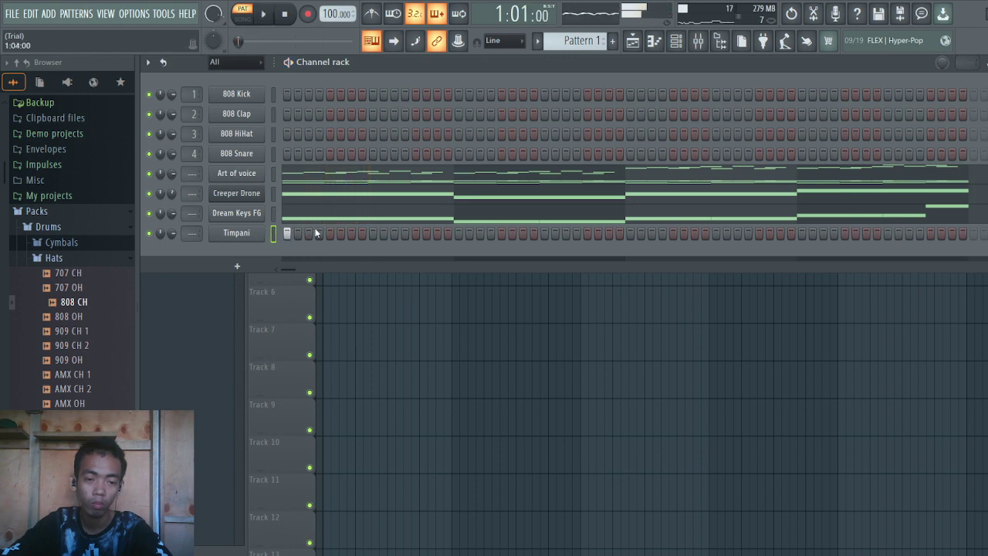
# Place a Timpani hit on the first step of each of the four bars and play the pattern
pyautogui.press('space')
pyautogui.press('space')
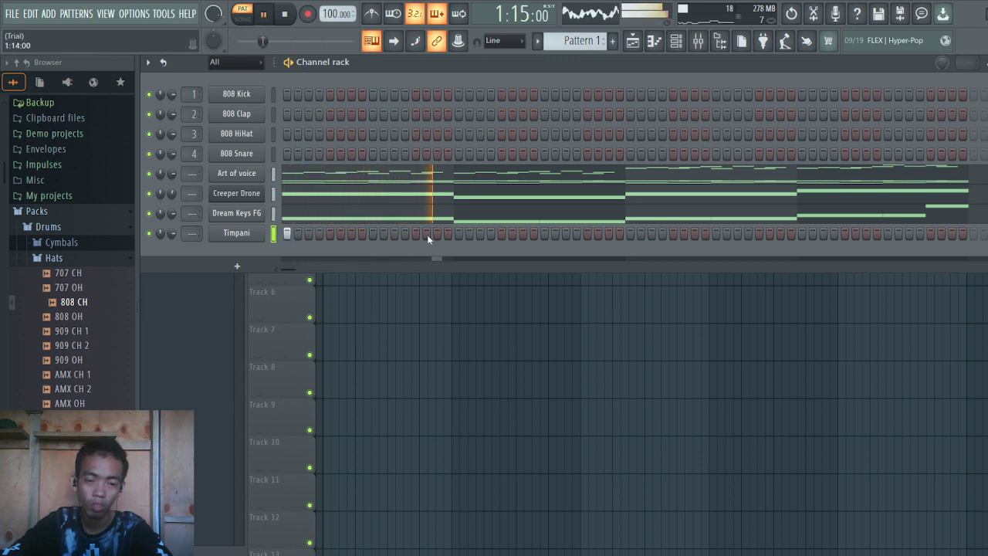
pyautogui.click(458, 234)
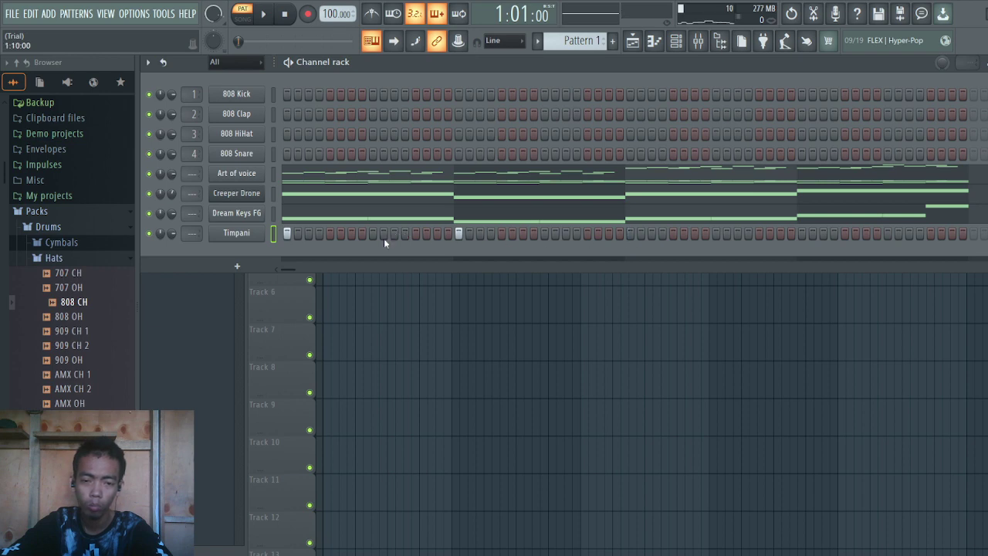
pyautogui.click(630, 234)
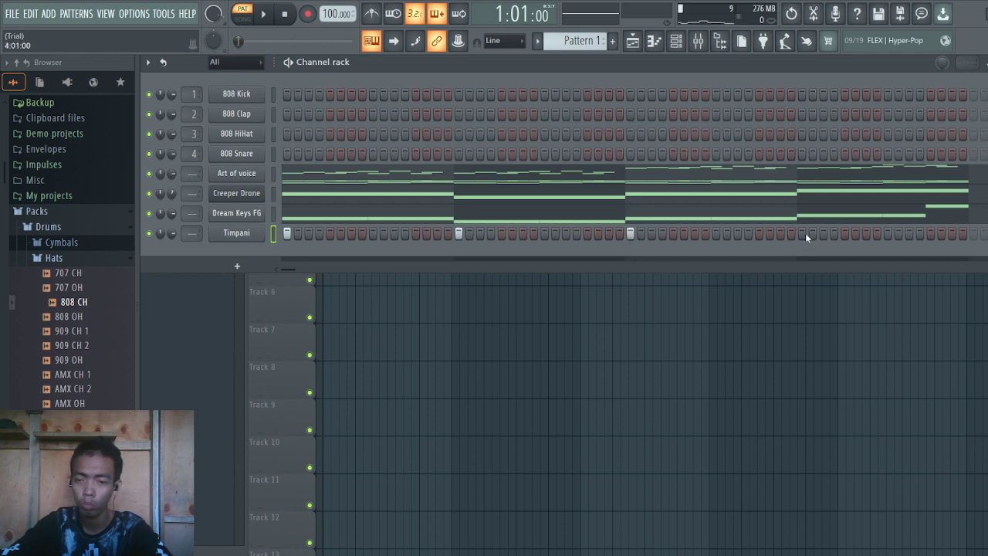
pyautogui.press('space')
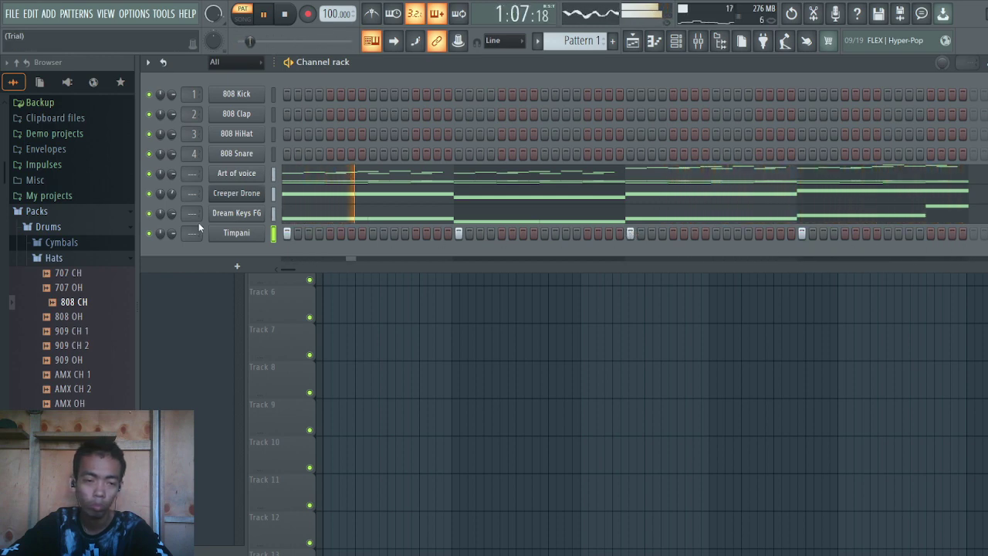
pyautogui.rightClick(236, 233)
pyautogui.click(297, 242)
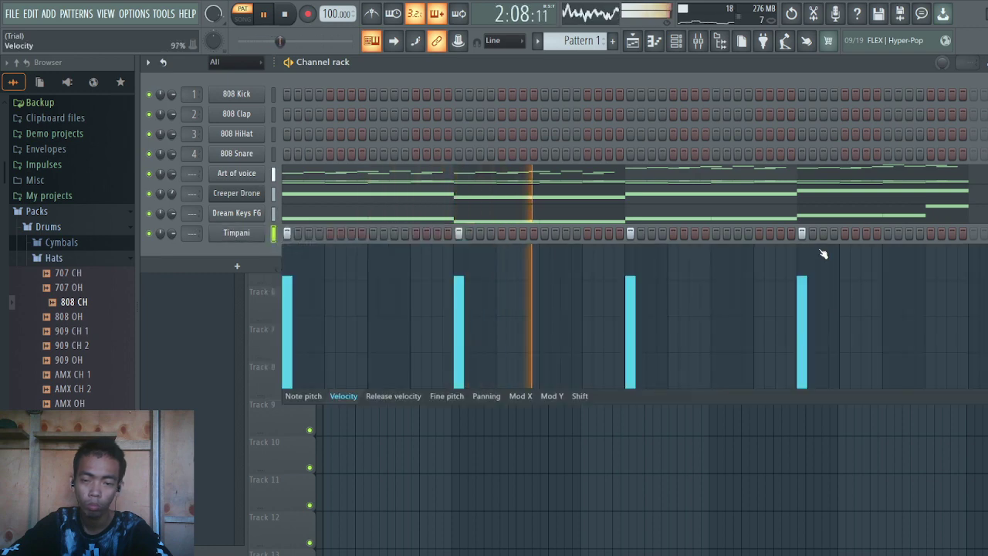
pyautogui.rightClick(241, 234)
pyautogui.click(297, 243)
# Open the Timpani channel's piano roll, raise the bar 2 hit to D5 and play the pattern
pyautogui.rightClick(243, 235)
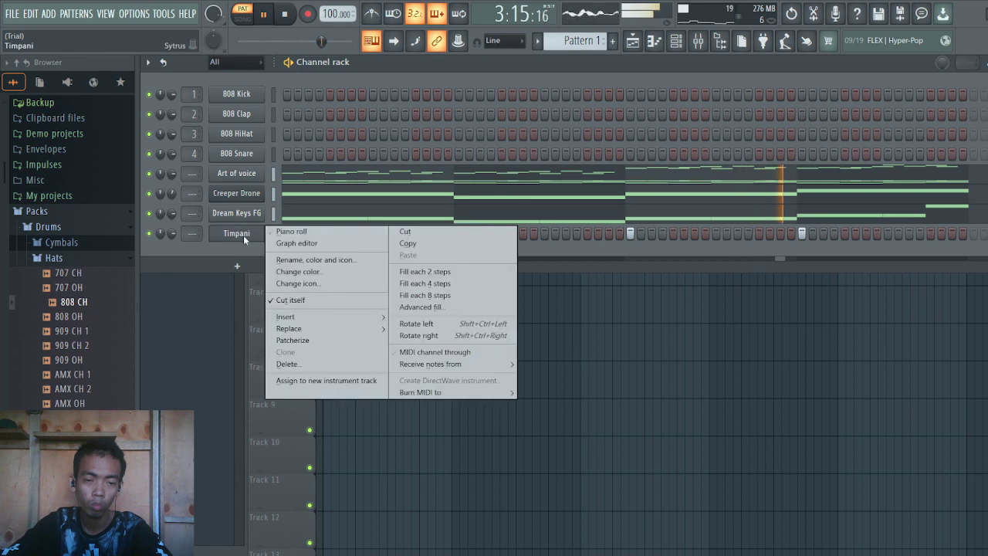
pyautogui.click(292, 233)
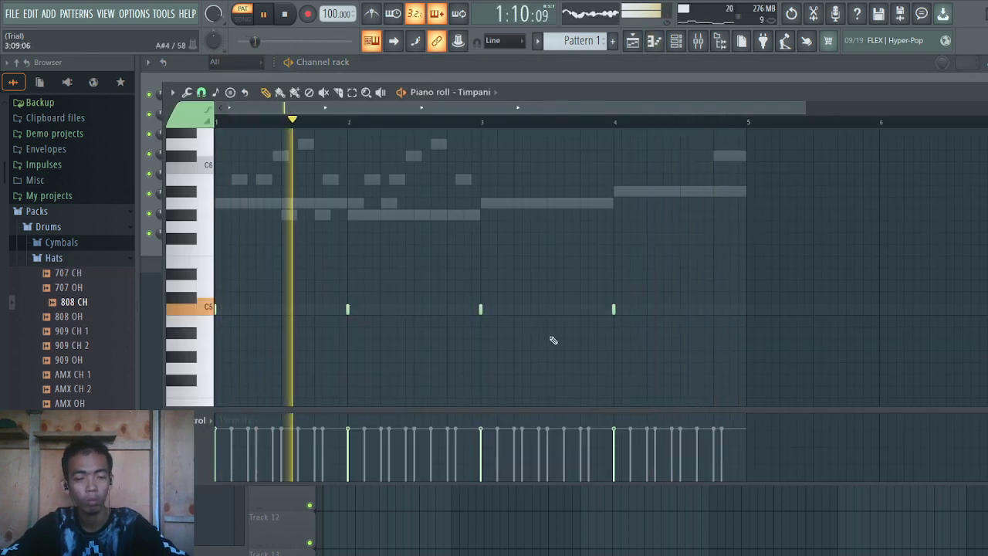
pyautogui.press('space')
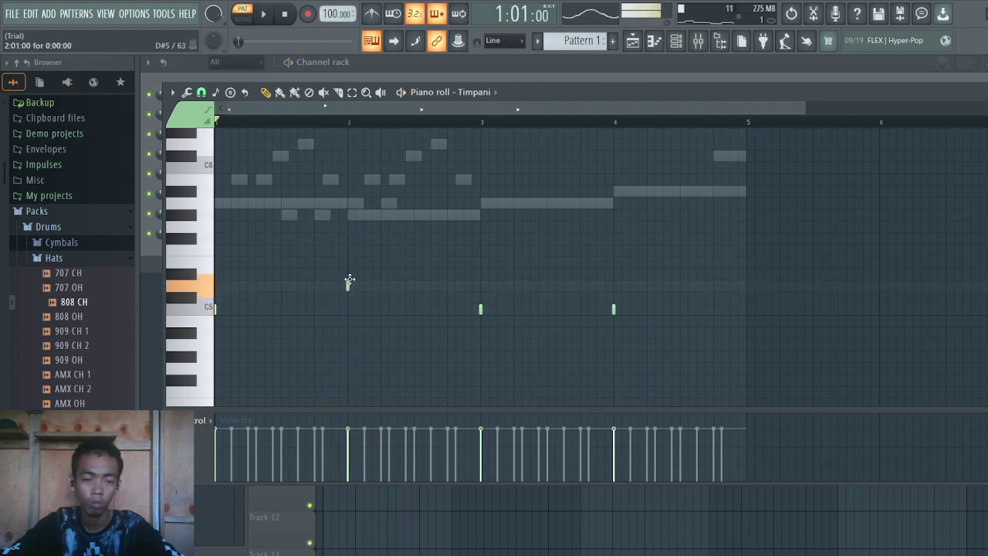
pyautogui.press('space')
# Add a Timpani hit at C5 on step 13 of bar 1 and play the pattern
pyautogui.press('space')
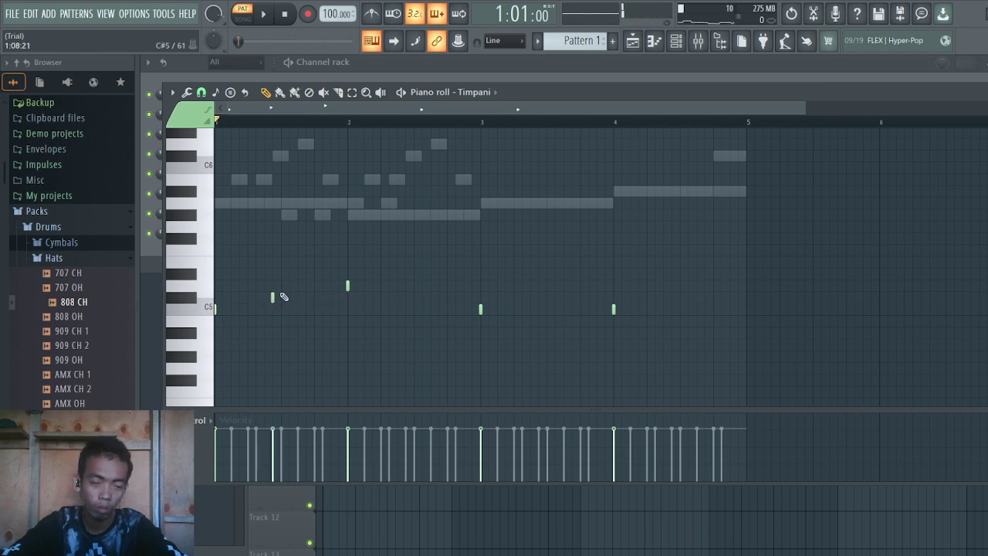
pyautogui.keyDown('ctrl'); pyautogui.scroll(5, 283, 297); pyautogui.keyUp('ctrl')
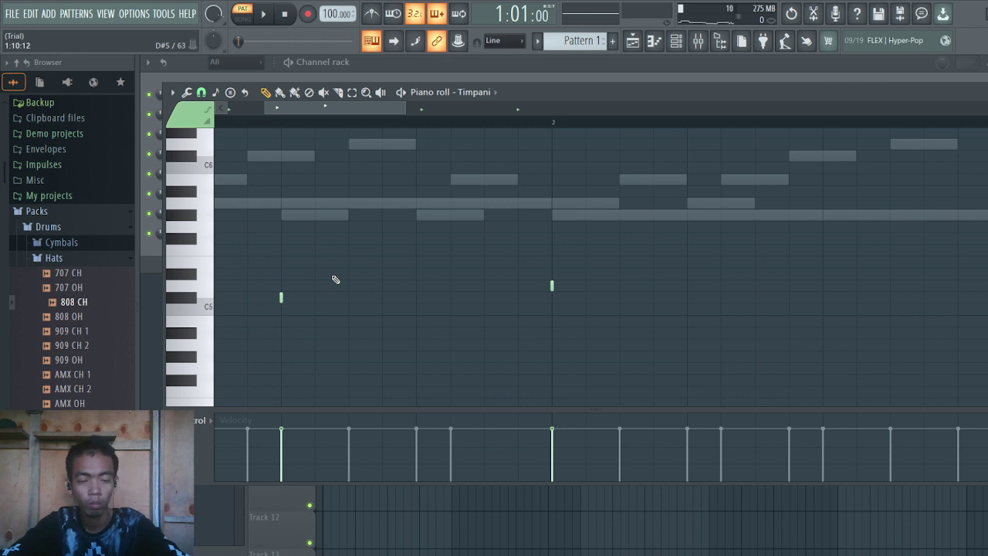
pyautogui.keyDown('ctrl'); pyautogui.scroll(-4, 337, 278); pyautogui.keyUp('ctrl')
pyautogui.press('space')
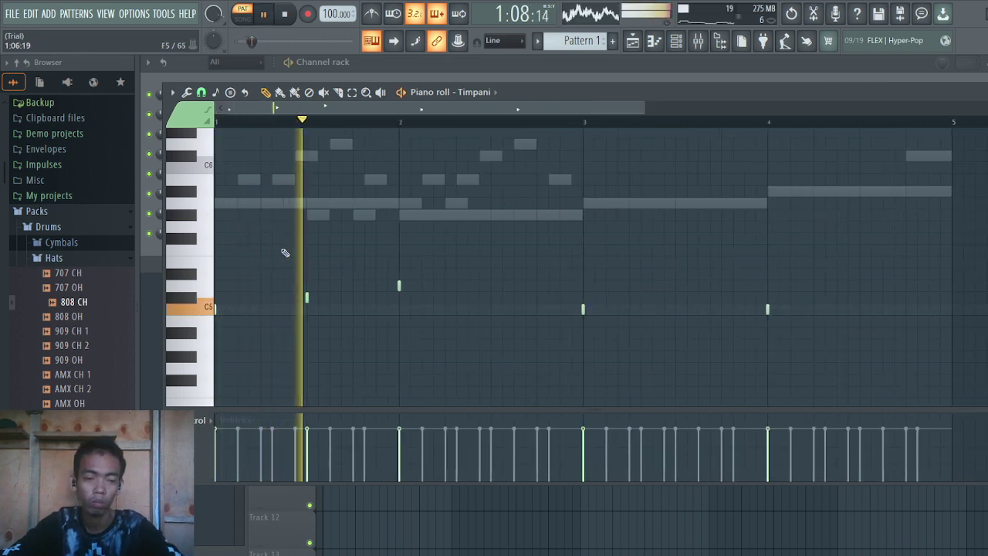
pyautogui.press('space')
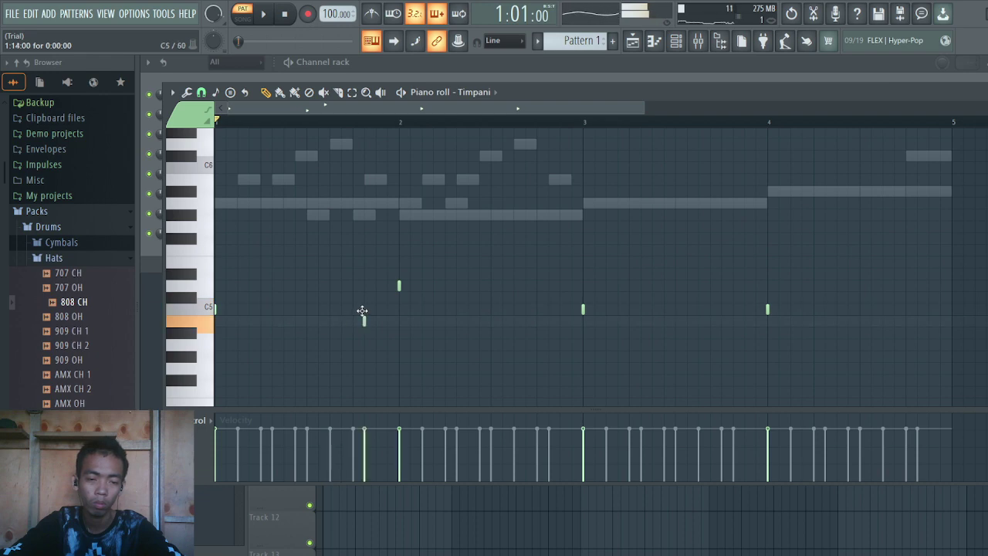
pyautogui.press('space')
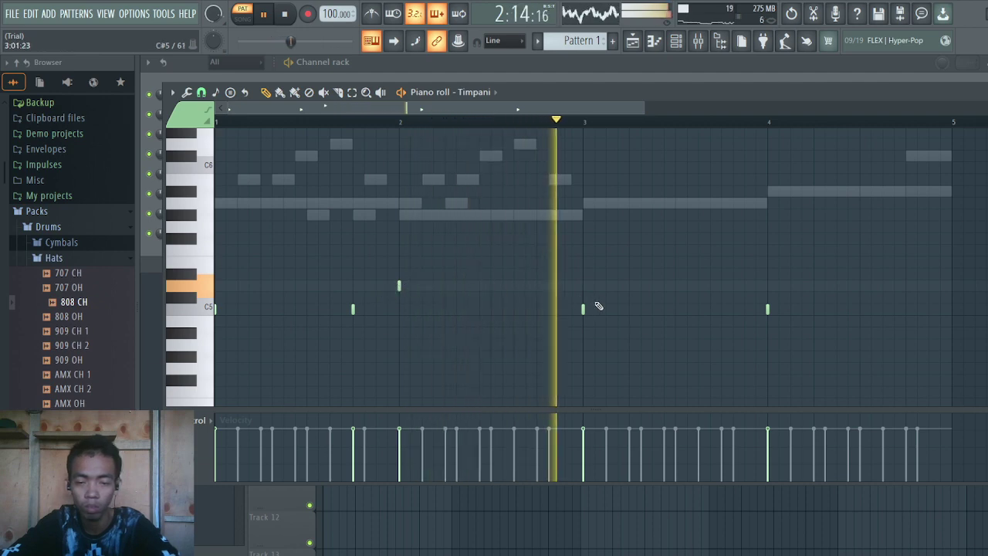
# Lower the bar 3 Timpani hit to A#4, add bar 4 hits at C5 on step 9 and C#5 on step 13, and play the pattern
pyautogui.press('space')
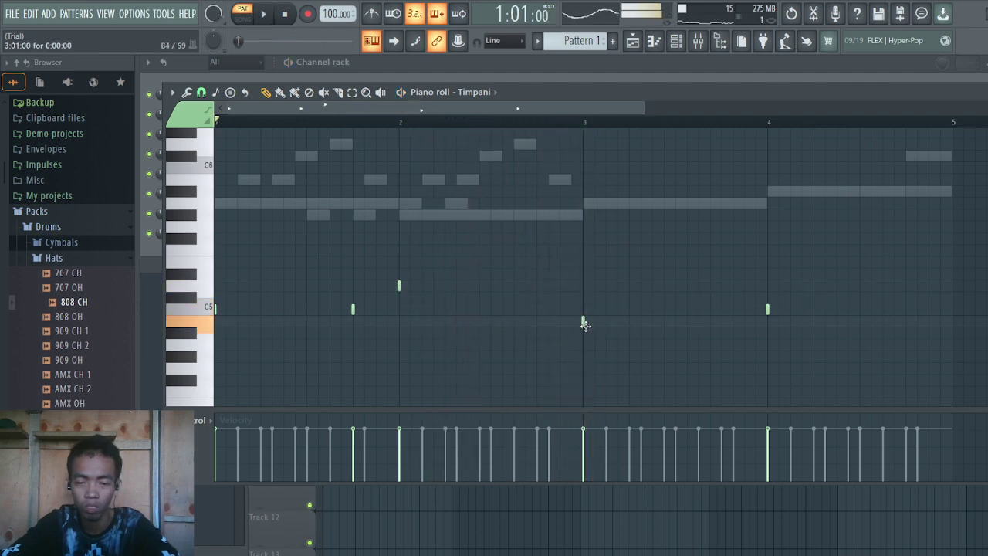
pyautogui.press('space')
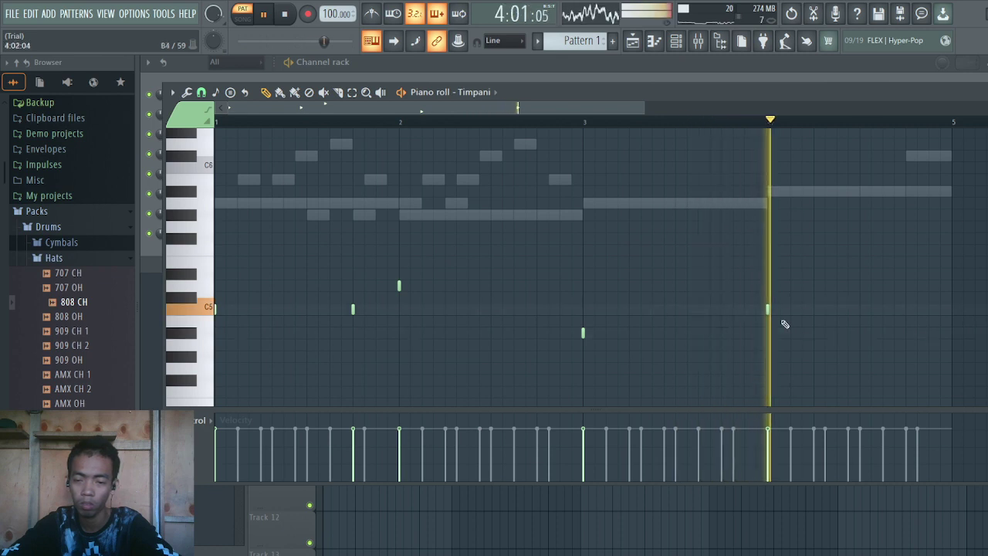
pyautogui.click(859, 308)
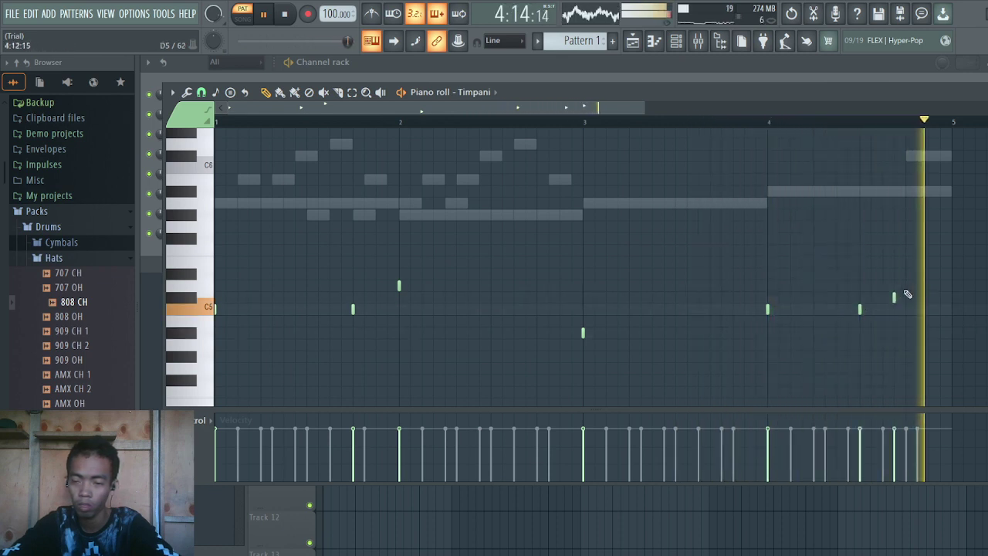
pyautogui.press('space')
pyautogui.press('space')
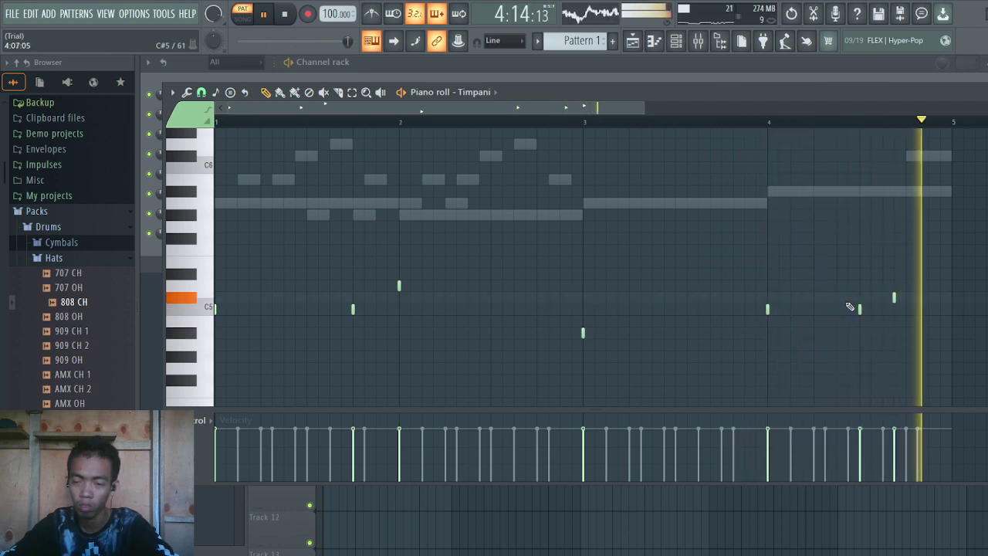
pyautogui.press('space')
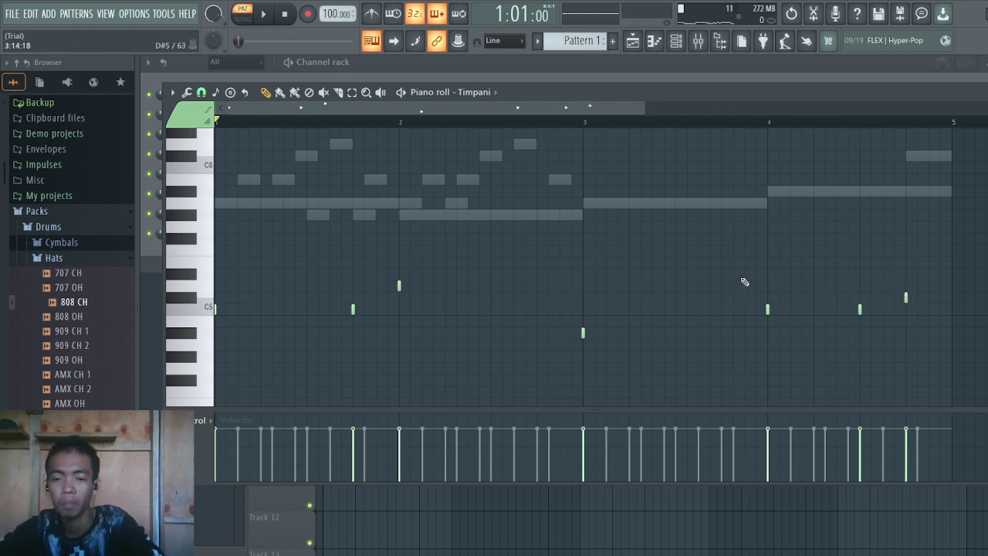
pyautogui.click(663, 203)
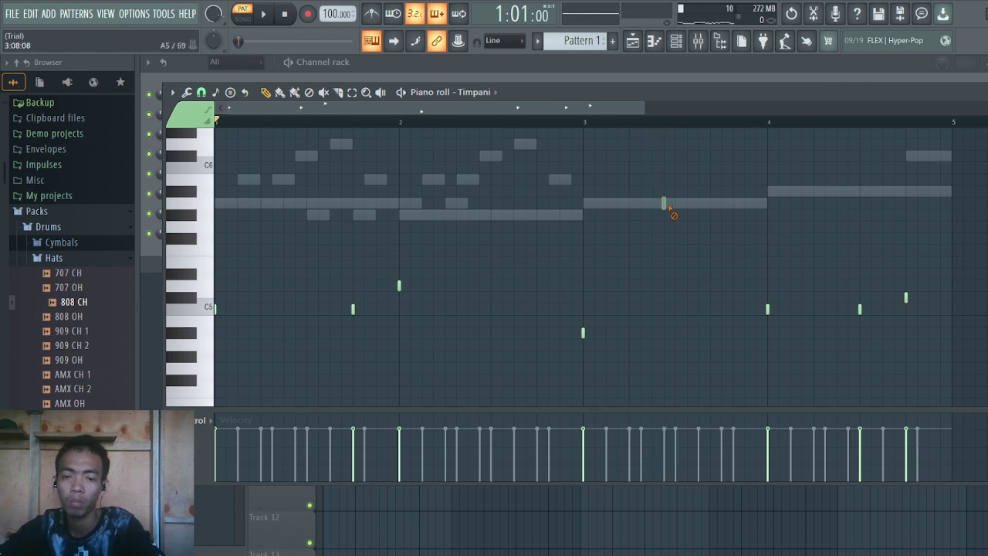
pyautogui.press('space')
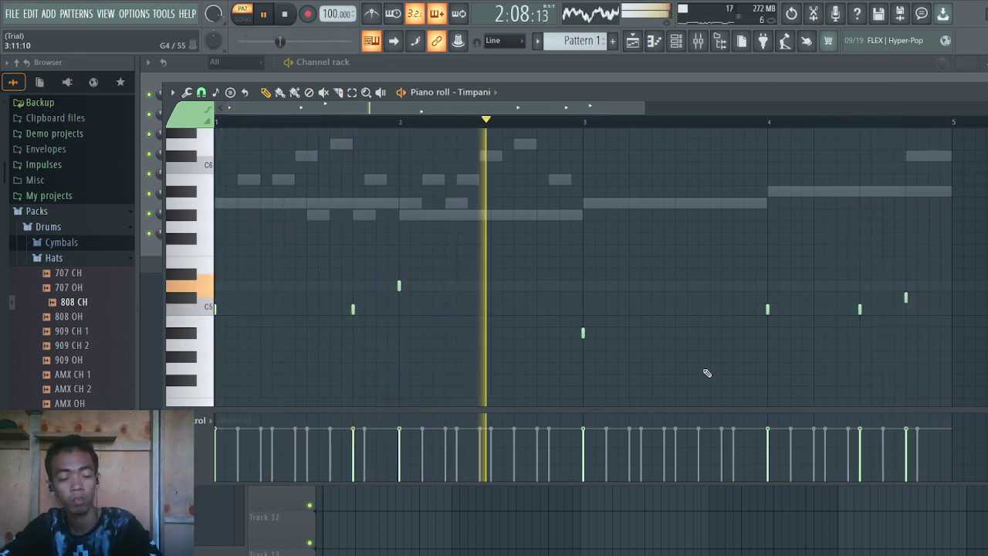
# Lengthen all Timpani notes to four steps and raise the bar 3 note to C5
pyautogui.hotkey('ctrl', 'a')
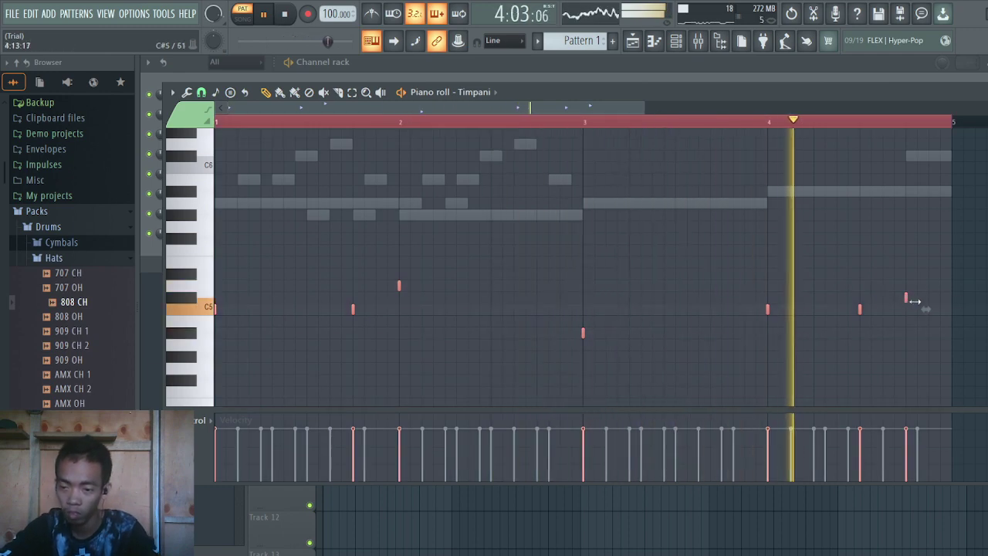
pyautogui.moveTo(907, 302); pyautogui.dragTo(952, 311)
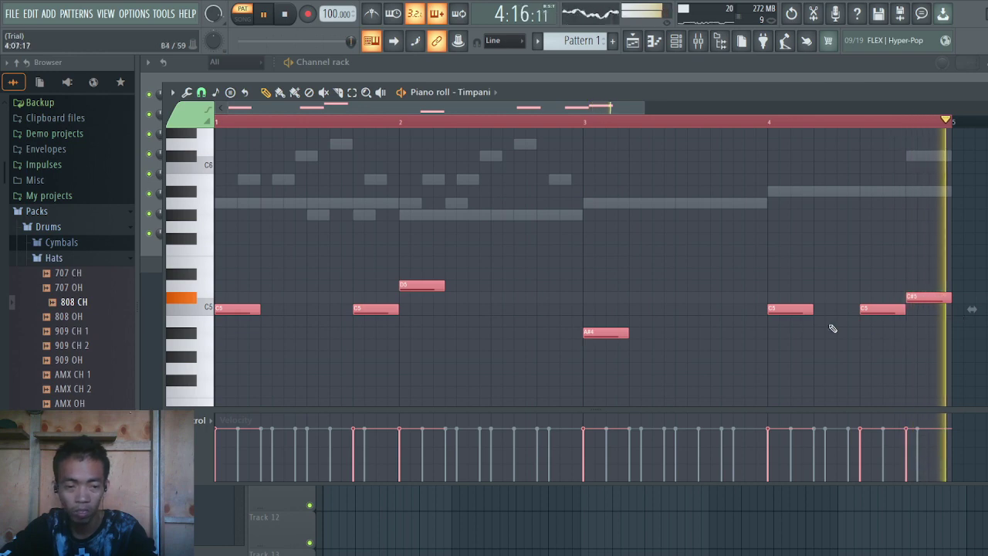
pyautogui.click(344, 366)
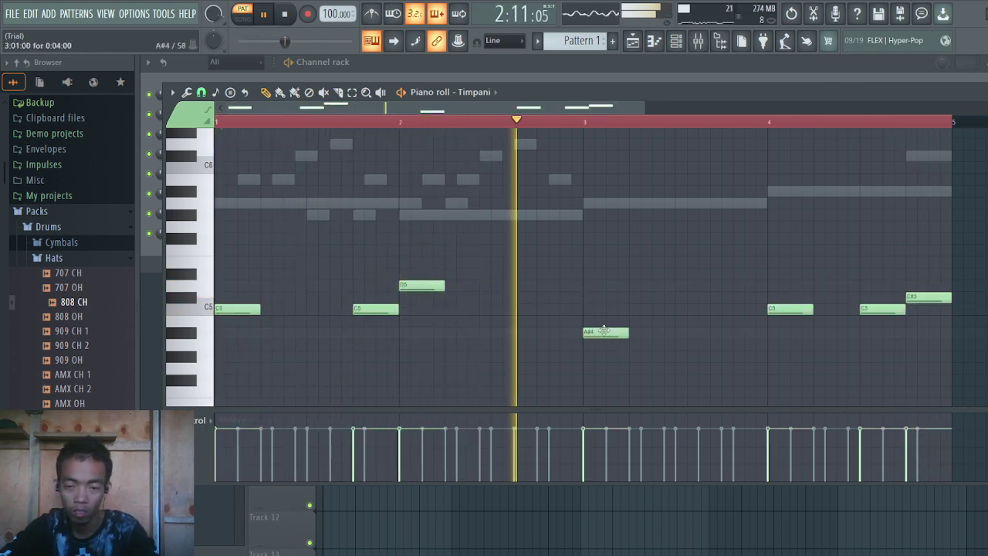
pyautogui.moveTo(607, 333); pyautogui.dragTo(604, 309)
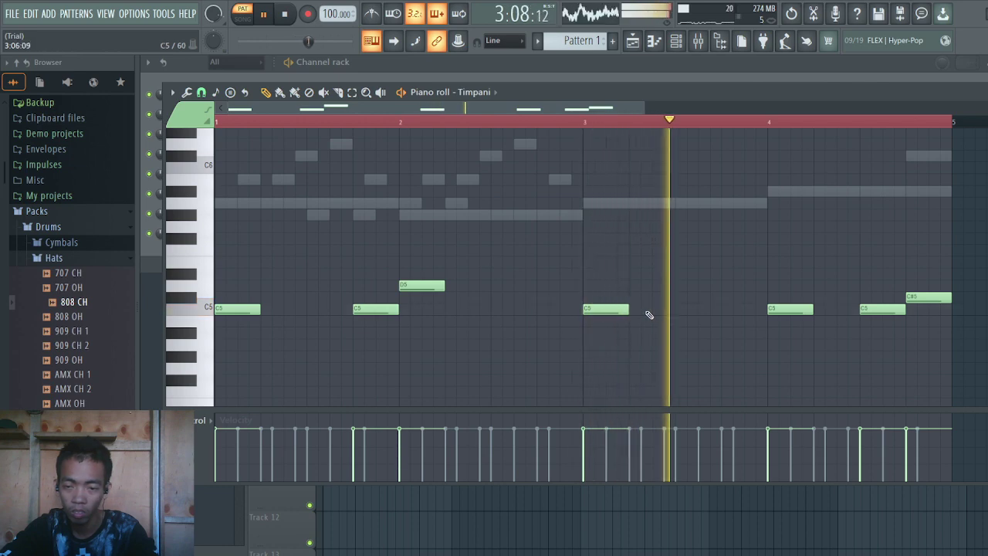
# Lengthen the first Timpani note in bar 1 to 8 steps and the D5 note in bar 2 to 12 steps, checking by playback
pyautogui.press('space')
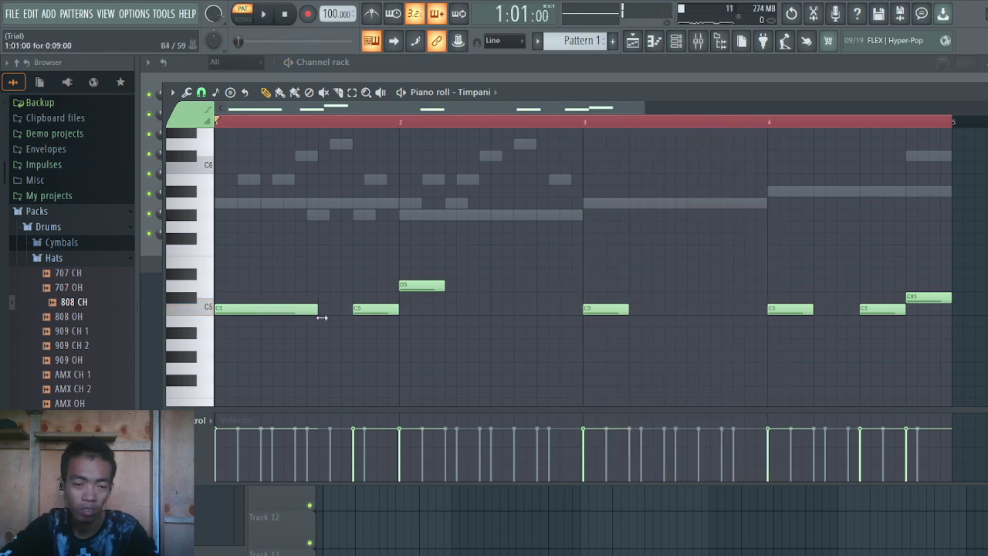
pyautogui.press('space')
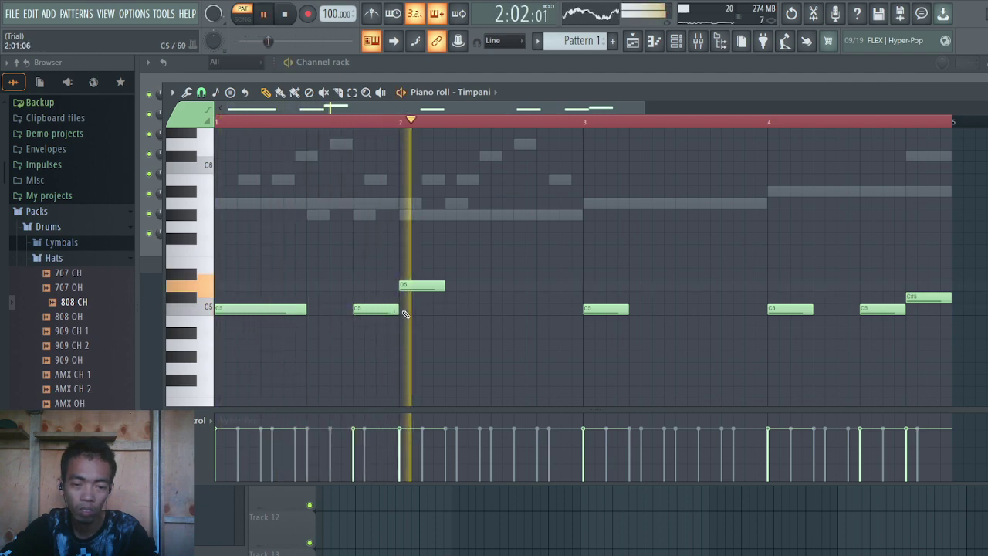
pyautogui.press('space')
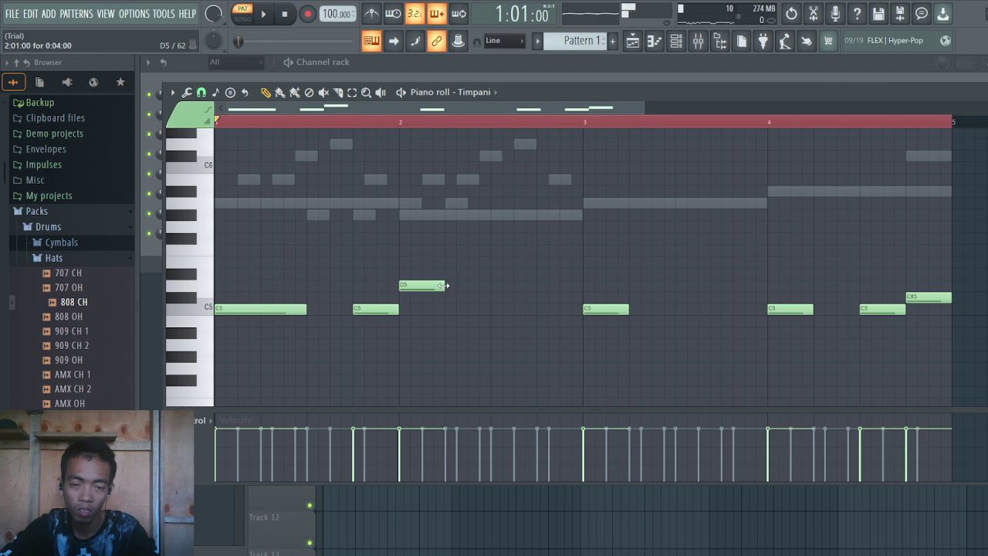
pyautogui.press('space')
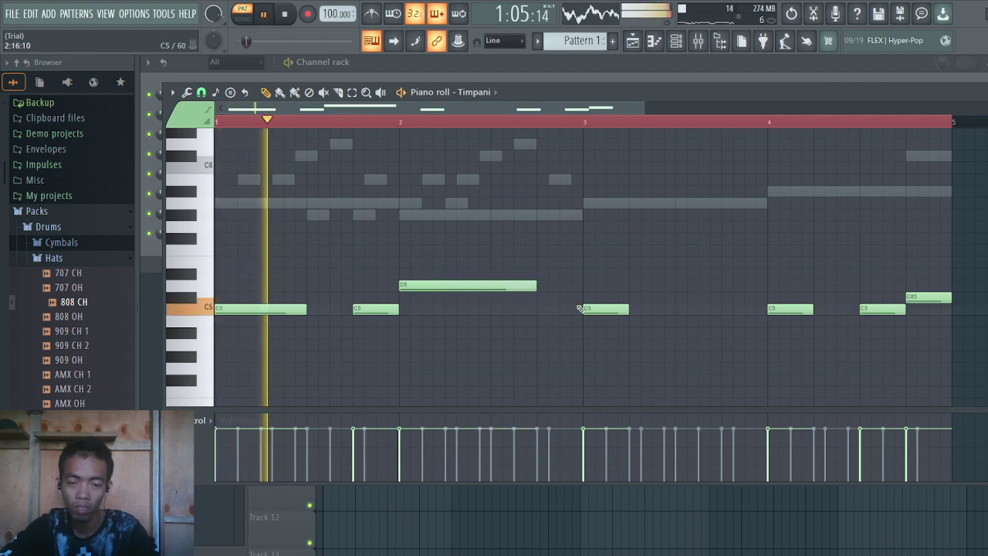
# Lengthen the bar 3 Timpani note to 12 steps and the first bar 4 note to 8 steps
pyautogui.moveTo(631, 311); pyautogui.dragTo(709, 311)
pyautogui.click(738, 332)
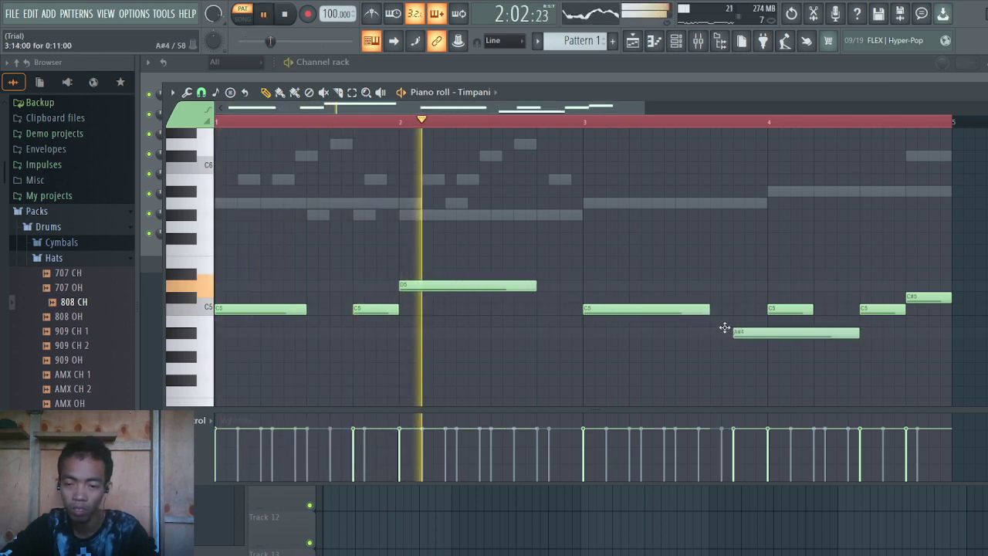
pyautogui.rightClick(745, 330)
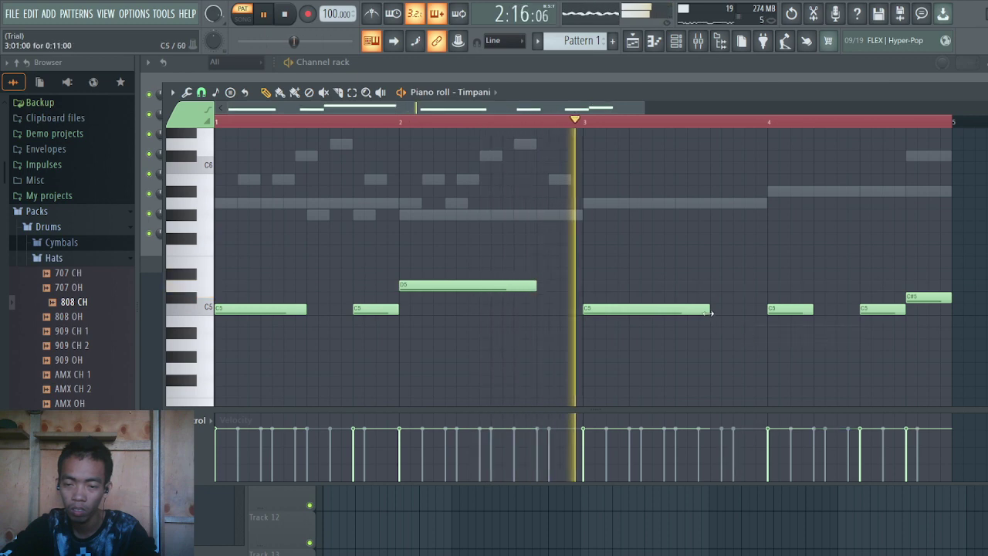
pyautogui.moveTo(708, 310); pyautogui.dragTo(720, 310)
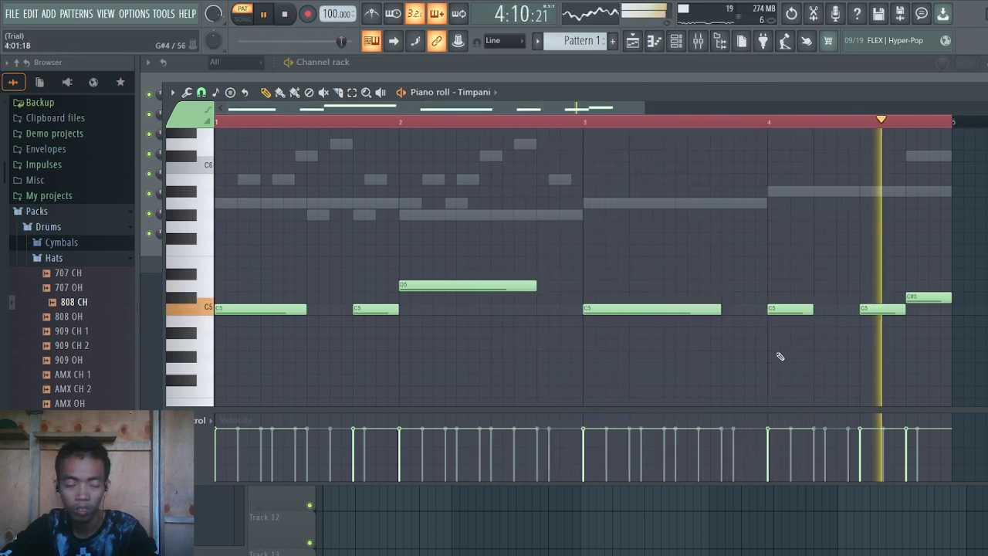
pyautogui.scroll(-2, 775, 359)
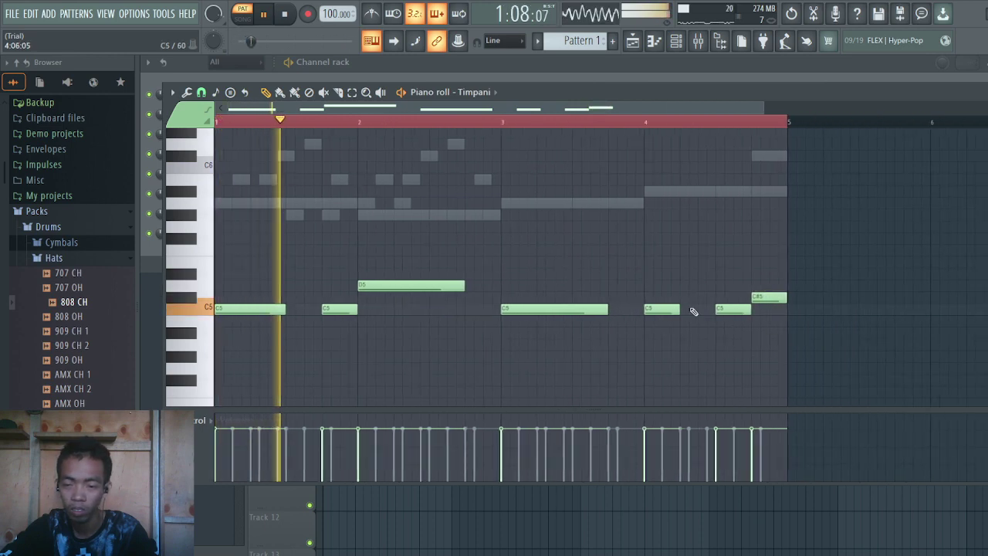
pyautogui.moveTo(678, 310); pyautogui.dragTo(717, 320)
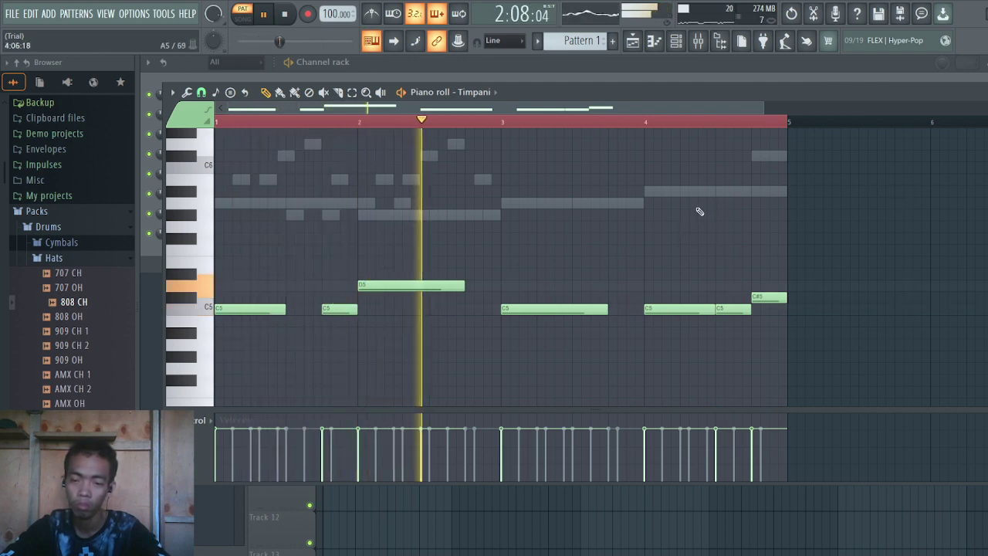
# Check the Dream Keys FG notes in the piano roll and return to the channel rack
pyautogui.doubleClick(702, 191)
pyautogui.doubleClick(768, 156)
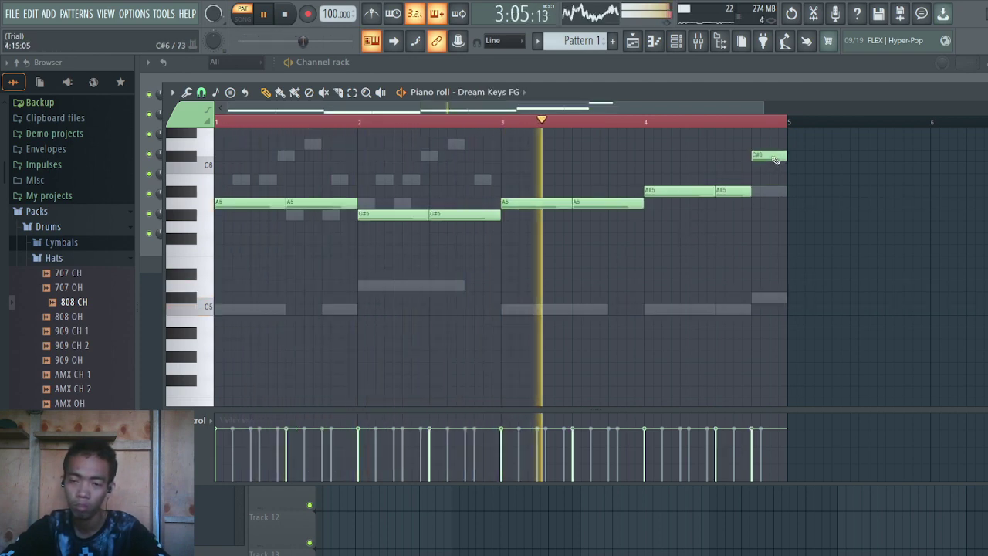
pyautogui.click(987, 91)
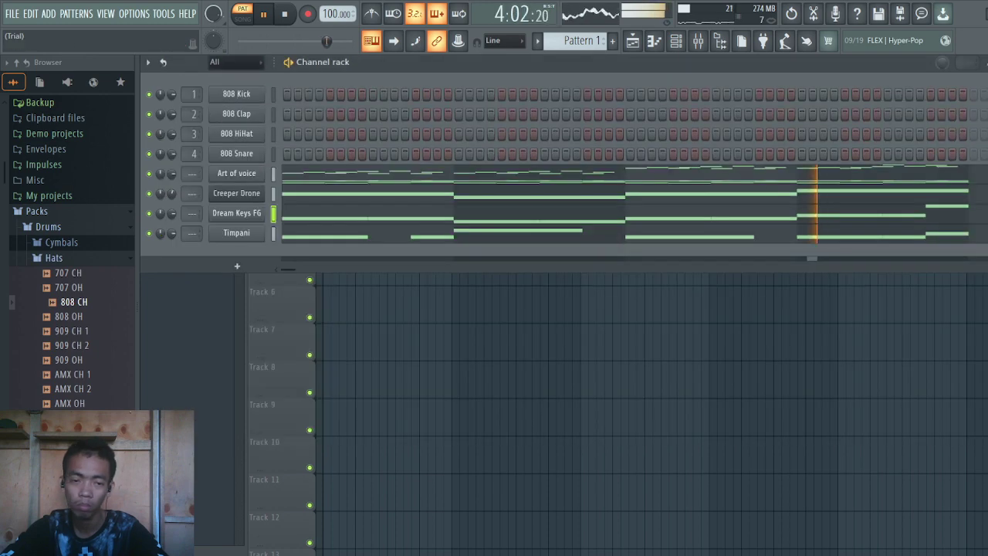
# Fill the 808 HiHat channel with a hit on every second step across the four bars
pyautogui.click(241, 267)
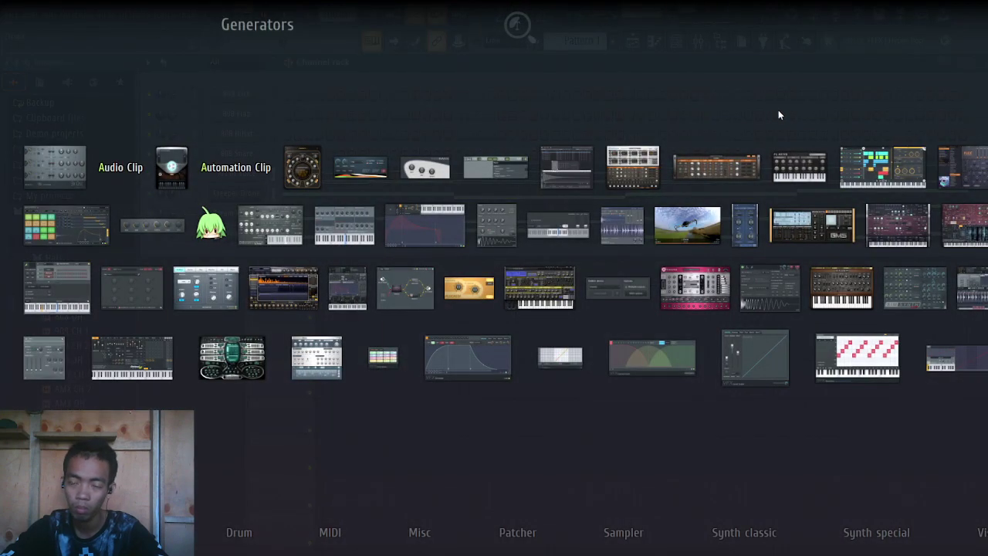
pyautogui.click(736, 106)
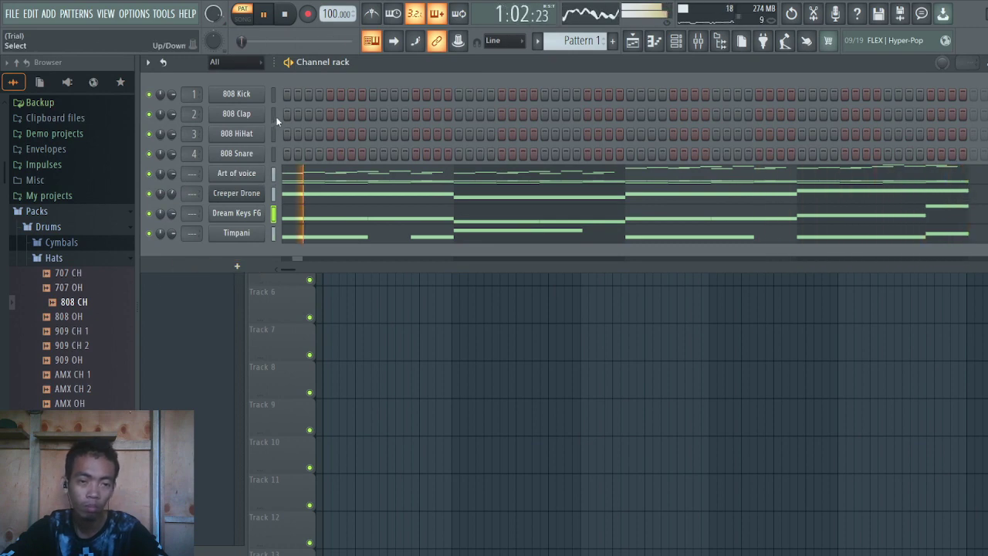
pyautogui.rightClick(236, 134)
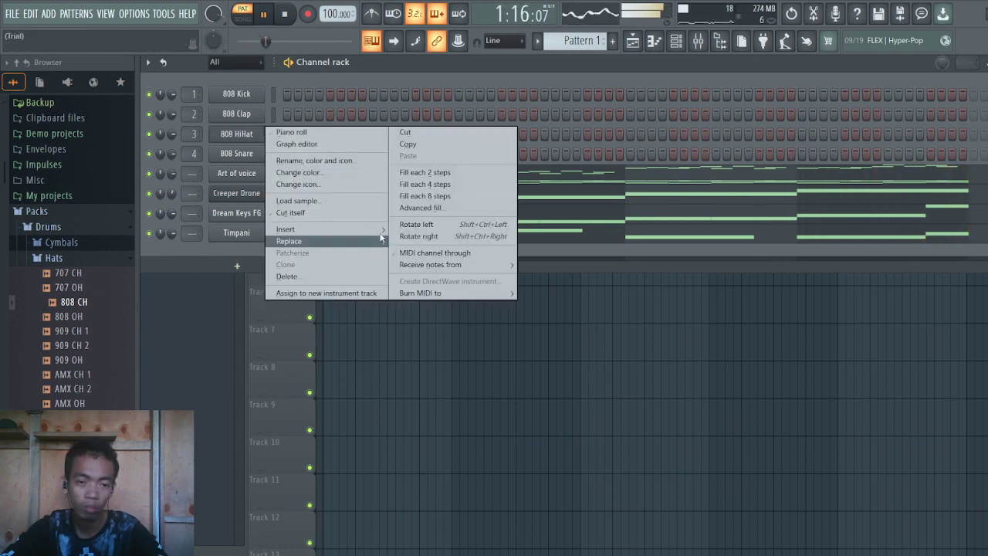
pyautogui.click(448, 184)
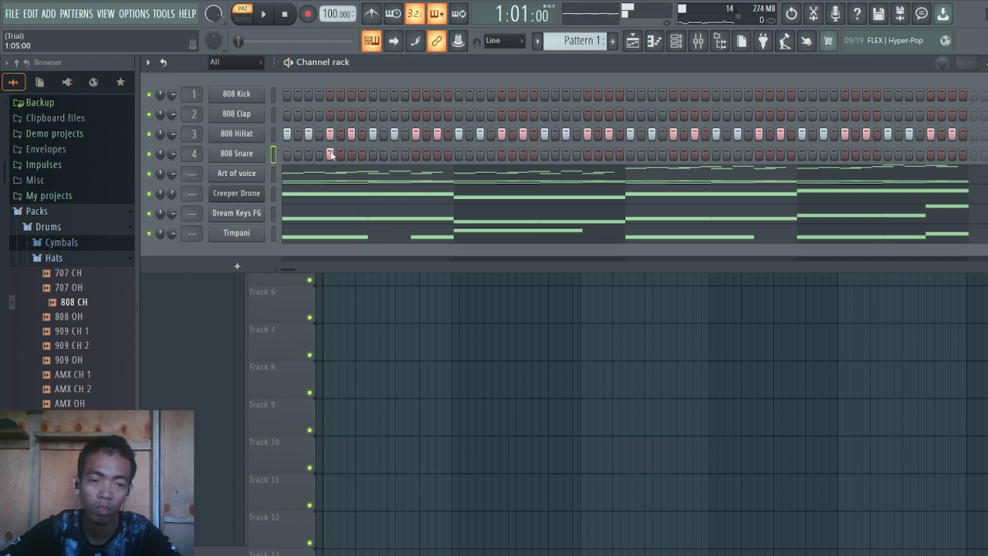
# Add 808 Snare hits on step 13 of bar 1 and steps 5 and 13 of bar 2, checking by playback
pyautogui.press('space')
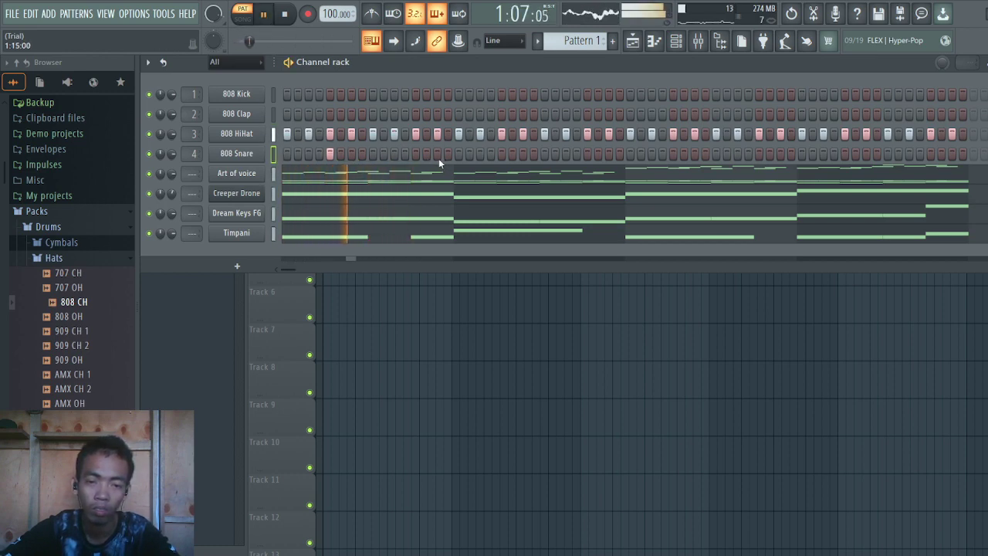
pyautogui.press('space')
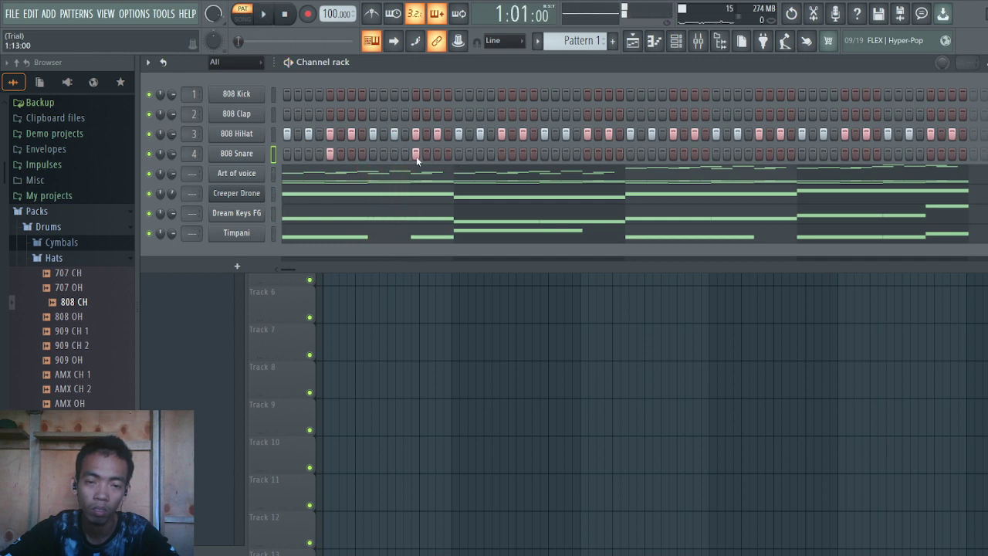
pyautogui.press('space')
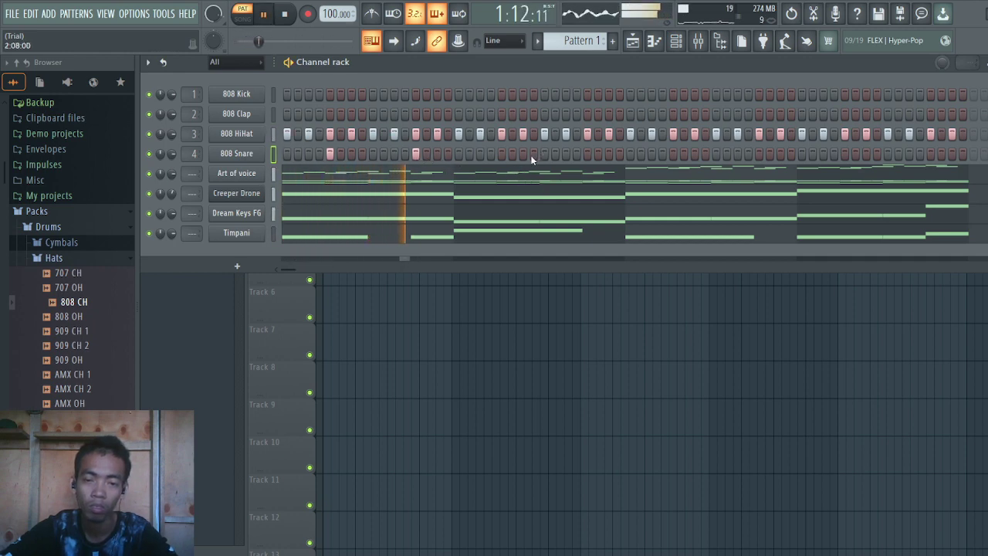
pyautogui.click(501, 152)
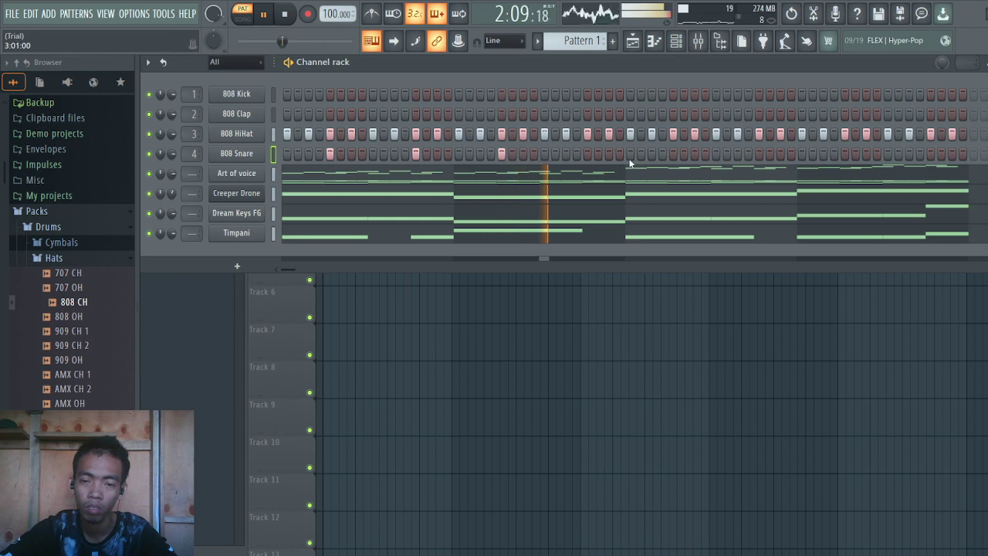
pyautogui.press('space')
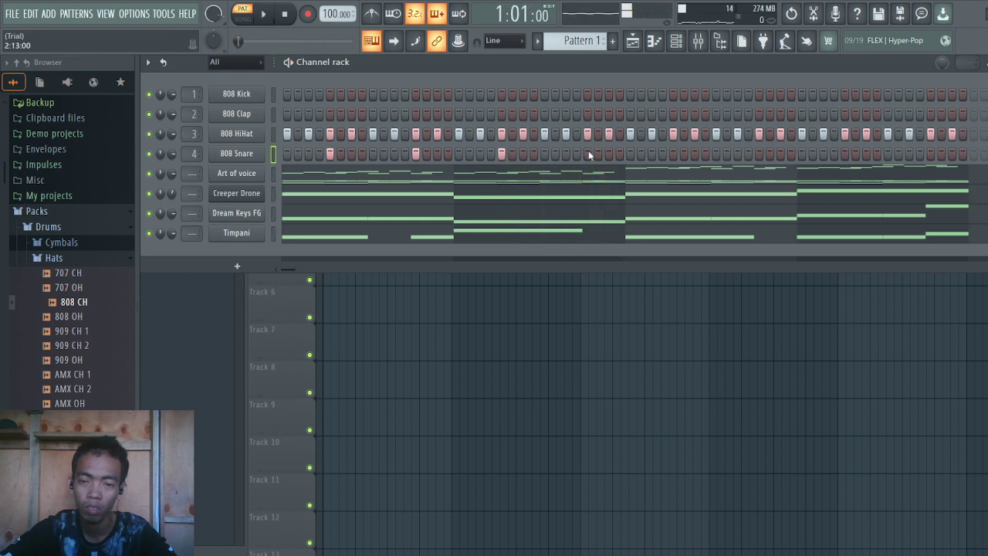
pyautogui.click(588, 153)
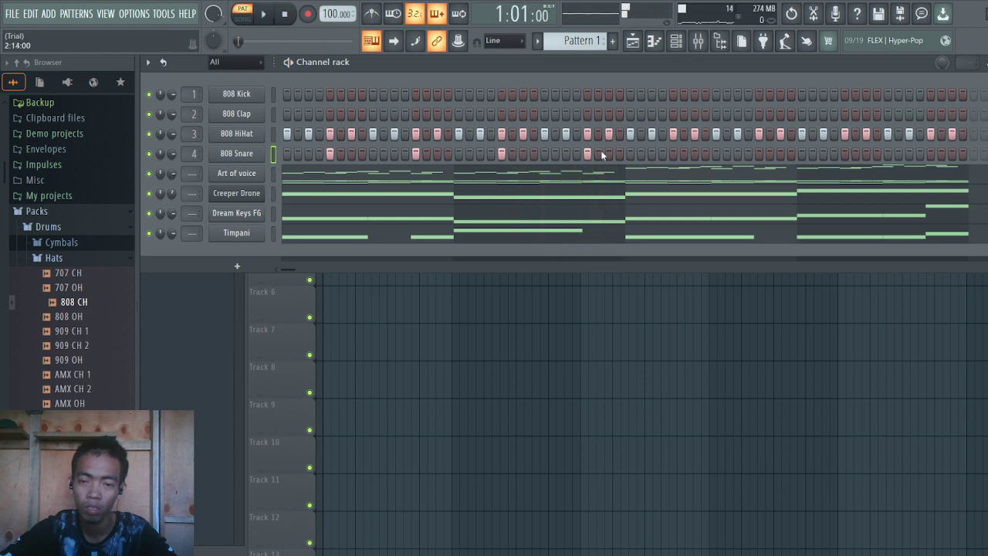
# Try 808 Snare hits on steps 7 and 15 of bars 3 and 4, auditioning the pattern
pyautogui.click(696, 153)
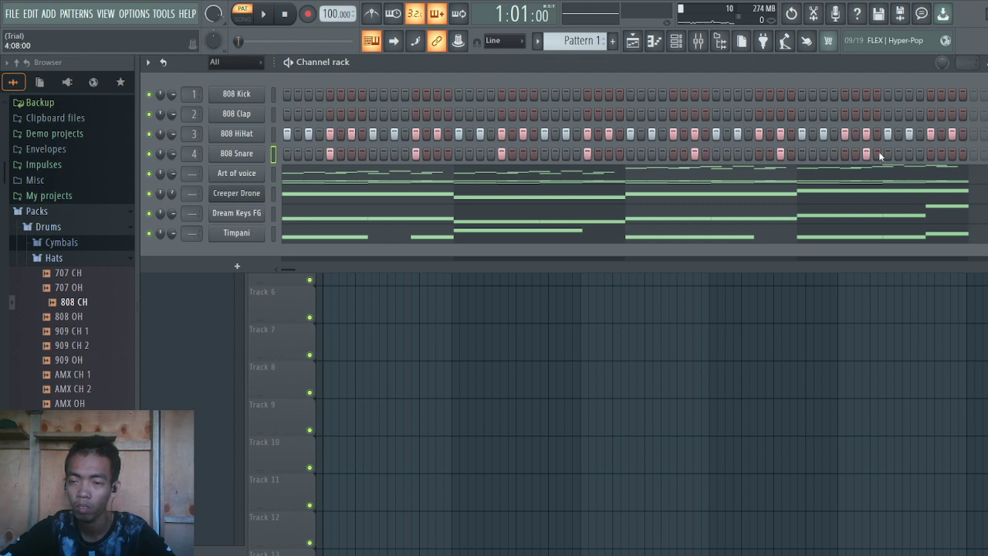
pyautogui.press('space')
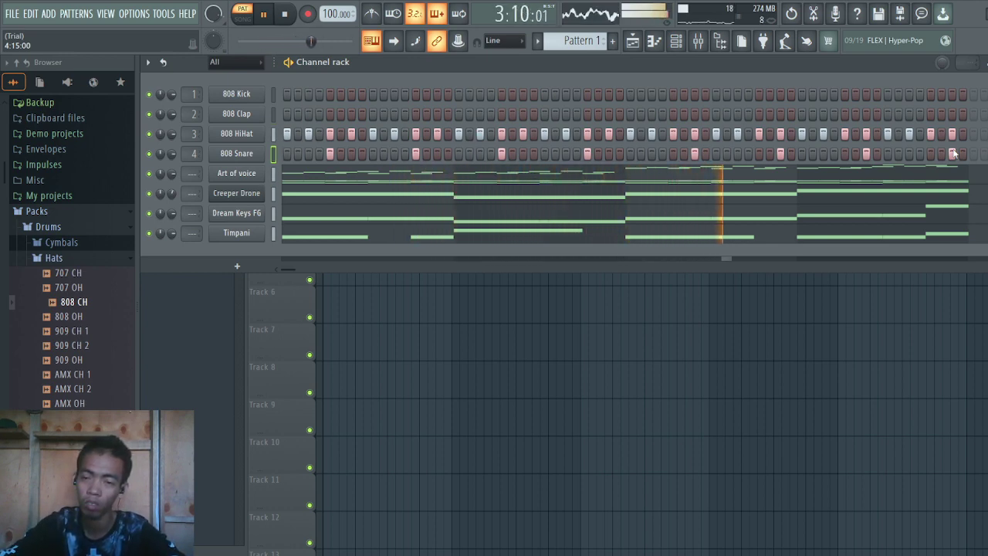
pyautogui.press('space')
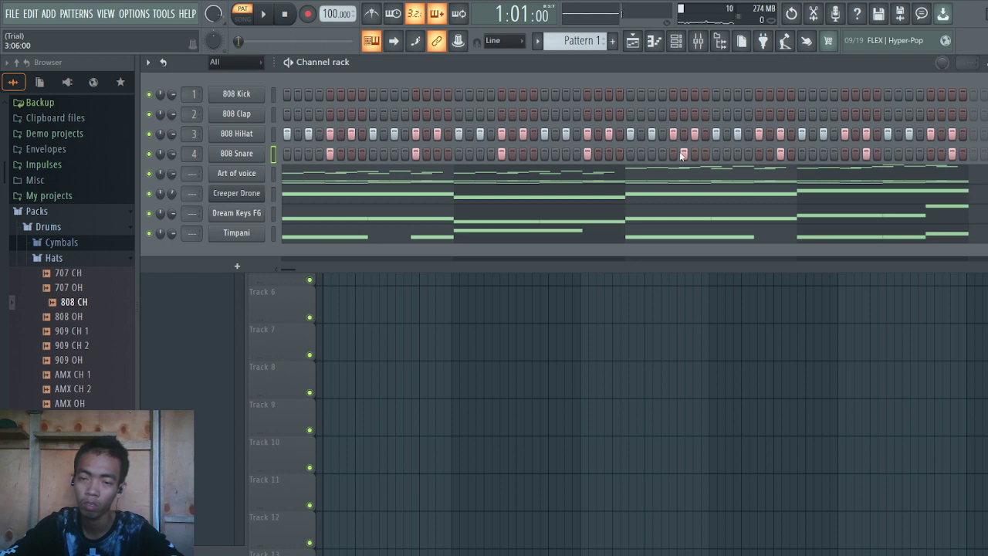
# Move the 808 Snare hits in bars 3 and 4 to steps 5 and 13, checking by playback
pyautogui.click(682, 153)
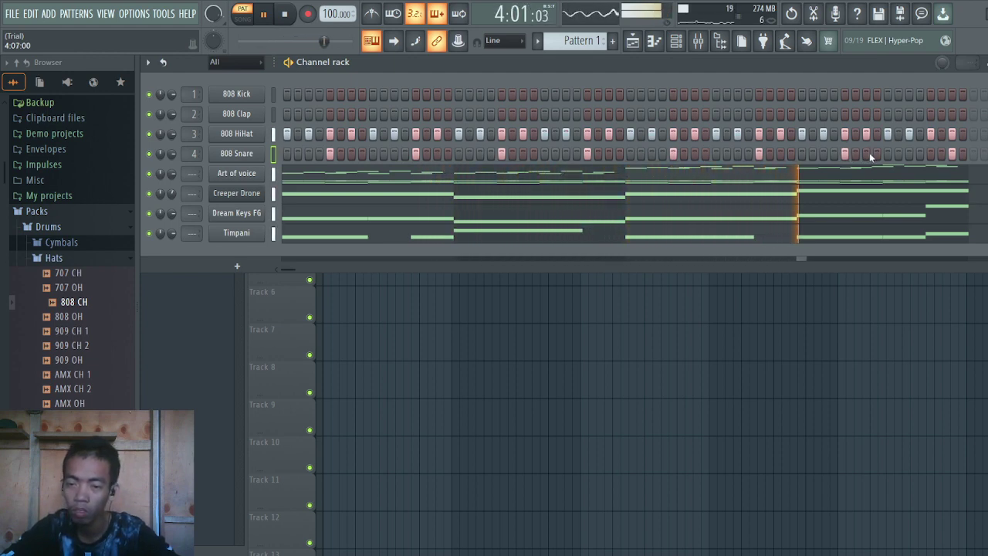
pyautogui.press('space')
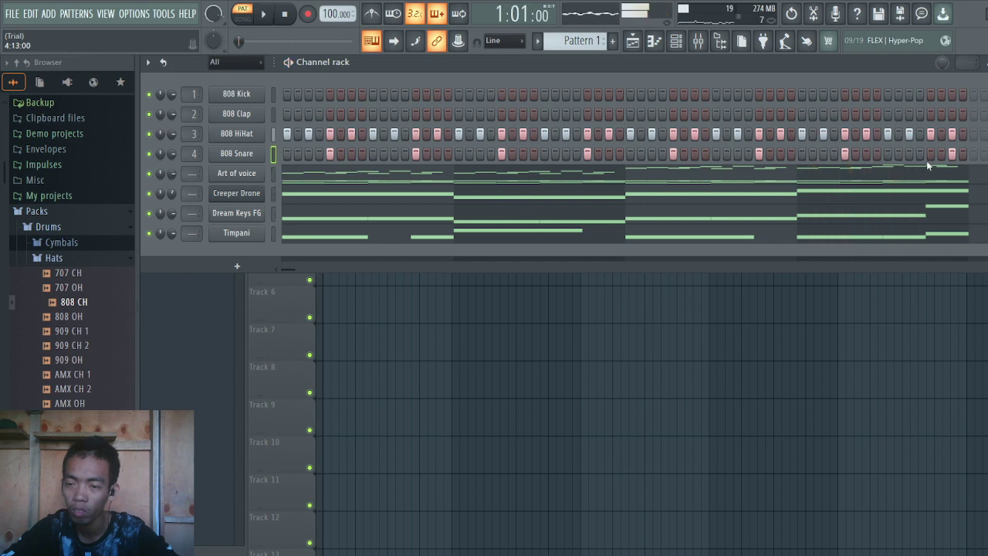
pyautogui.click(953, 154)
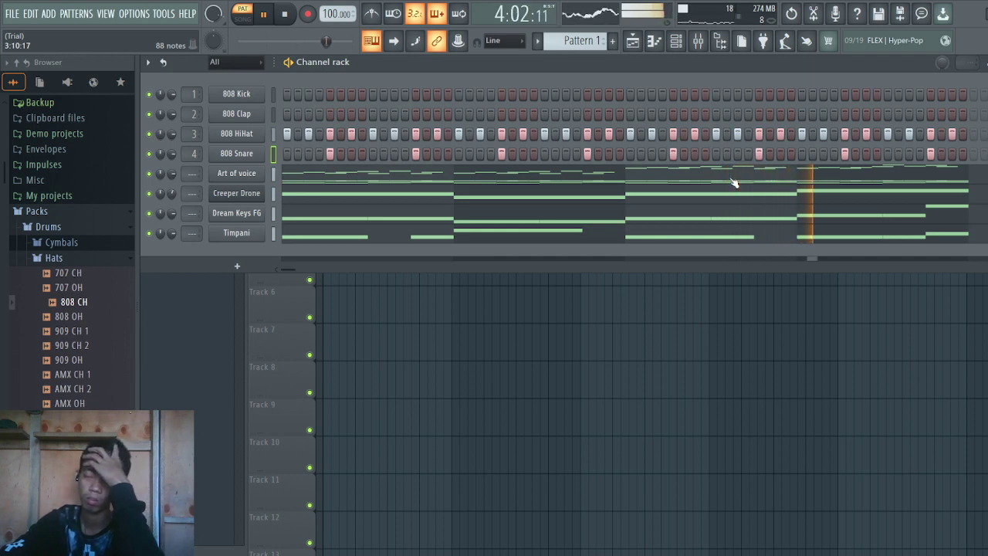
# Add a closing fill on steps 11 to 16 of bar 4 in both the 808 Snare and 808 HiHat channels
pyautogui.click(920, 155)
pyautogui.click(943, 157)
pyautogui.click(955, 157)
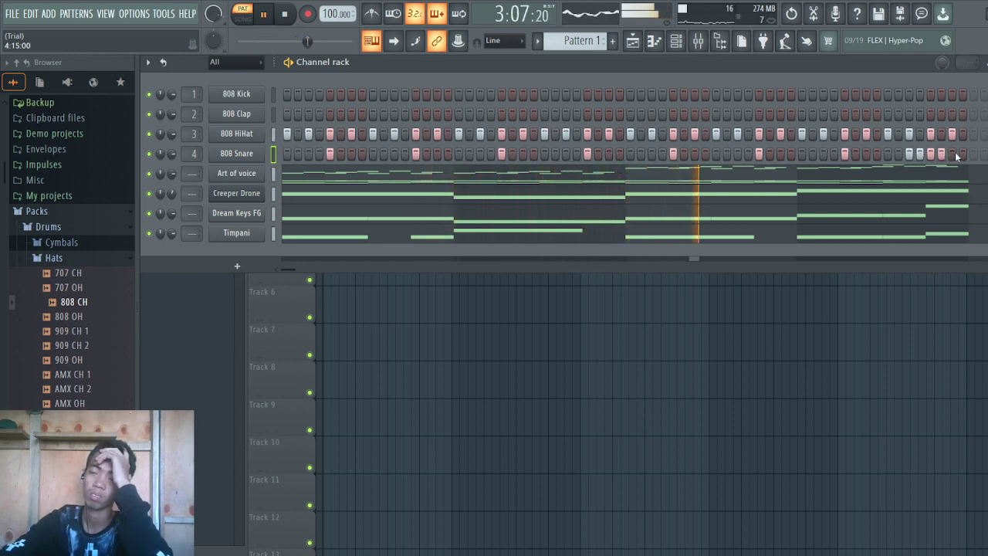
pyautogui.click(964, 156)
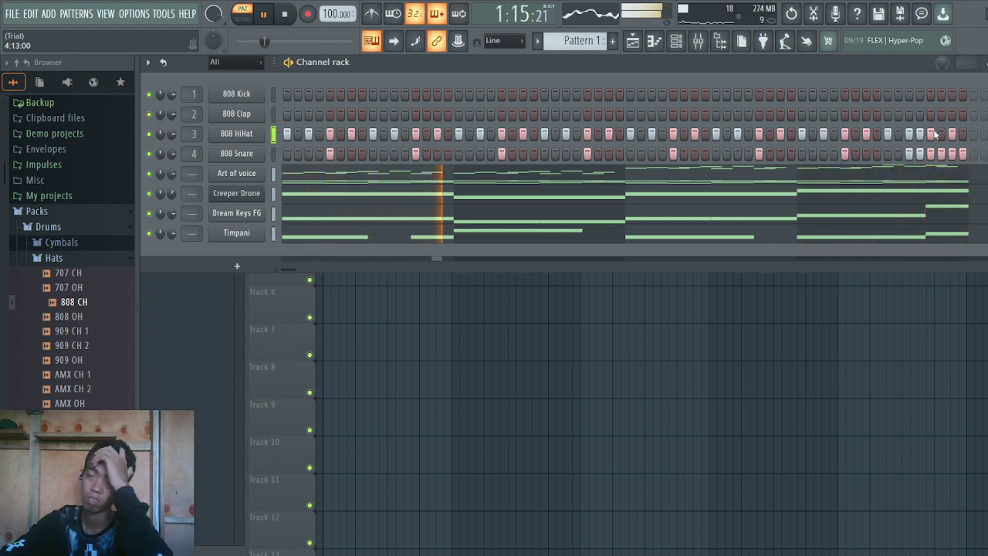
pyautogui.click(942, 135)
pyautogui.click(962, 136)
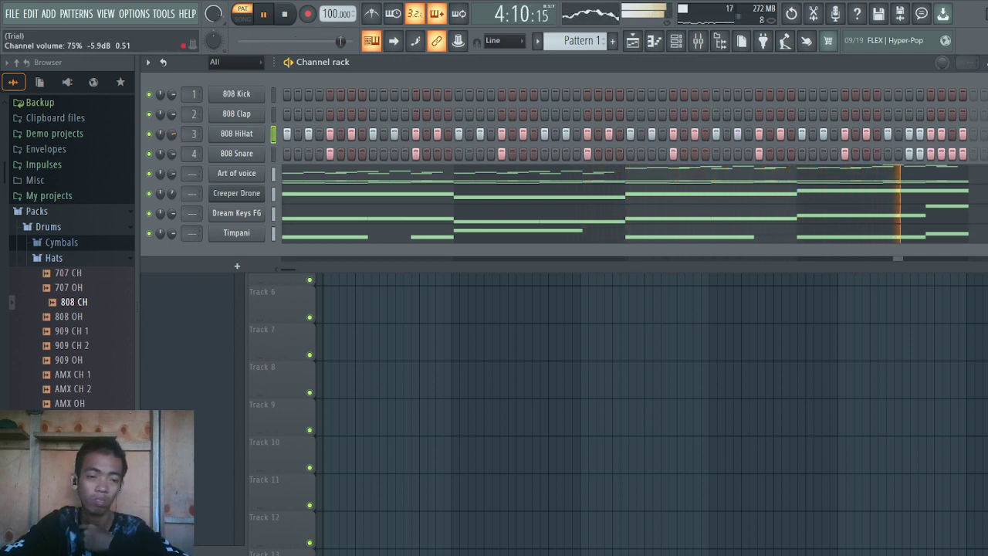
# Set the 808 HiHat channel volume to 76% and lower the Art of voice channel volume
pyautogui.moveTo(172, 134); pyautogui.dragTo(172, 125)
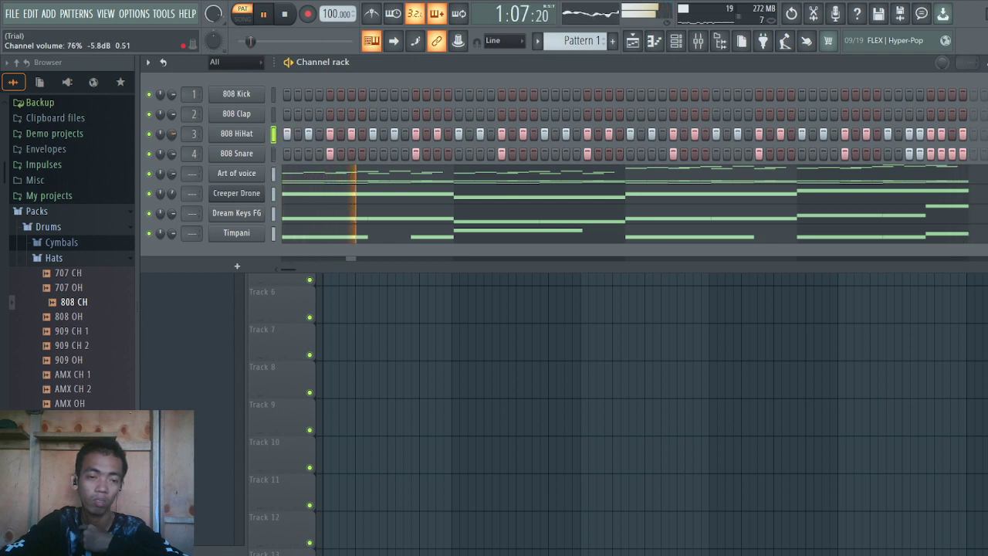
pyautogui.moveTo(172, 173); pyautogui.dragTo(172, 213)
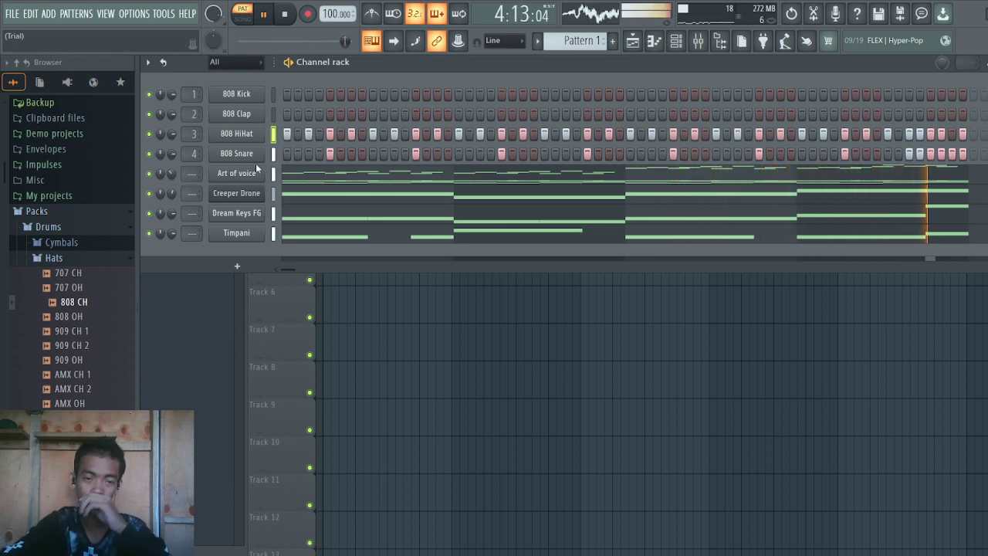
# Look through the instrument generators and the Hats, Kicks and Snares sample folders for another sound
pyautogui.click(248, 267)
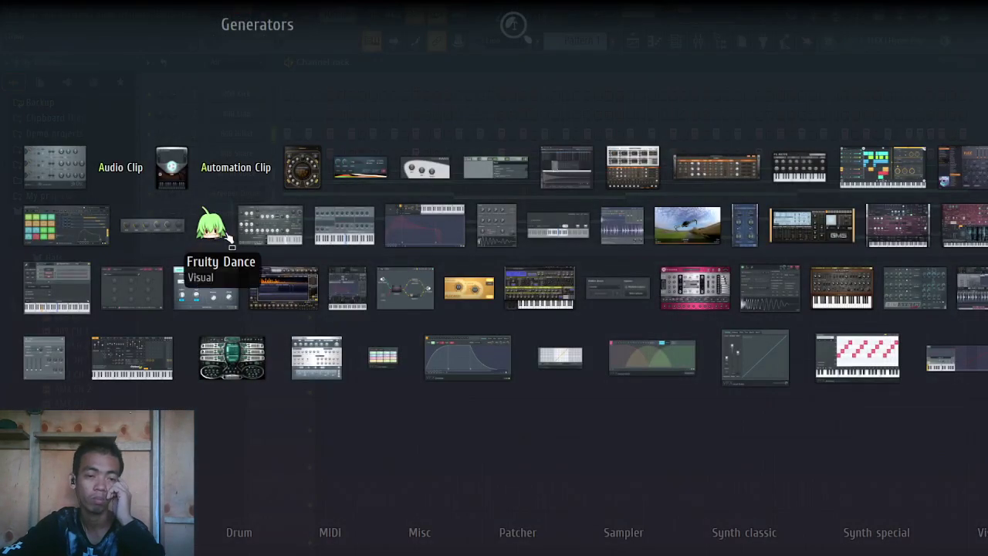
pyautogui.click(413, 35)
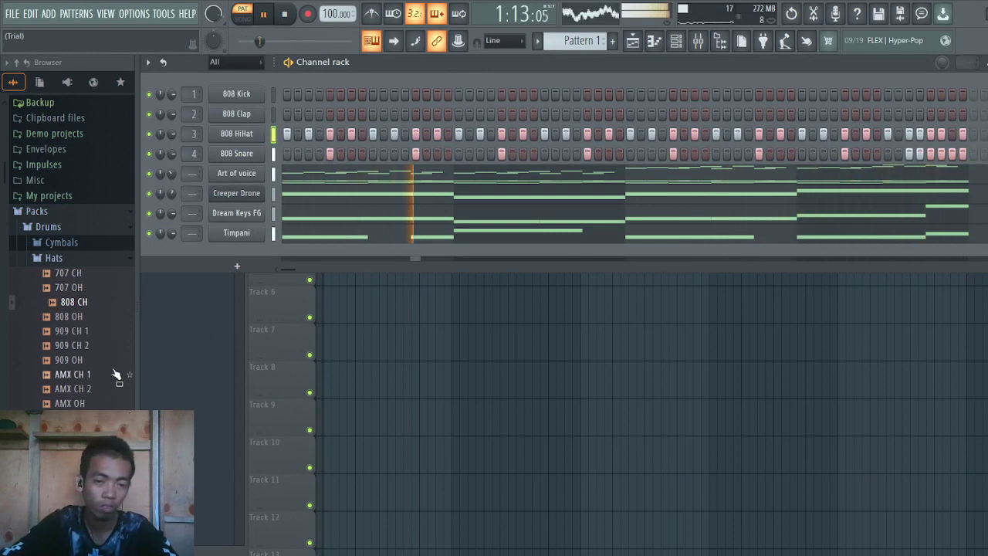
pyautogui.scroll(-8, 100, 328)
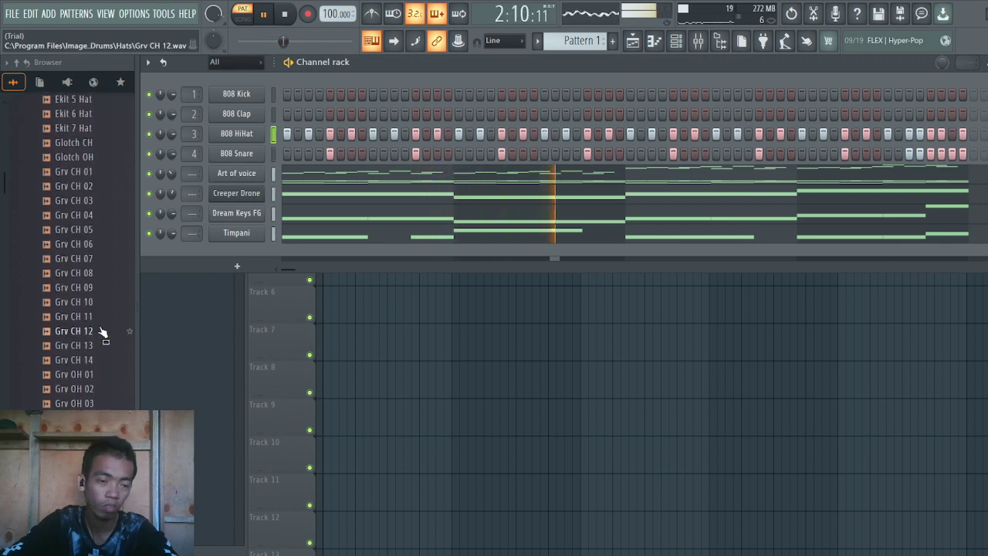
pyautogui.scroll(-10, 100, 328)
pyautogui.scroll(-15, 98, 328)
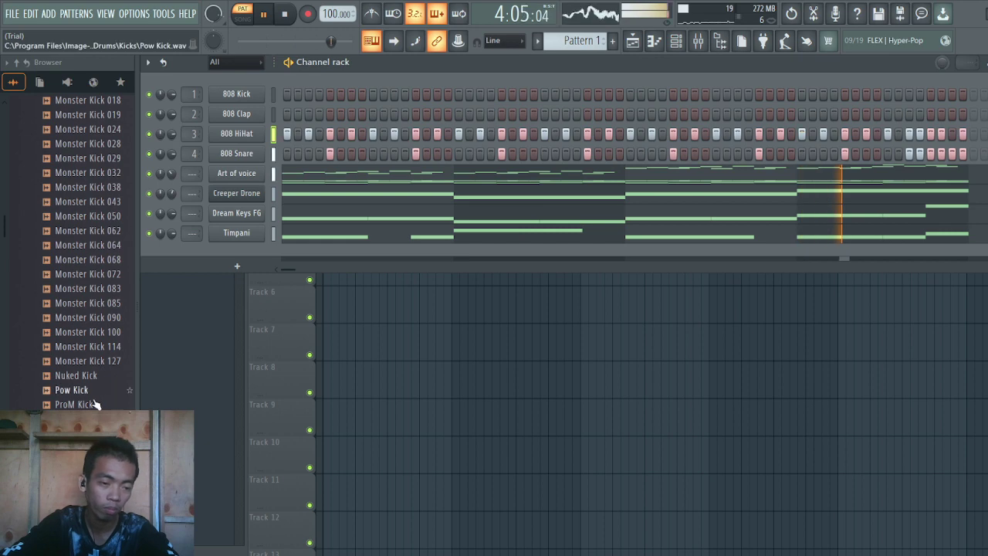
pyautogui.scroll(-6, 85, 324)
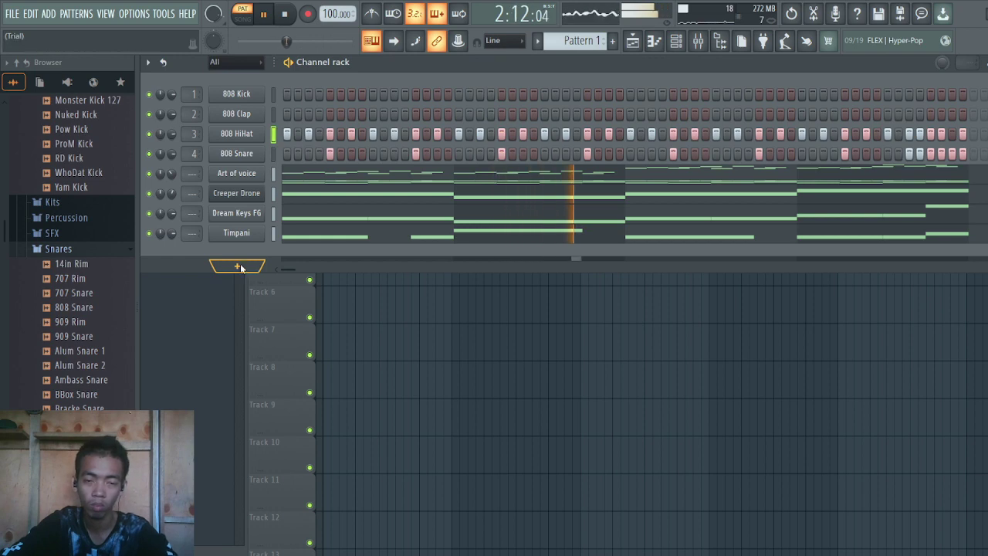
# Add a Harmless synth channel and load its Bassline 2 GOL preset
pyautogui.click(240, 266)
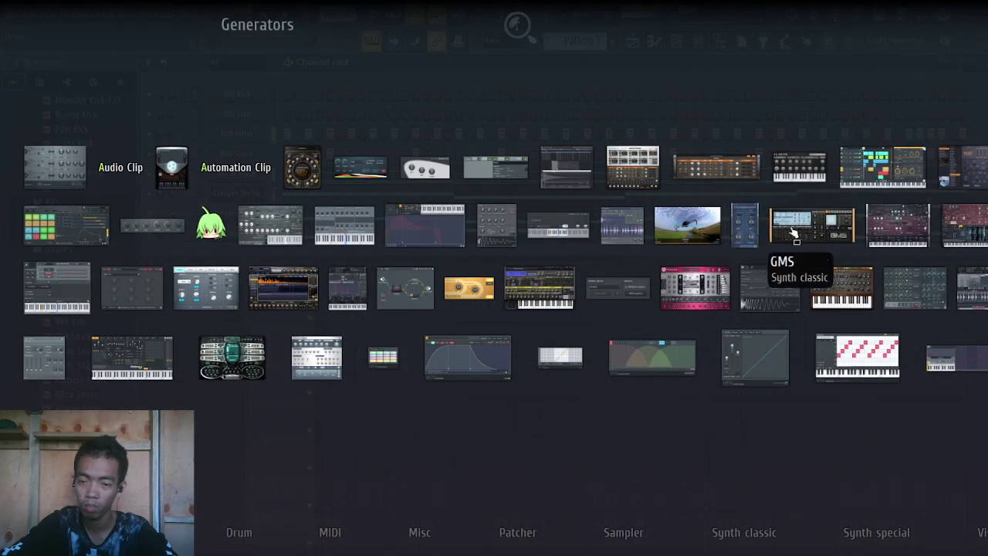
pyautogui.click(905, 232)
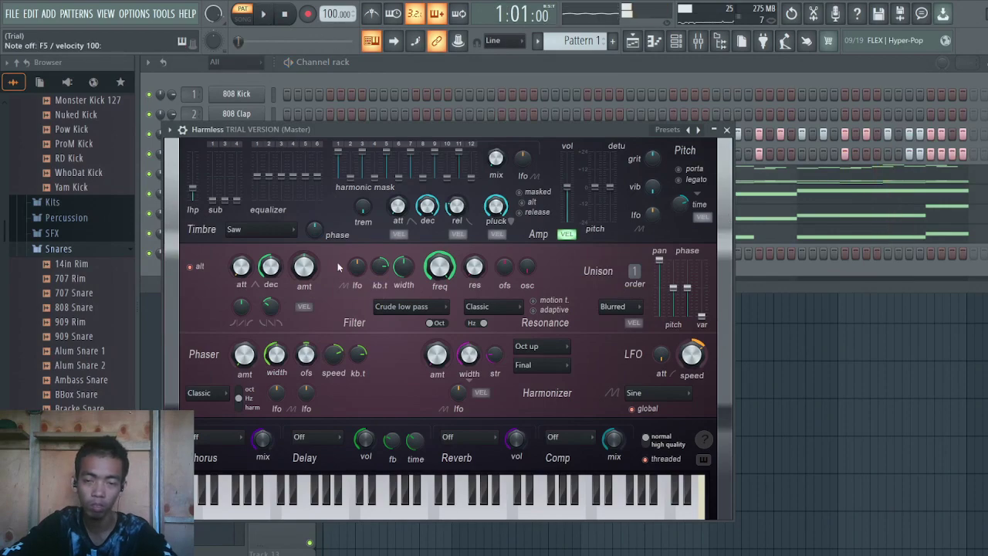
pyautogui.click(682, 133)
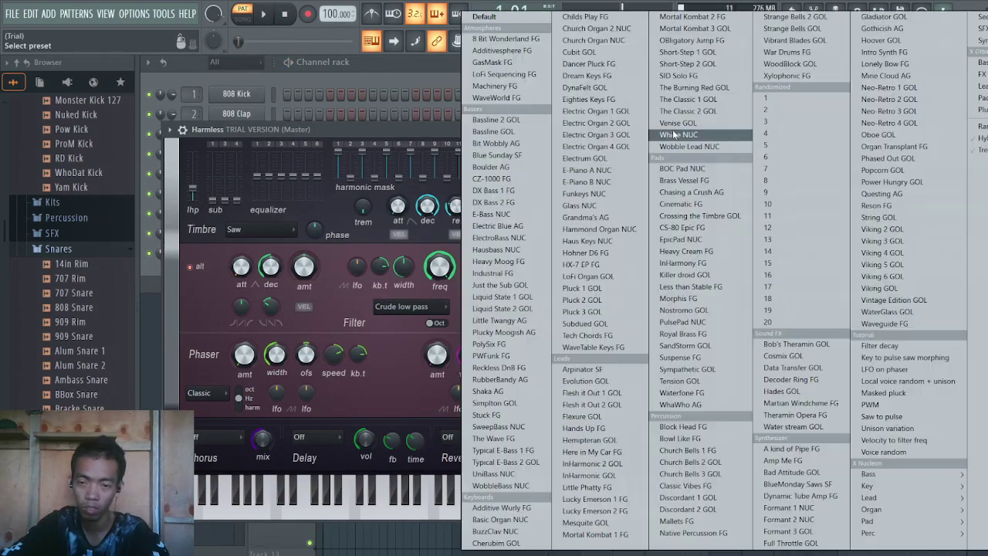
pyautogui.click(534, 121)
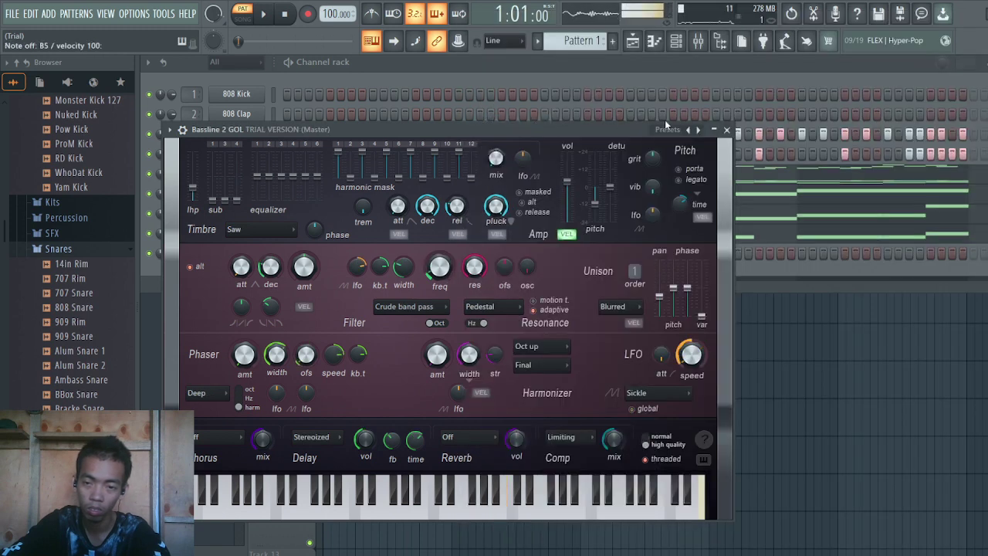
# Switch the Harmless synth to the Blue Sunday SF preset, auditioning a few notes, and close its window
pyautogui.click(698, 130)
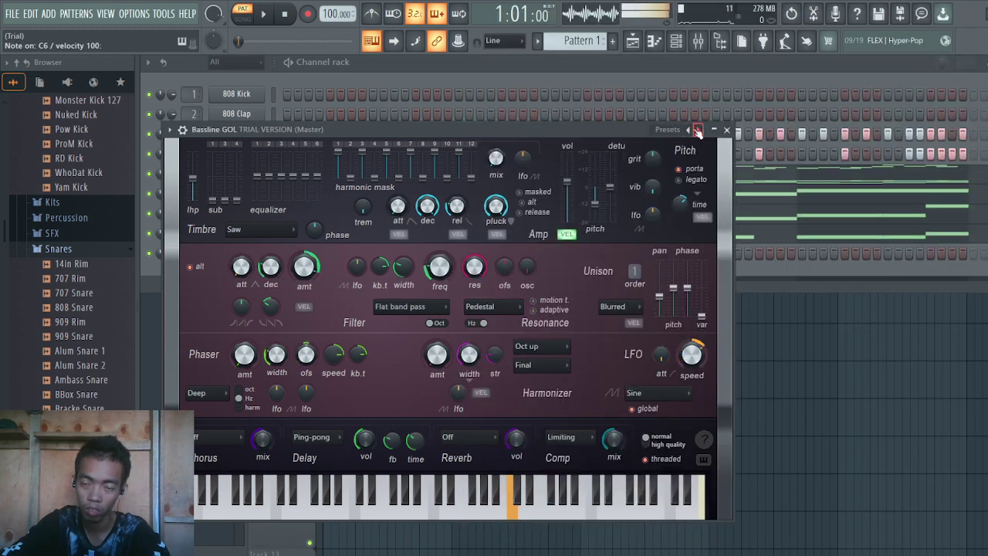
pyautogui.click(697, 130)
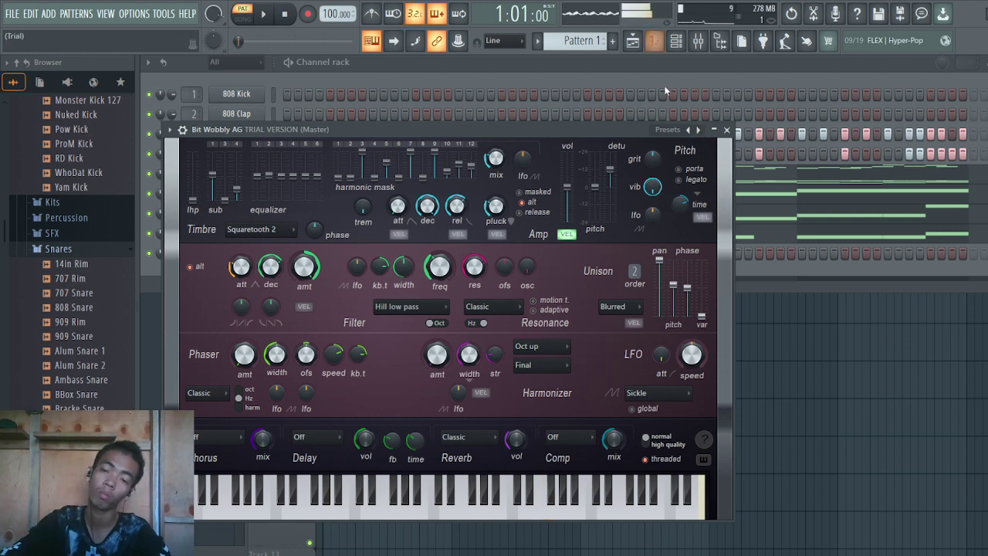
pyautogui.click(697, 130)
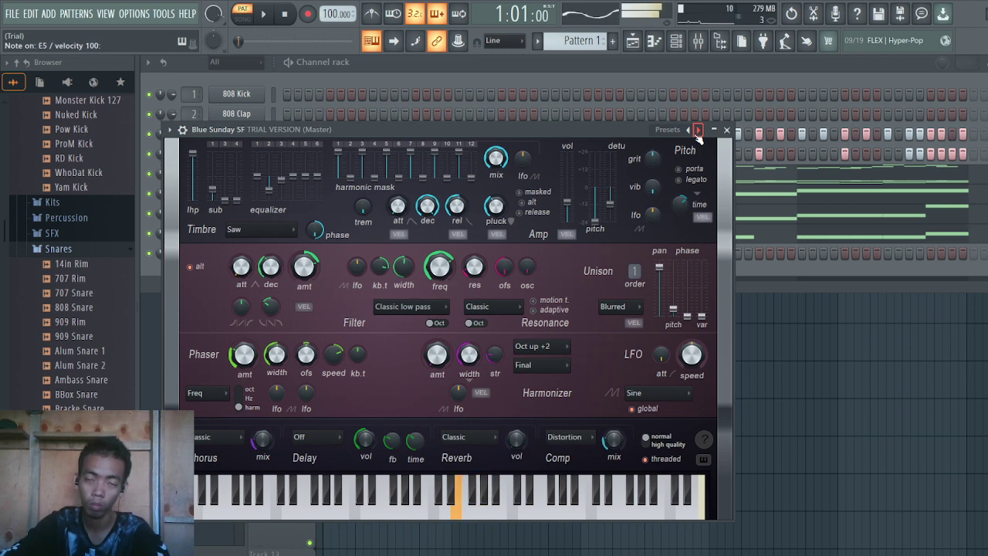
pyautogui.press('e')
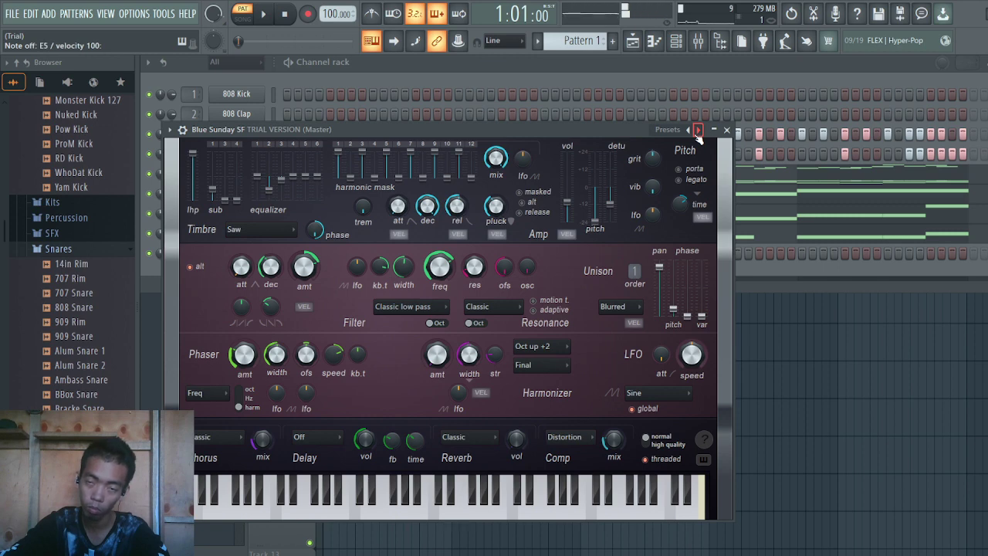
pyautogui.press('w')
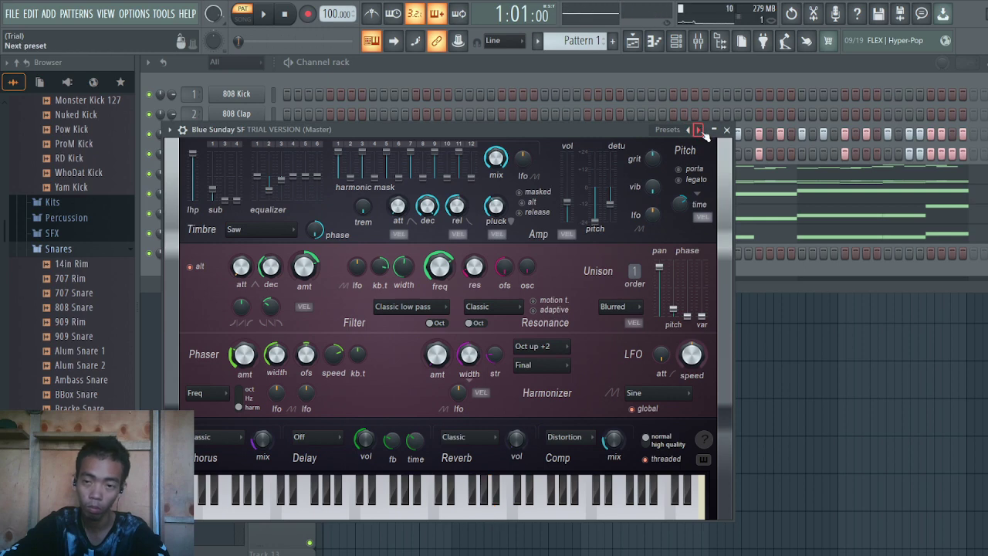
pyautogui.click(726, 131)
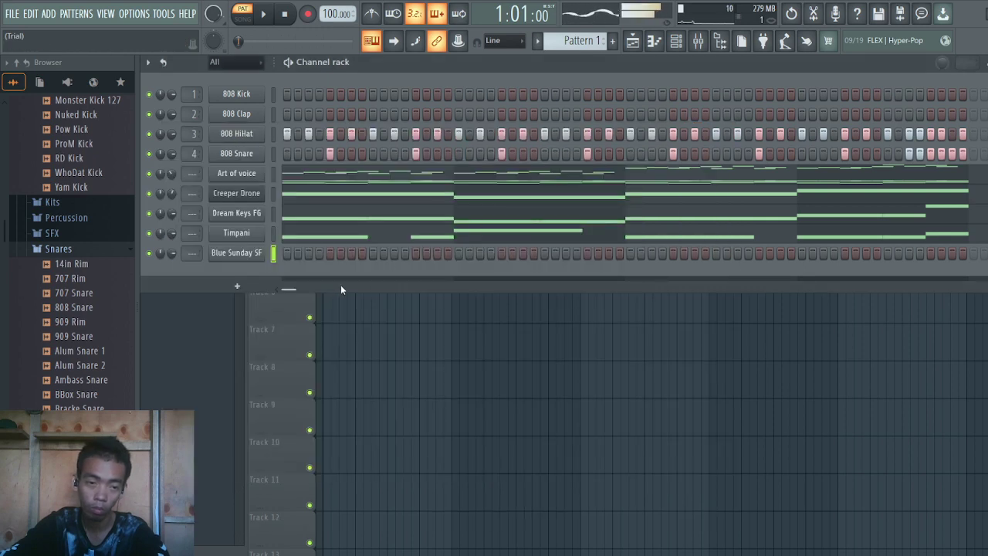
# Audition the Blue Sunday SF channel and open its piano roll
pyautogui.press('n')
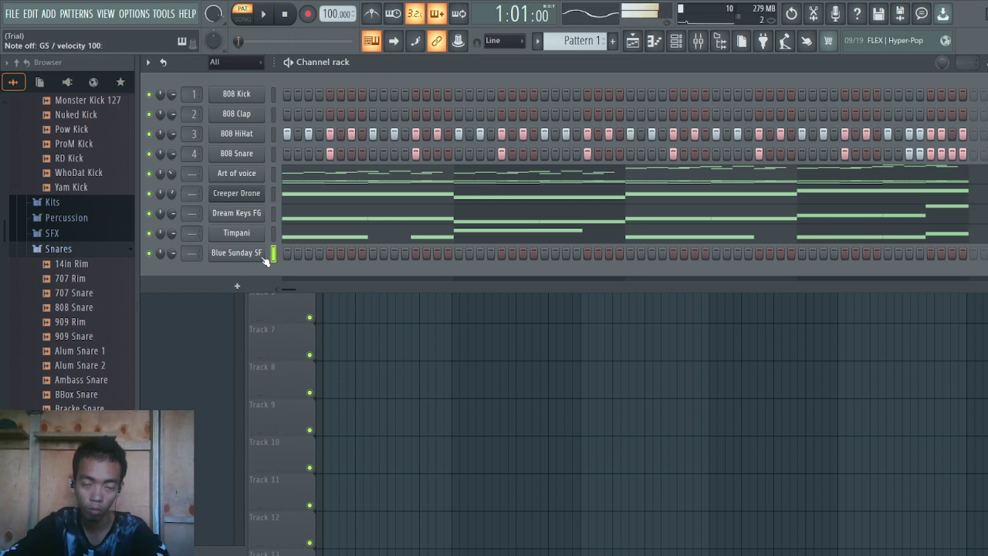
pyautogui.rightClick(264, 261)
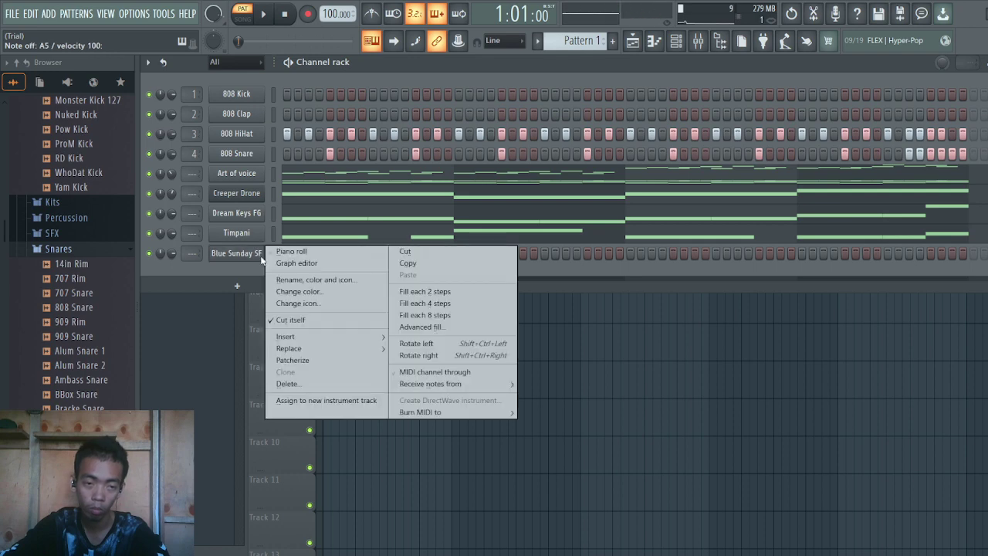
pyautogui.click(278, 254)
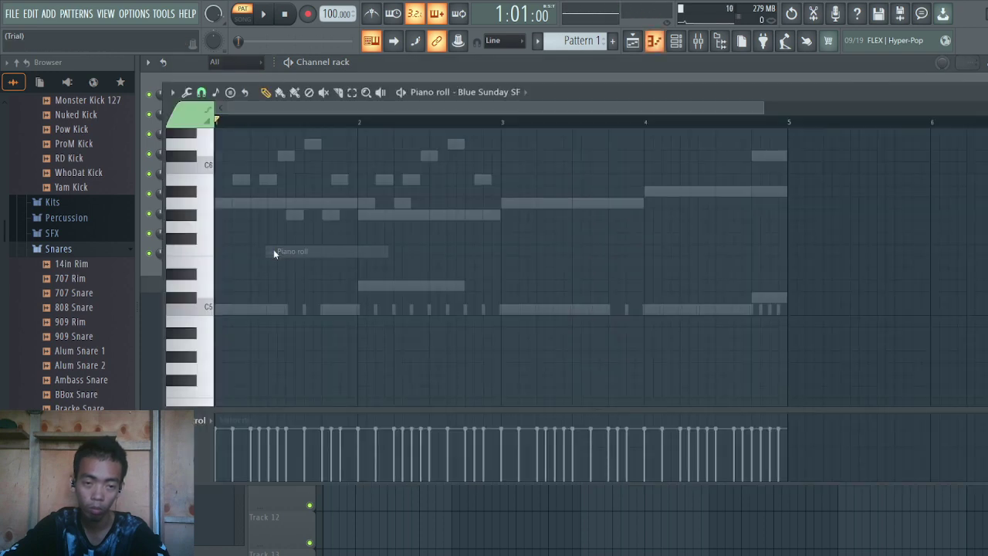
# Place an A5 note at the start of bar 1 and shorten it to four steps while checking playback
pyautogui.click(220, 310)
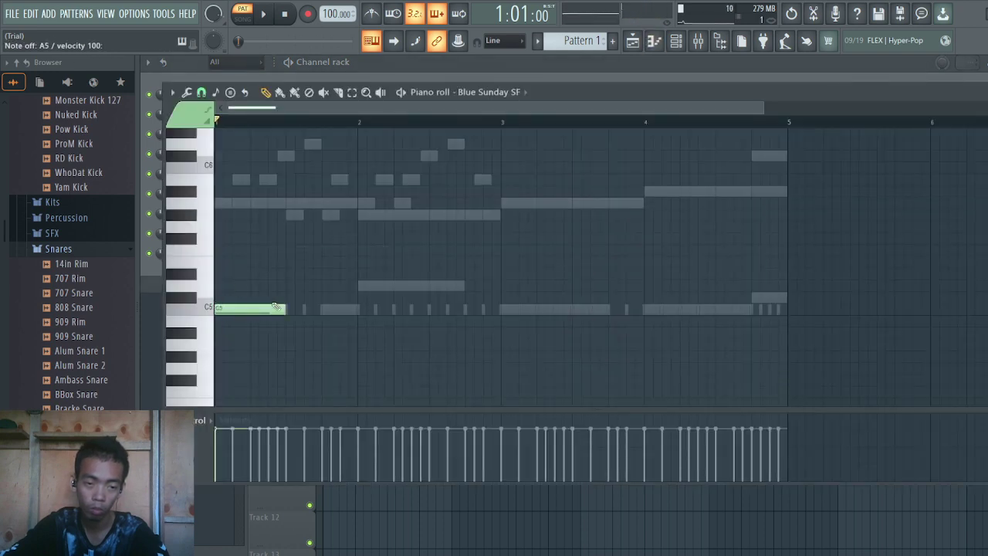
pyautogui.moveTo(259, 309); pyautogui.dragTo(244, 201)
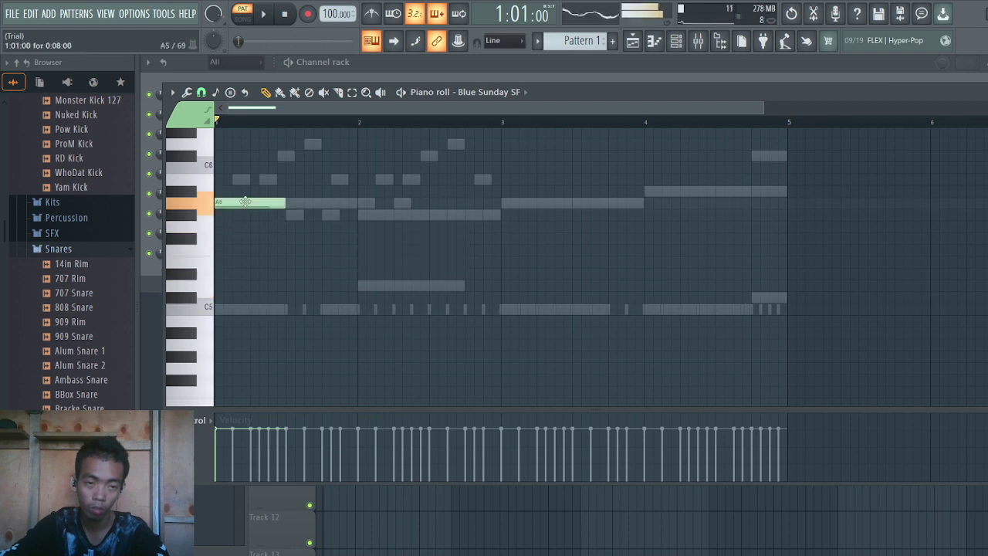
pyautogui.press('space')
pyautogui.press('space')
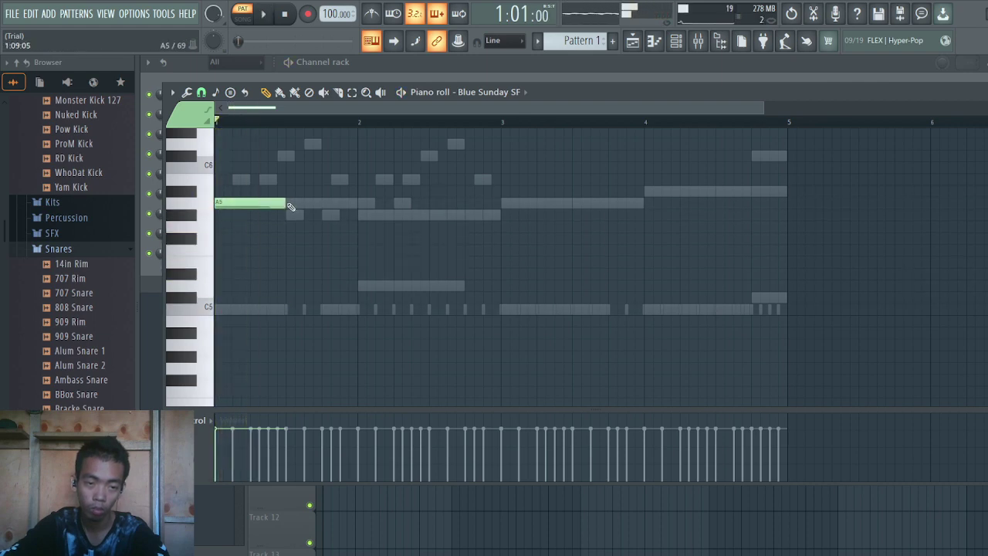
pyautogui.press('space')
pyautogui.press('space')
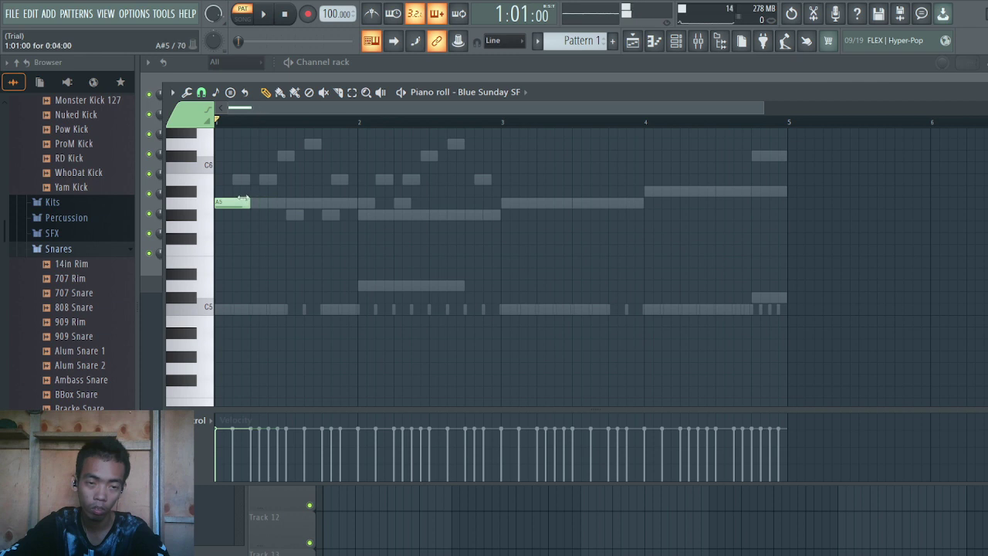
pyautogui.click(244, 202)
# Audition the notes around A5, G5 and F5 on the bass to find the next pitch of the line
pyautogui.press('n')
pyautogui.press('n')
pyautogui.press('n')
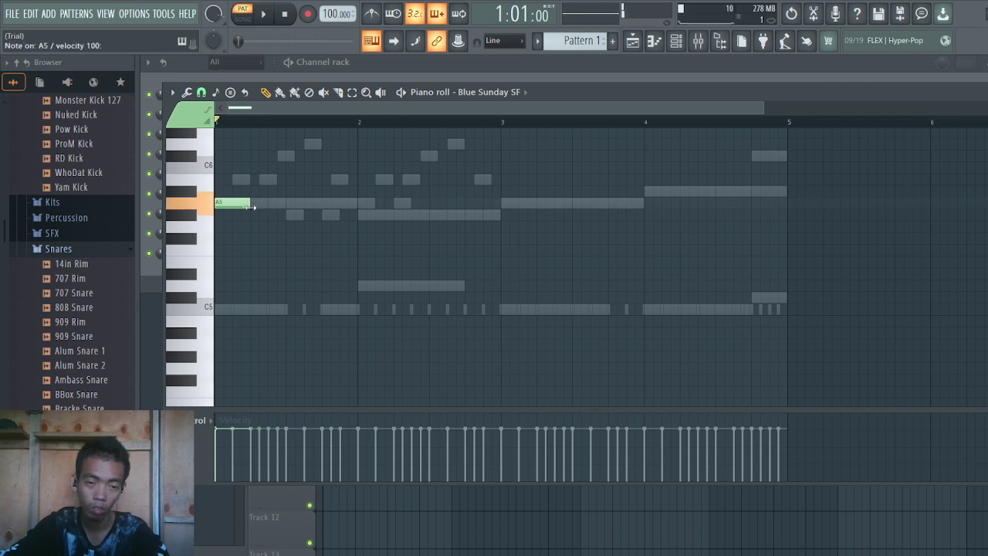
pyautogui.press('b')
pyautogui.press('b')
pyautogui.press('b')
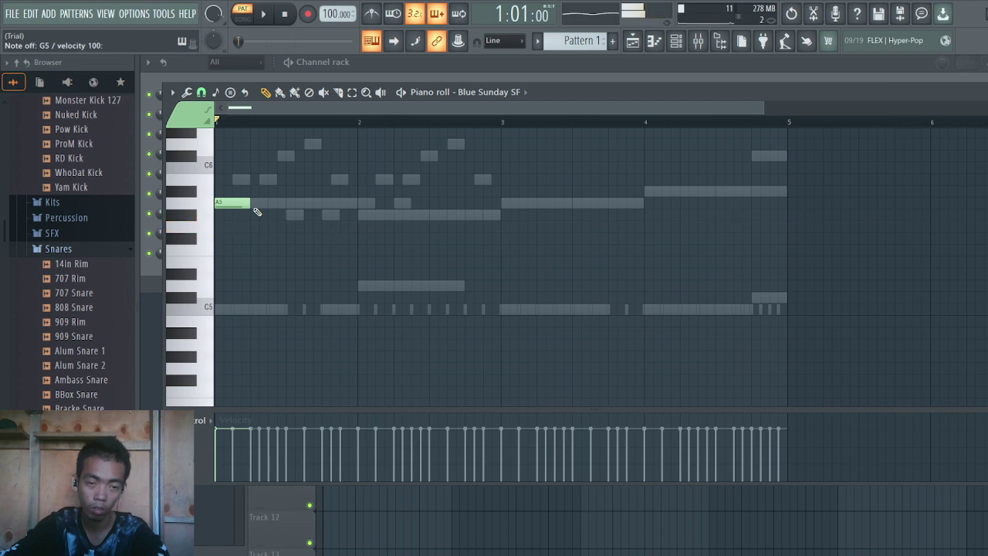
pyautogui.press('b')
pyautogui.press('v')
pyautogui.press('v')
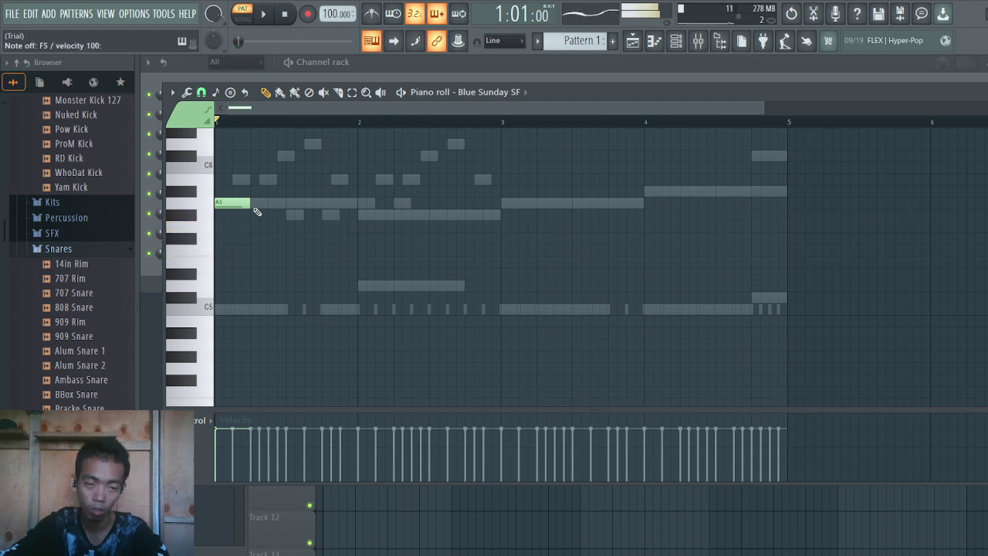
pyautogui.press('v')
pyautogui.press('b')
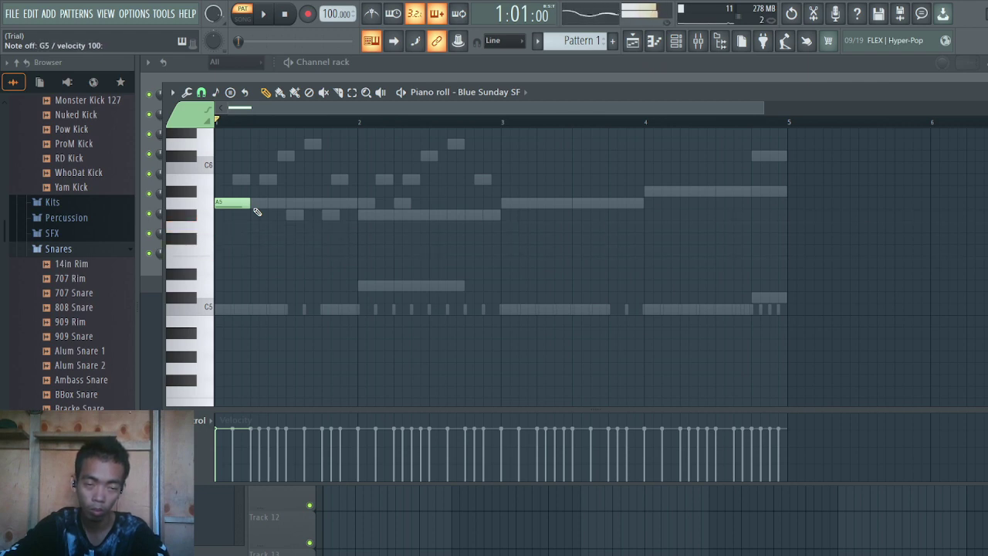
pyautogui.press('b')
pyautogui.press('n')
pyautogui.press('m')
pyautogui.press('n')
# Play the pattern and add a second four-step A5 note at step 6 of bar 1
pyautogui.press('space')
pyautogui.press('space')
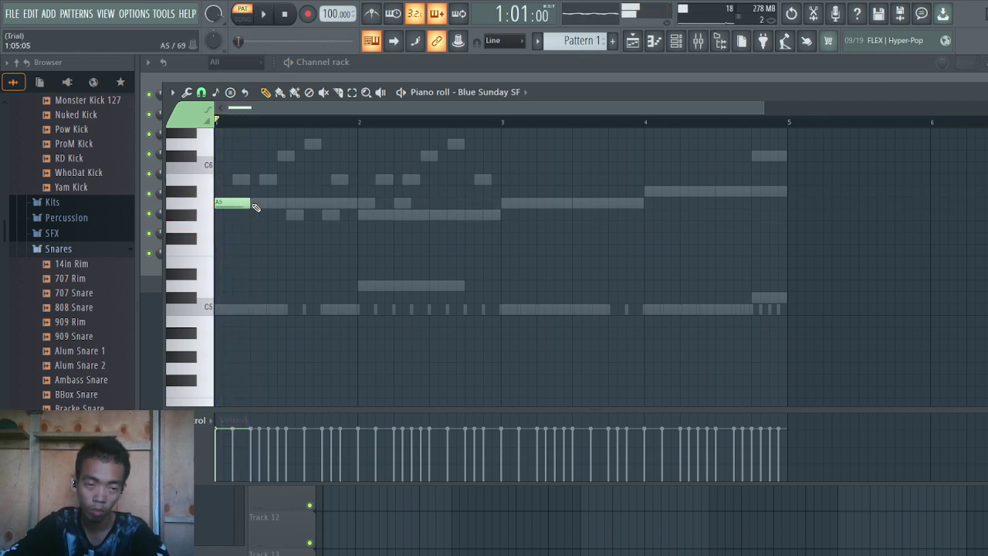
pyautogui.press('space')
pyautogui.press('space')
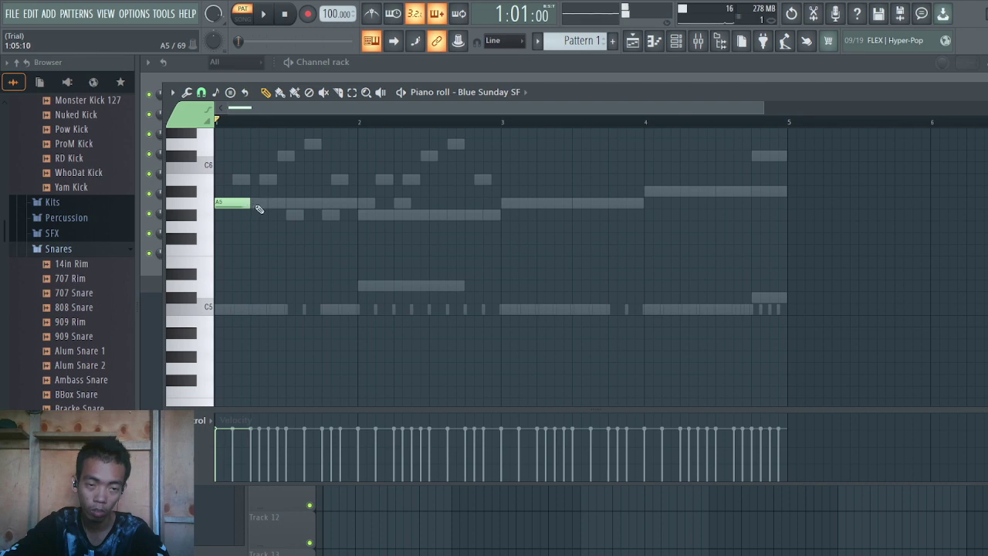
pyautogui.click(260, 205)
pyautogui.press('space')
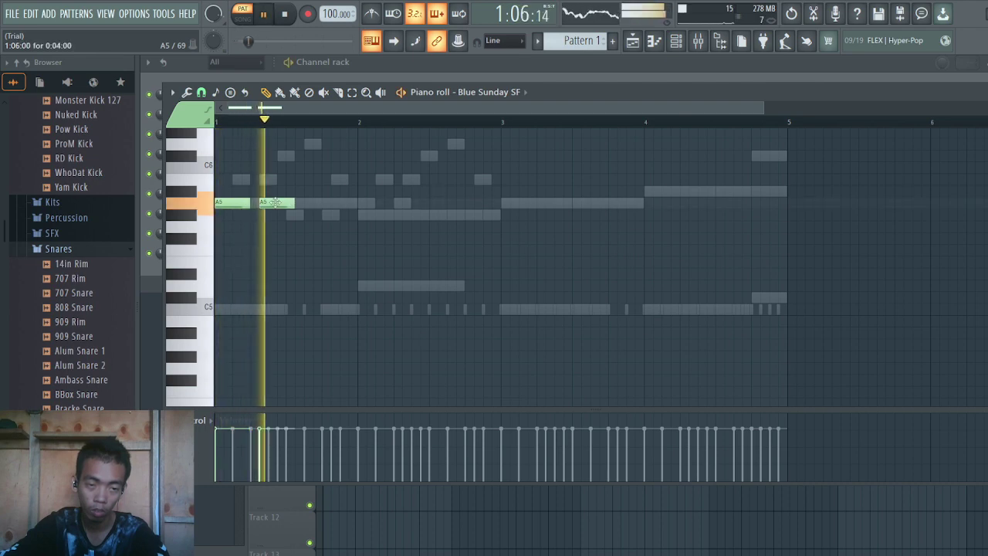
pyautogui.press('space')
pyautogui.press('space')
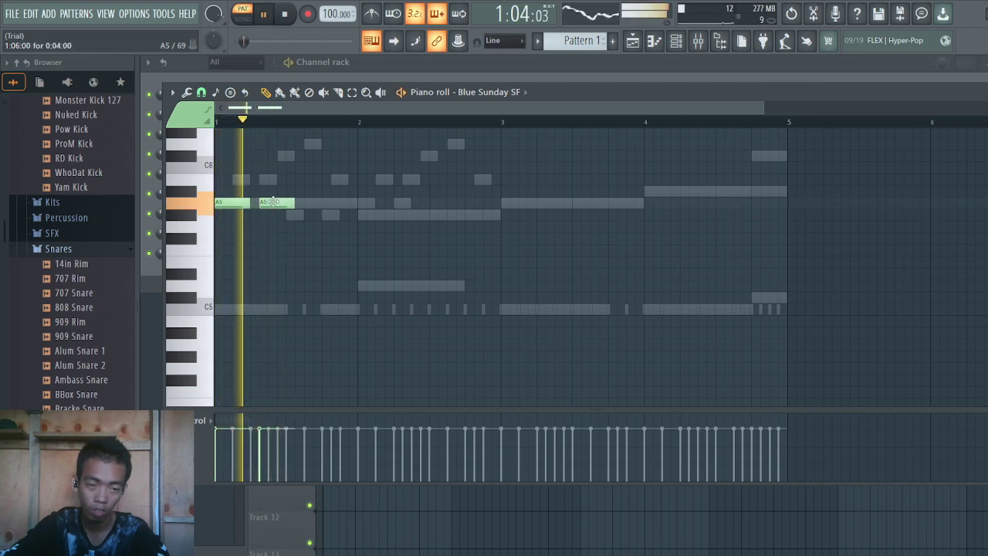
pyautogui.press('space')
# Try a four-step B5 note at step 9 of bar 1, play it back and delete it
pyautogui.click(290, 179)
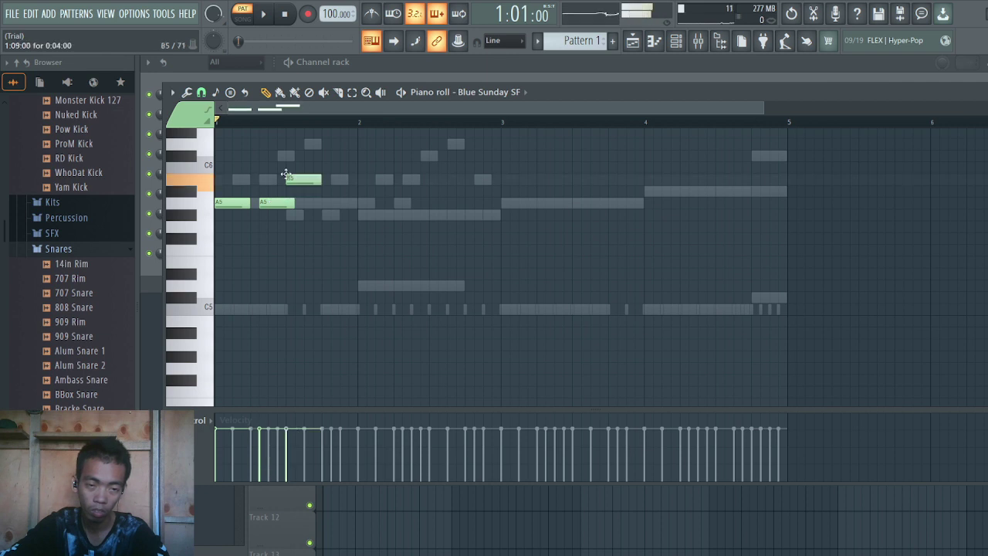
pyautogui.press('space')
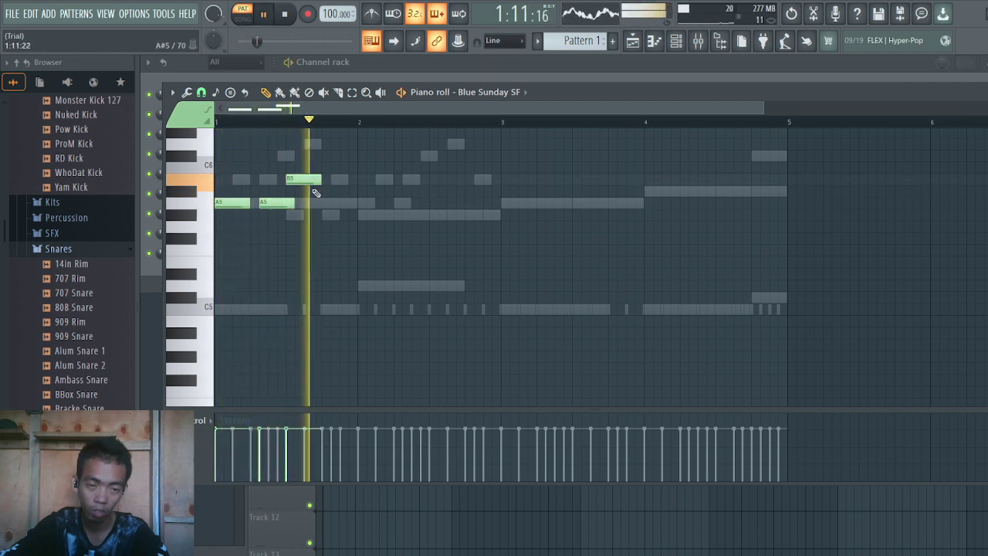
pyautogui.press('space')
pyautogui.rightClick(309, 180)
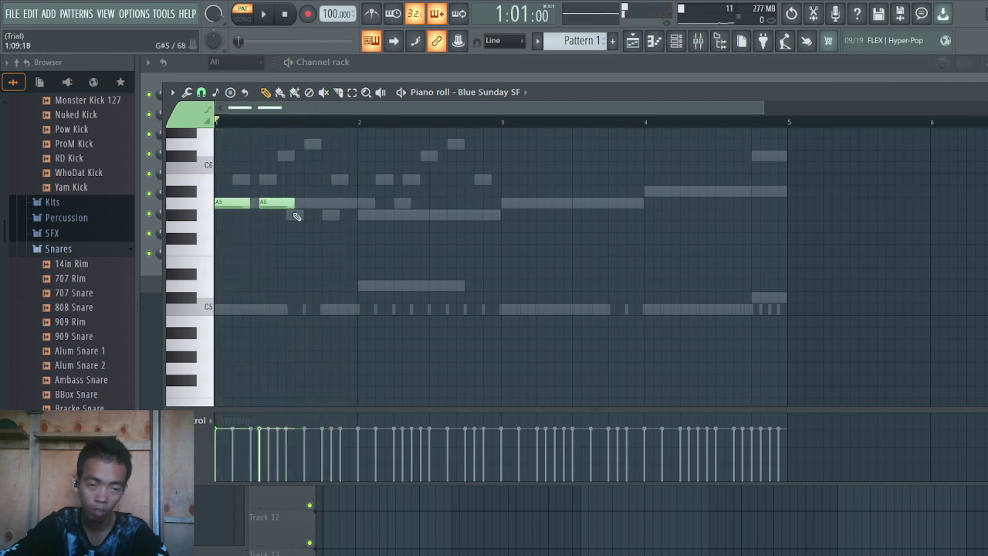
# Lengthen the second A5 note to eight steps and try a G#5 note at step 14 of bar 1
pyautogui.moveTo(296, 203); pyautogui.dragTo(333, 214)
pyautogui.press('space')
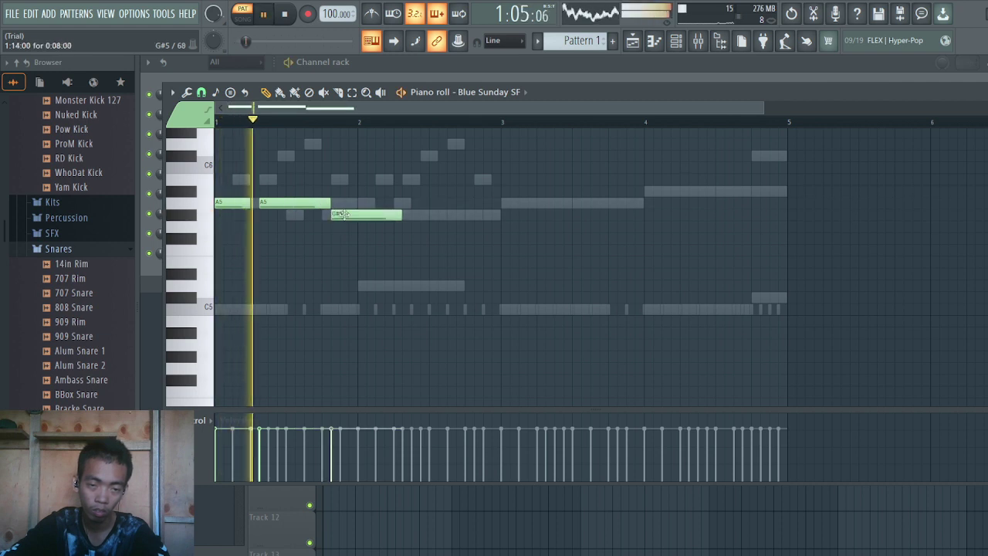
pyautogui.press('space')
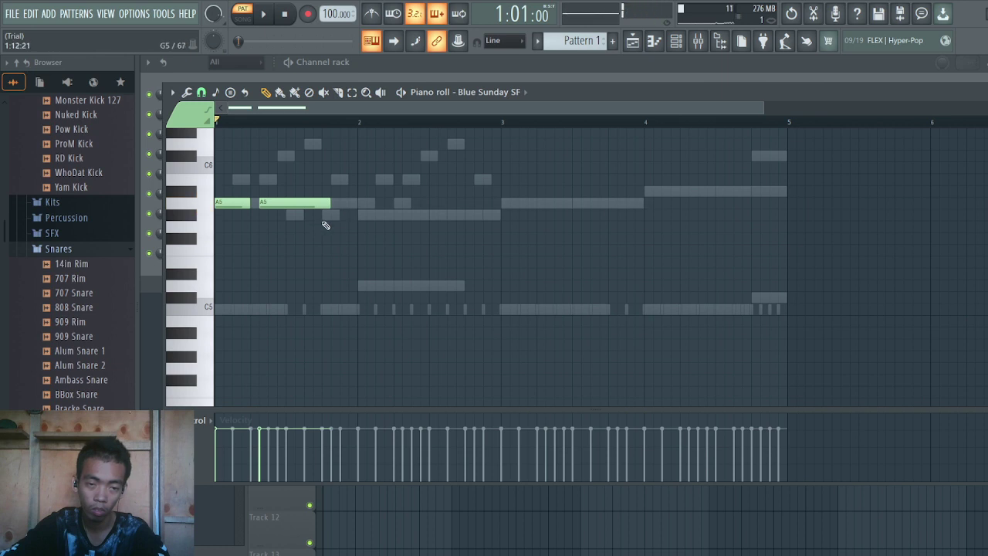
# Place an eight-step note at step 13 of bar 1, move it down to F5 and play it back
pyautogui.click(324, 215)
pyautogui.moveTo(353, 218); pyautogui.dragTo(356, 260)
pyautogui.press('space')
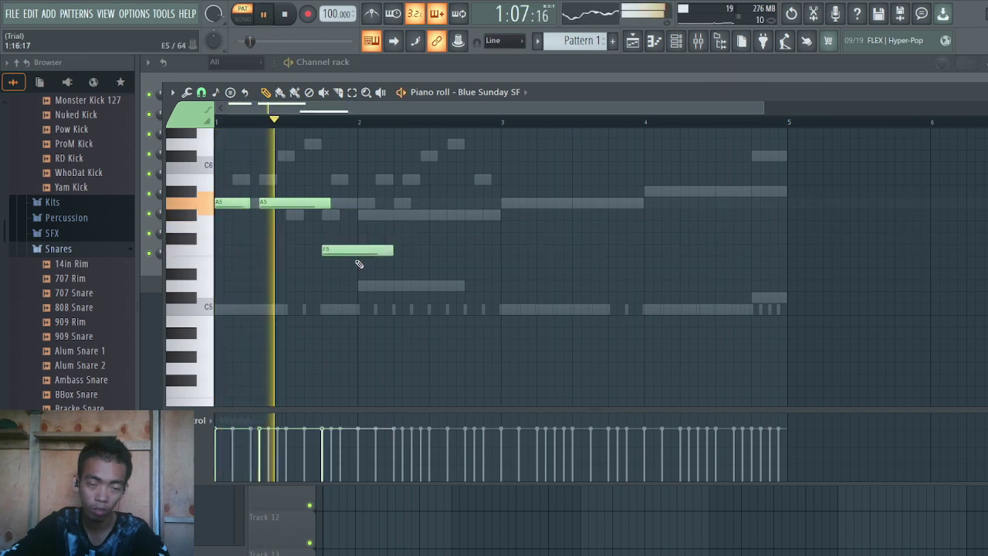
pyautogui.press('space')
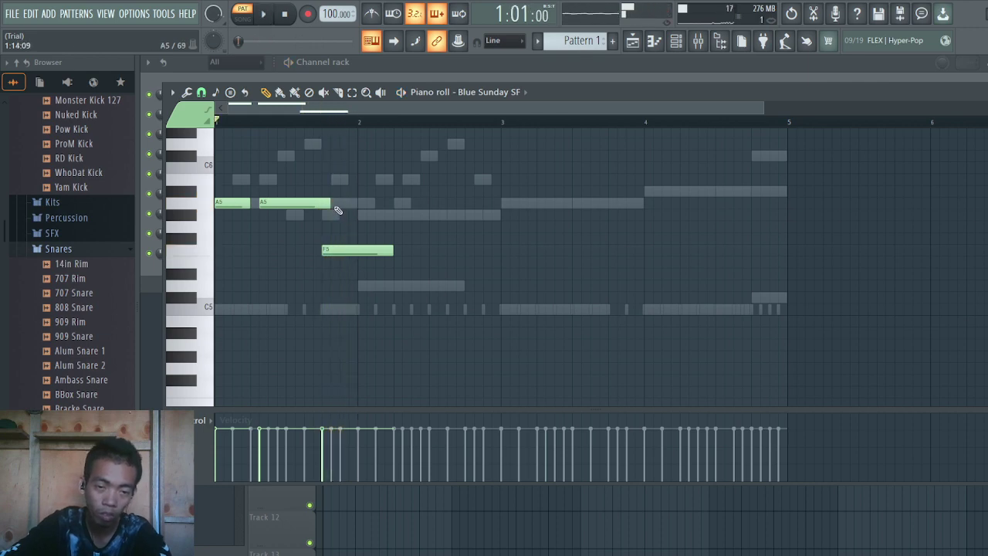
# Listen to the bass line again and delete the F5 note and both A5 notes
pyautogui.scroll(3, 321, 221)
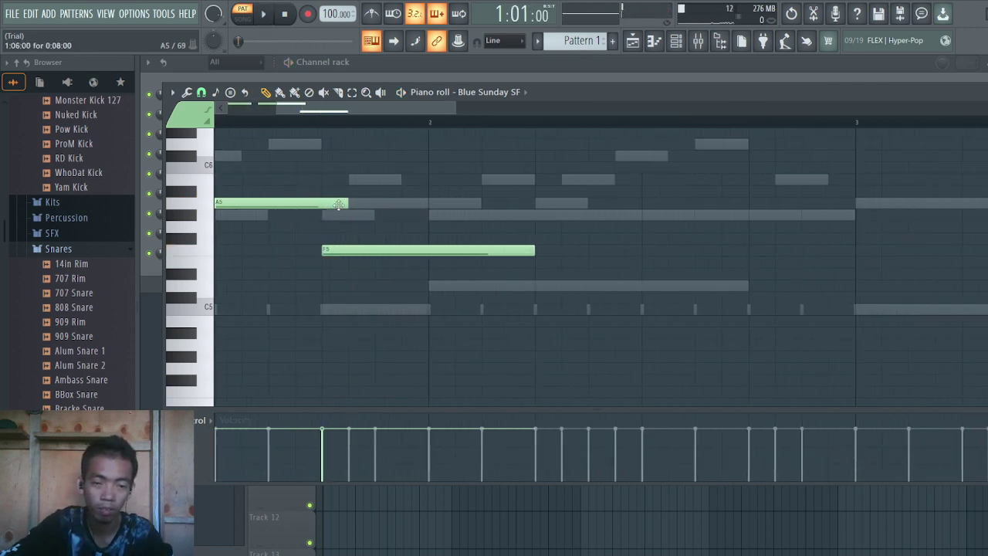
pyautogui.scroll(-4, 282, 247)
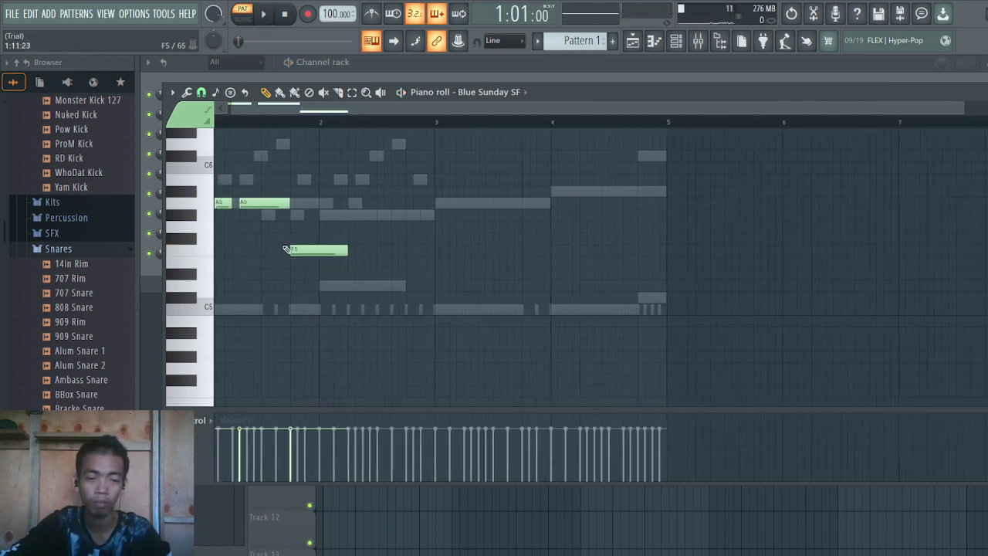
pyautogui.press('space')
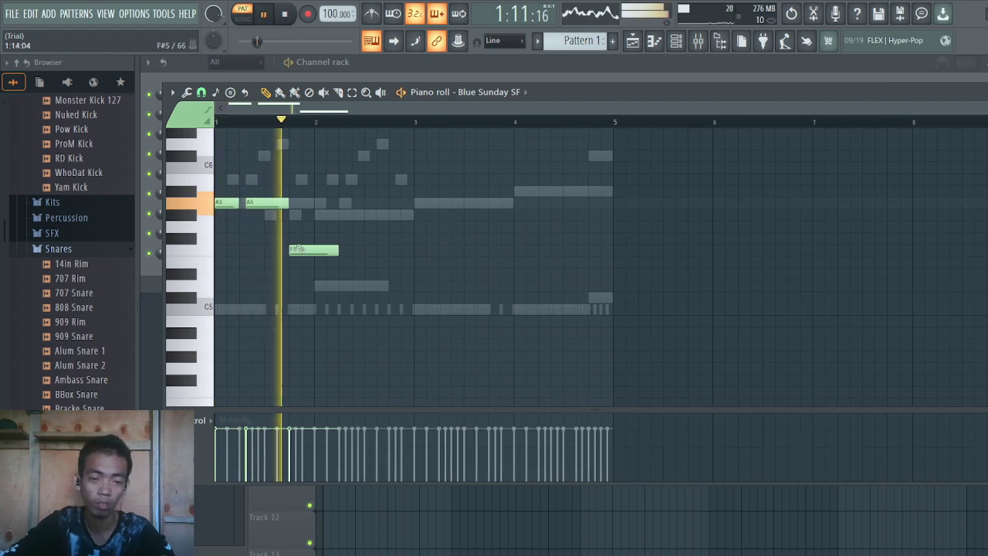
pyautogui.press('space')
pyautogui.rightClick(312, 247)
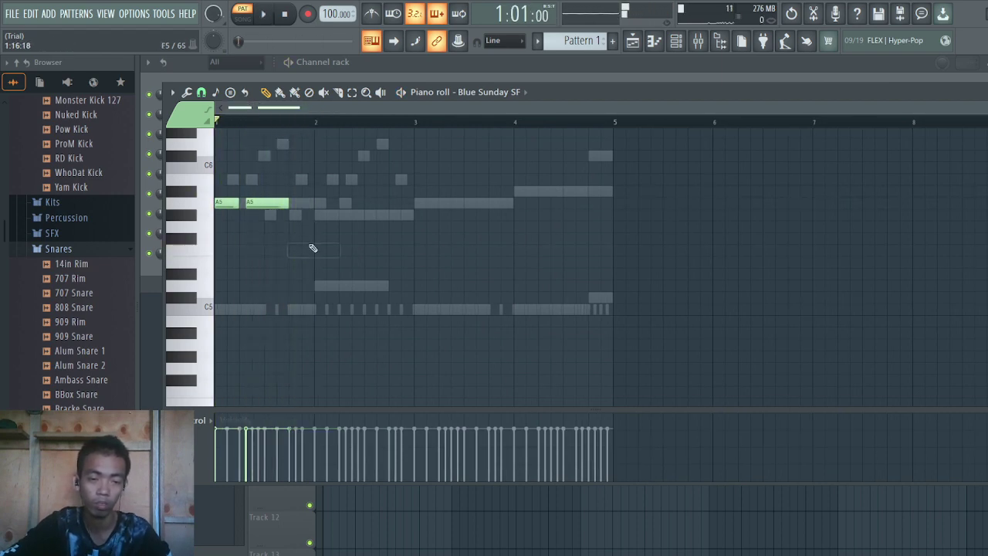
pyautogui.rightClick(240, 205)
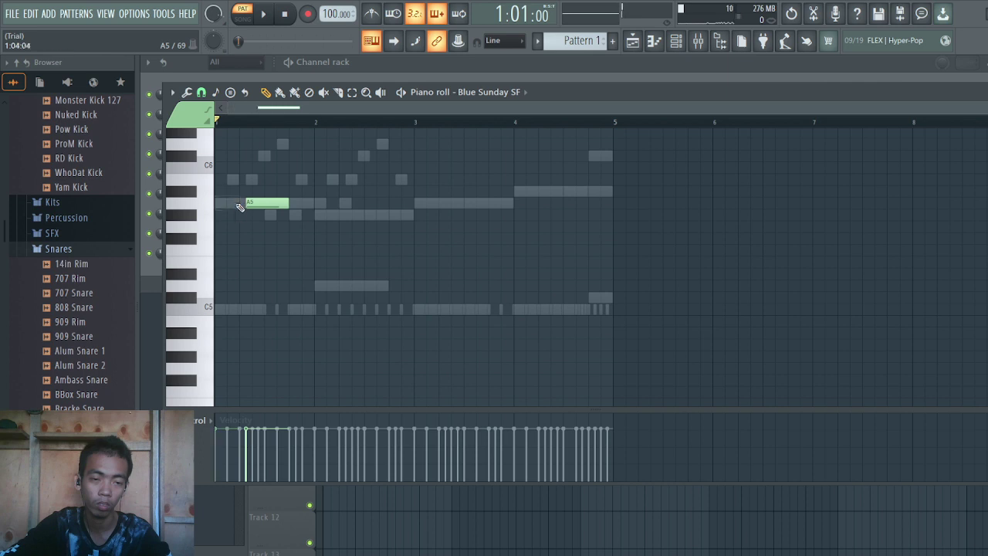
pyautogui.rightClick(247, 205)
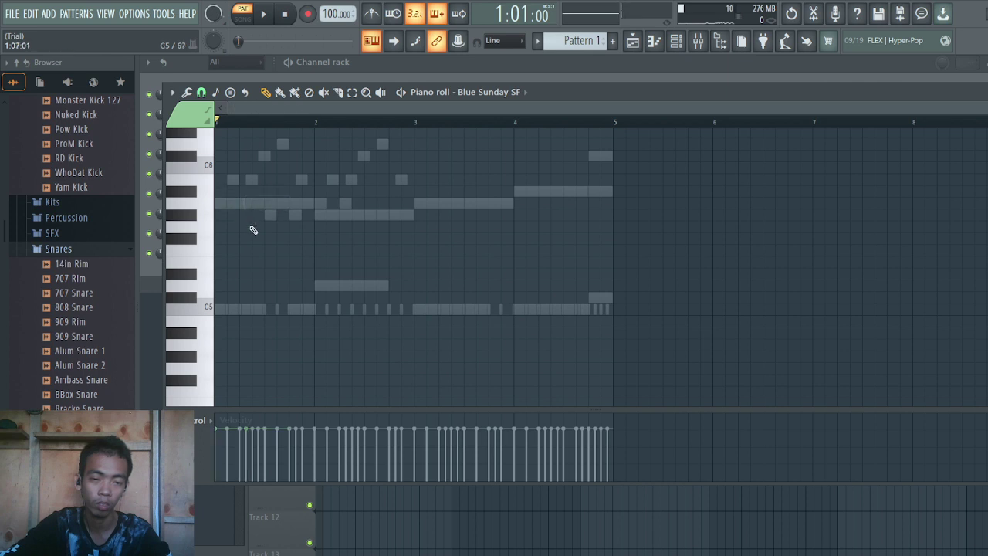
# Audition the low piano keys and place a five-step D5 note at the start of bar 1
pyautogui.click(207, 289)
pyautogui.click(209, 266)
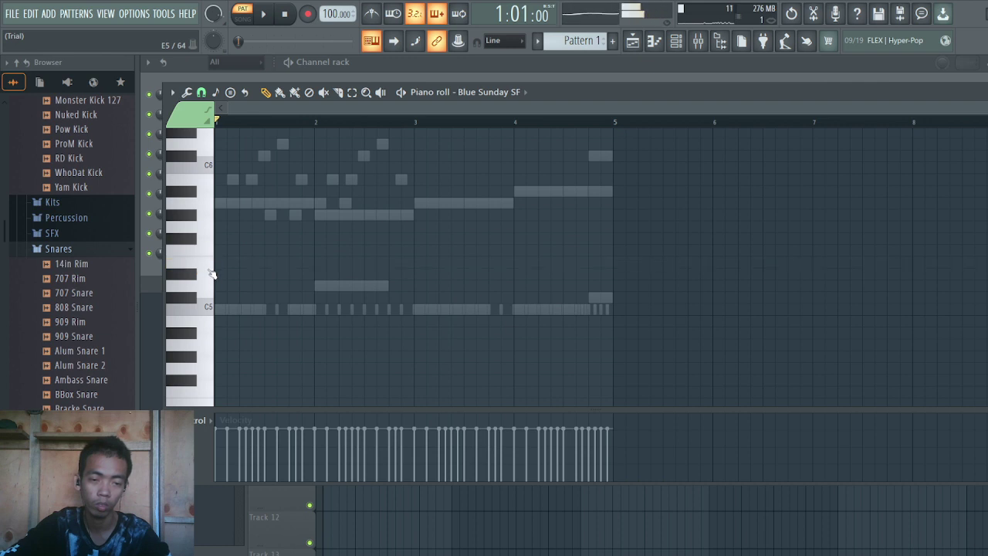
pyautogui.click(208, 285)
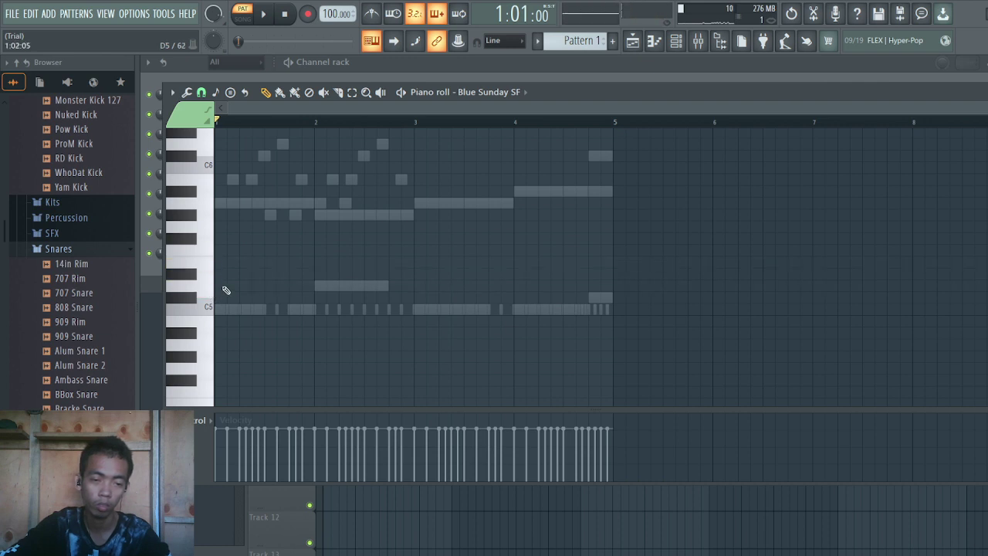
pyautogui.click(225, 285)
pyautogui.moveTo(228, 286); pyautogui.dragTo(218, 285)
pyautogui.press('space')
pyautogui.press('space')
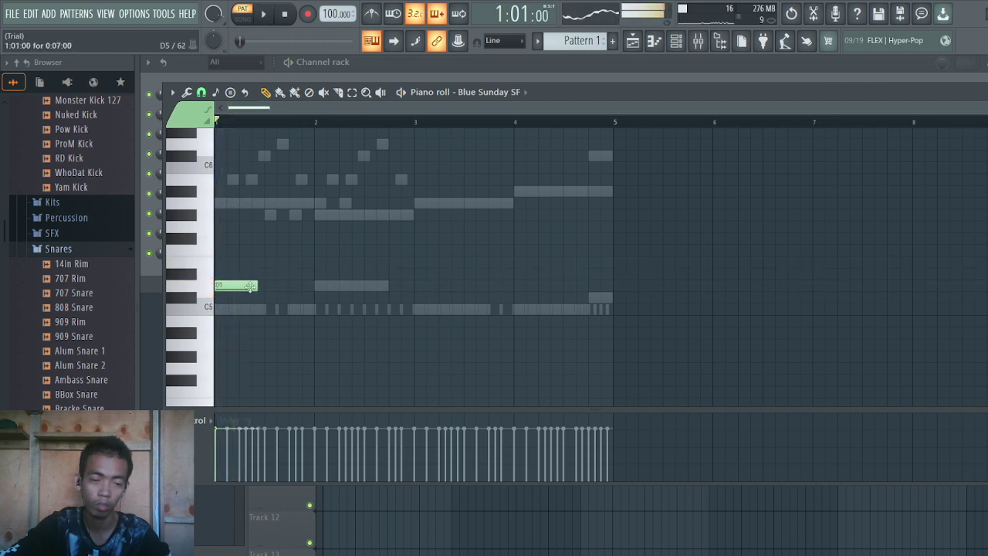
pyautogui.press('space')
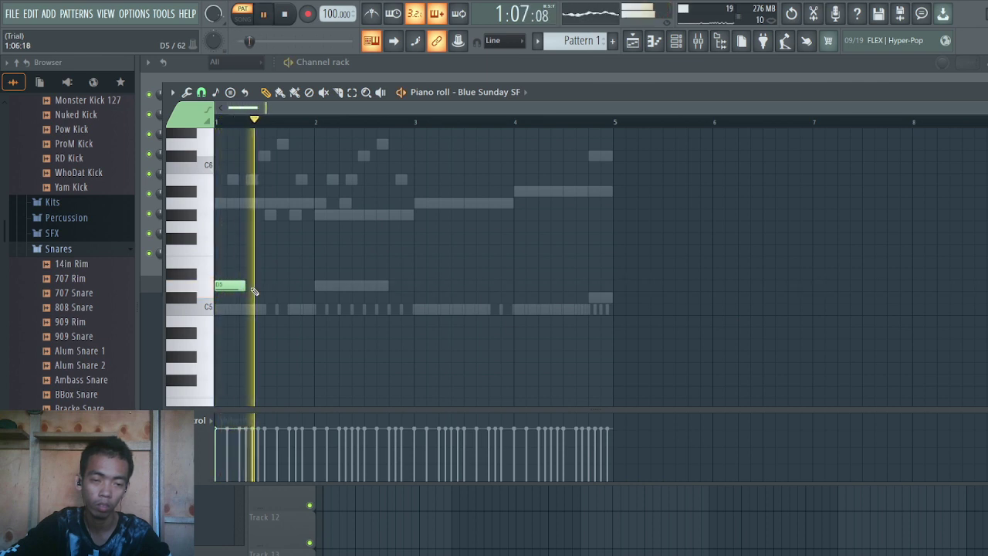
pyautogui.press('space')
# Add five-step D5 notes at step 7 of bar 1 and at the start of bar 2, checking playback
pyautogui.click(257, 286)
pyautogui.press('space')
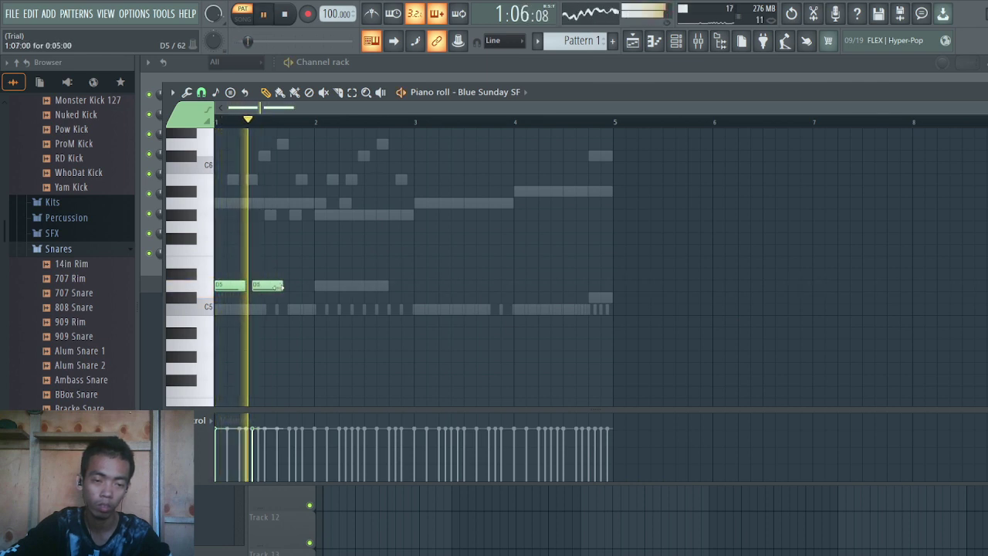
pyautogui.press('space')
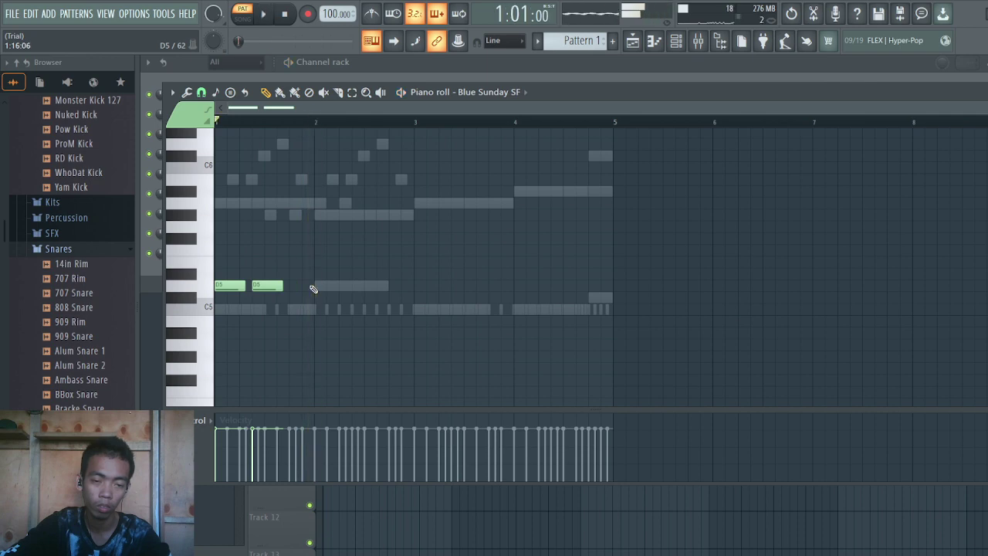
pyautogui.click(317, 288)
pyautogui.press('space')
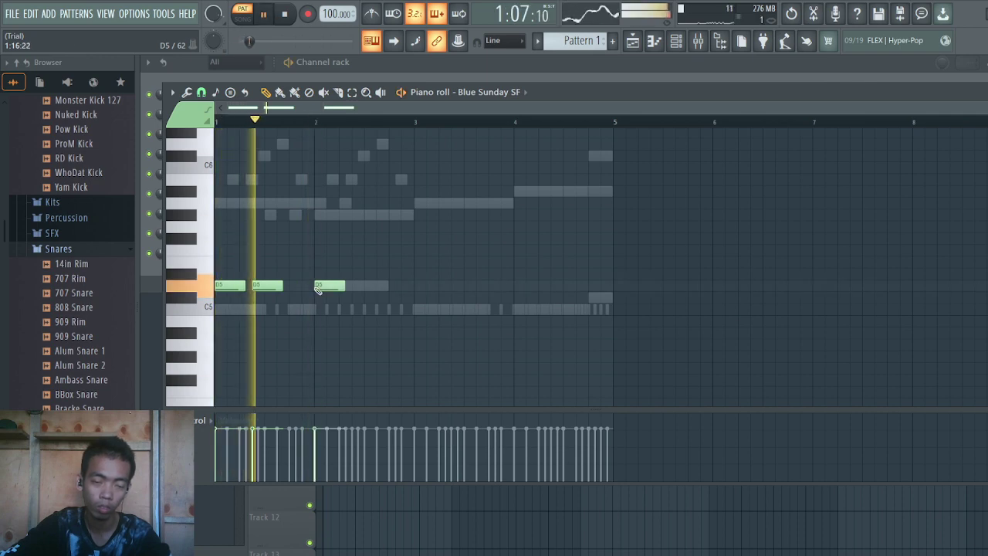
pyautogui.press('space')
# Place a five-step F5 note at step 13 of bar 1, play it back and lower it to E5
pyautogui.click(291, 251)
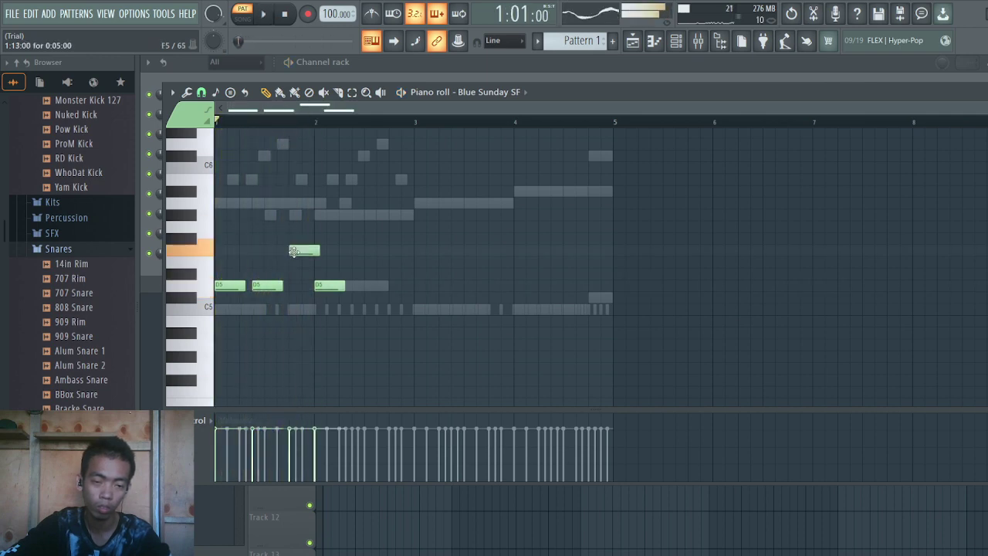
pyautogui.press('space')
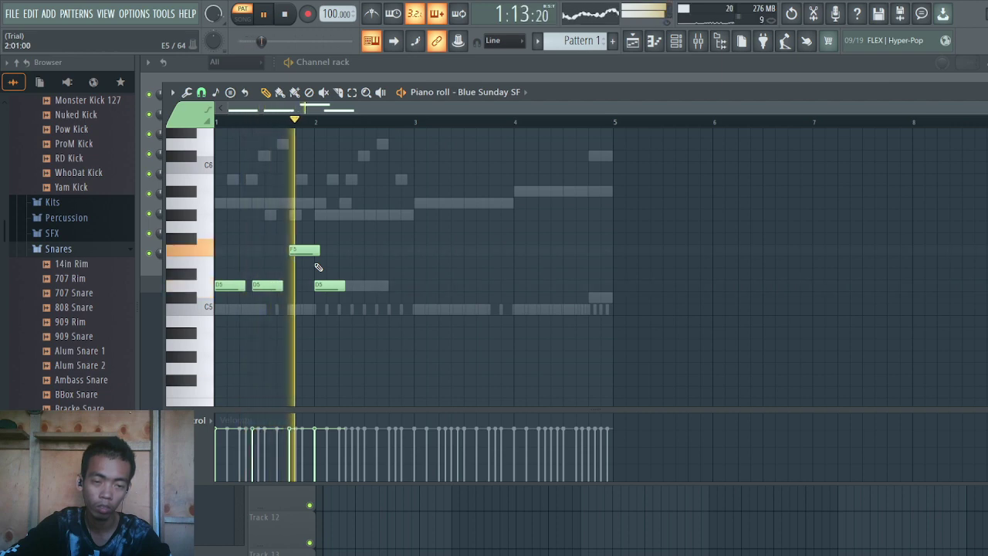
pyautogui.press('space')
pyautogui.moveTo(307, 253); pyautogui.dragTo(307, 264)
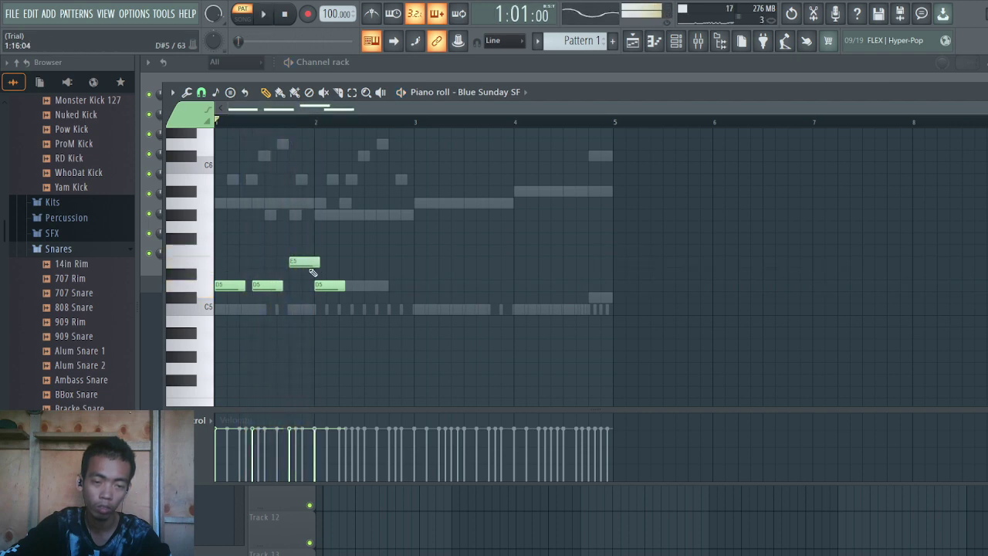
# Play back the bass line and shorten the E5 note in bar 1 to three steps
pyautogui.press('space')
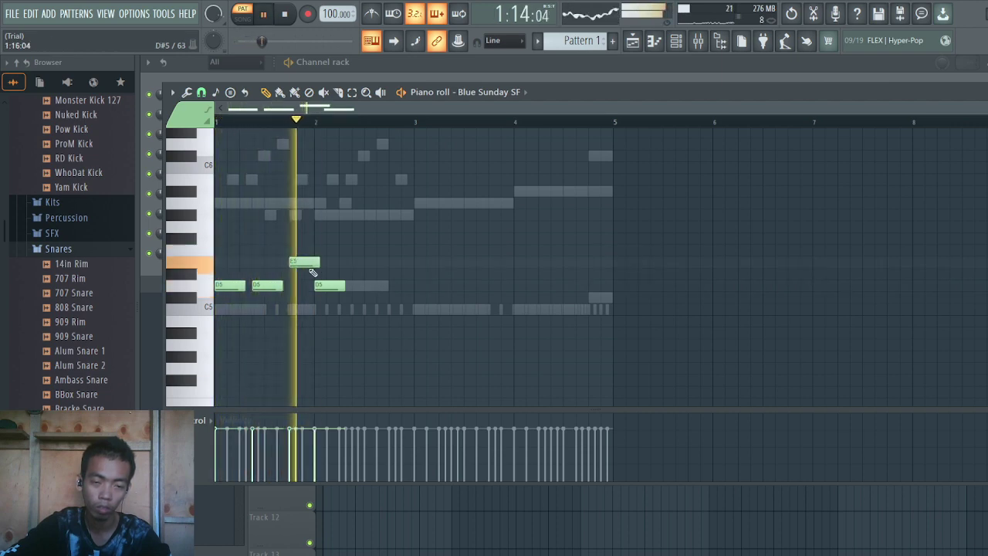
pyautogui.press('space')
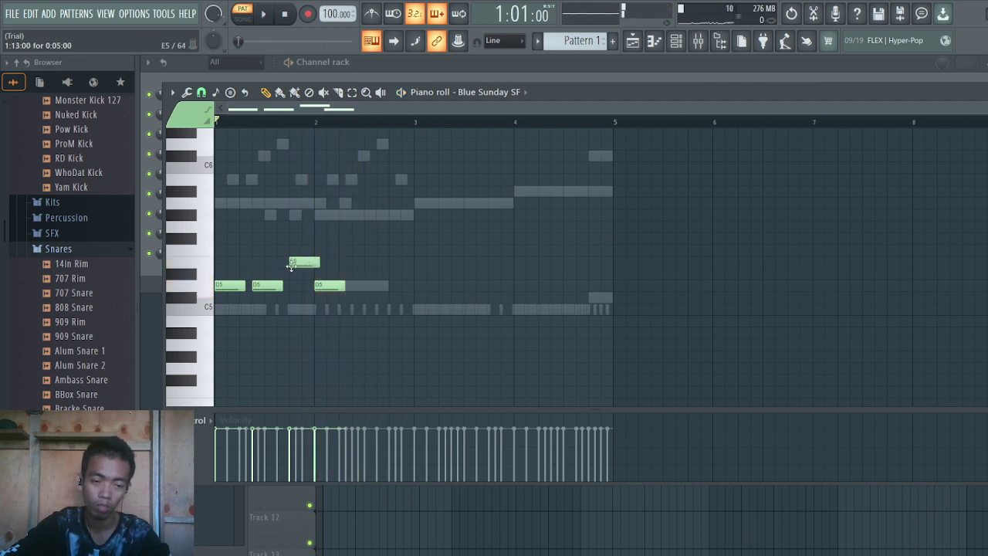
pyautogui.click(291, 264)
pyautogui.press('space')
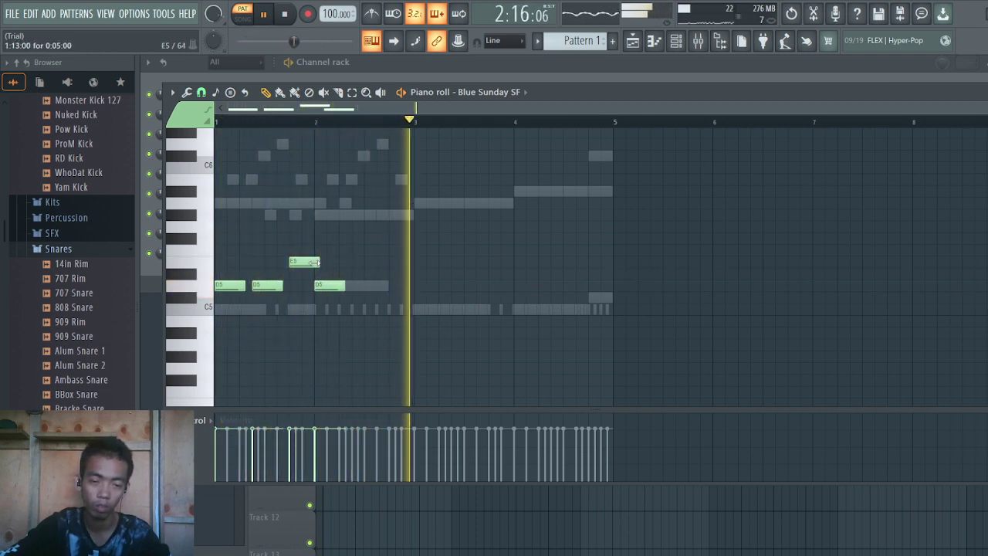
pyautogui.moveTo(317, 261); pyautogui.dragTo(308, 262)
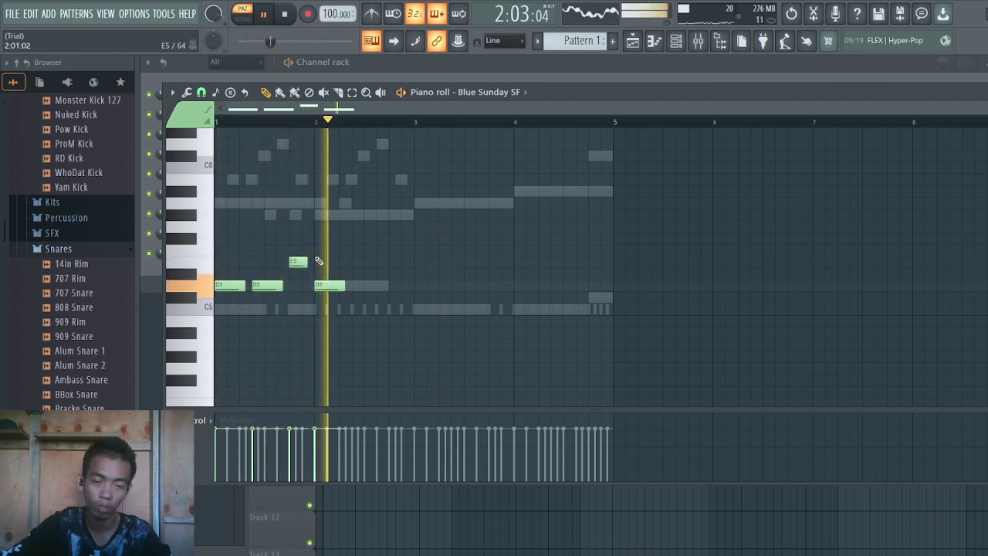
pyautogui.press('space')
# Add three-step bass notes in bar 2, a C#5 at step 7 and a C5 at step 11, checking playback
pyautogui.click(360, 286)
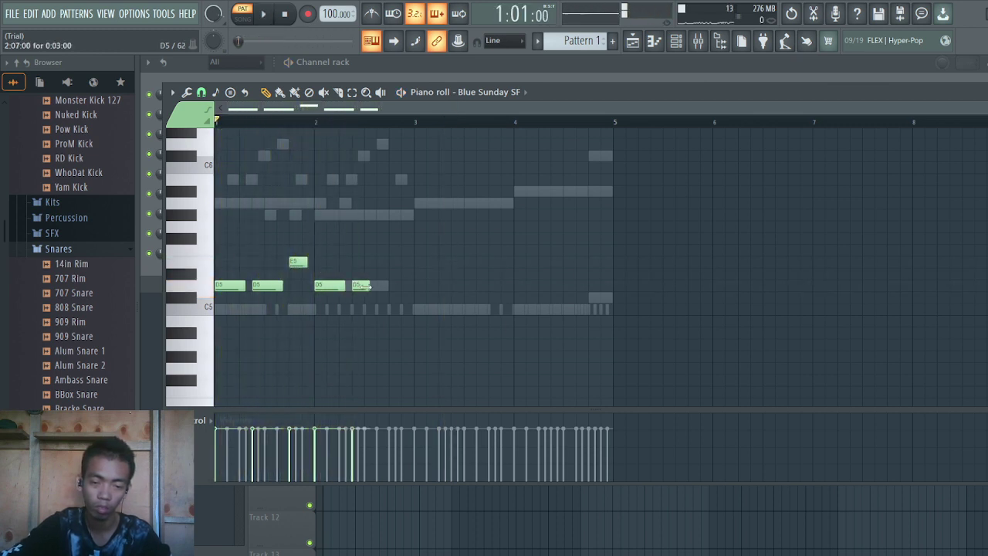
pyautogui.click(382, 286)
pyautogui.press('space')
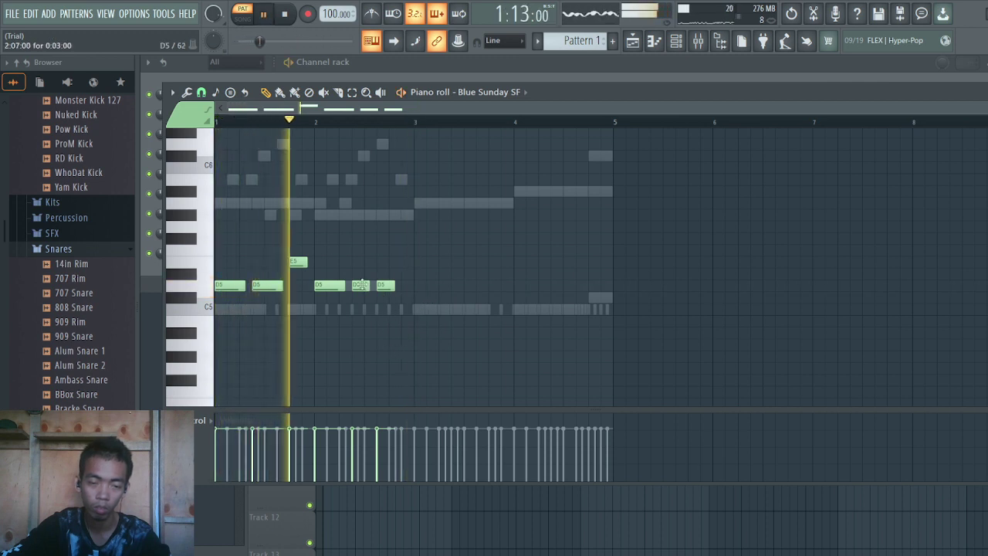
pyautogui.moveTo(364, 288); pyautogui.dragTo(385, 312)
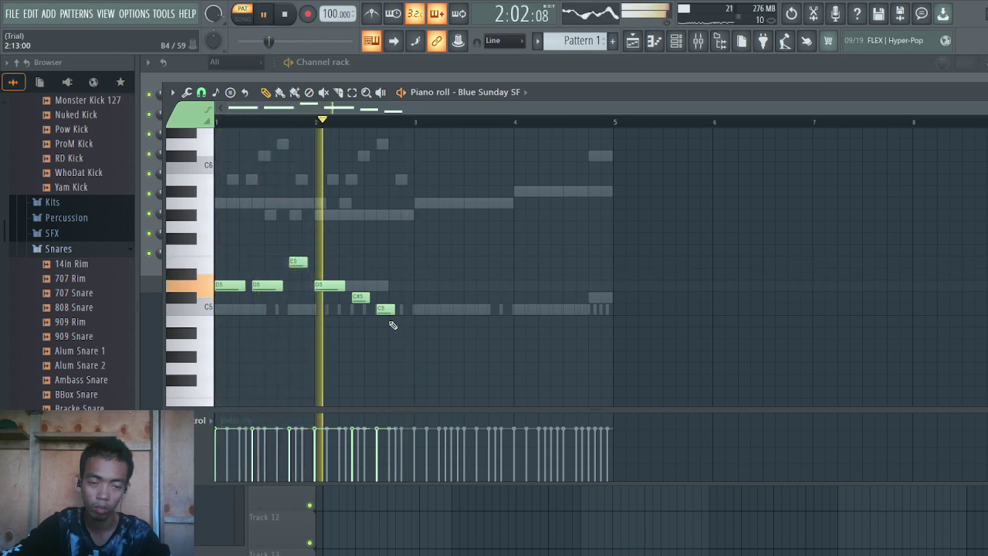
pyautogui.press('space')
# Move the E5 note in bar 1 to step 11, play it back and lengthen it to five steps
pyautogui.moveTo(297, 262); pyautogui.dragTo(286, 262)
pyautogui.press('space')
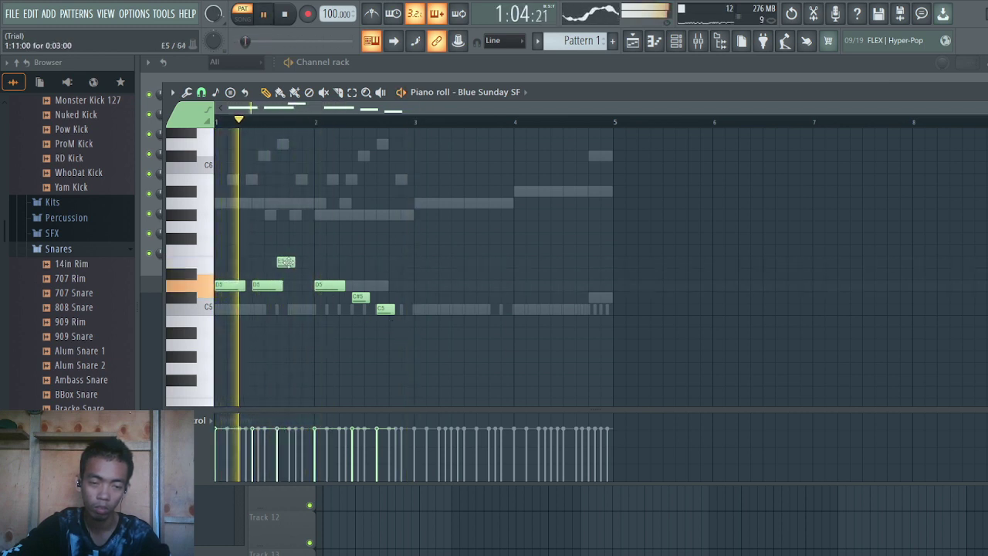
pyautogui.press('space')
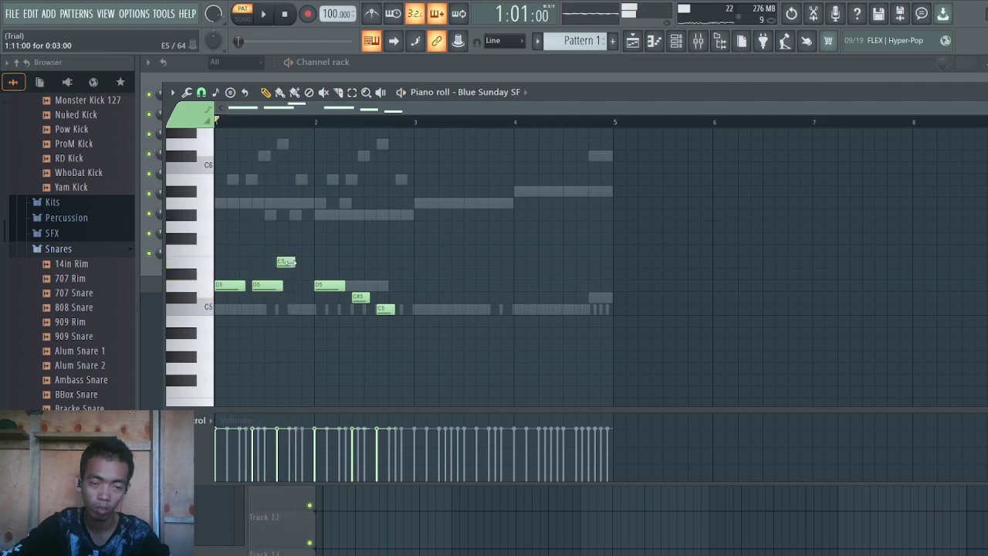
pyautogui.click(292, 262)
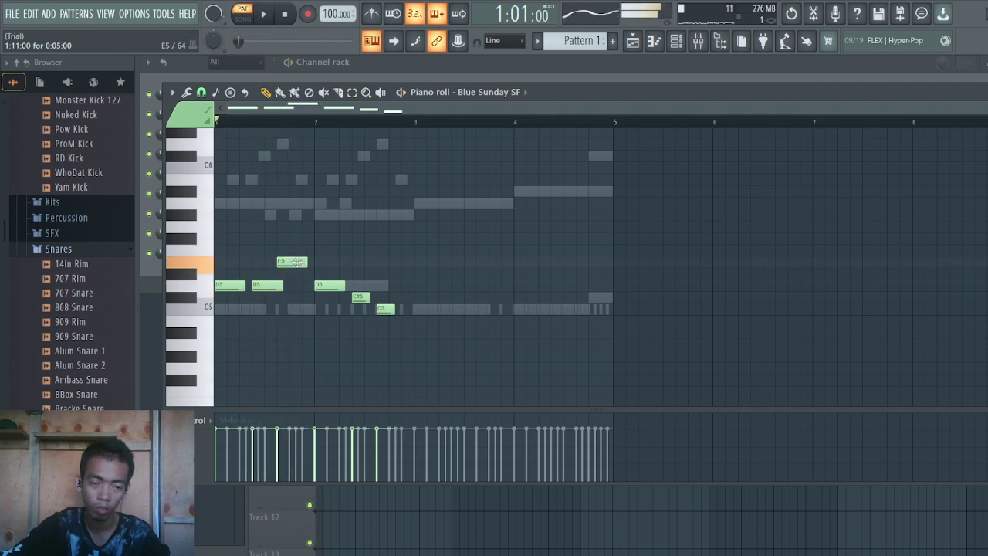
# Shift the E5 note to step 12 of bar 1 and listen to the bass line
pyautogui.scroll(5, 269, 311)
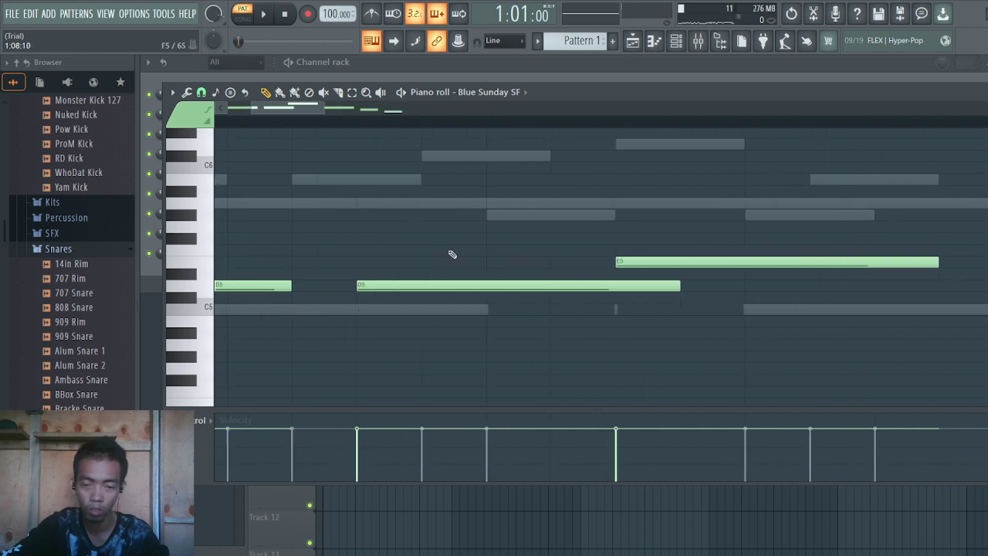
pyautogui.click(674, 261)
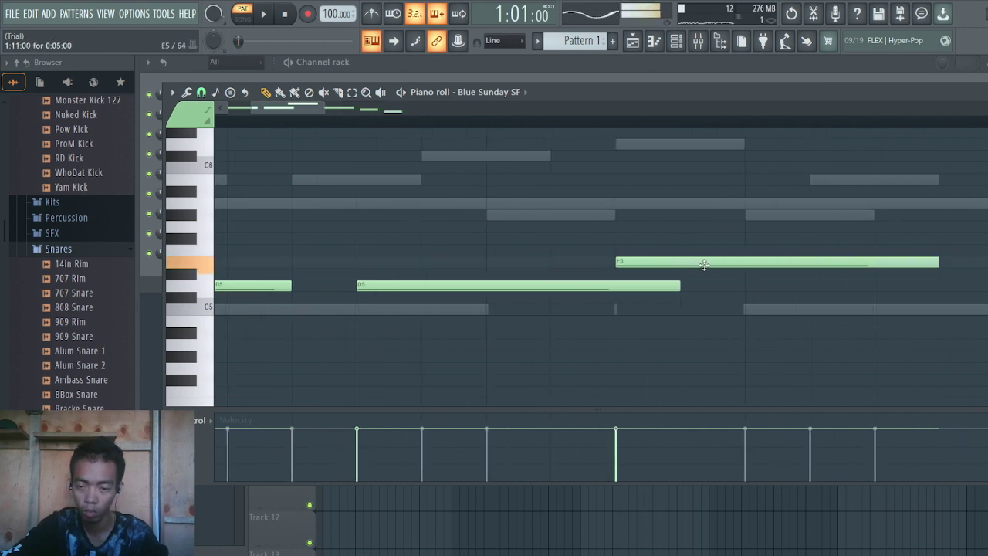
pyautogui.moveTo(704, 265); pyautogui.dragTo(722, 267)
pyautogui.press('space')
pyautogui.scroll(-5, 494, 277)
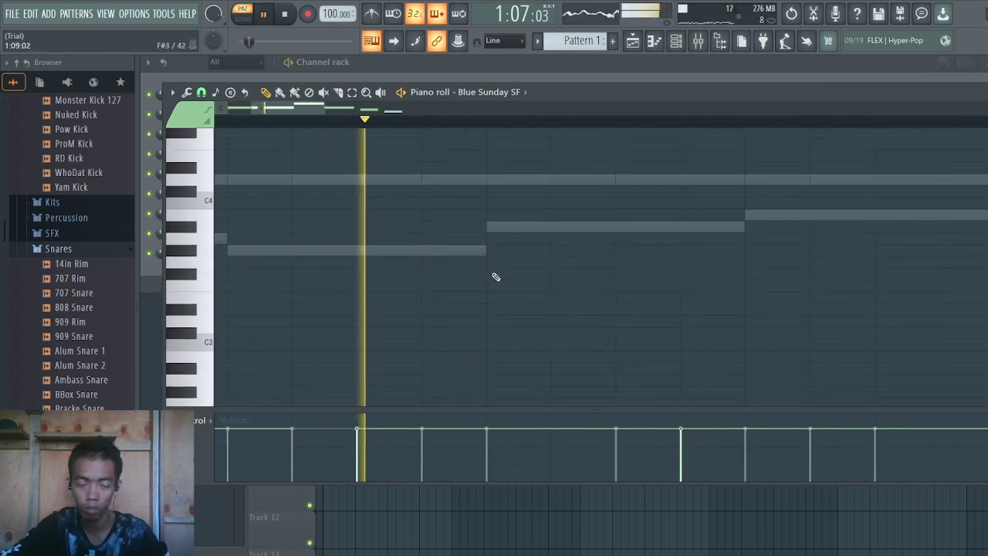
pyautogui.scroll(-2, 490, 278)
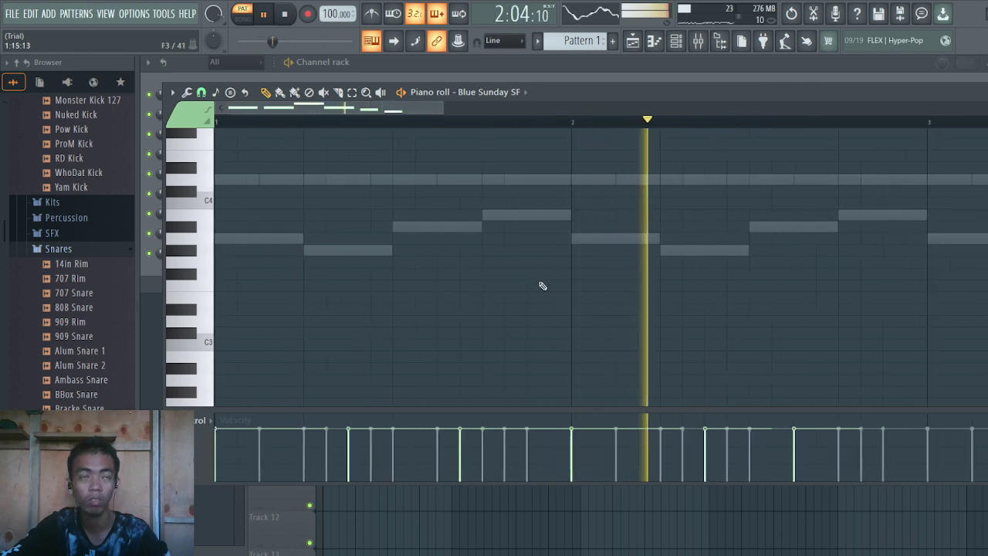
pyautogui.scroll(4, 481, 288)
pyautogui.scroll(1, 664, 301)
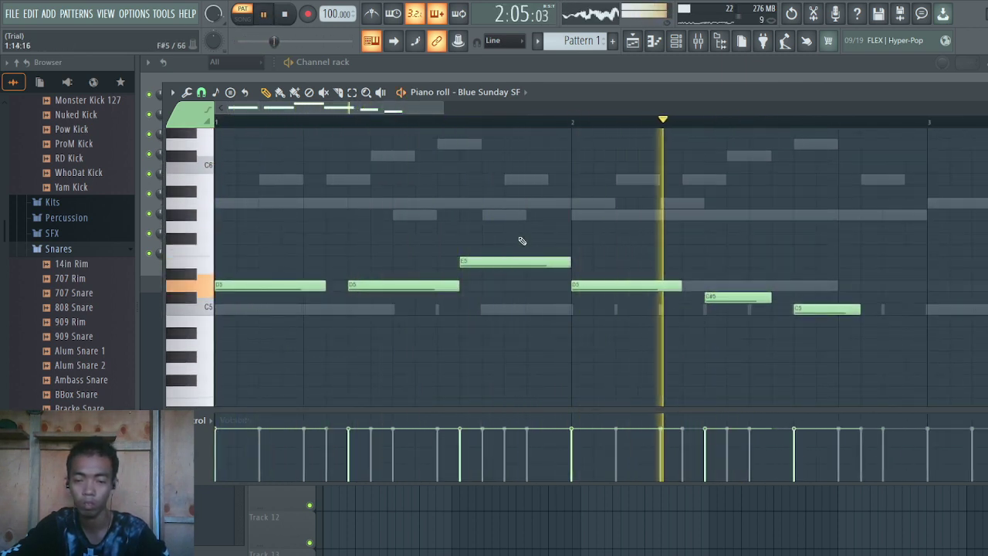
pyautogui.press('space')
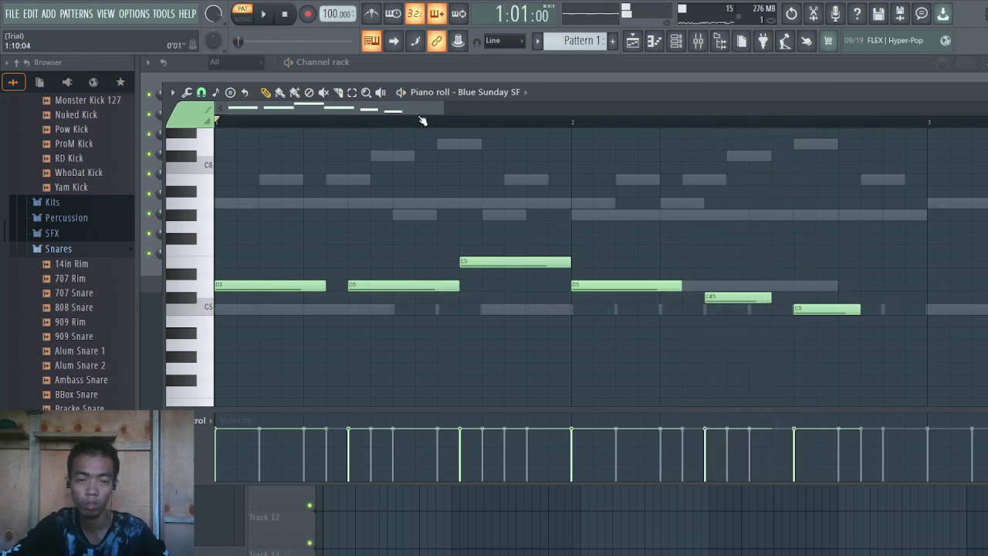
pyautogui.moveTo(430, 122); pyautogui.dragTo(574, 127)
pyautogui.moveTo(406, 109); pyautogui.dragTo(615, 118)
pyautogui.click(600, 123)
pyautogui.click(446, 133)
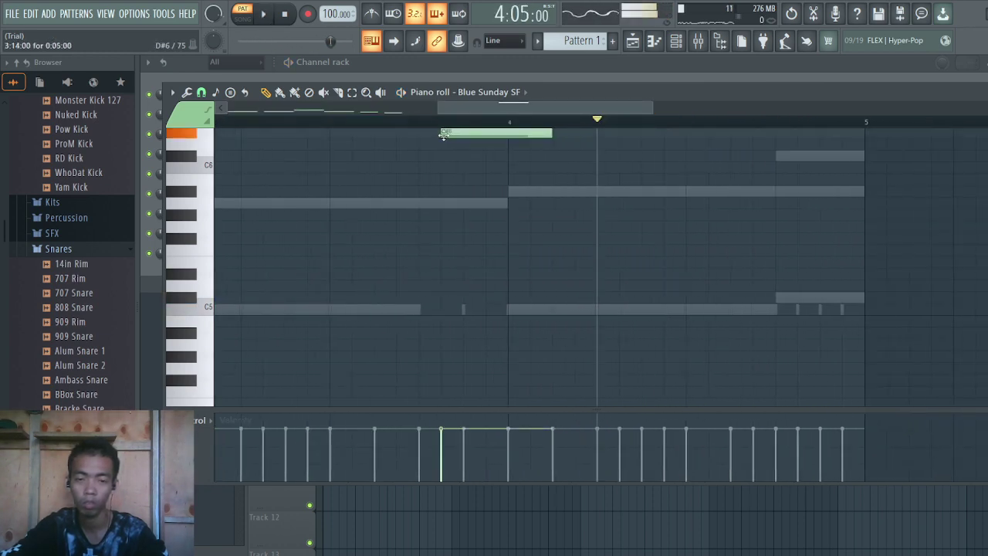
pyautogui.rightClick(484, 132)
# Lengthen the C5 note in bar 2 to six steps so it reaches the start of bar 3
pyautogui.scroll(-4, 424, 229)
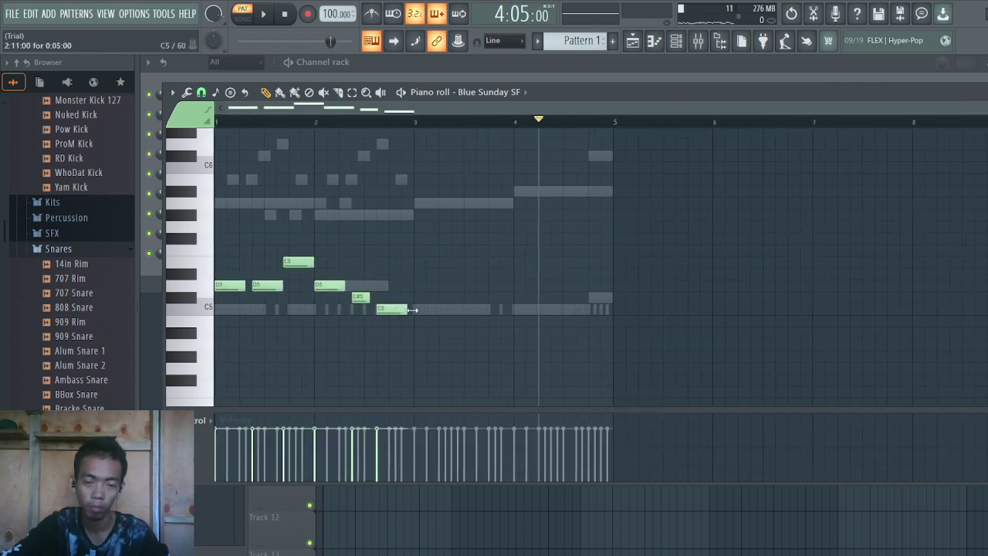
pyautogui.scroll(4, 479, 328)
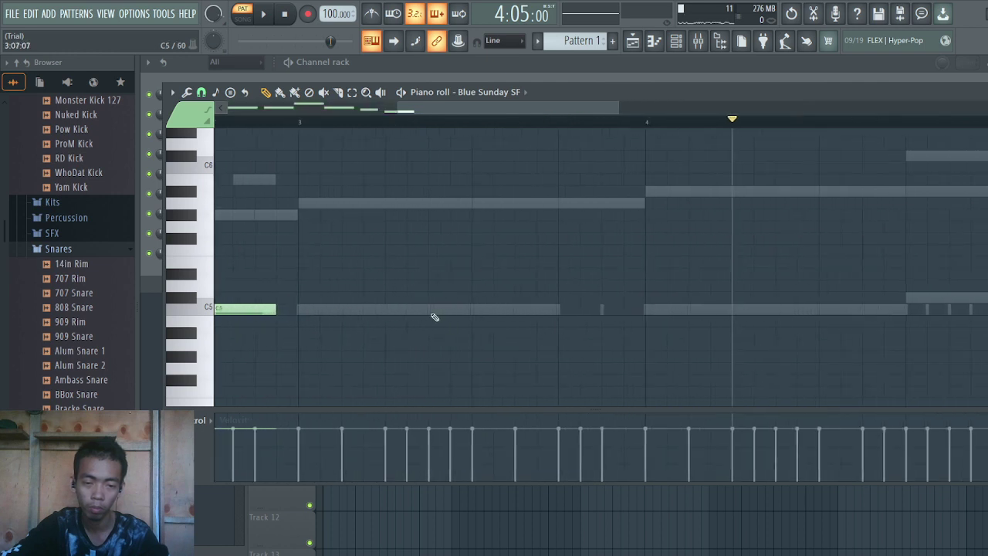
pyautogui.moveTo(484, 106); pyautogui.dragTo(442, 107)
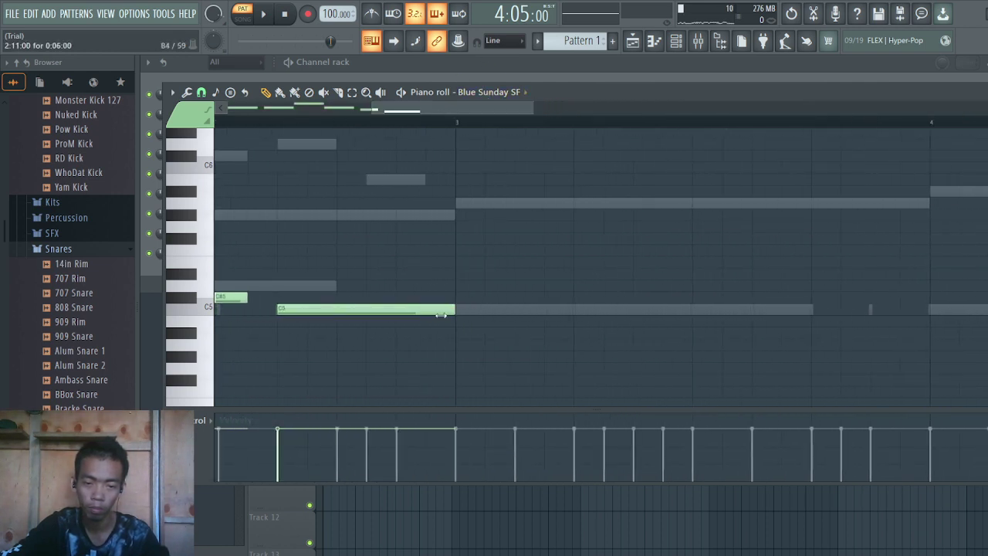
pyautogui.scroll(-4, 454, 309)
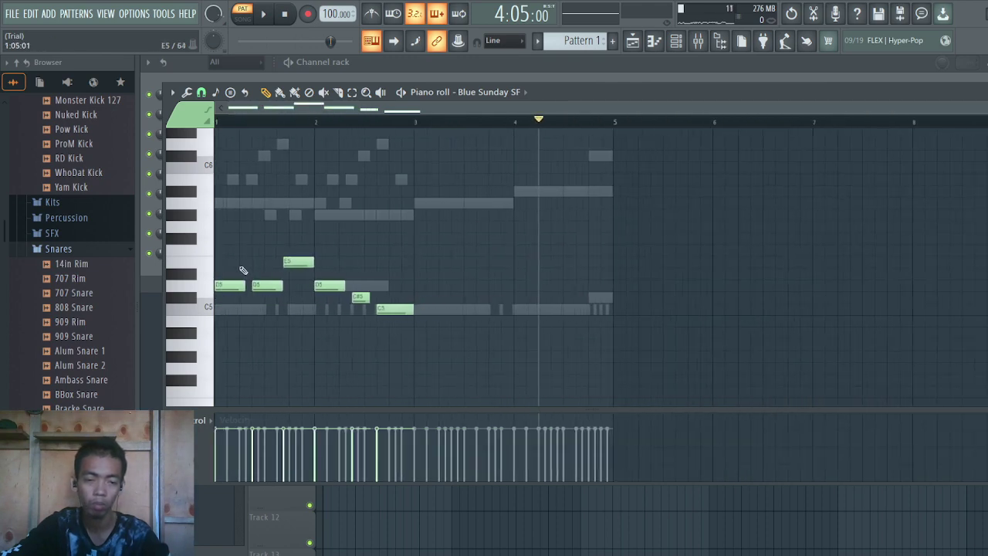
# Delete the E5 note and lengthen the second D5 note in bar 1 to nine steps, checking playback
pyautogui.press('space')
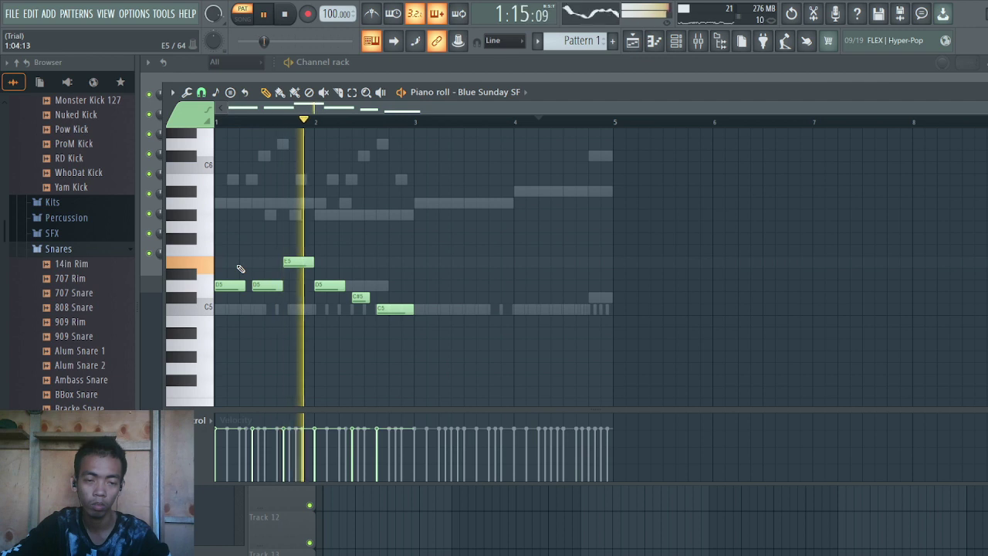
pyautogui.press('space')
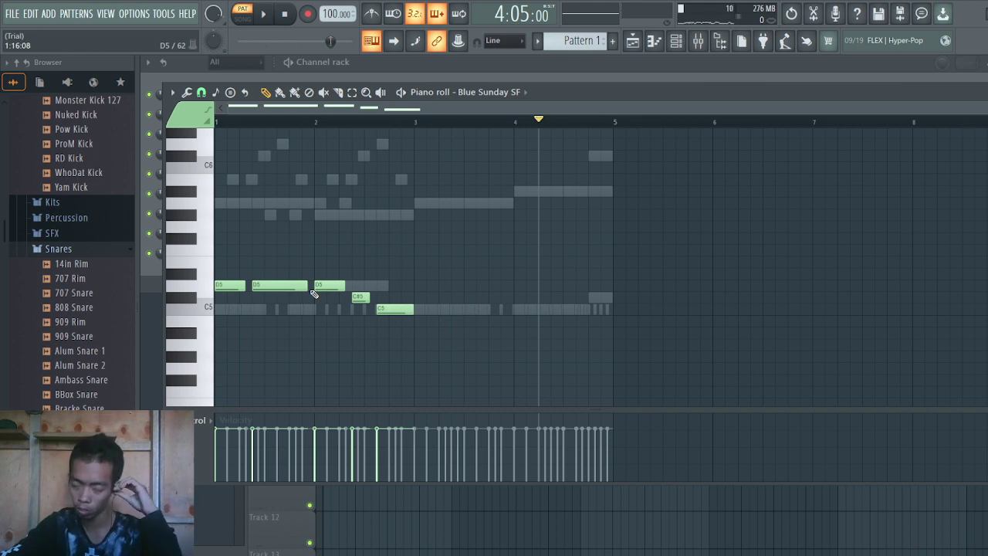
pyautogui.press('space')
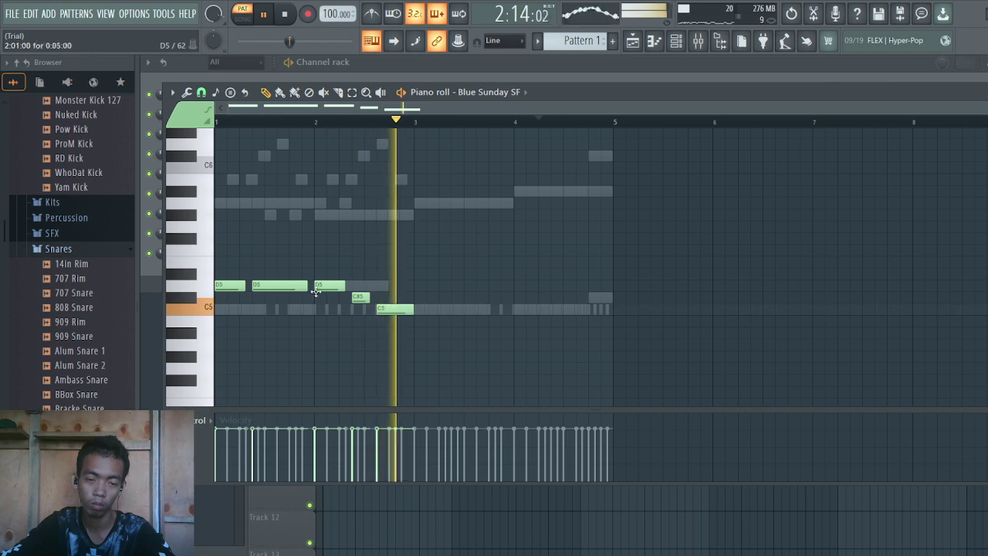
pyautogui.press('space')
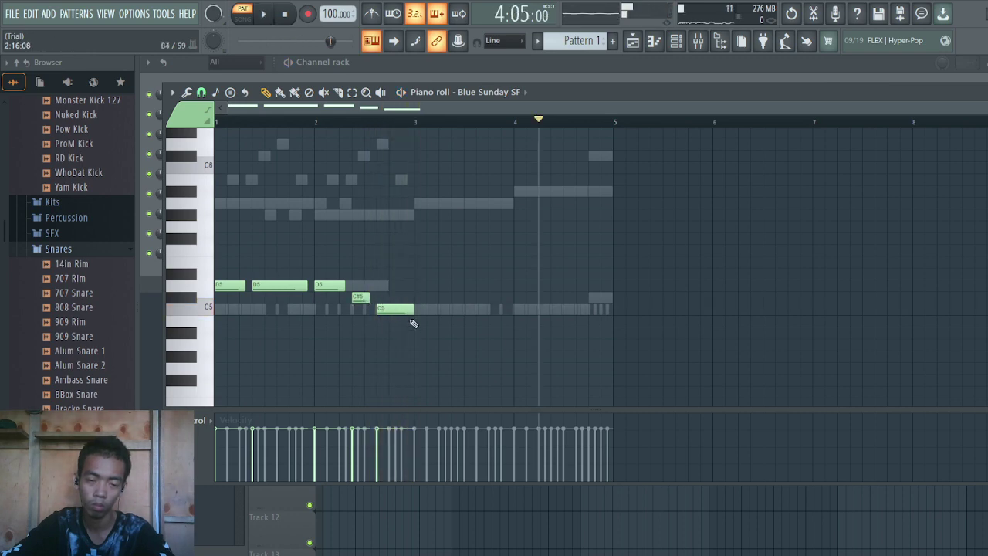
# Duplicate the two-bar bass line into bars 3 and 4 and raise only the copy's last note to C#5
pyautogui.hotkey('ctrl', 'b')
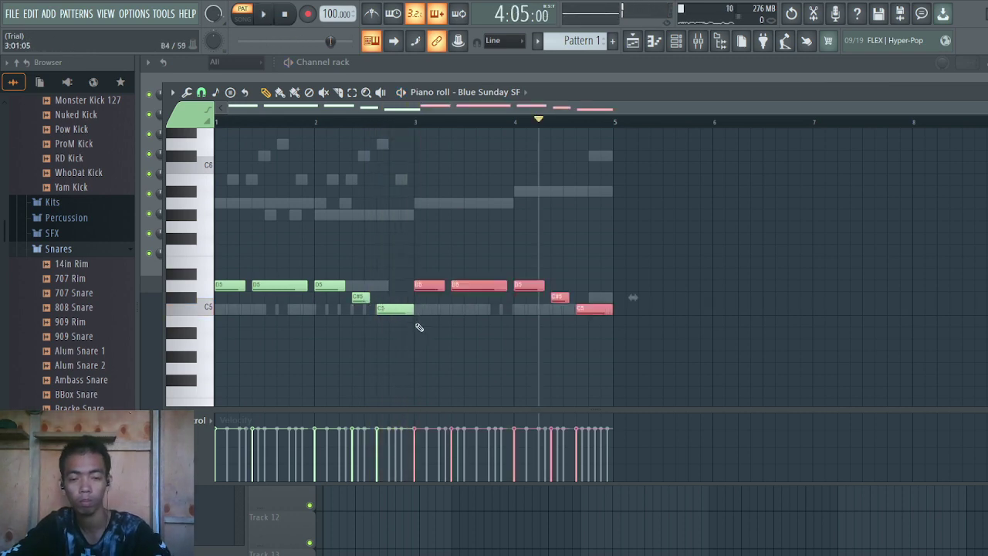
pyautogui.press('space')
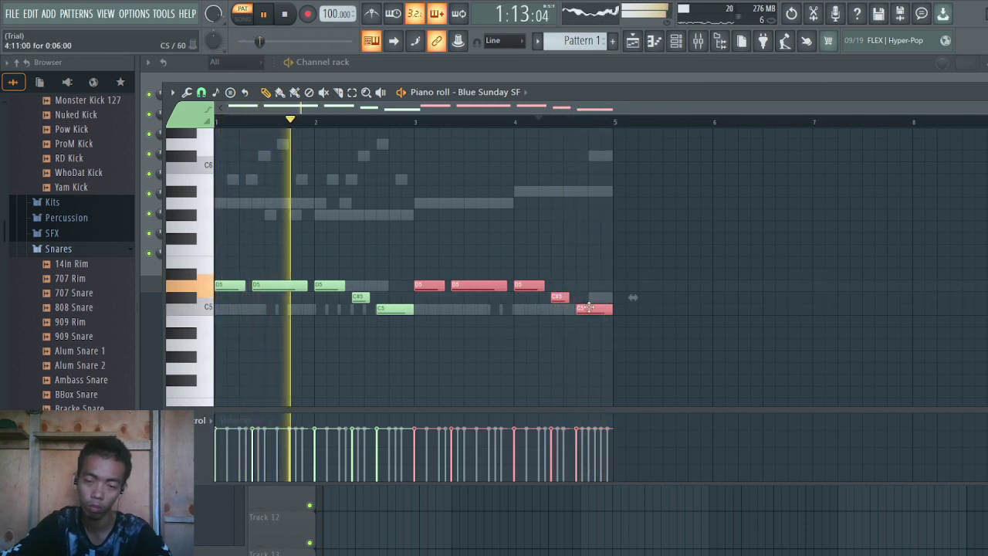
pyautogui.moveTo(588, 307); pyautogui.dragTo(586, 295)
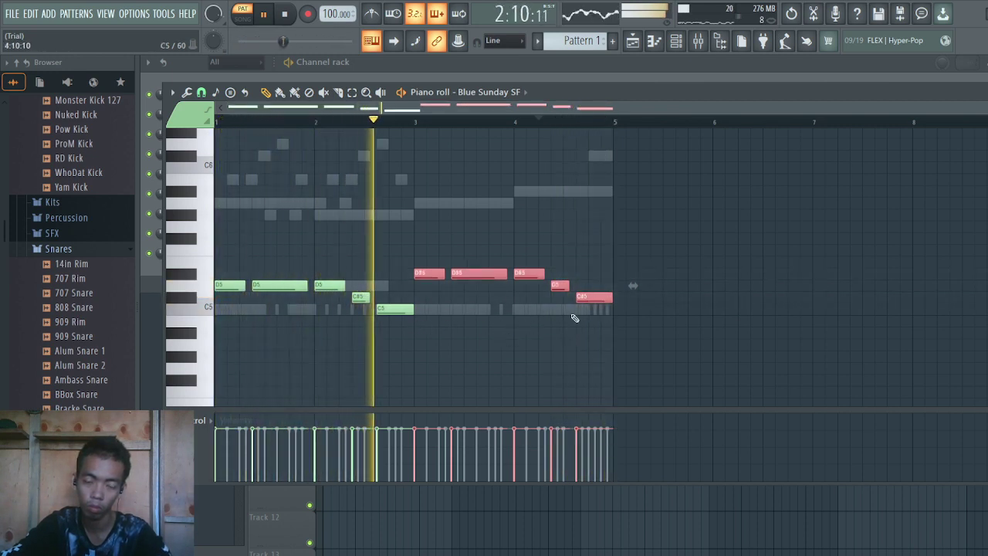
pyautogui.hotkey('ctrl', 'z')
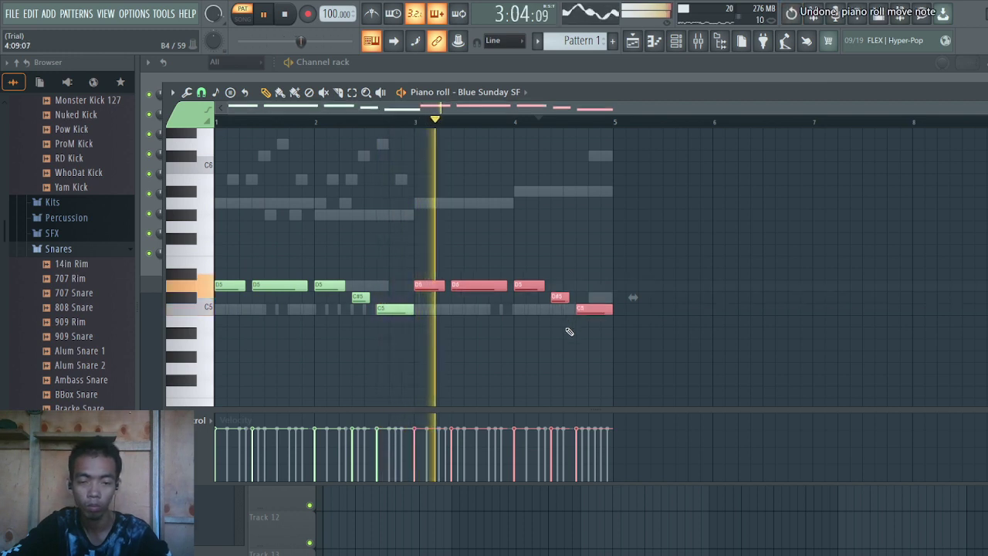
pyautogui.keyDown('ctrl'); pyautogui.click(580, 378); pyautogui.keyUp('ctrl')
pyautogui.moveTo(589, 301); pyautogui.dragTo(588, 293)
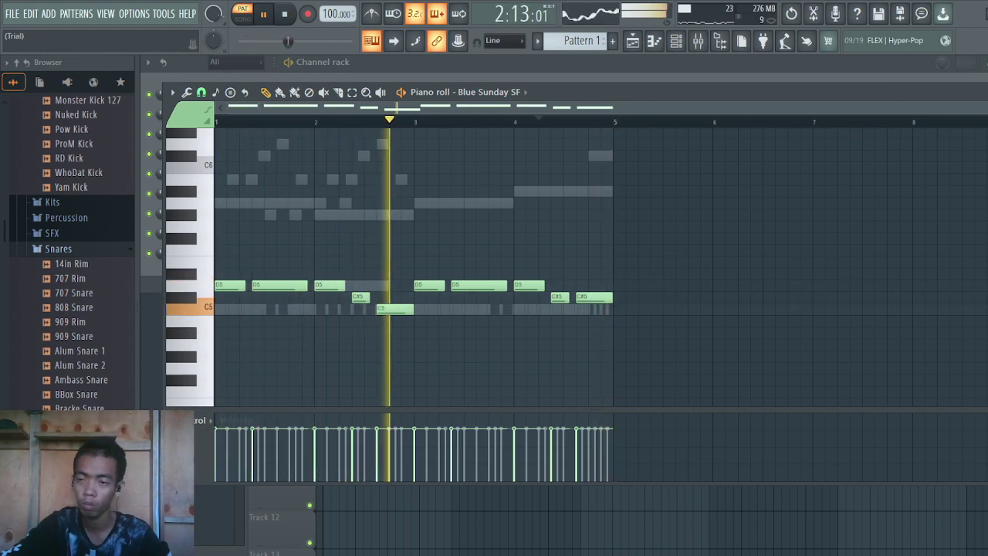
# Split Pattern 1 by channel and place the seven resulting patterns on playlist tracks 1 to 7 from bar 1
pyautogui.click(982, 92)
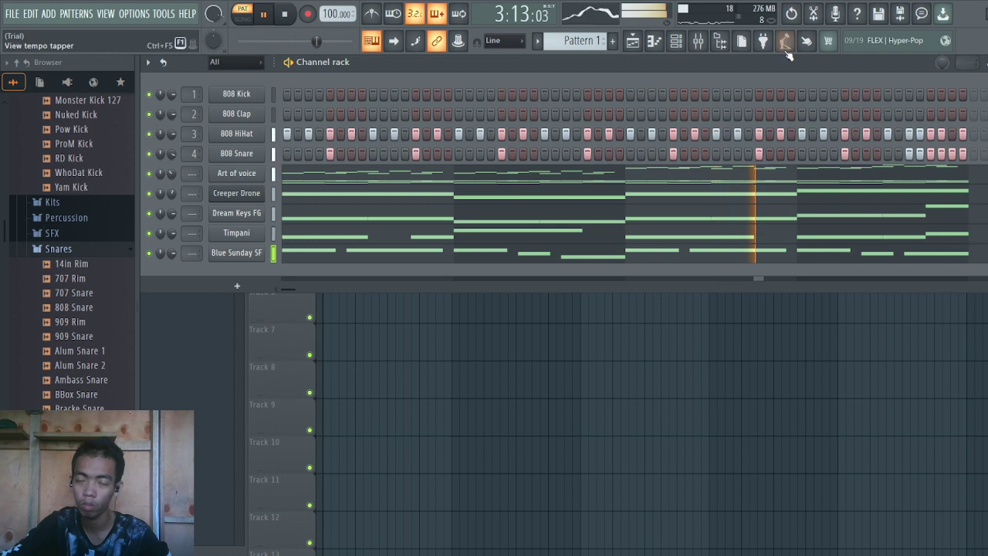
pyautogui.click(987, 63)
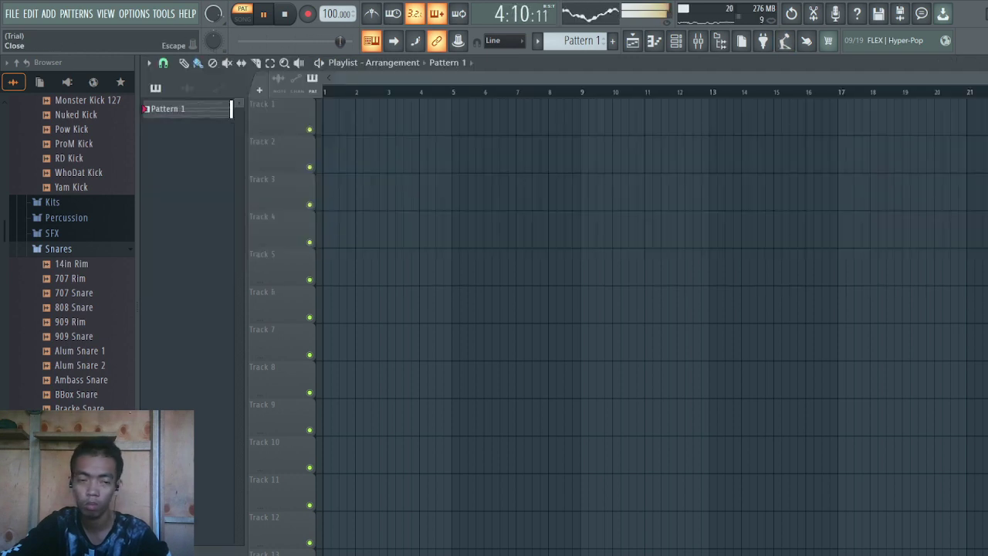
pyautogui.rightClick(193, 110)
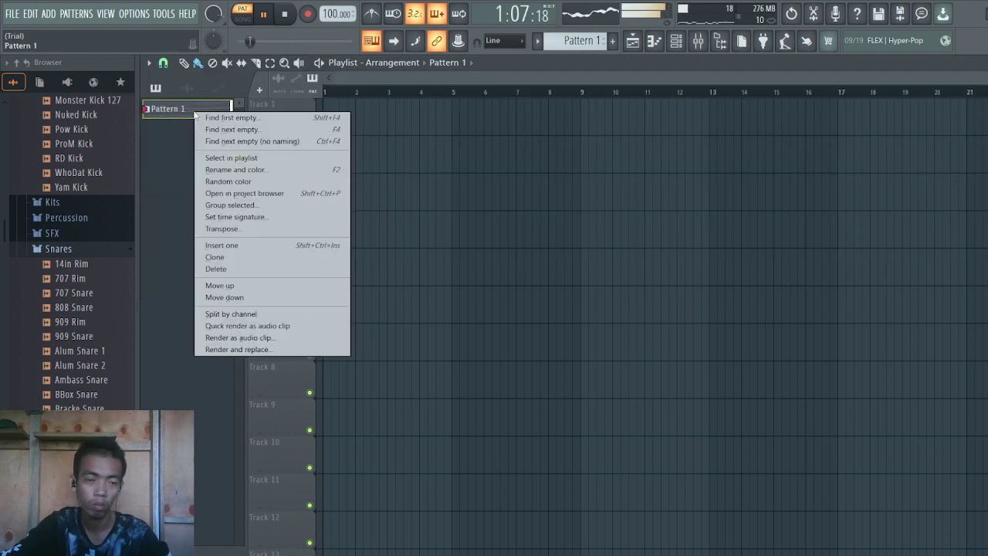
pyautogui.click(263, 314)
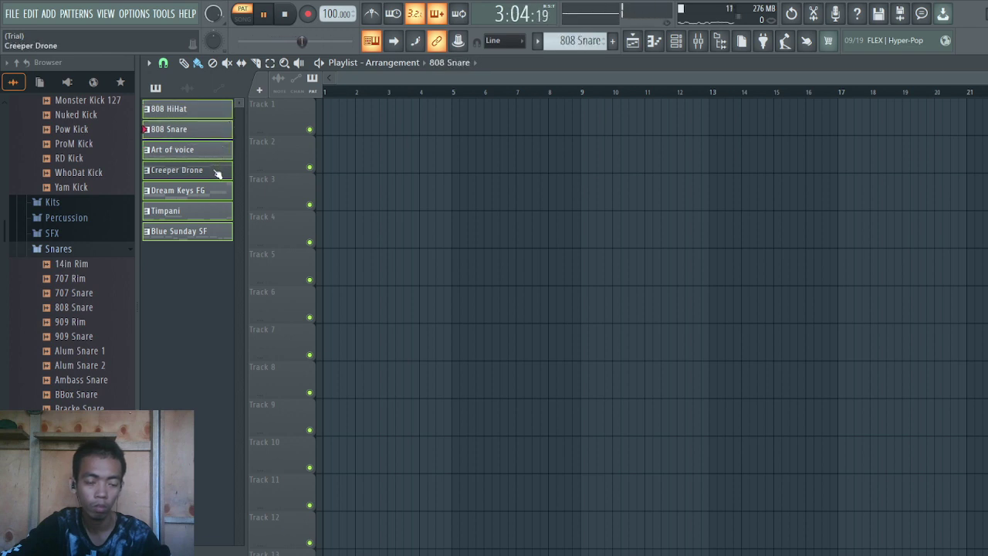
pyautogui.moveTo(279, 195); pyautogui.dragTo(333, 105)
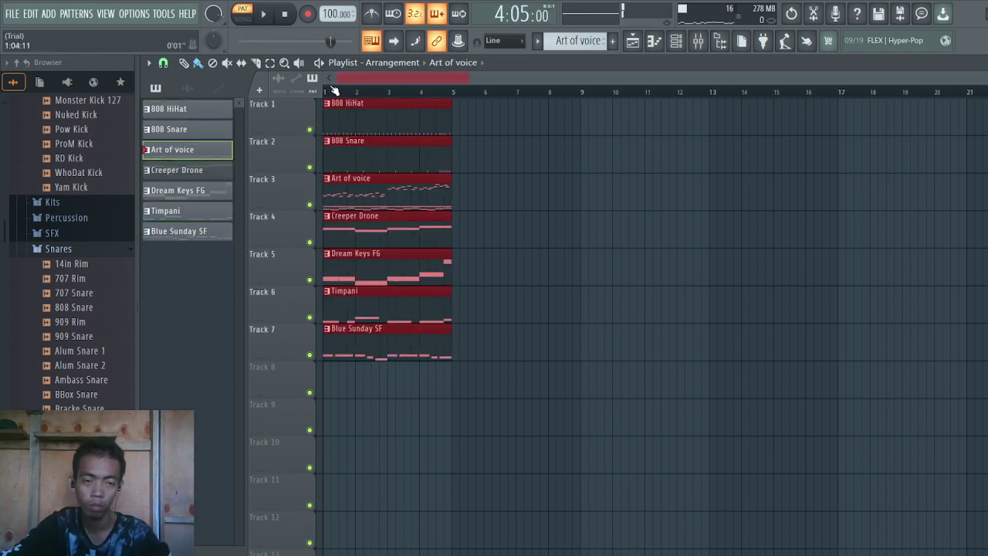
# Duplicate the seven four-bar clips three times so they repeat up to the start of bar 17, with playback running
pyautogui.press('space')
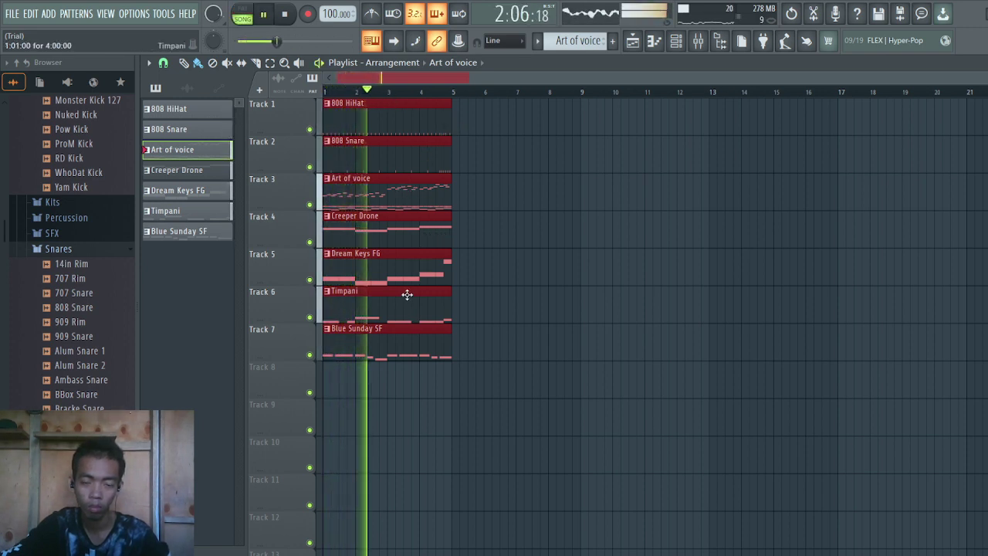
pyautogui.hotkey('ctrl', 'b')
pyautogui.hotkey('ctrl', 'b')
pyautogui.hotkey('ctrl', 'b')
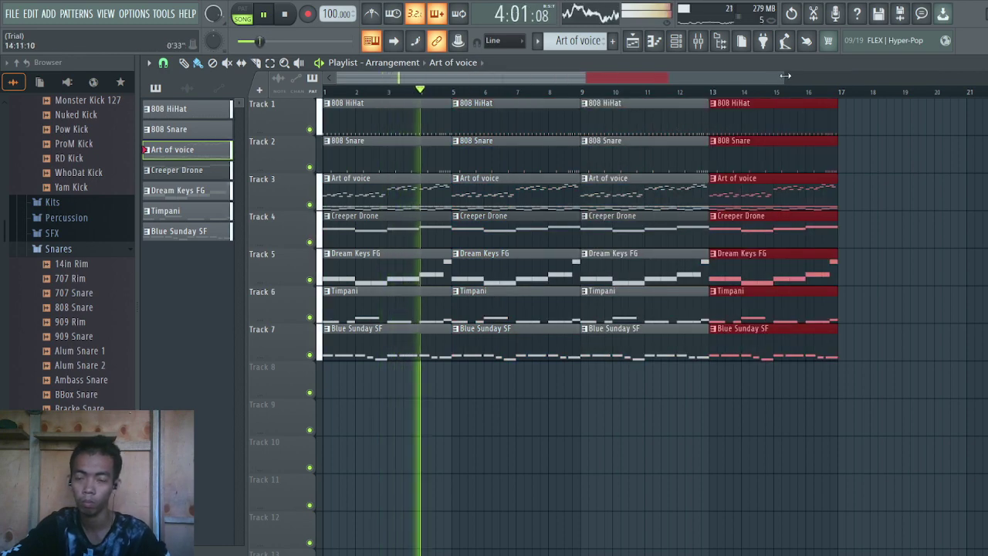
pyautogui.moveTo(783, 87); pyautogui.dragTo(908, 91)
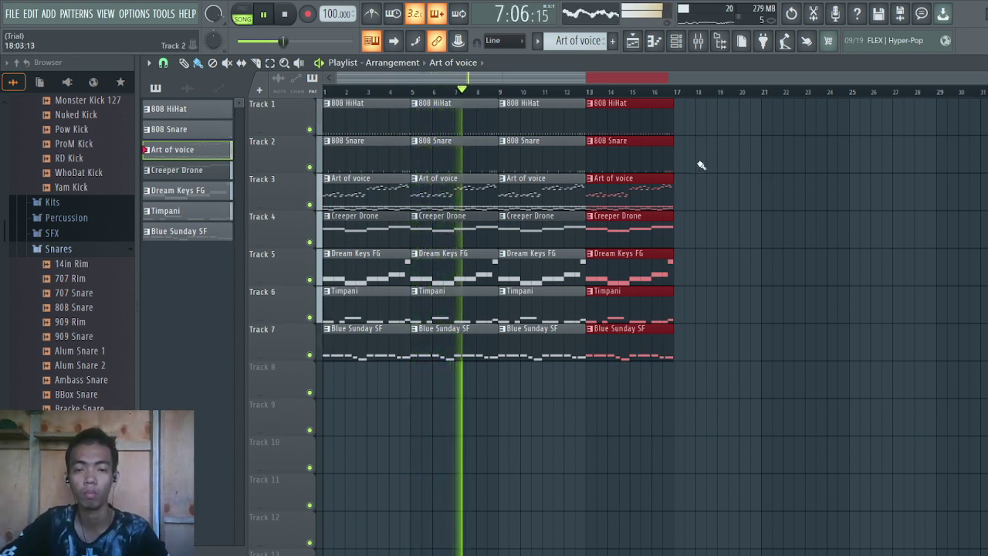
pyautogui.scroll(-1, 574, 183)
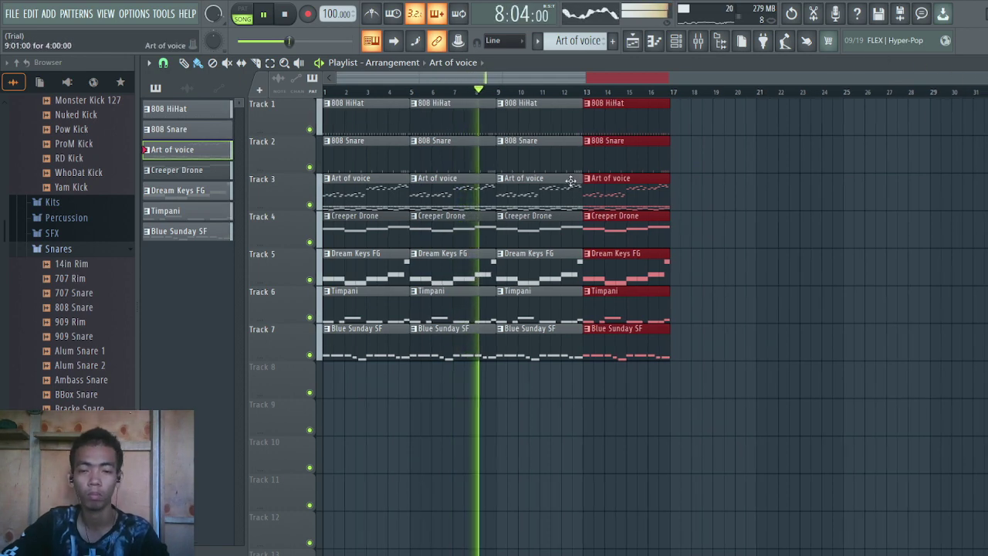
pyautogui.scroll(4, 570, 290)
pyautogui.scroll(-5, 576, 261)
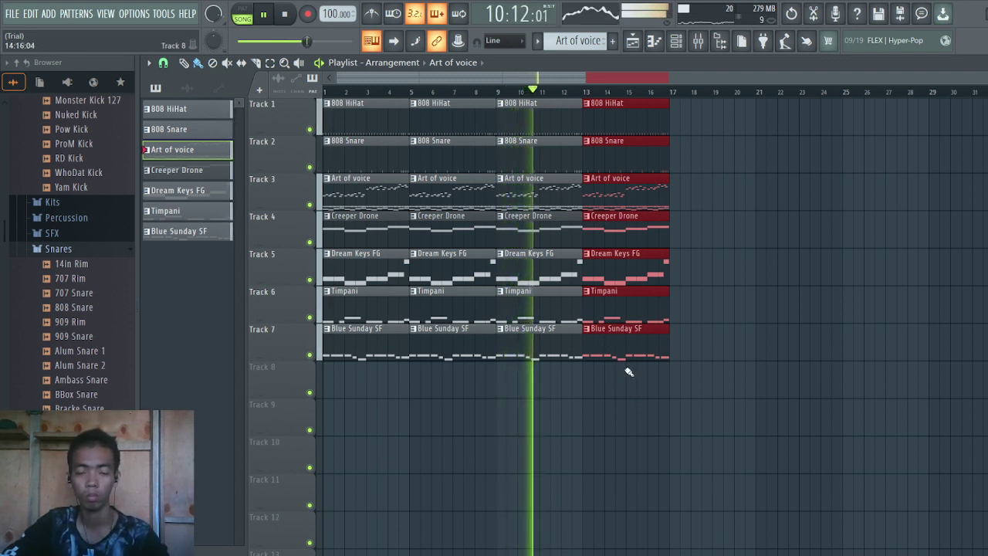
pyautogui.hotkey('ctrl', 'b')
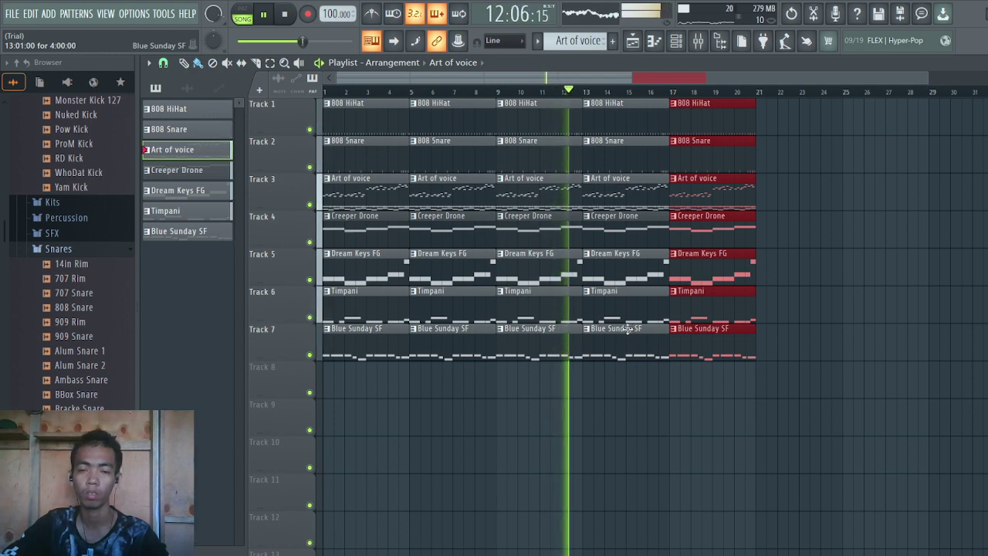
pyautogui.hotkey('ctrl', 'b')
pyautogui.hotkey('ctrl', 'b')
pyautogui.hotkey('ctrl', 'b')
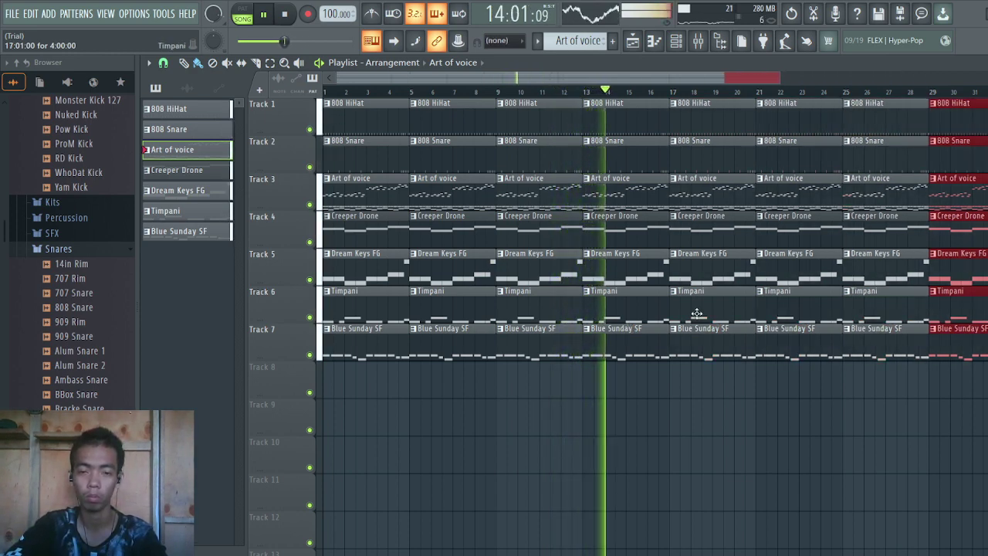
pyautogui.hotkey('ctrl', 'z')
pyautogui.hotkey('ctrl', 'z')
pyautogui.hotkey('ctrl', 'z')
pyautogui.hotkey('ctrl', 'z')
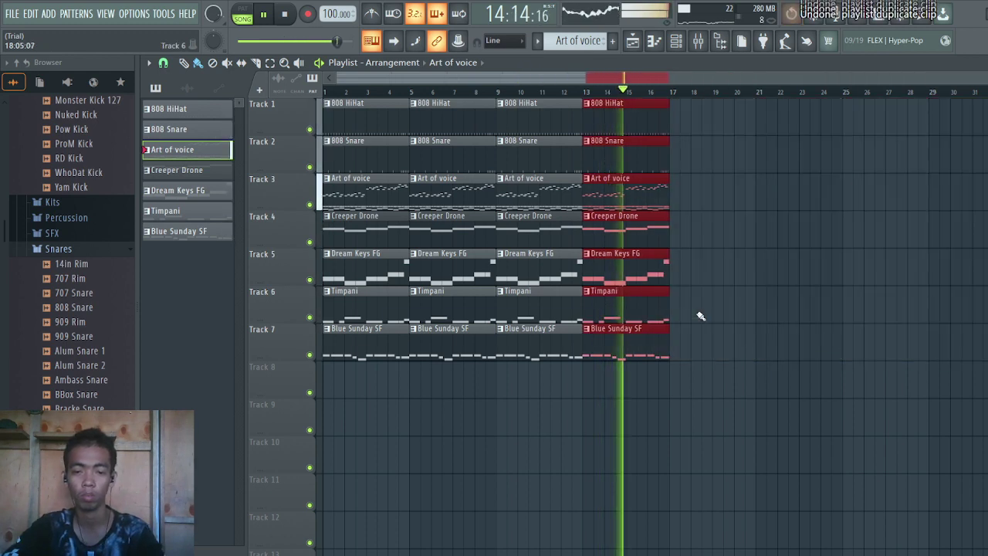
# Duplicate the last four-bar block once to fill bars 17 to 20 on all seven tracks
pyautogui.hotkey('ctrl', 'b')
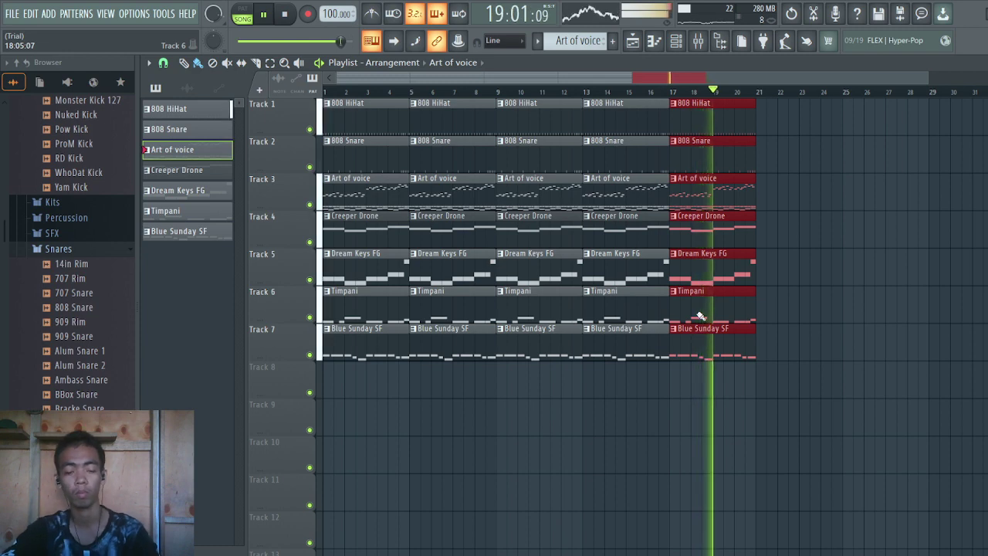
pyautogui.hotkey('ctrl', 'a')
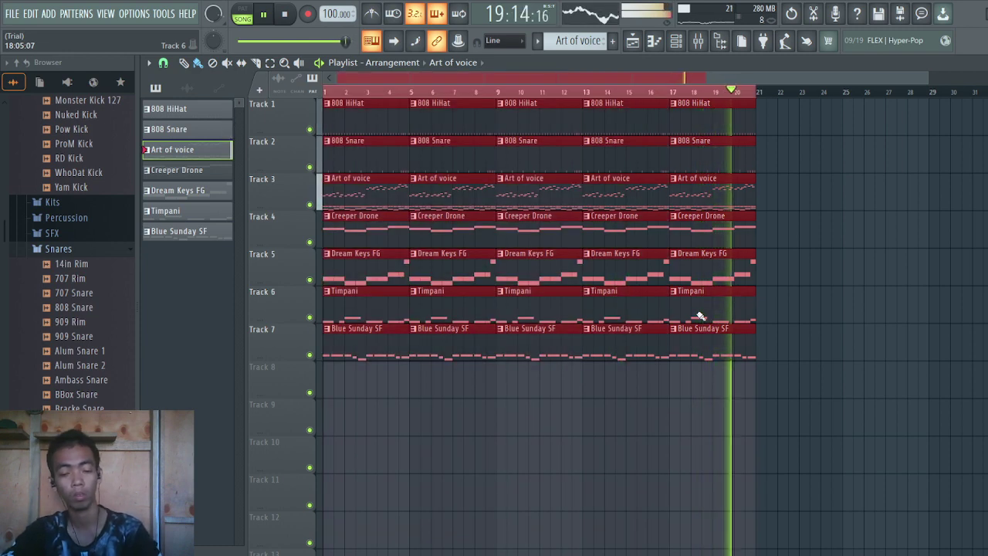
pyautogui.hotkey('ctrl', 'b')
pyautogui.hotkey('ctrl', 'b')
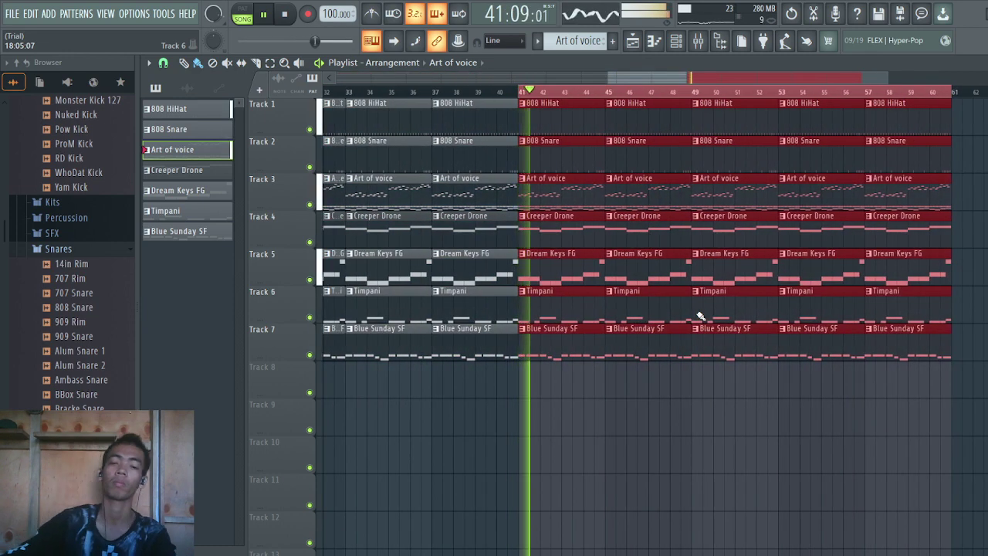
pyautogui.keyDown('ctrl'); pyautogui.click(510, 417); pyautogui.keyUp('ctrl')
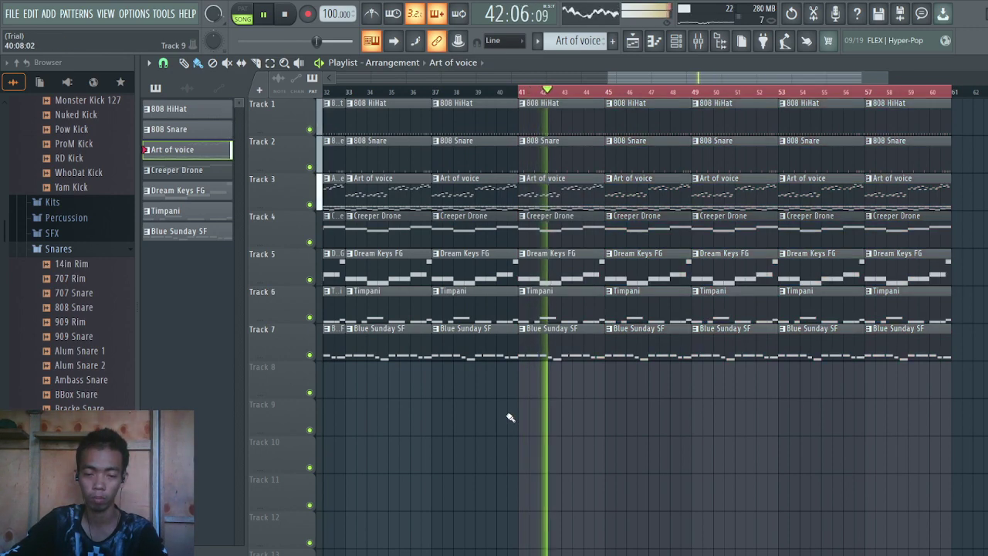
pyautogui.press('space')
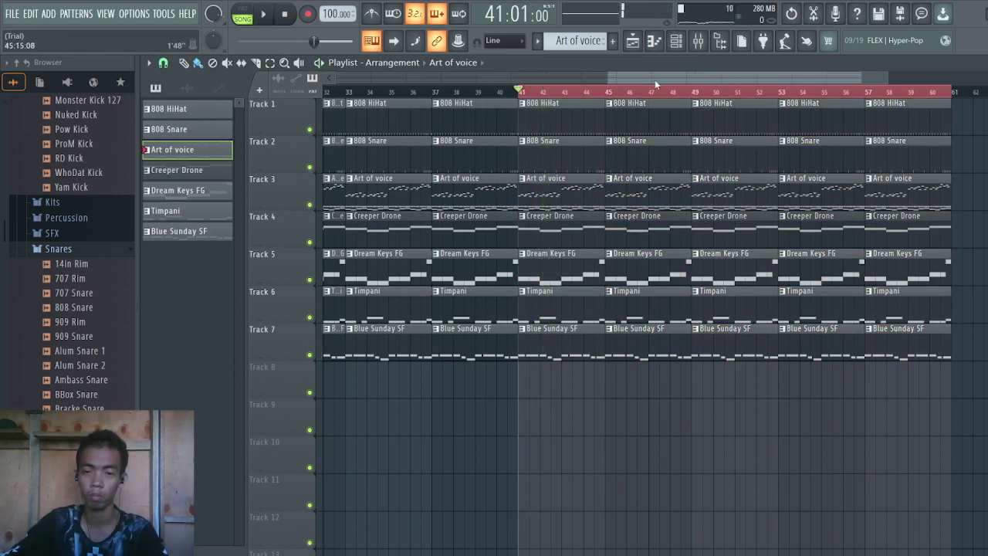
pyautogui.moveTo(654, 79); pyautogui.dragTo(290, 93)
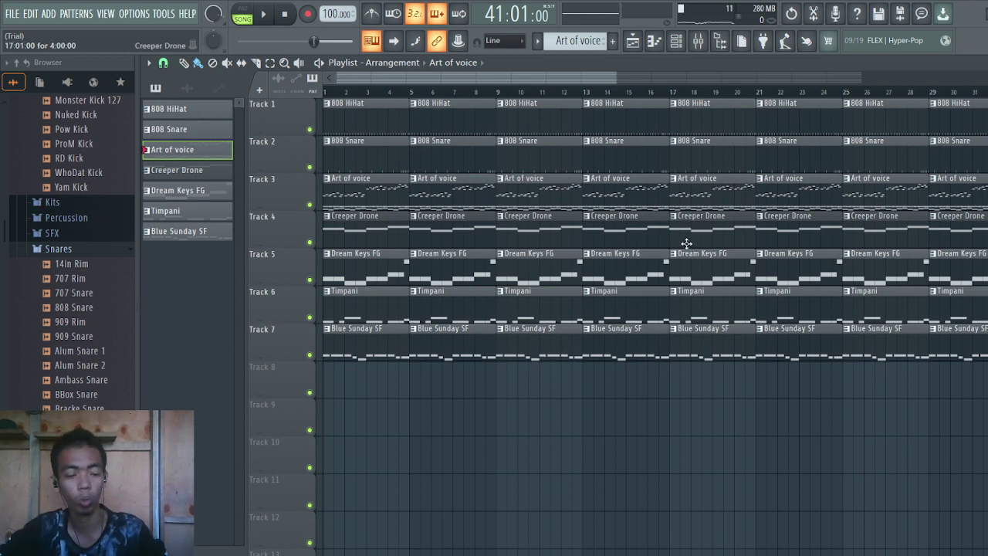
pyautogui.hotkey('ctrl', 'z')
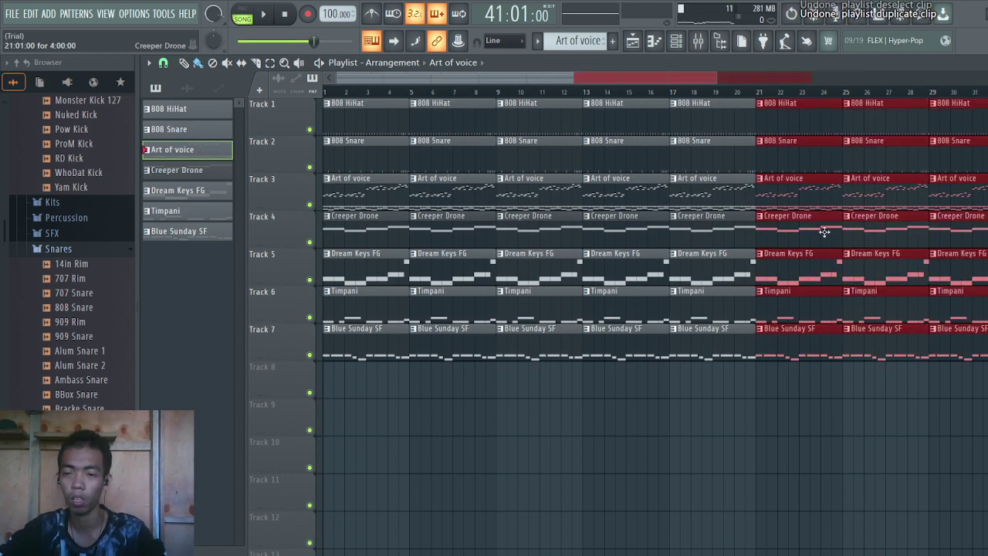
pyautogui.hotkey('ctrl', 'z')
pyautogui.click(489, 410)
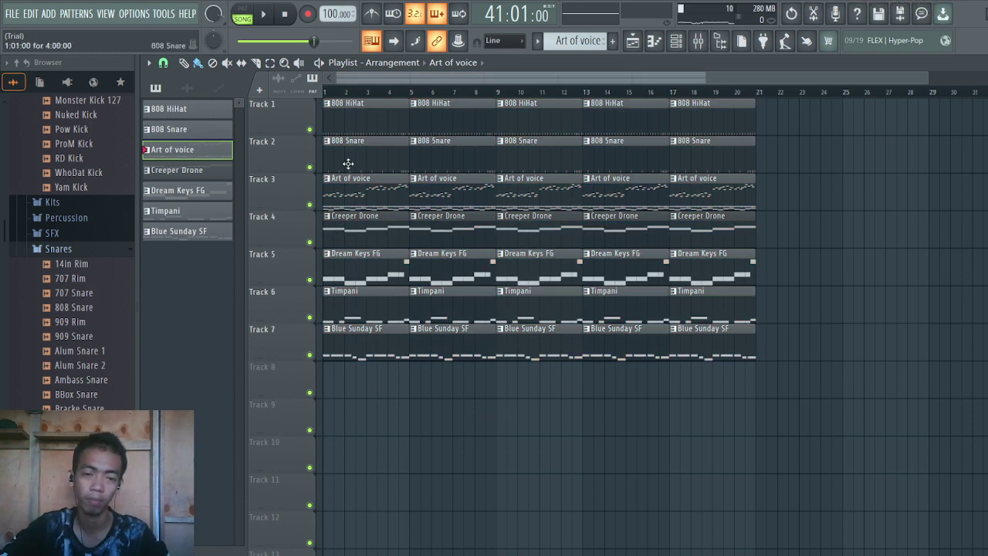
# Delete the 808 HiHat and 808 Snare clips from bars 1 to 4 only
pyautogui.rightClick(370, 125)
pyautogui.rightClick(434, 121)
pyautogui.rightClick(439, 156)
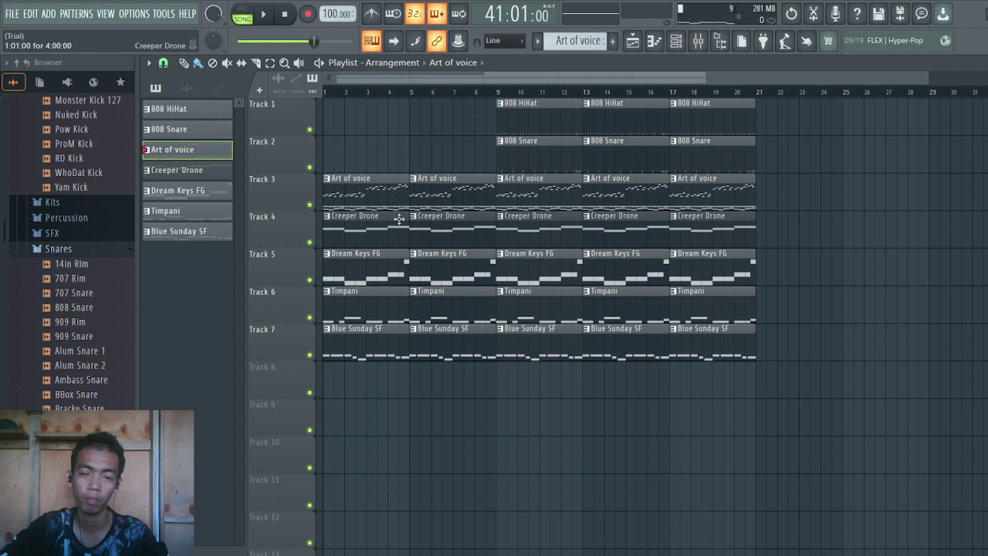
pyautogui.hotkey('ctrl', 'z')
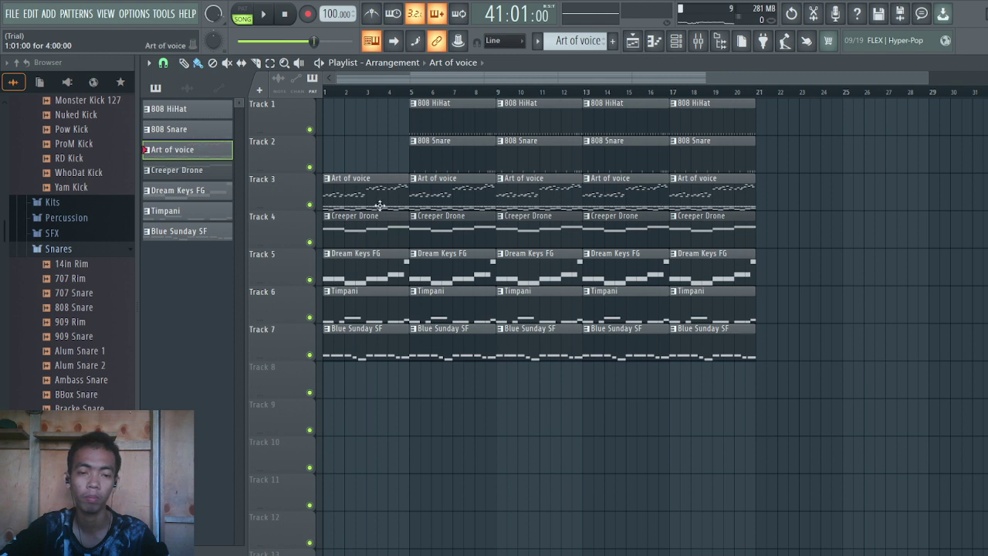
# Delete the Blue Sunday SF, Timpani and Dream Keys FG clips from bars 1 to 4, playing the song from bar 1
pyautogui.click(328, 92)
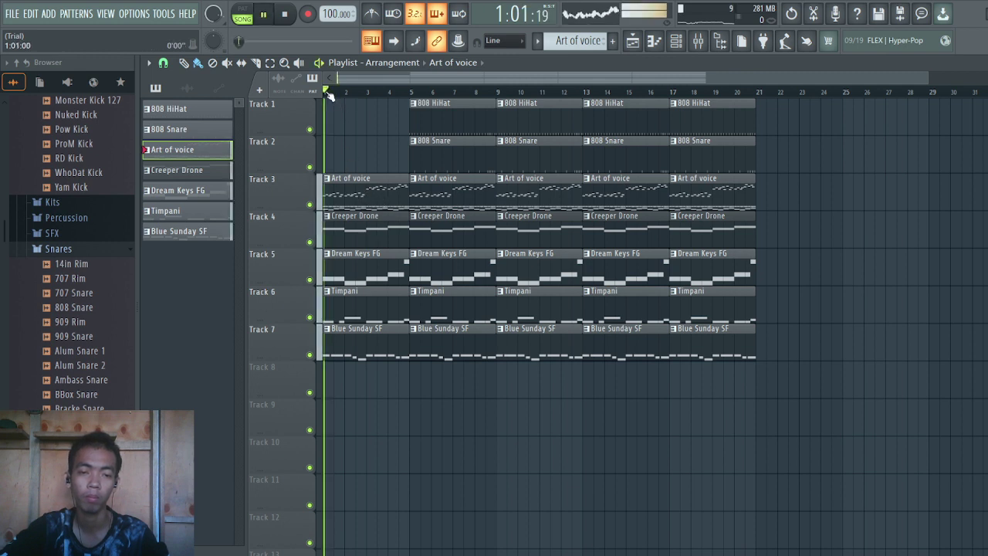
pyautogui.press('space')
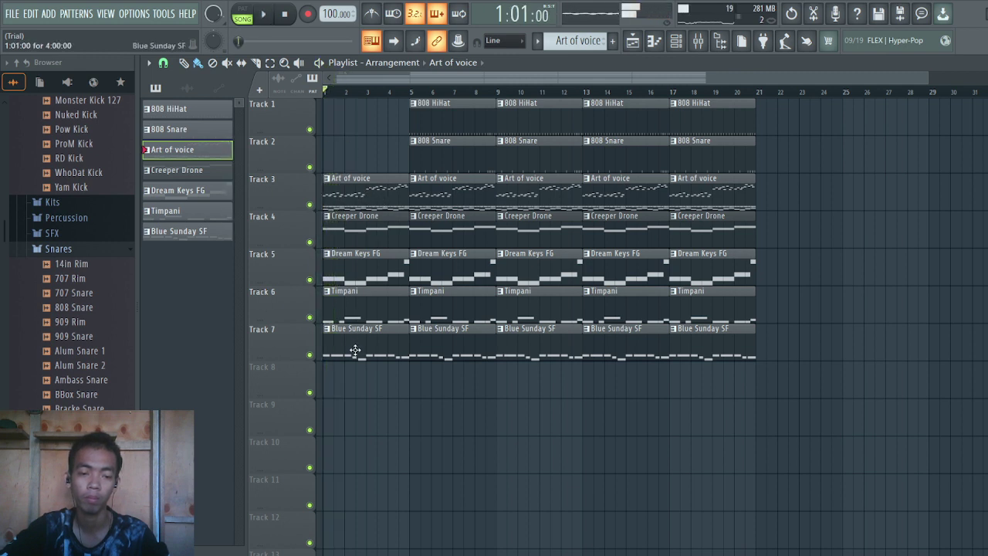
pyautogui.rightClick(353, 346)
pyautogui.rightClick(368, 318)
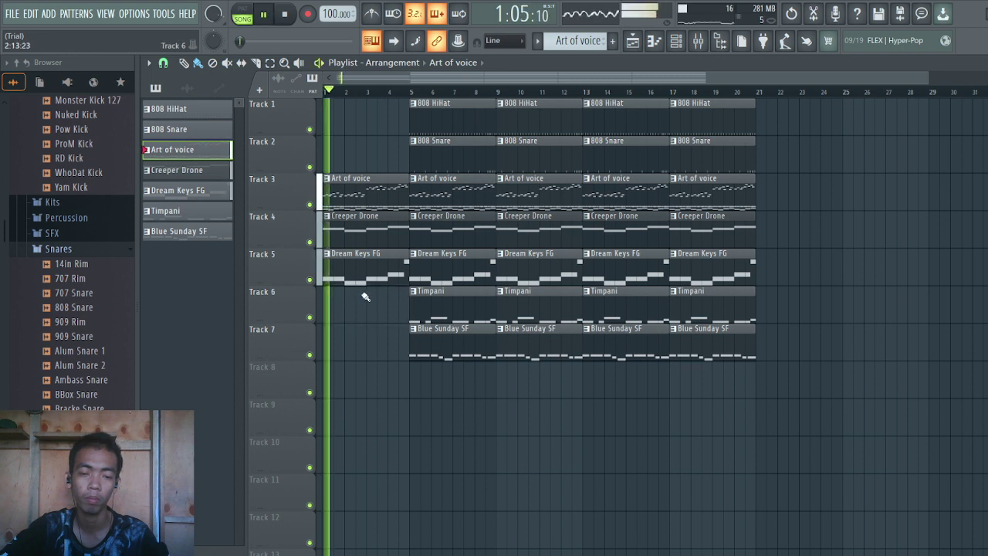
pyautogui.rightClick(359, 284)
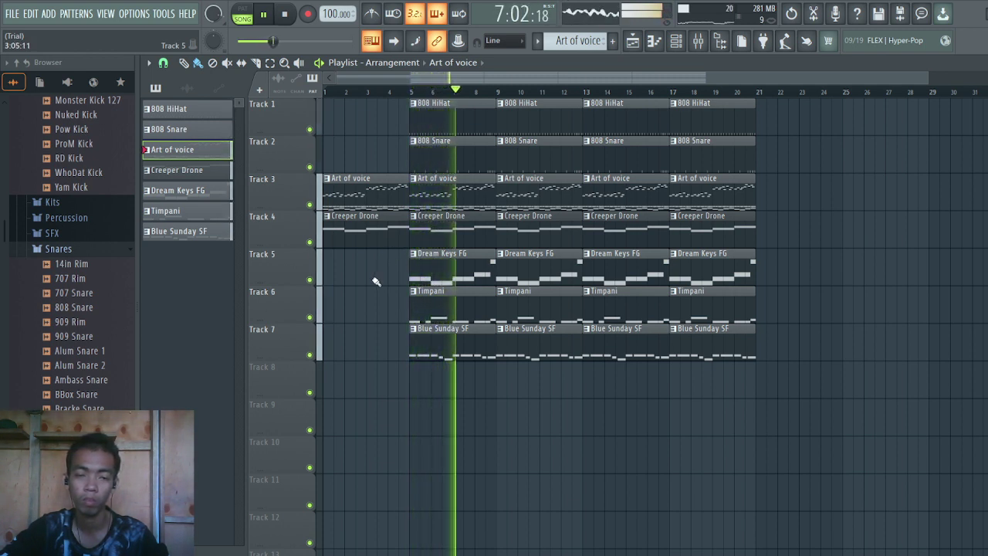
# Audition an 808 Snare clip in bars 1 to 4, remove it again and stop playback
pyautogui.press('space')
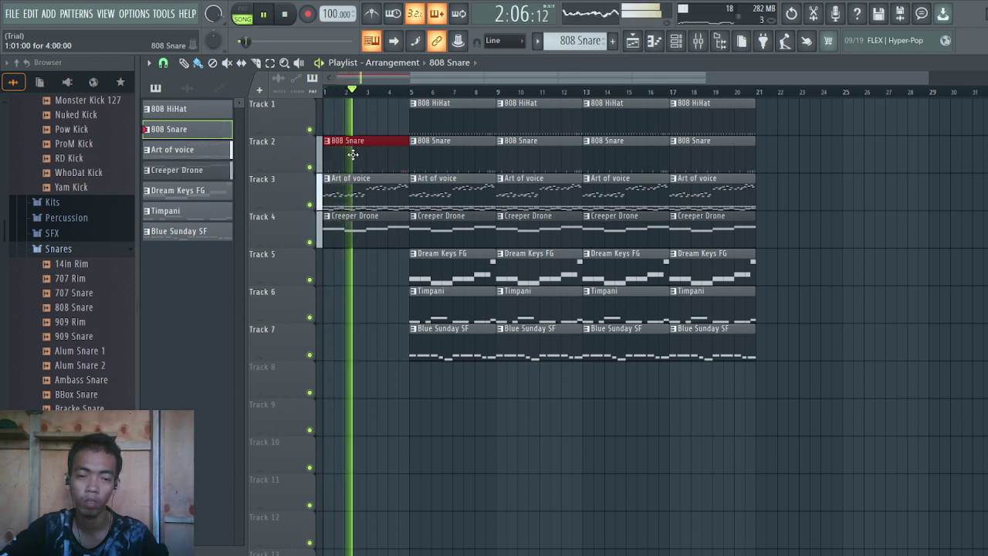
pyautogui.rightClick(355, 155)
pyautogui.press('space')
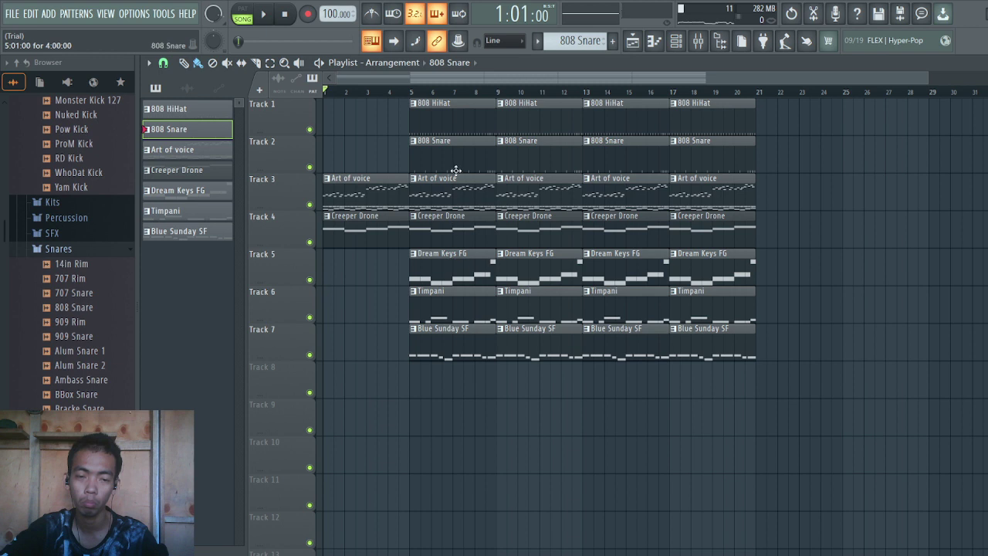
# Delete the Dream Keys FG, Timpani and Blue Sunday SF clips from bars 5 to 8 and play from bar 5
pyautogui.rightClick(455, 273)
pyautogui.rightClick(458, 301)
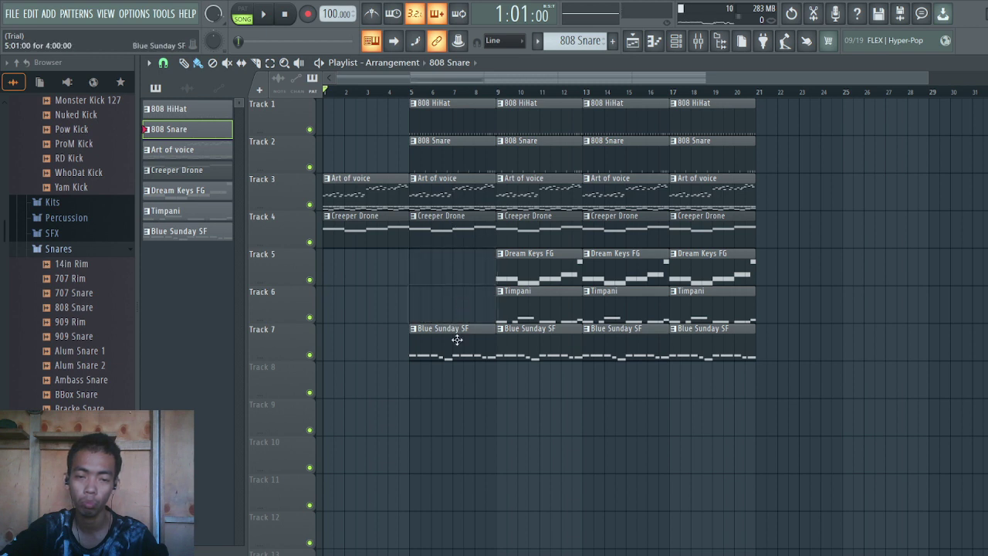
pyautogui.rightClick(456, 337)
pyautogui.press('space')
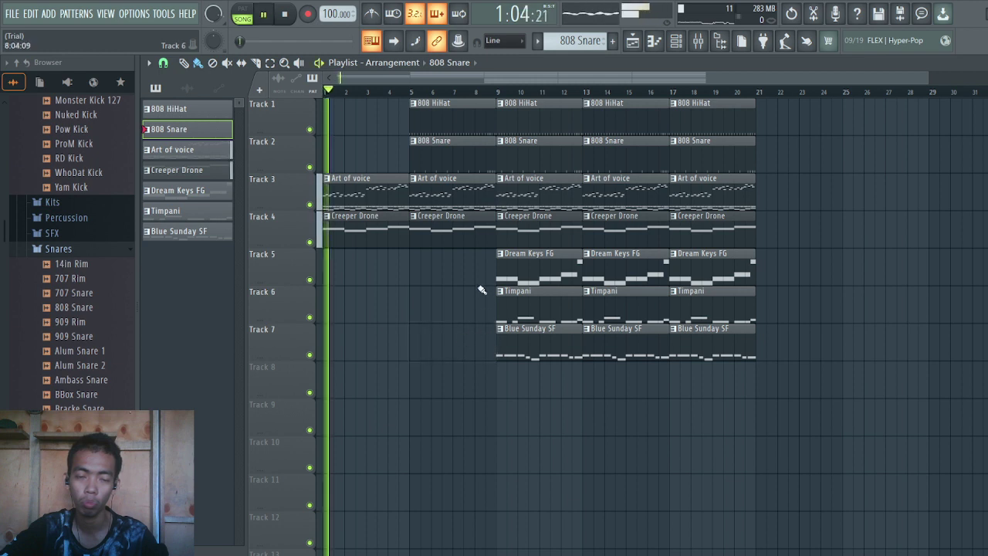
pyautogui.click(411, 91)
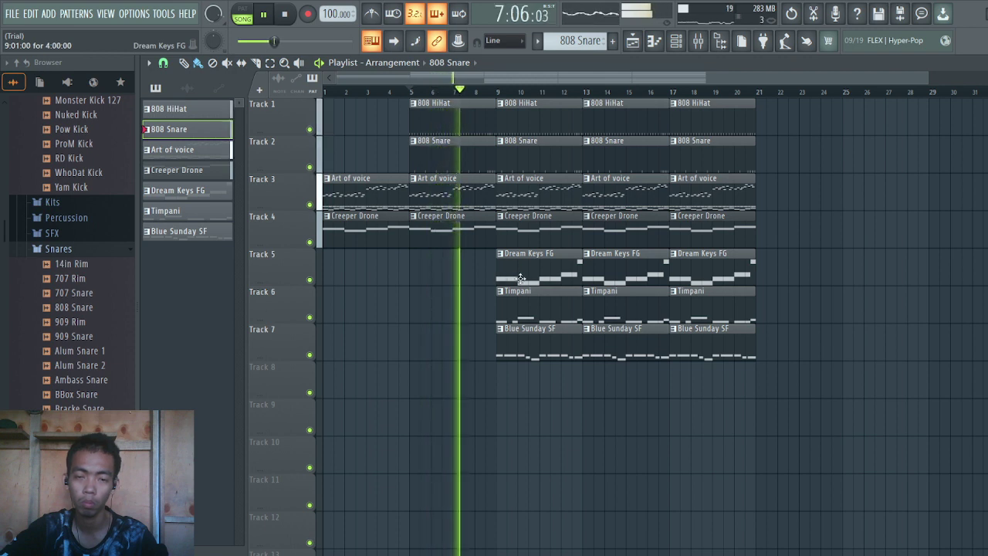
# Delete the Dream Keys FG, Blue Sunday SF, Timpani and 808 HiHat clips from bars 13 to 16, checking playback
pyautogui.scroll(-1, 552, 297)
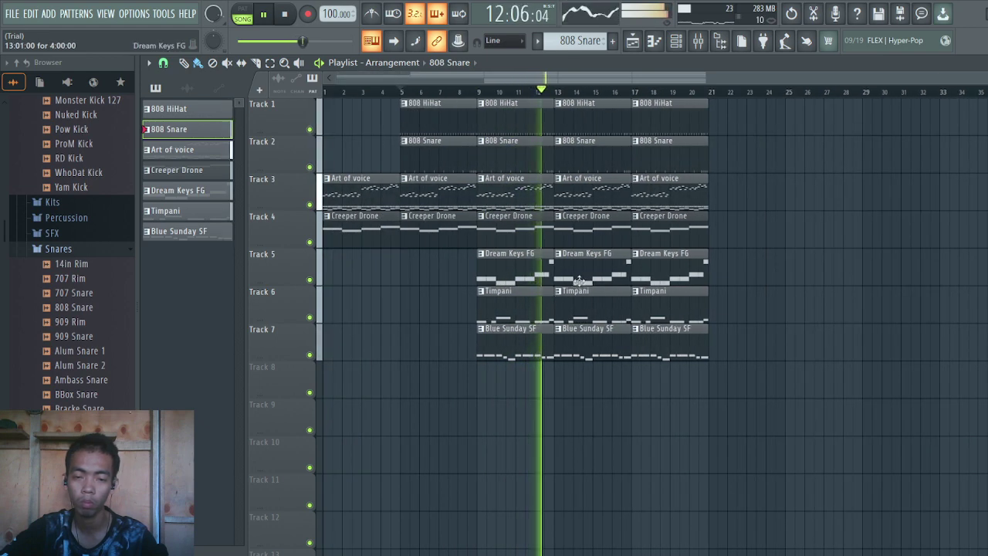
pyautogui.rightClick(578, 271)
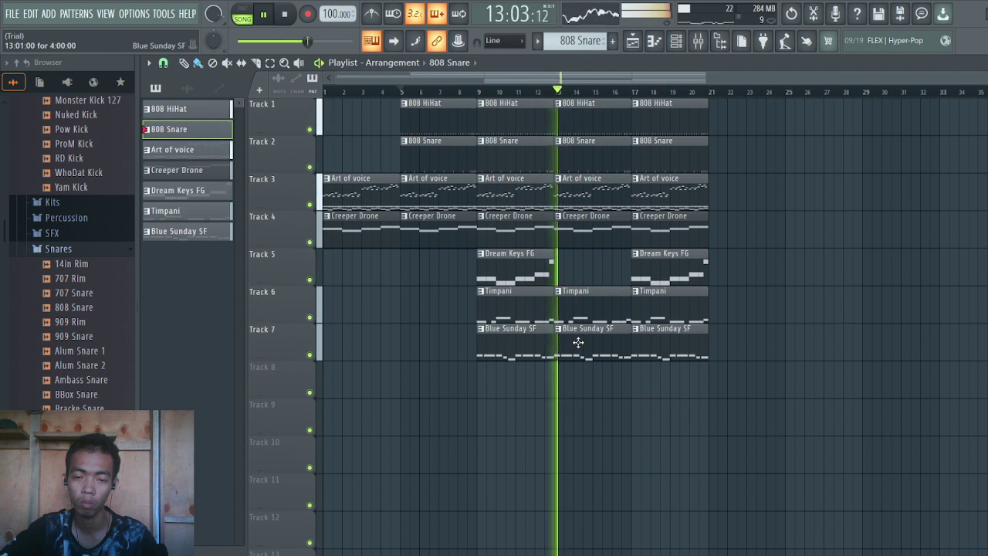
pyautogui.press('space')
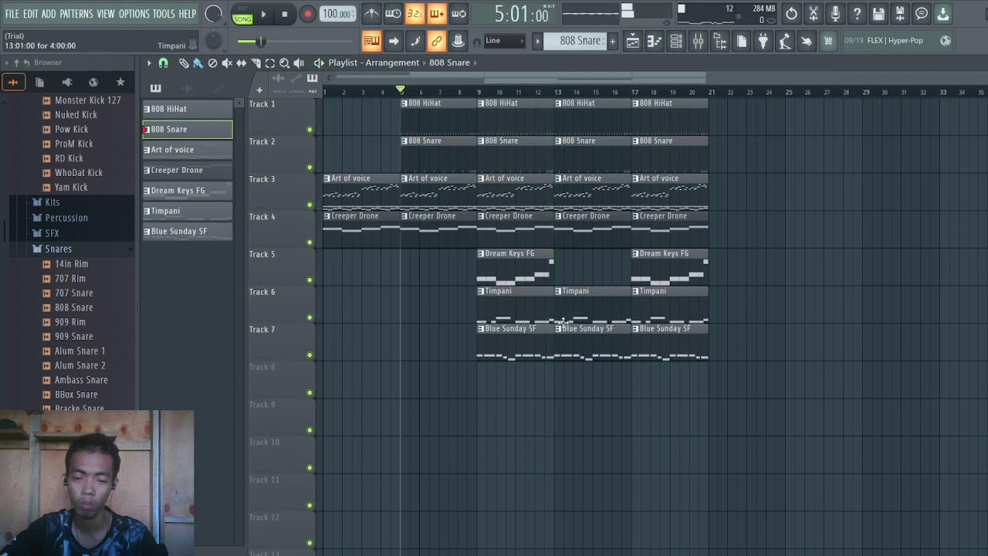
pyautogui.rightClick(571, 351)
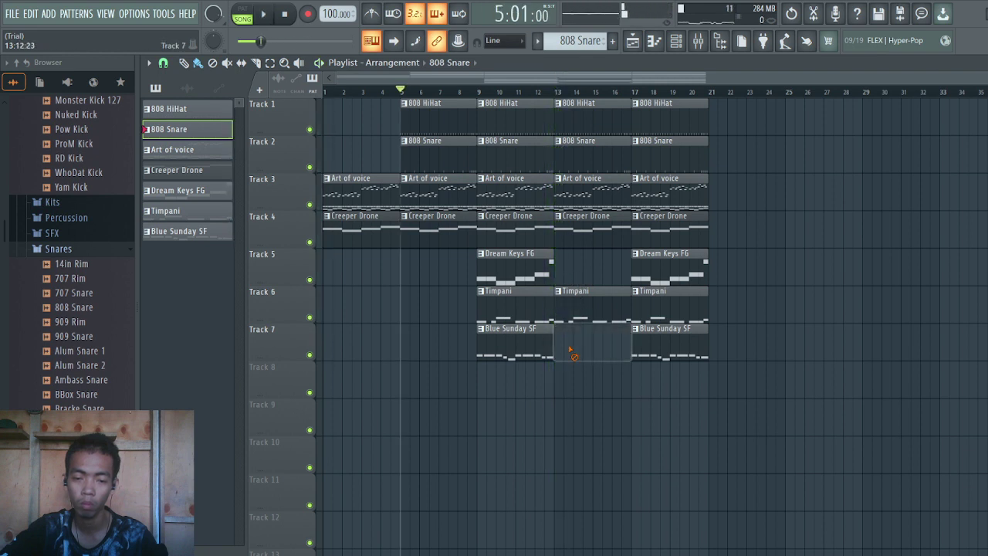
pyautogui.rightClick(571, 309)
pyautogui.press('space')
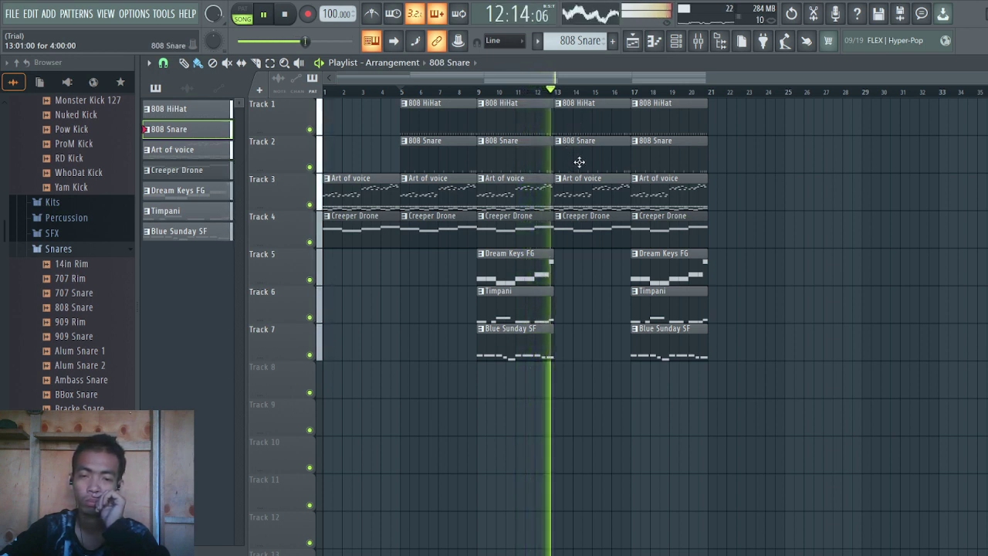
pyautogui.rightClick(595, 122)
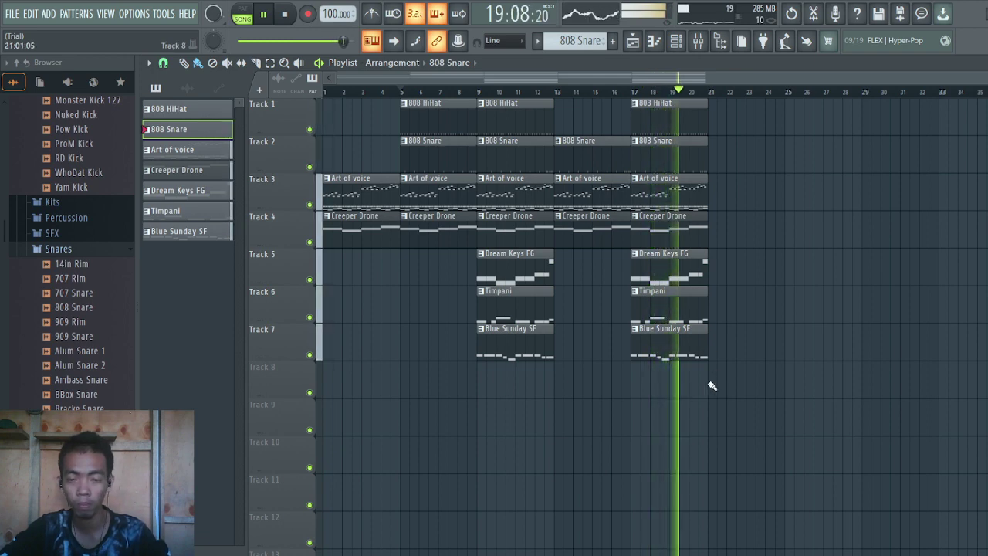
pyautogui.moveTo(710, 384); pyautogui.dragTo(696, 110)
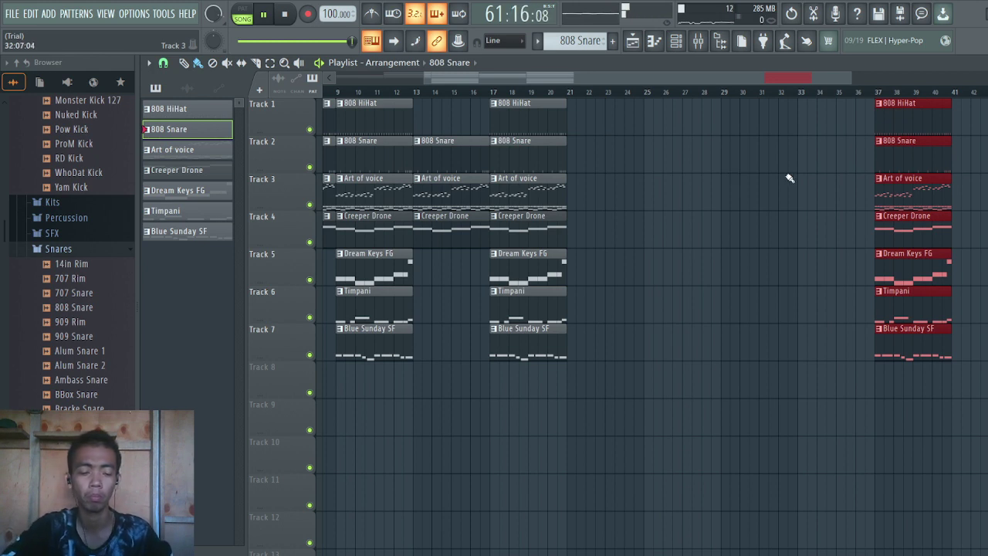
pyautogui.hotkey('ctrl', 'z')
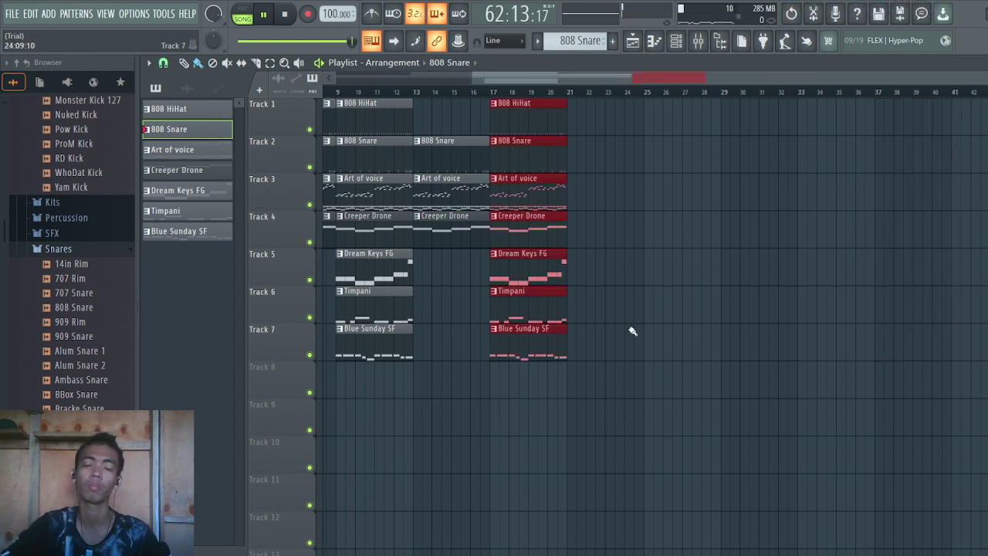
pyautogui.hscroll(-4, 578, 239)
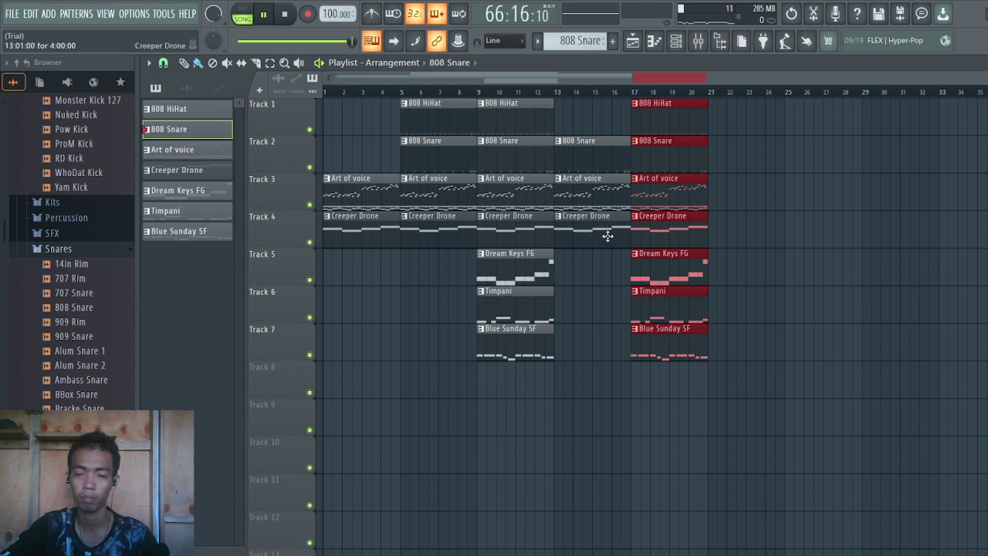
pyautogui.click(765, 244)
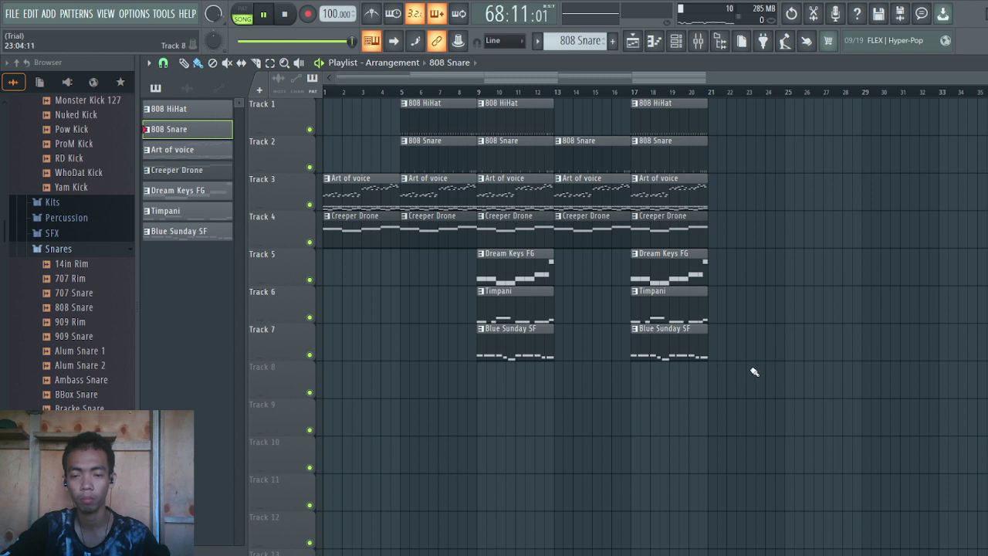
# Move the Dream Keys FG, Timpani, Blue Sunday SF and 808 HiHat clips from bars 17 to 20 into bars 13 to 16
pyautogui.moveTo(752, 399); pyautogui.dragTo(597, 267)
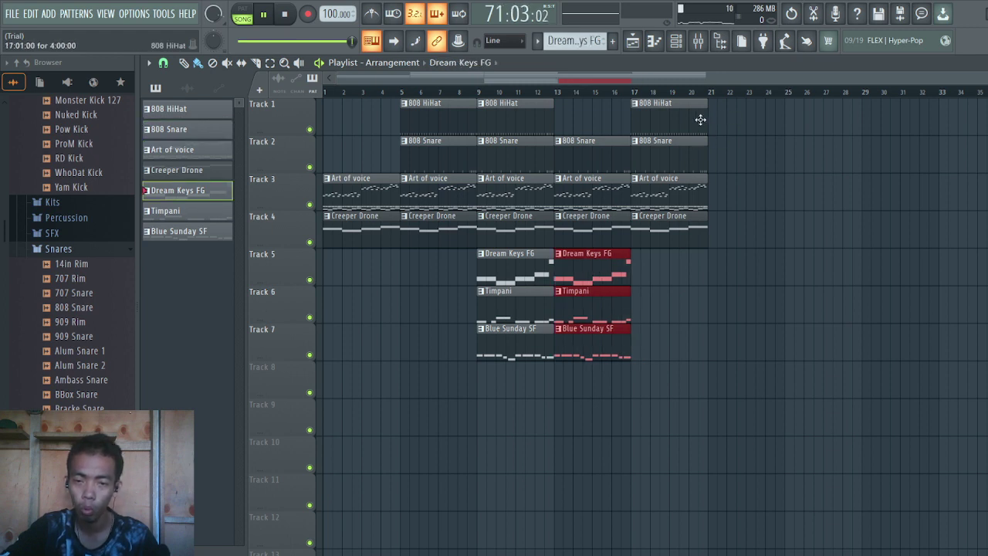
pyautogui.click(673, 118)
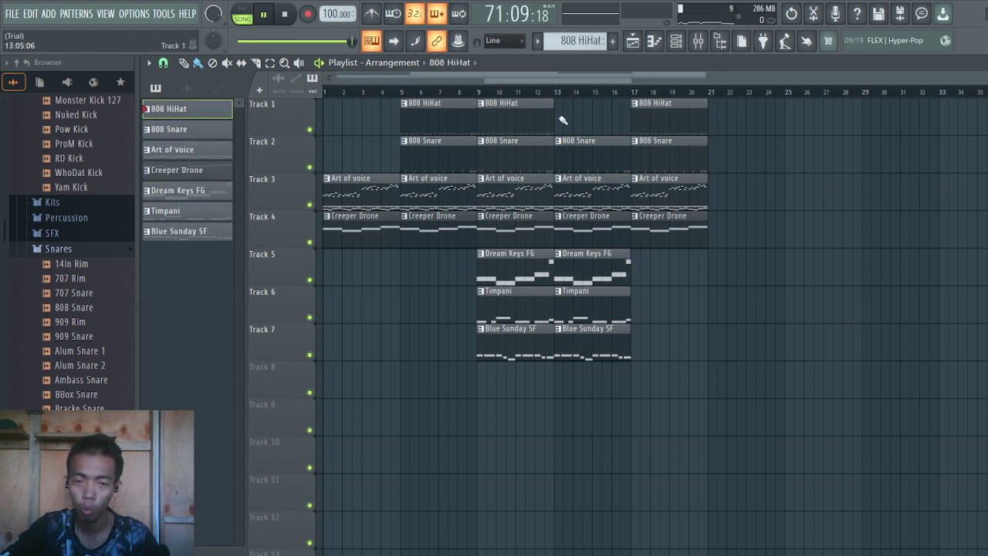
pyautogui.rightClick(652, 114)
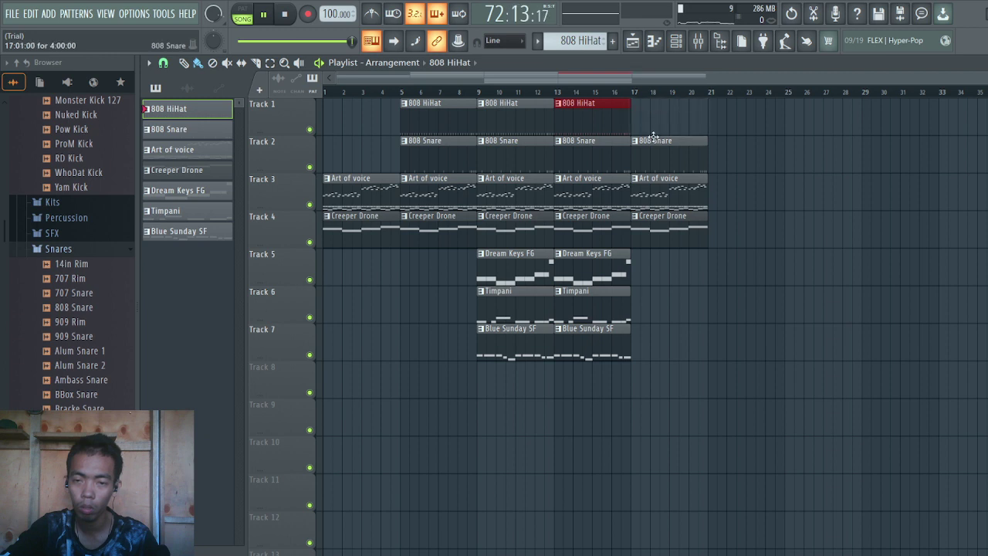
# Play the song from bar 15, add a Timpani clip on Track 6 at bars 17 to 20 and stop playback
pyautogui.moveTo(604, 89); pyautogui.dragTo(610, 91)
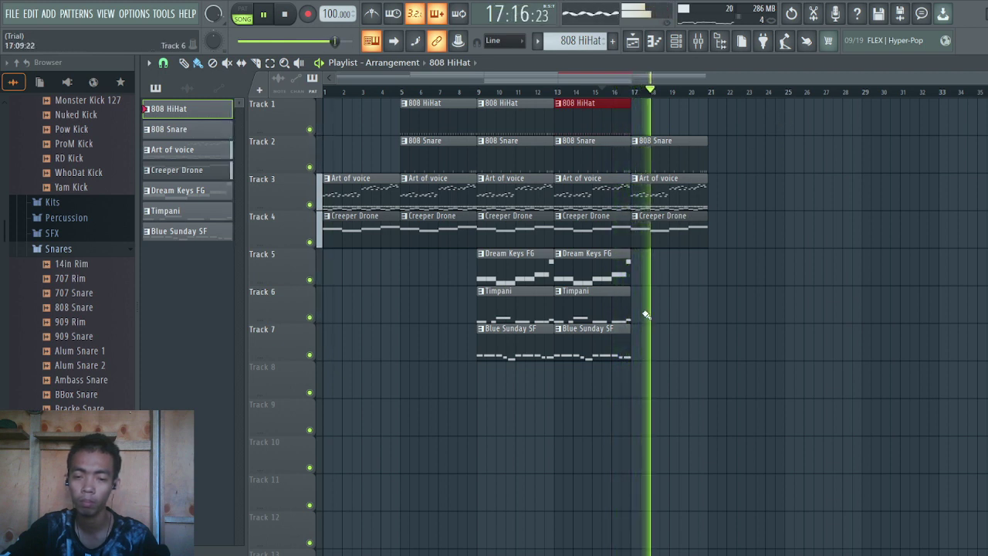
pyautogui.click(614, 307)
pyautogui.click(644, 309)
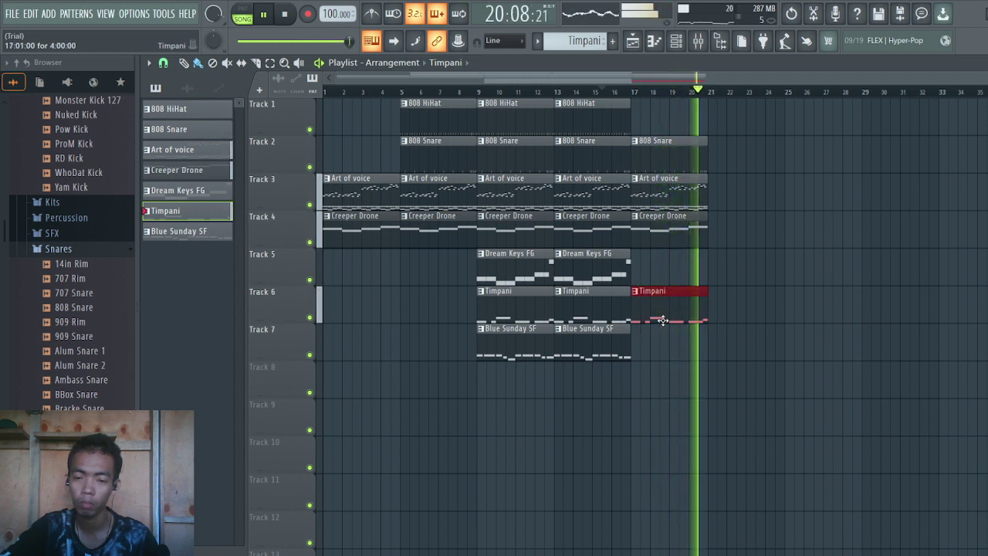
pyautogui.press('space')
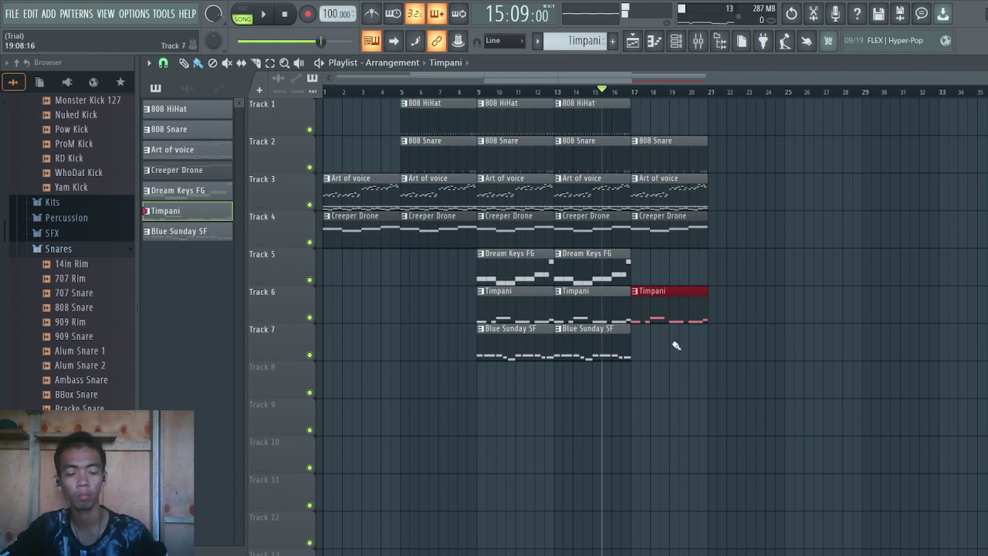
# Duplicate the whole 20-bar arrangement twice so that it fills bars 21 to 60
pyautogui.hotkey('ctrl', 'a')
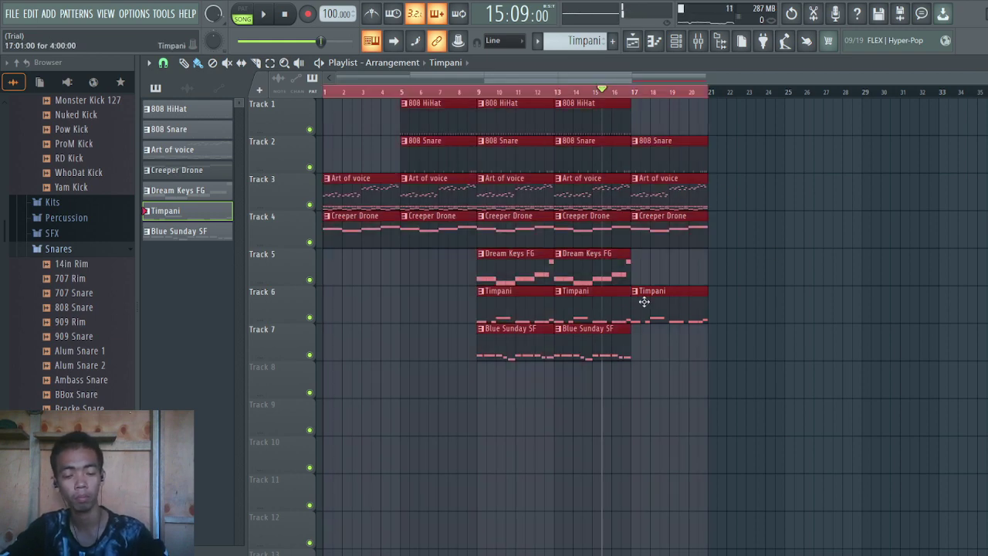
pyautogui.hotkey('ctrl', 'b')
pyautogui.hotkey('ctrl', 'b')
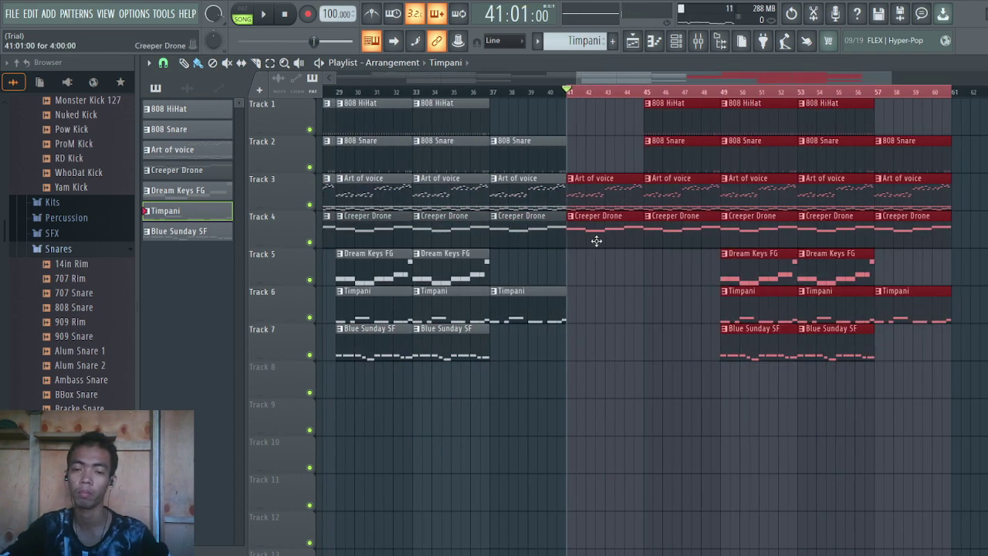
pyautogui.scroll(-3, 572, 183)
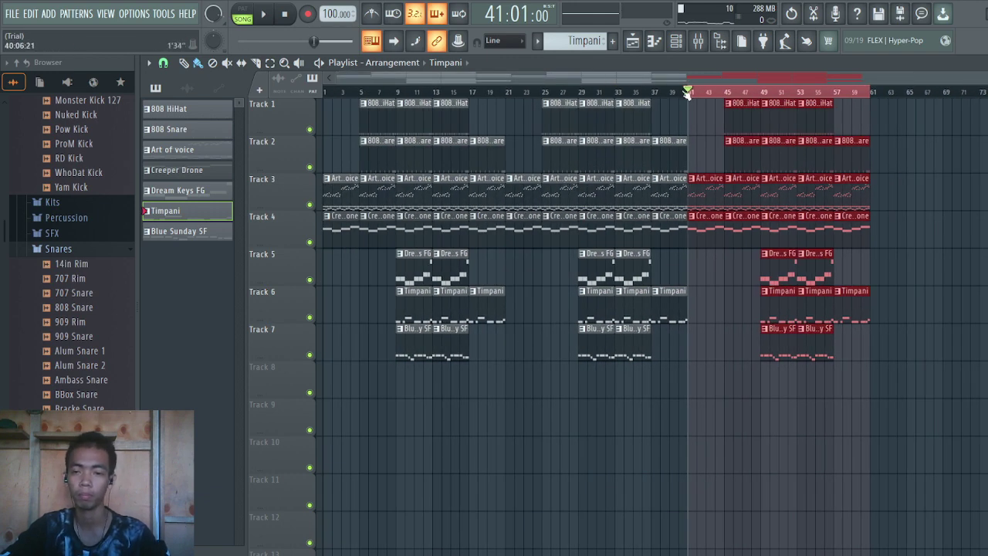
# Play from bar 41 and add 808 HiHat clips on Track 1 at bars 37 to 40 and 57 to 60
pyautogui.click(687, 92)
pyautogui.press('space')
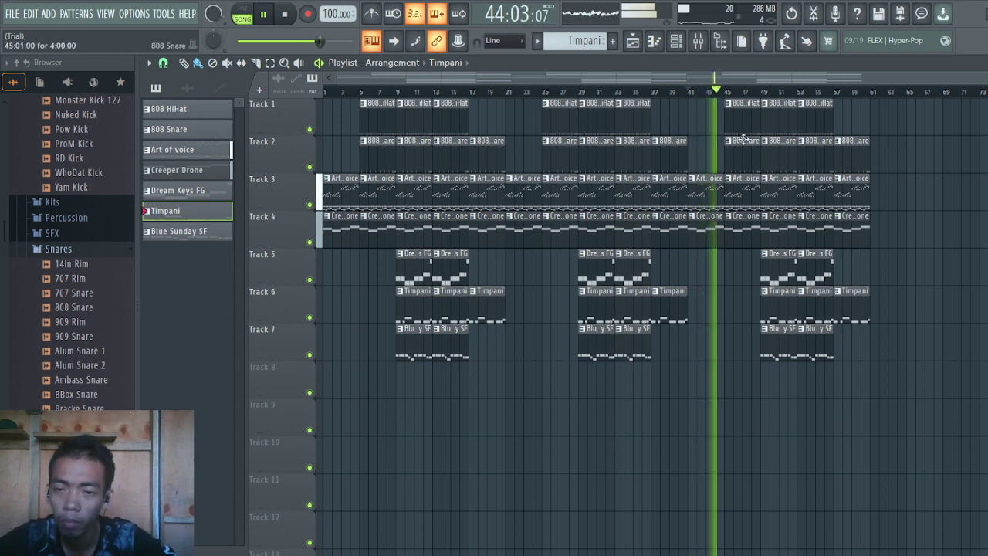
pyautogui.click(662, 116)
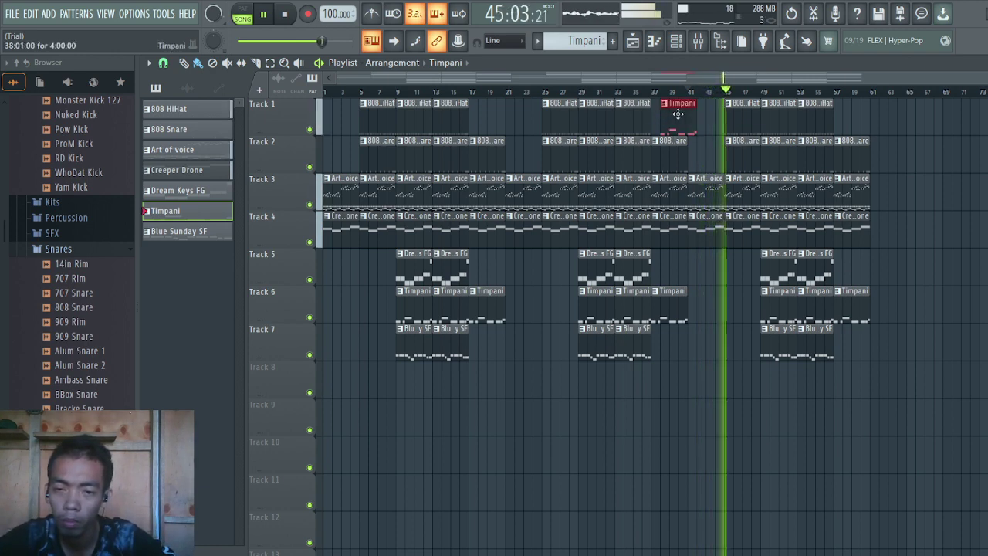
pyautogui.rightClick(680, 114)
pyautogui.click(662, 116)
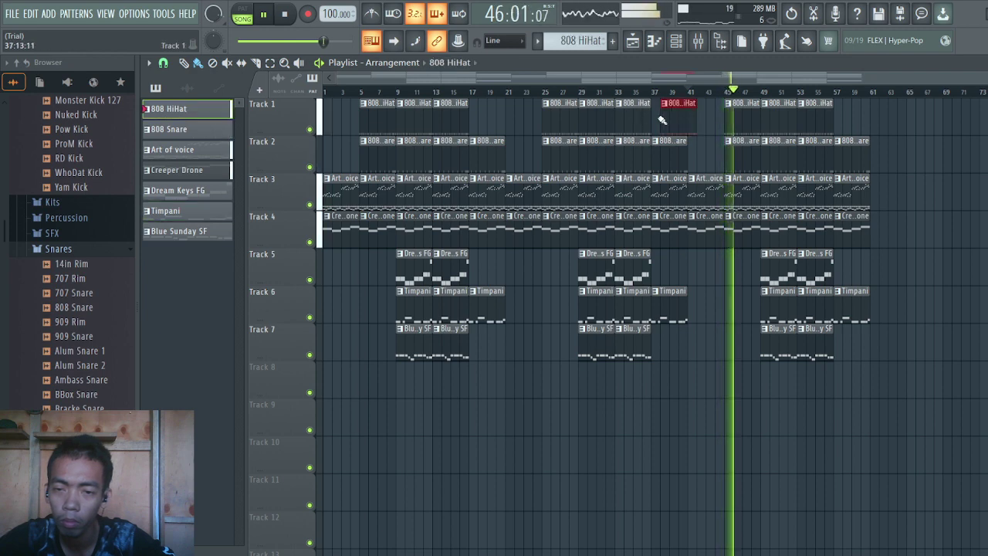
pyautogui.click(838, 115)
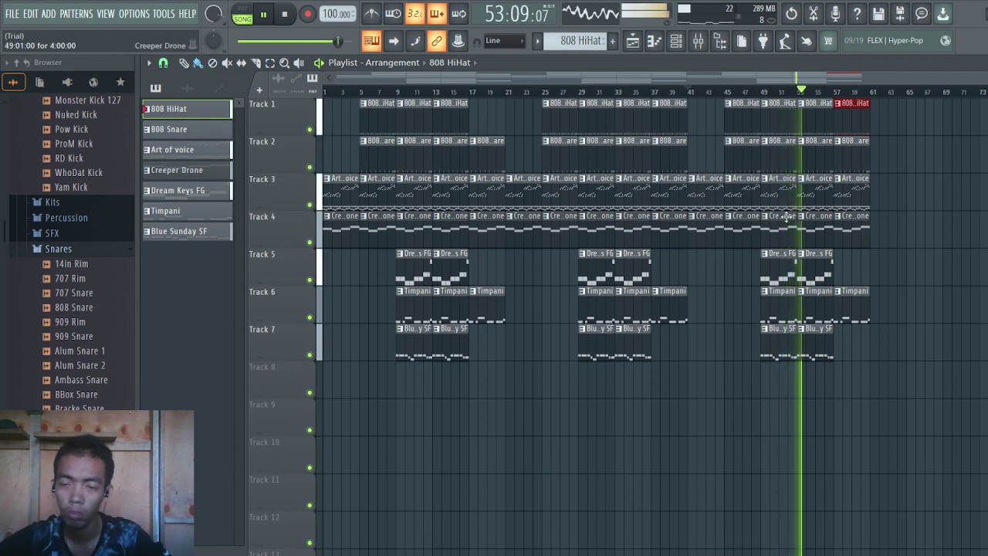
# Add a Dream Keys FG clip on Track 5 and a Blue Sunday SF clip on Track 7 at bars 57 to 60
pyautogui.click(819, 269)
pyautogui.moveTo(852, 268); pyautogui.dragTo(854, 269)
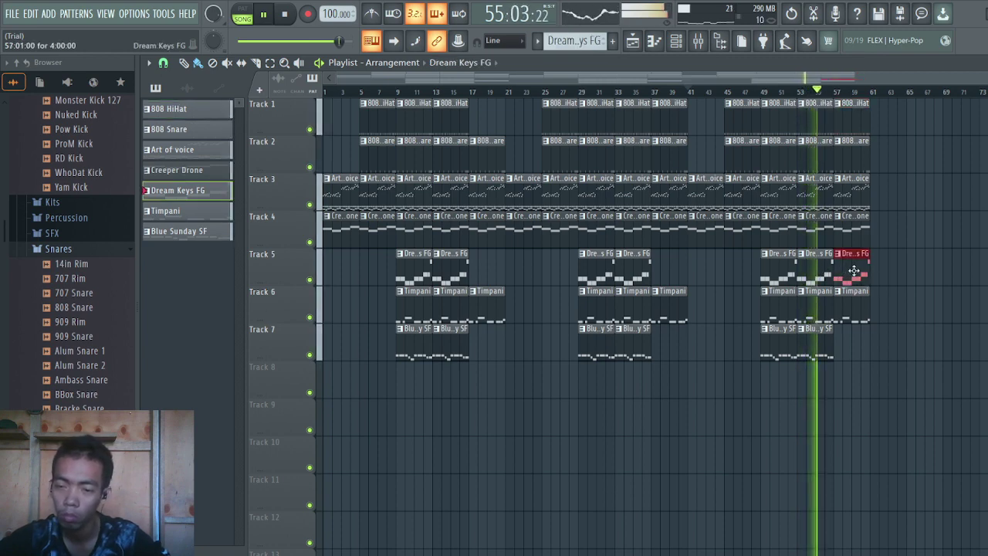
pyautogui.click(816, 341)
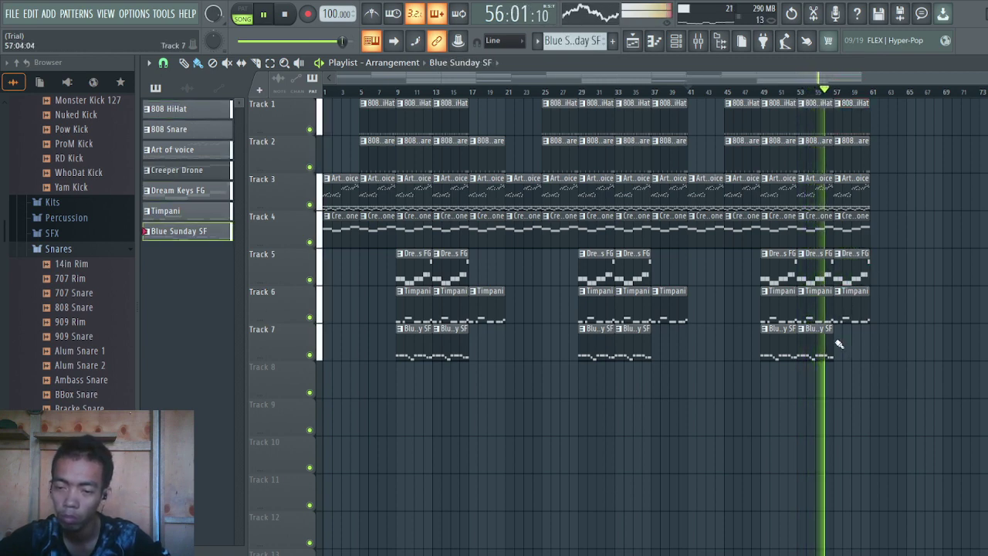
pyautogui.click(843, 341)
pyautogui.moveTo(843, 341); pyautogui.dragTo(846, 340)
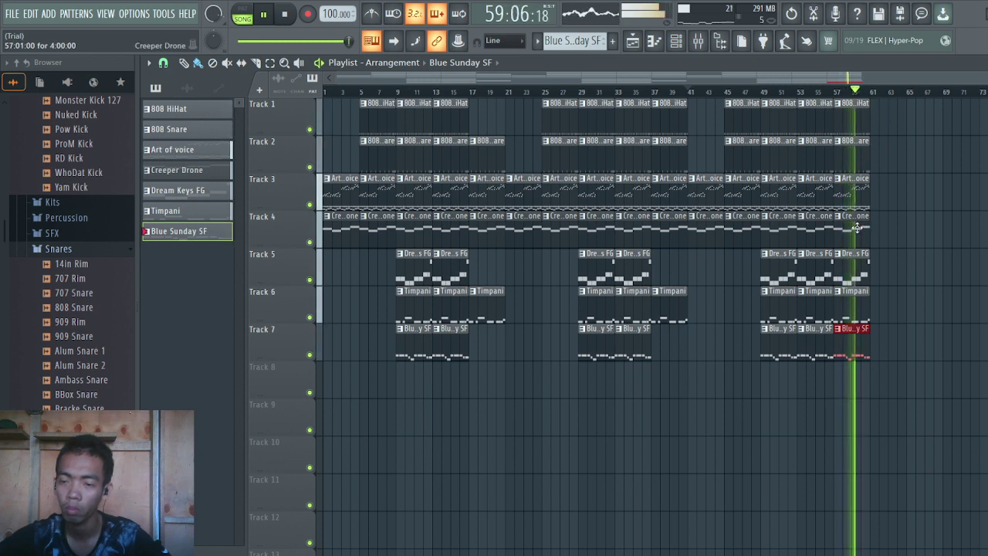
# Add a closing Art of voice clip on Track 3 at bars 61 to 64, save the project and replay from bar 41
pyautogui.click(857, 194)
pyautogui.click(879, 192)
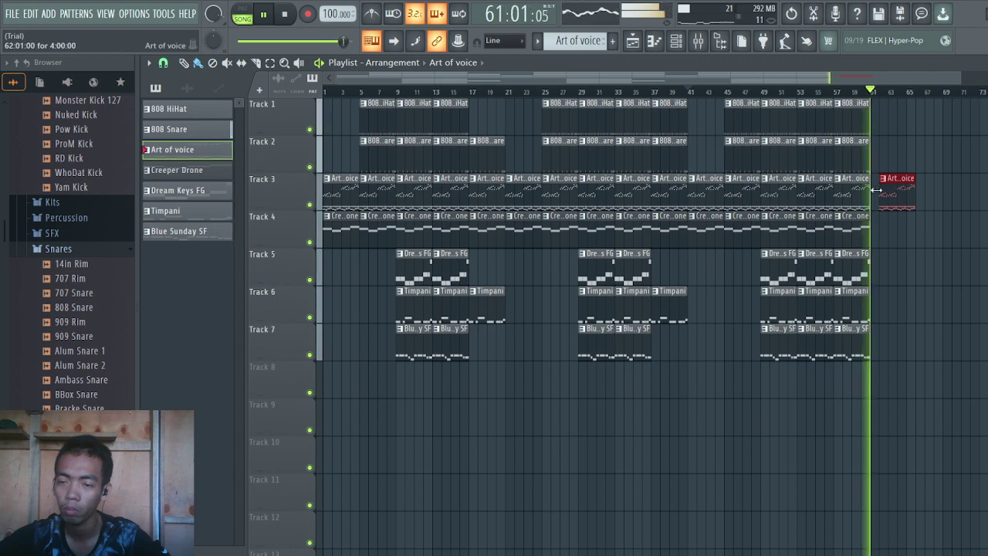
pyautogui.moveTo(901, 201); pyautogui.dragTo(894, 199)
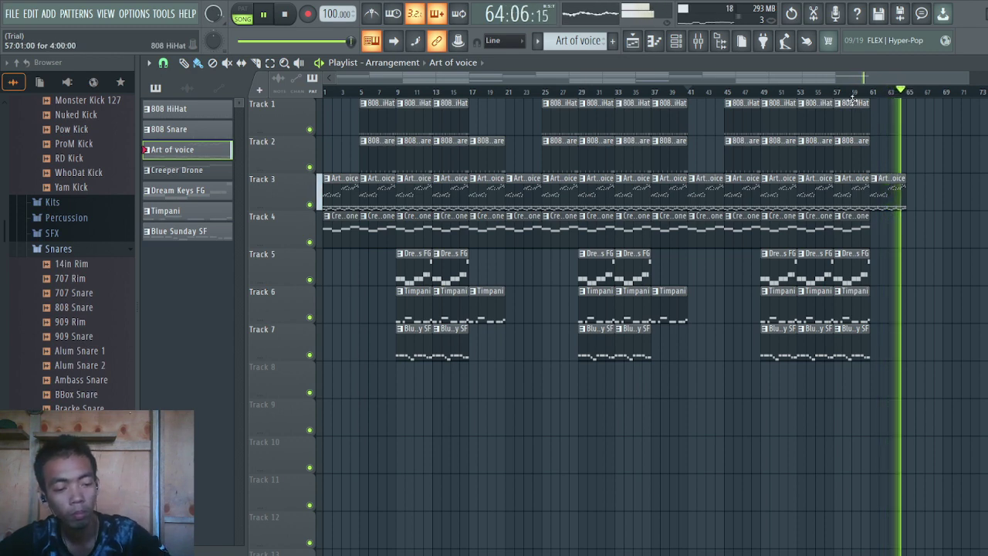
pyautogui.press('space')
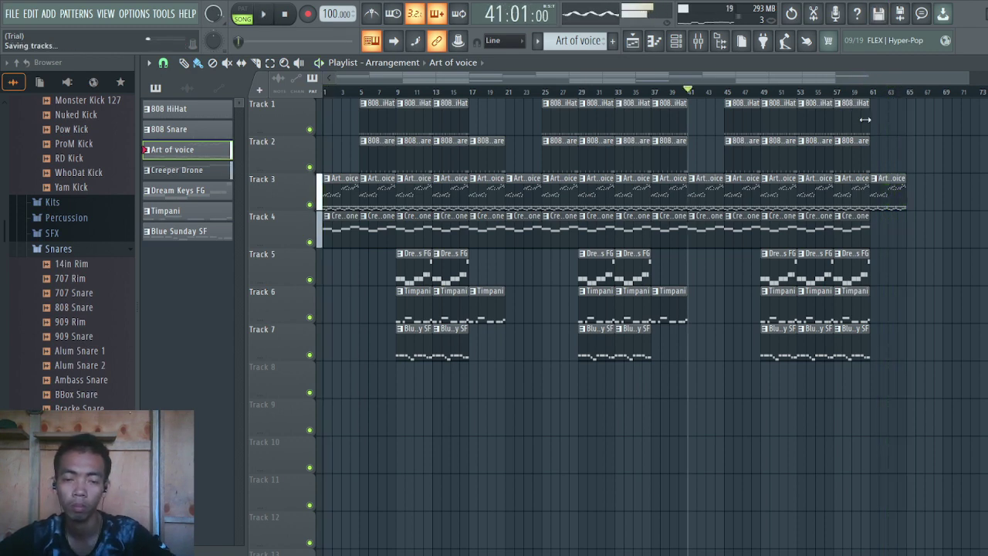
pyautogui.press('space')
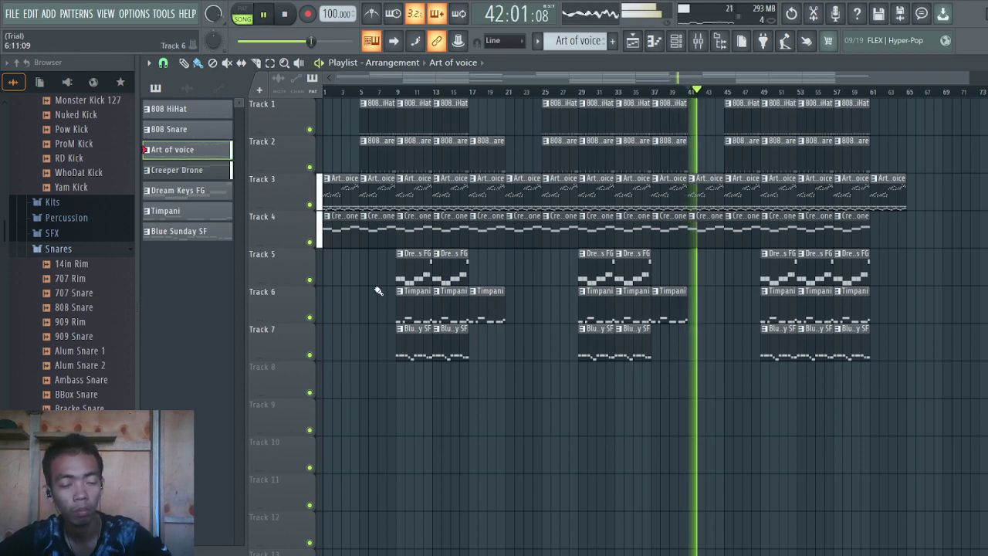
pyautogui.hotkey('alt', 'Tab')
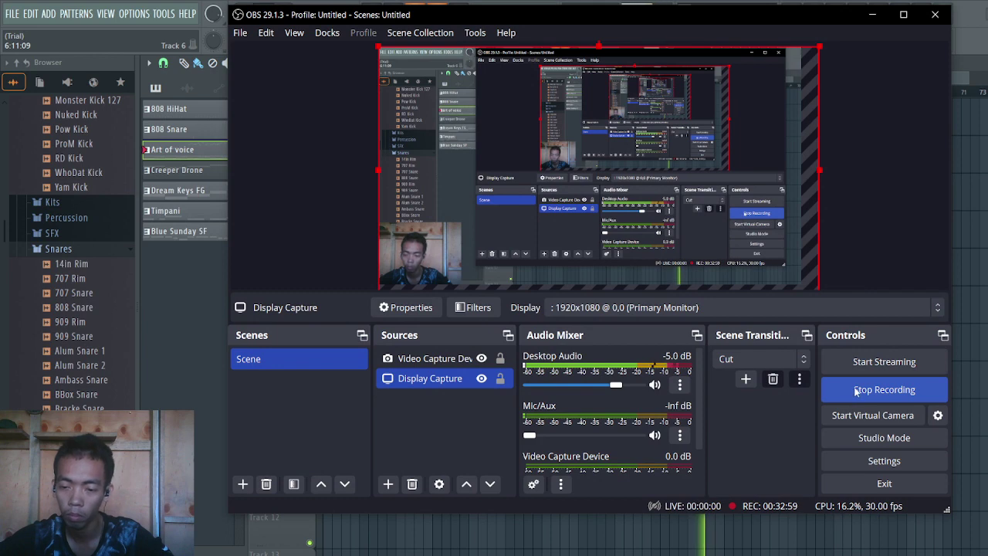